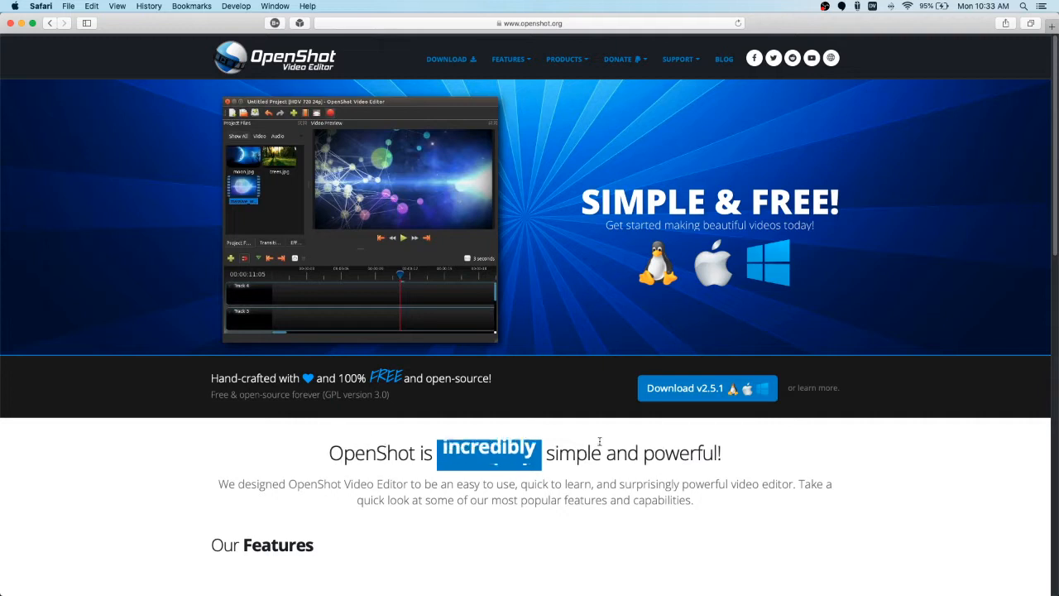
# Step: Download OpenShot v2.5.1 for OS X from the download page of openshot.org
pyautogui.click(568, 21)
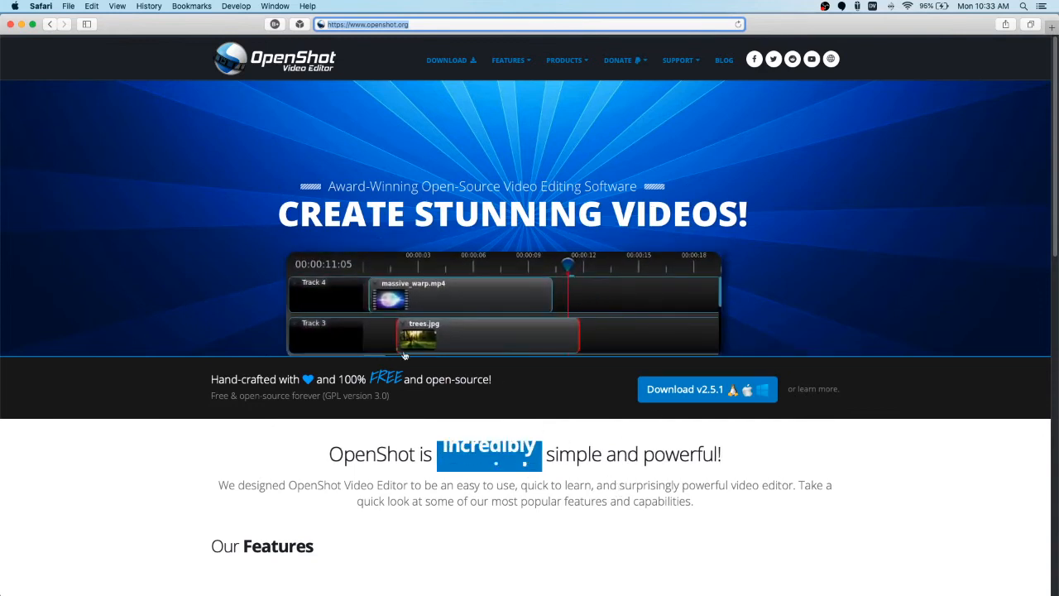
pyautogui.click(713, 391)
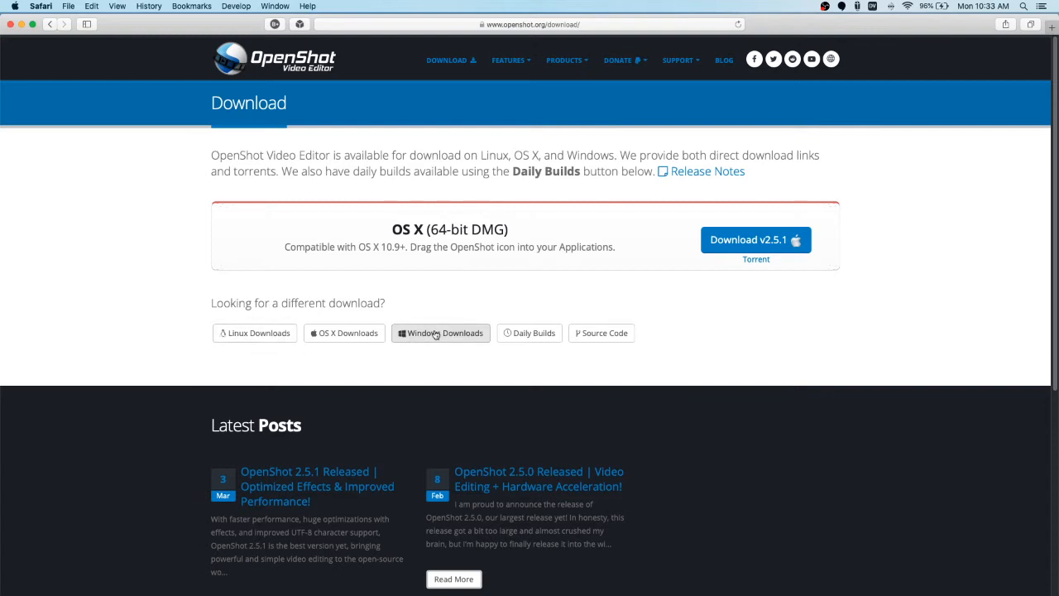
pyautogui.click(793, 238)
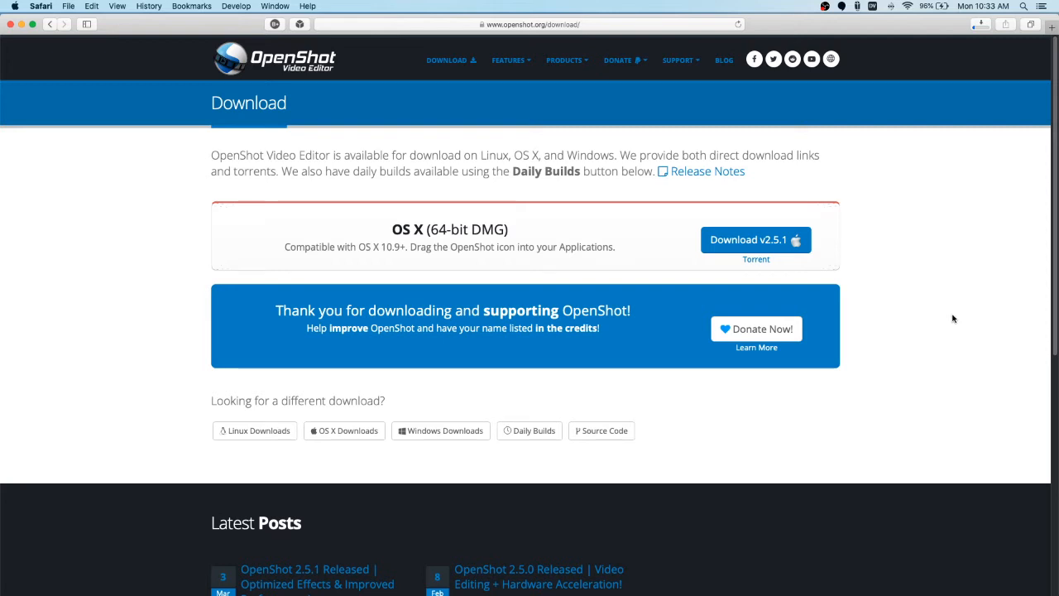
# Step: Close the browser window and launch OpenShot Video Editor through a system search for "open"
pyautogui.click(9, 25)
pyautogui.press('super+space')
pyautogui.write('open')
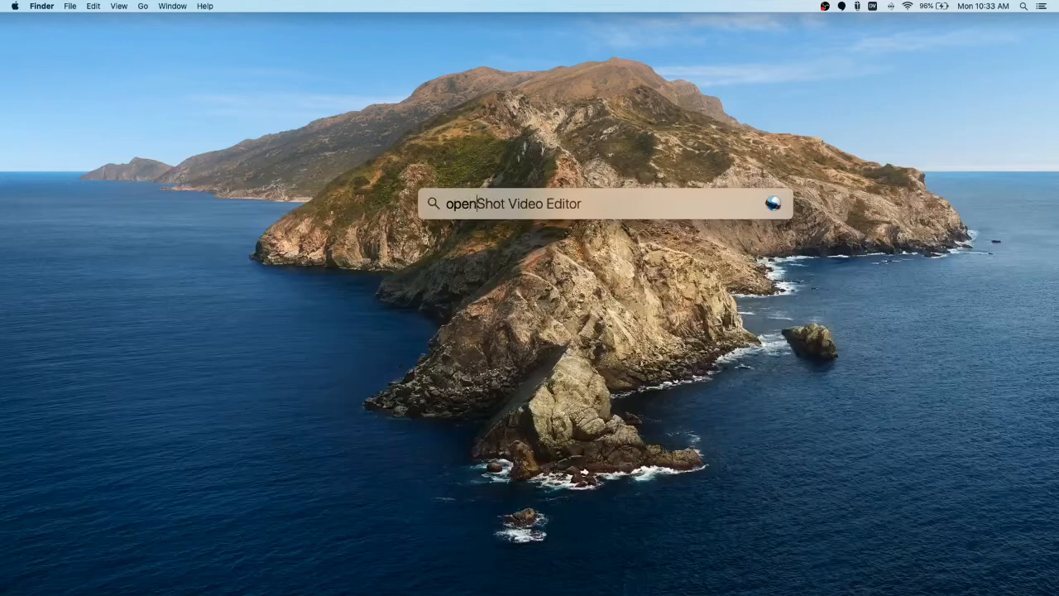
pyautogui.press('Return')
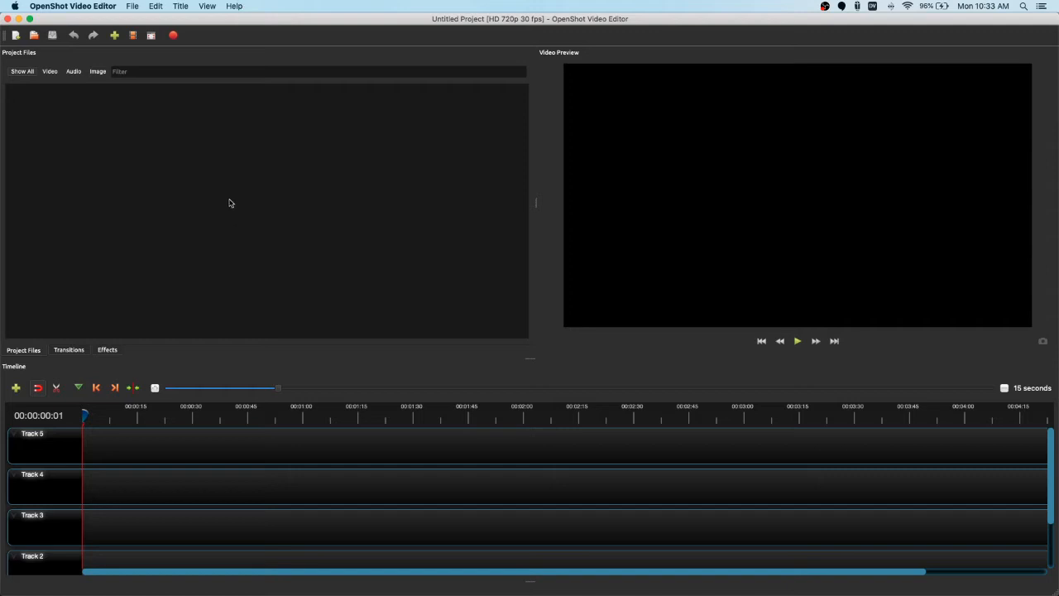
# Step: Set the cache limit in the application preferences to 20 MB and close the preferences
pyautogui.click(130, 7)
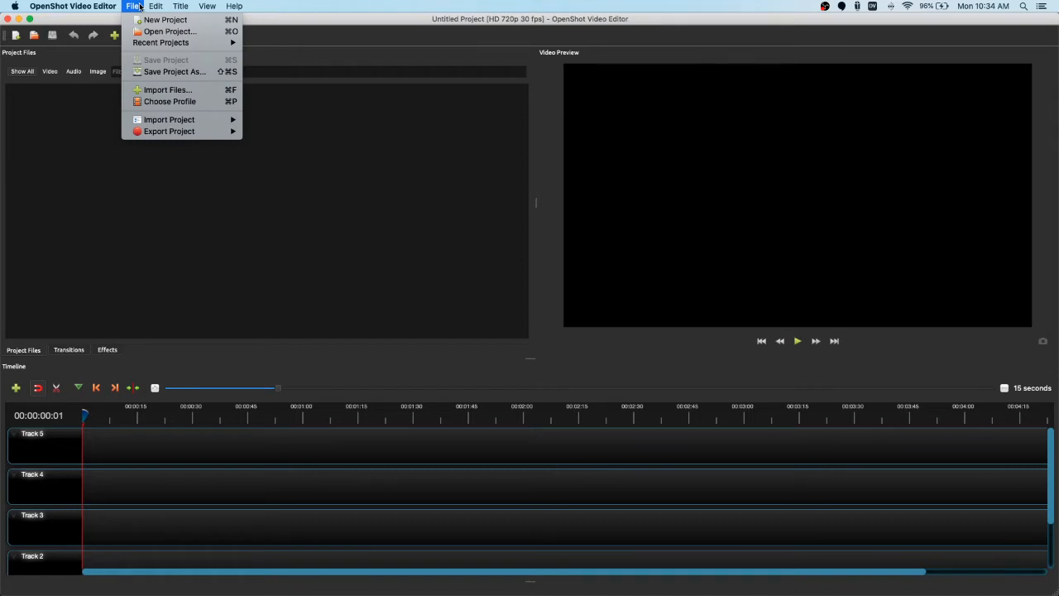
pyautogui.moveTo(72, 6)
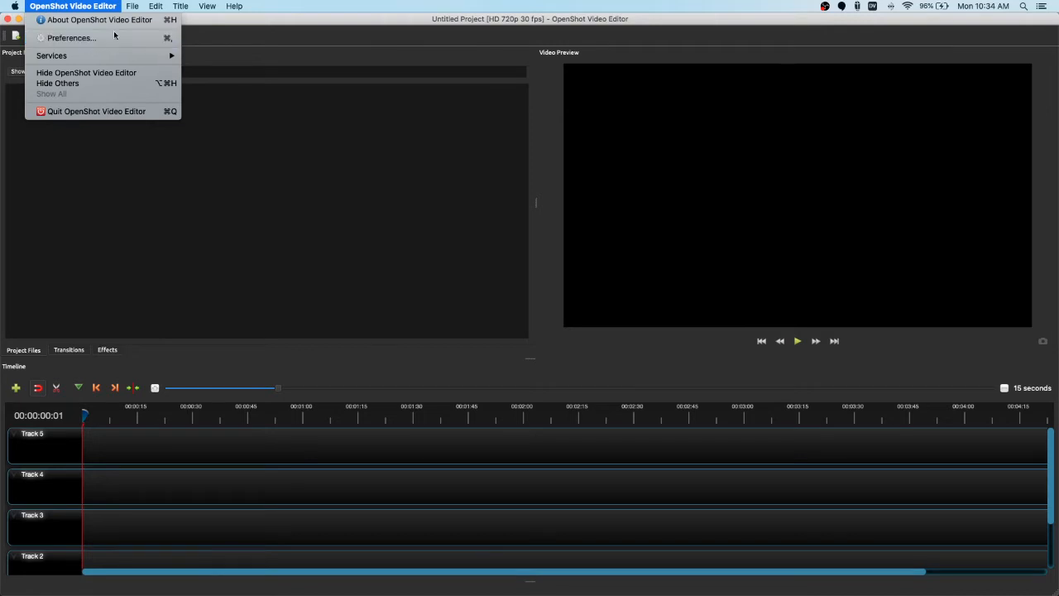
pyautogui.moveTo(141, 7)
pyautogui.click(85, 42)
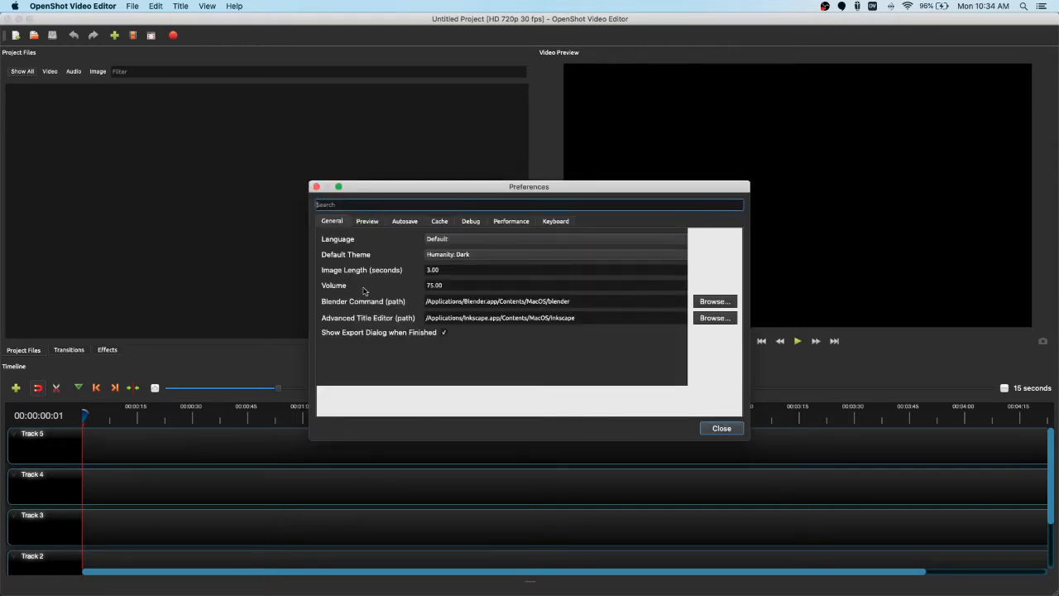
pyautogui.click(443, 221)
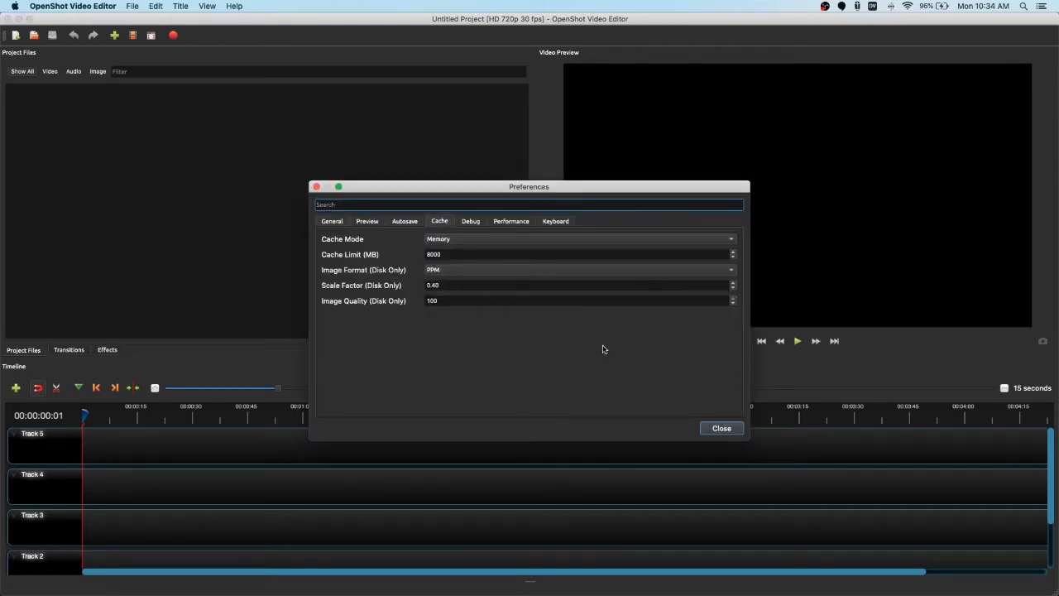
pyautogui.doubleClick(466, 256)
pyautogui.write('250')
pyautogui.click(489, 404)
pyautogui.moveTo(443, 255); pyautogui.dragTo(371, 253)
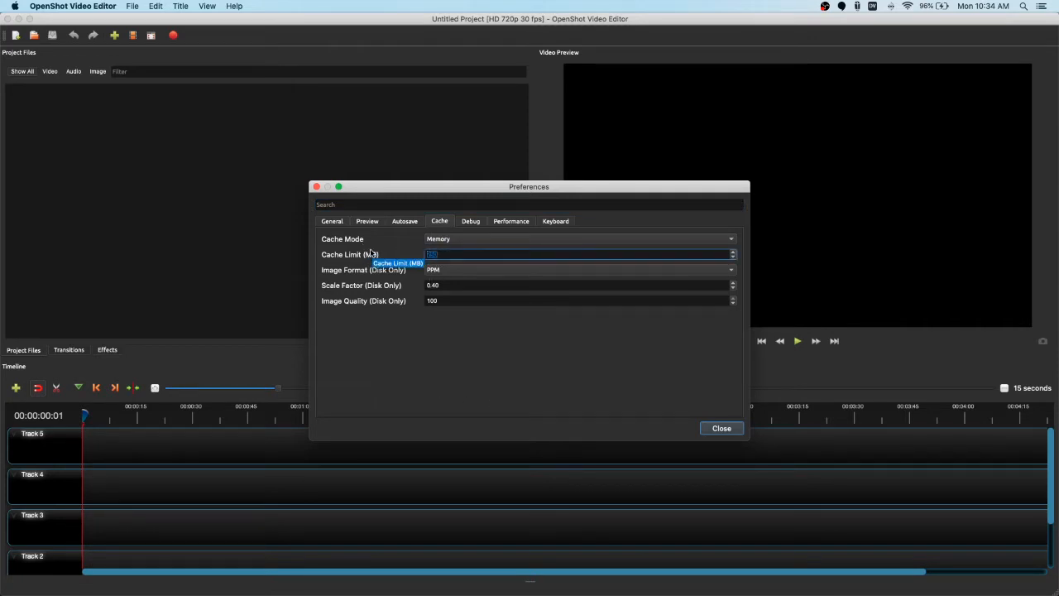
pyautogui.write('20')
pyautogui.click(732, 430)
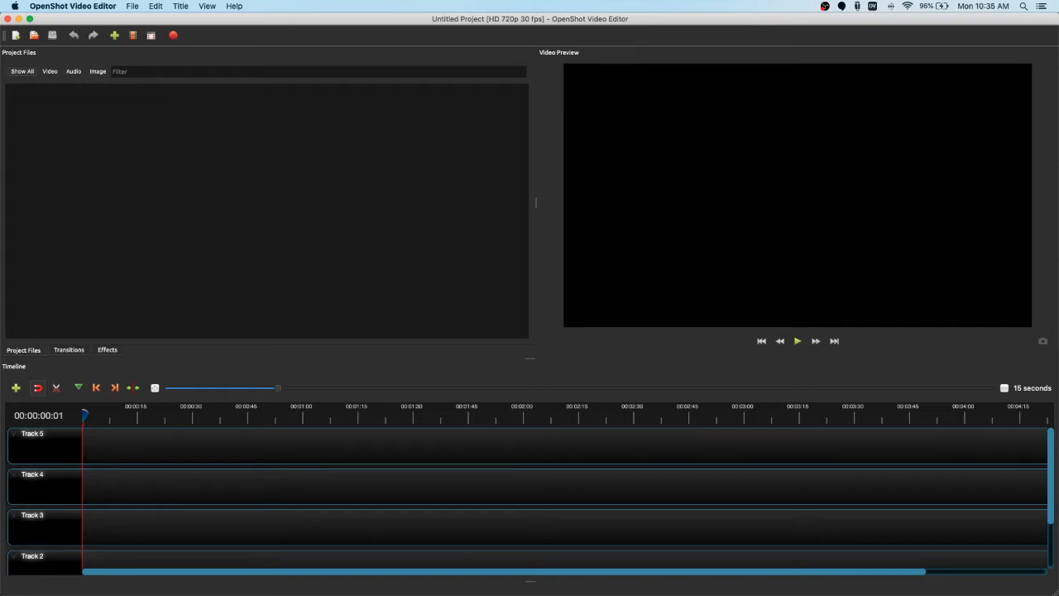
pyautogui.press('super+Tab')
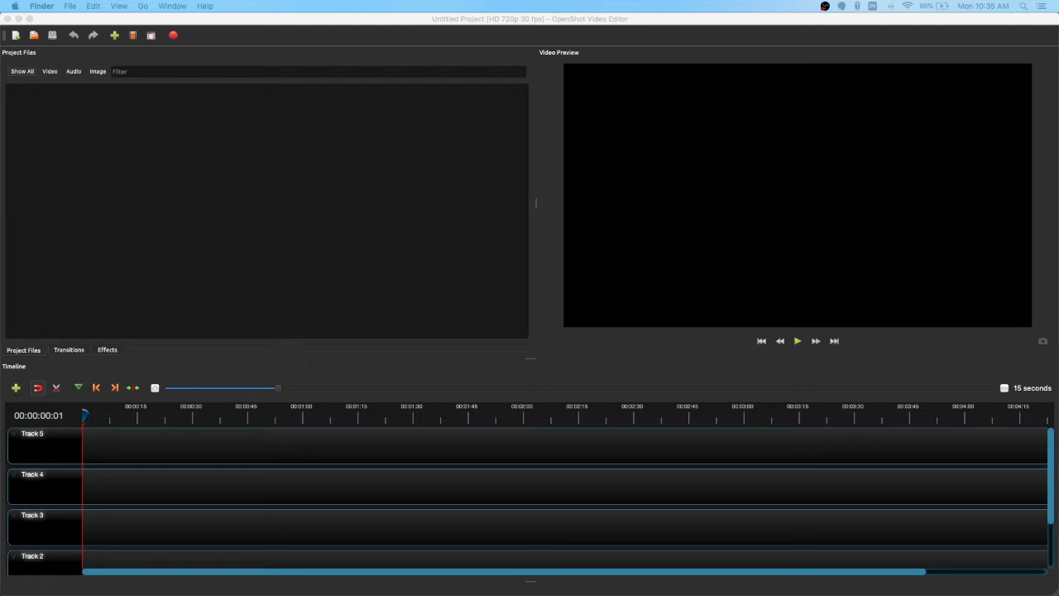
pyautogui.moveTo(0, 207); pyautogui.dragTo(644, 146)
pyautogui.click(524, 185)
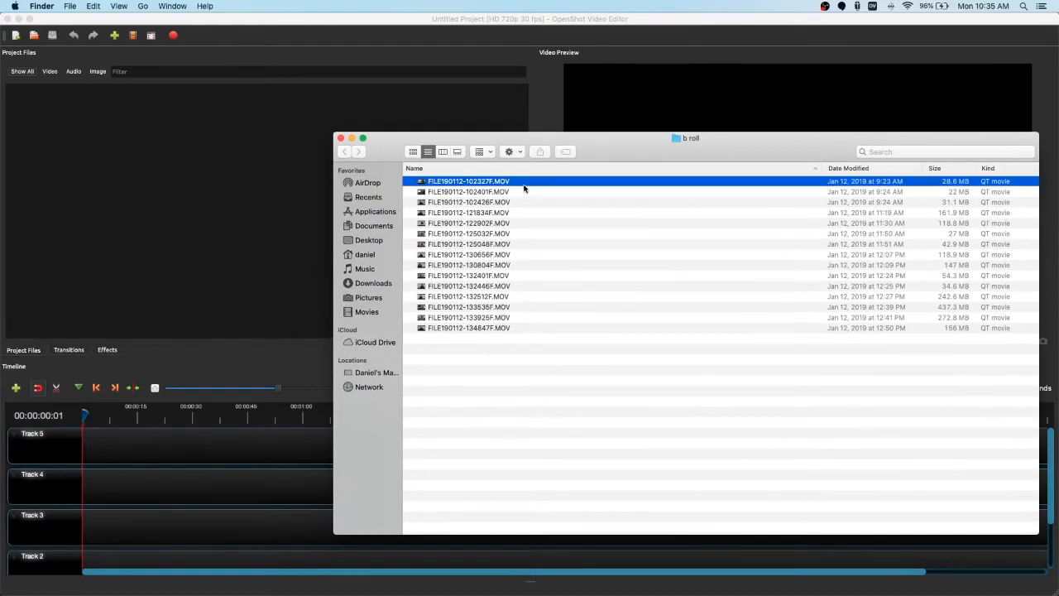
pyautogui.keyDown('shift'); pyautogui.click(509, 242); pyautogui.keyUp('shift')
pyautogui.click(504, 287)
pyautogui.keyDown('super'); pyautogui.click(505, 223); pyautogui.keyUp('super')
pyautogui.keyDown('super'); pyautogui.click(505, 212); pyautogui.keyUp('super')
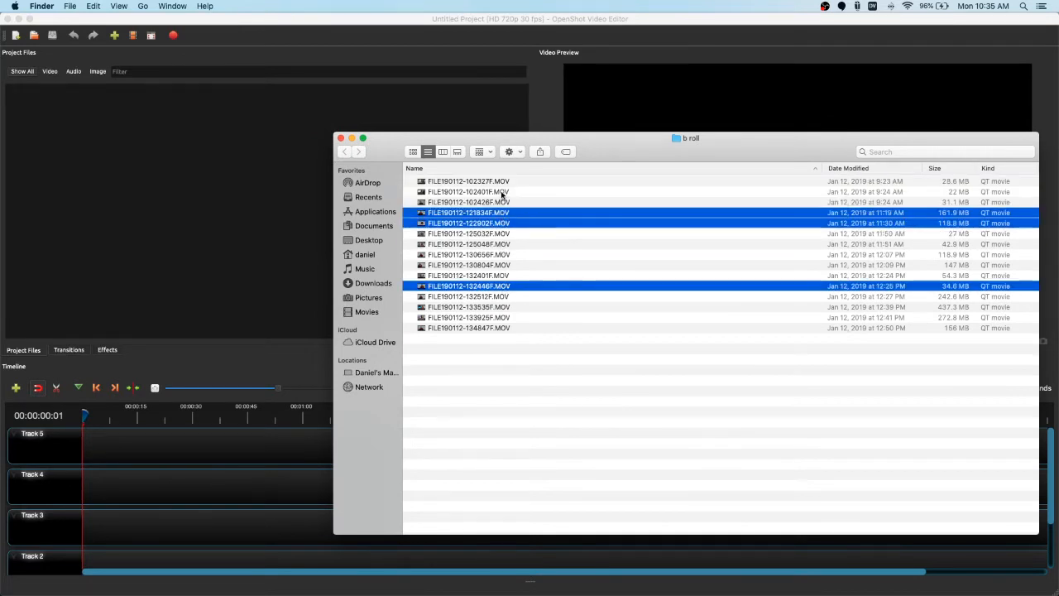
pyautogui.moveTo(504, 222); pyautogui.dragTo(171, 154)
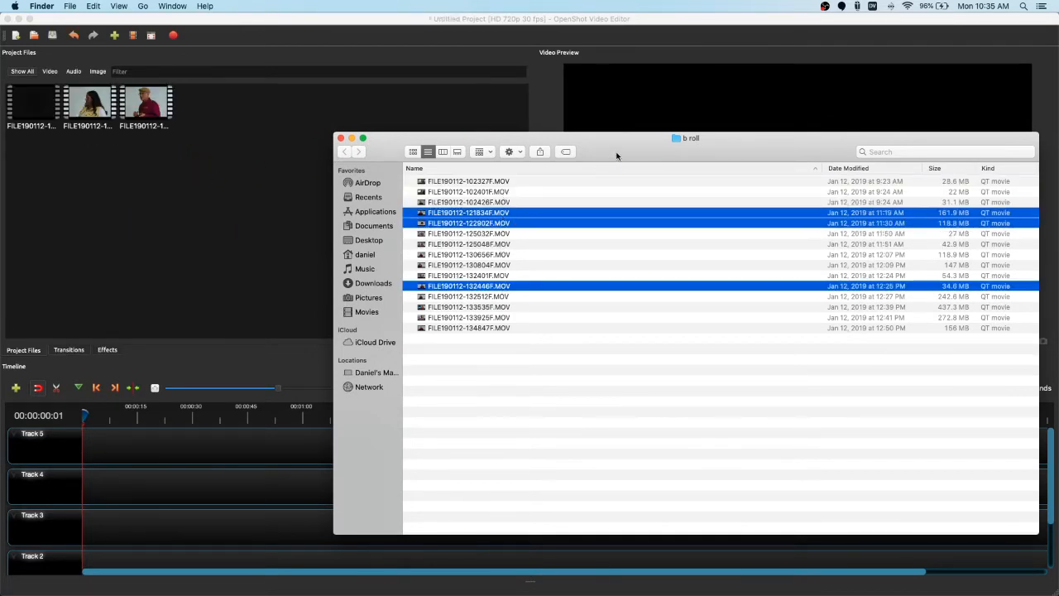
pyautogui.moveTo(658, 148); pyautogui.dragTo(0, 184)
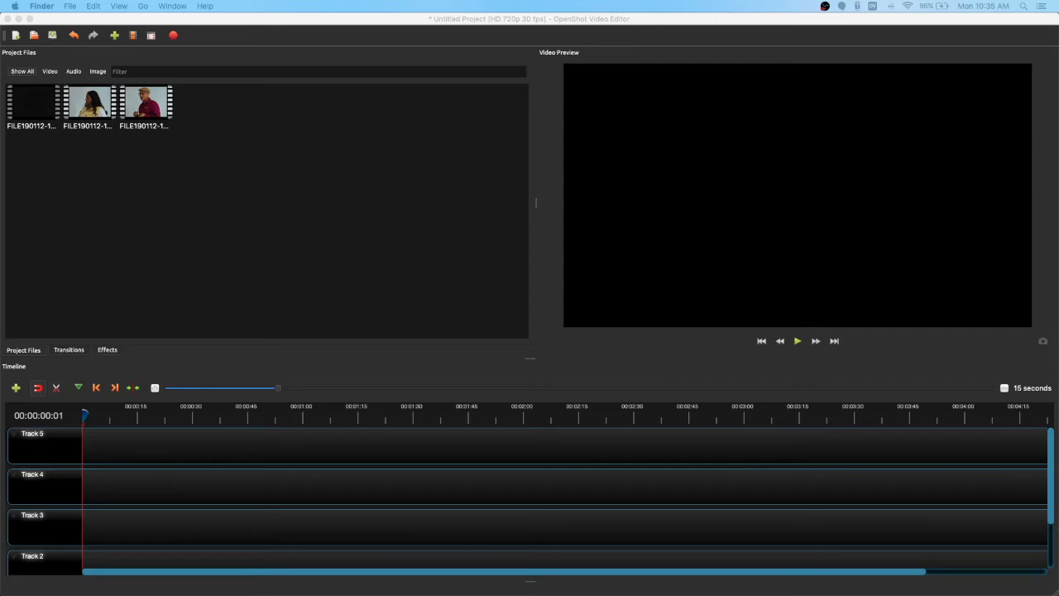
# Step: Import Psychosynthesis-egg-diagram_color.png from the Downloads folder into the project files, with Finder placed beside the editor
pyautogui.moveTo(246, 207); pyautogui.dragTo(448, 138)
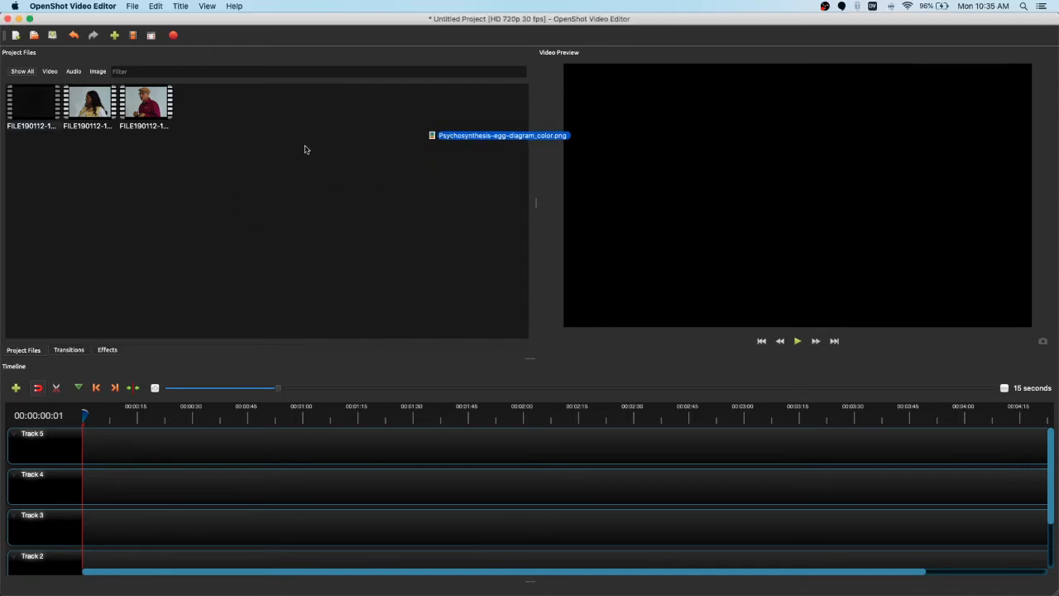
pyautogui.moveTo(0, 37); pyautogui.dragTo(721, 83)
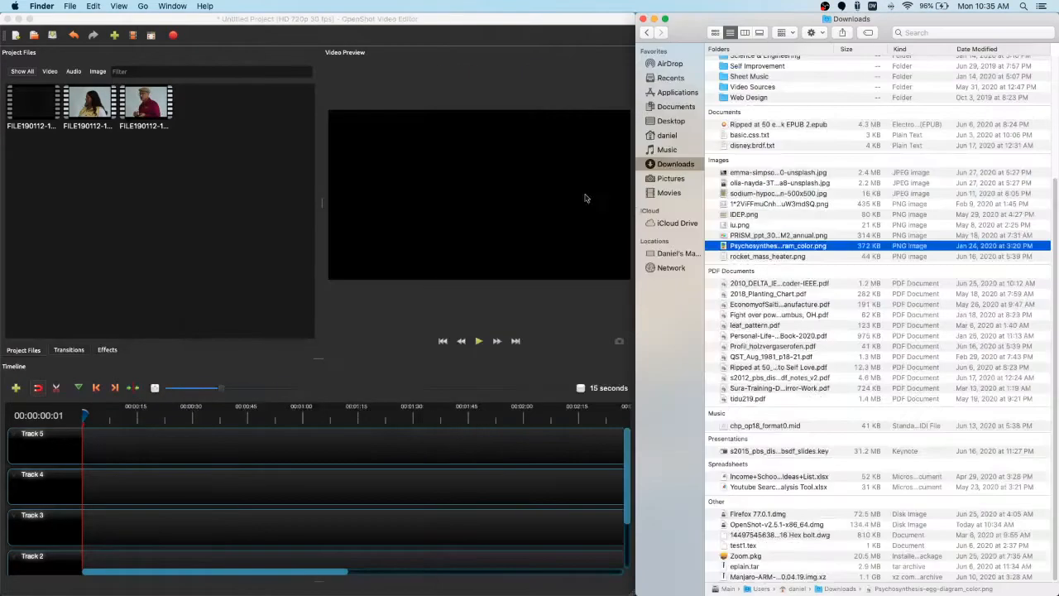
pyautogui.moveTo(769, 248); pyautogui.dragTo(98, 234)
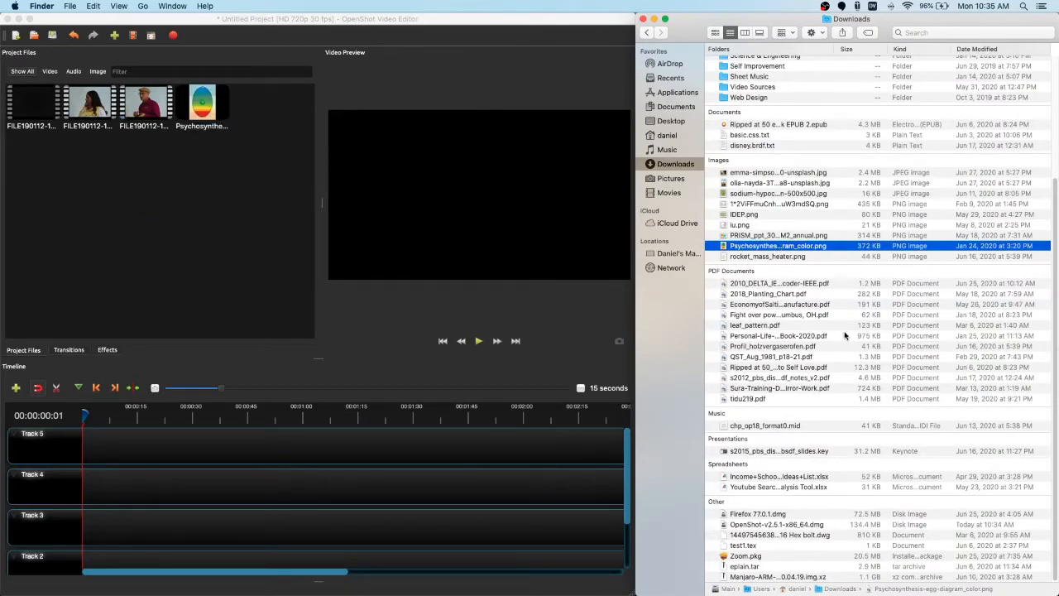
# Step: Import the acid-trumpet MP3 from the Royalty Free Music folder into the project files and close the Finder window
pyautogui.click(772, 426)
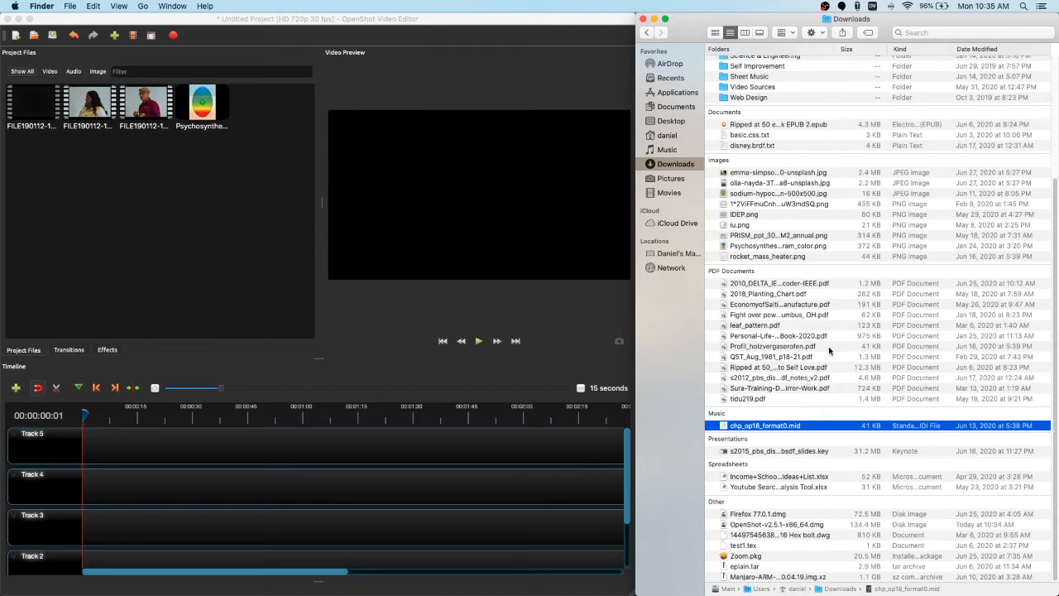
pyautogui.scroll(5, 865, 240)
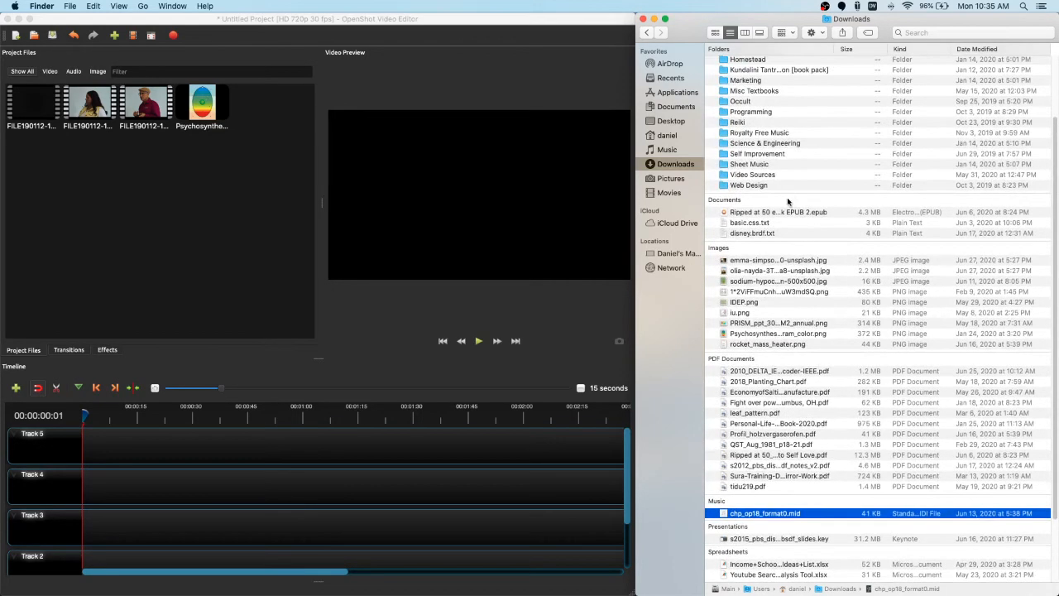
pyautogui.doubleClick(762, 133)
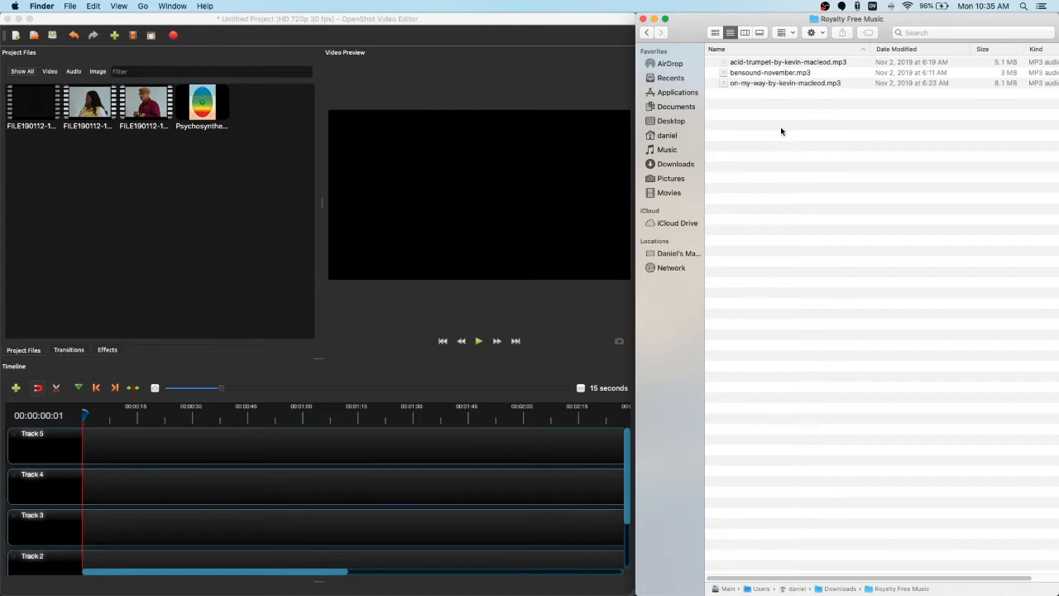
pyautogui.moveTo(796, 64); pyautogui.dragTo(177, 195)
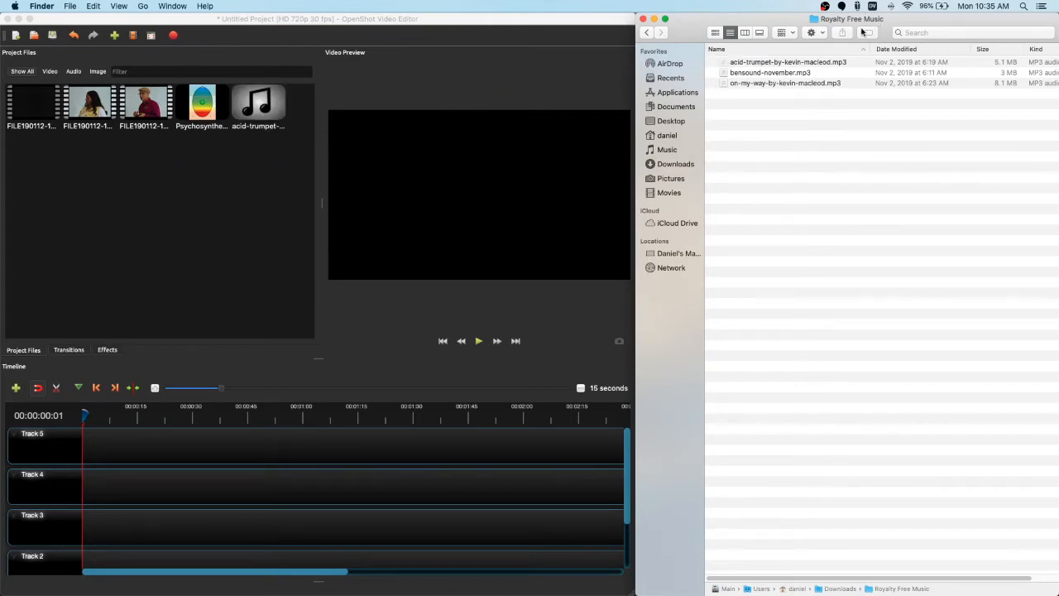
pyautogui.press('super+w')
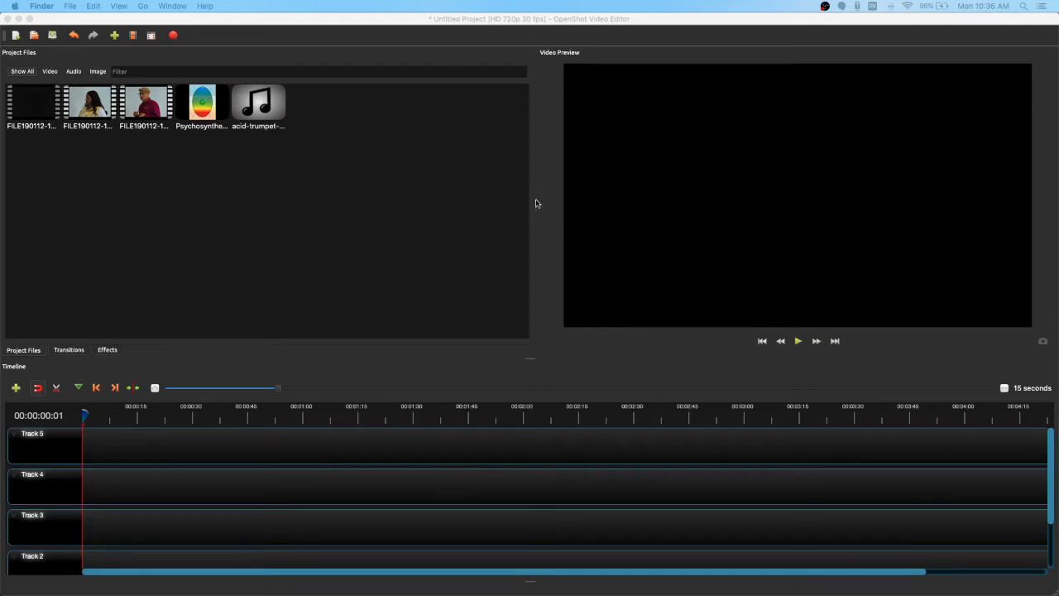
# Step: Narrow the Project Files area in favour of the Video Preview and display the Transitions library
pyautogui.click(536, 203)
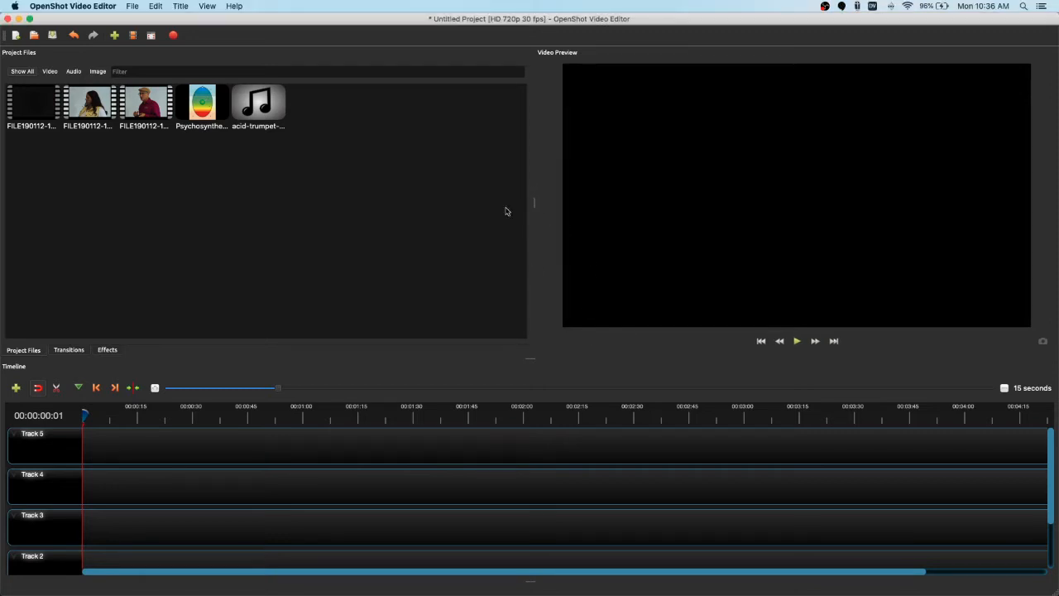
pyautogui.moveTo(534, 204); pyautogui.dragTo(396, 210)
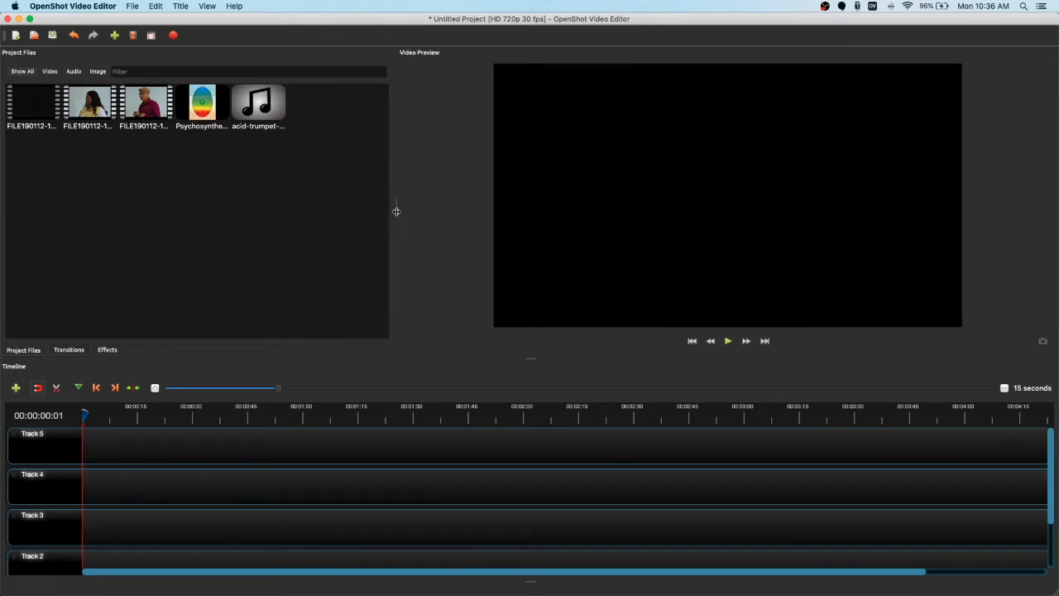
pyautogui.click(55, 350)
pyautogui.click(38, 351)
pyautogui.click(68, 351)
# Step: Un-freeze the view so that the workspace docks can be moved and closed
pyautogui.moveTo(148, 20); pyautogui.dragTo(150, 19)
pyautogui.click(181, 6)
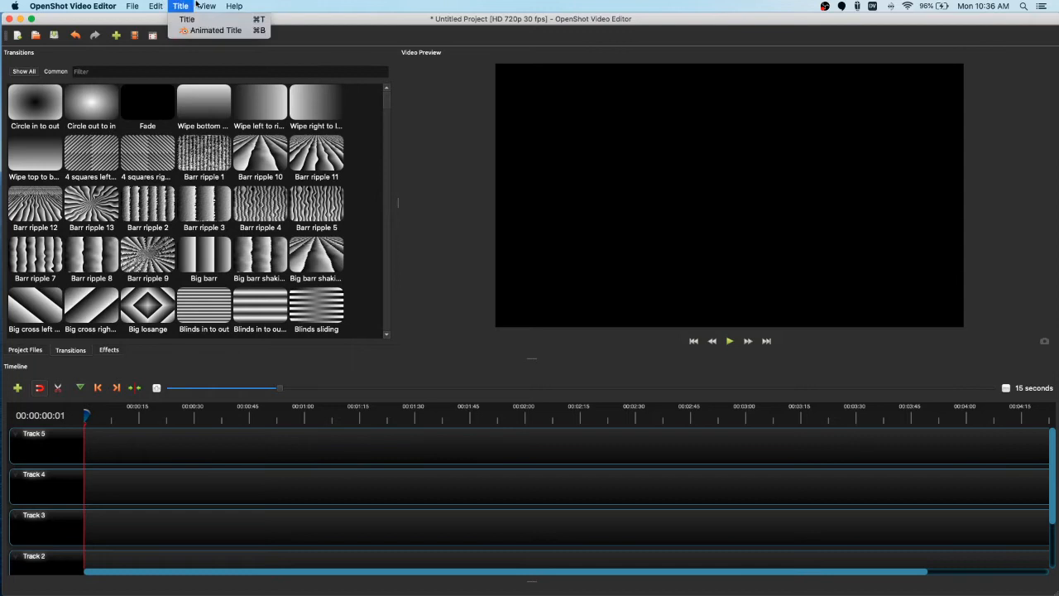
pyautogui.moveTo(206, 6)
pyautogui.moveTo(217, 76)
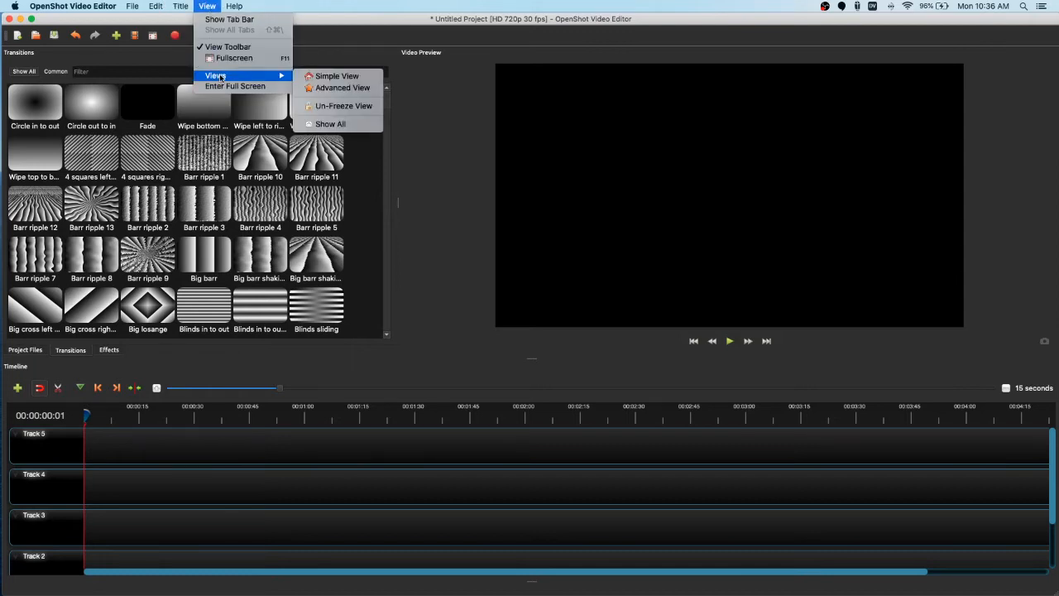
pyautogui.click(341, 106)
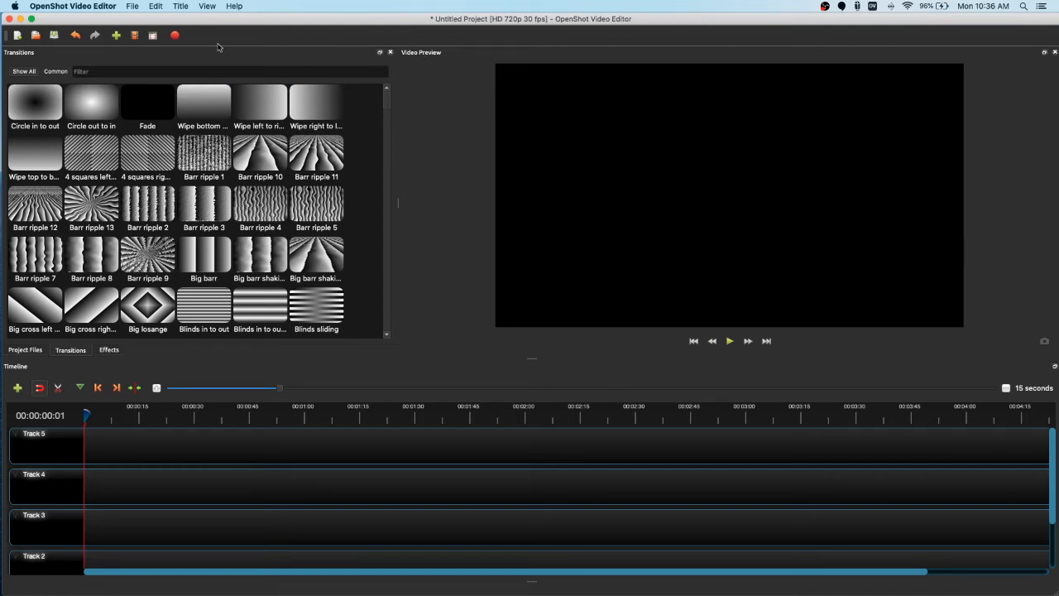
# Step: Dock Transitions beside the Effects list and place Project Files between Transitions and the Video Preview
pyautogui.moveTo(92, 58); pyautogui.dragTo(342, 56)
pyautogui.click(24, 350)
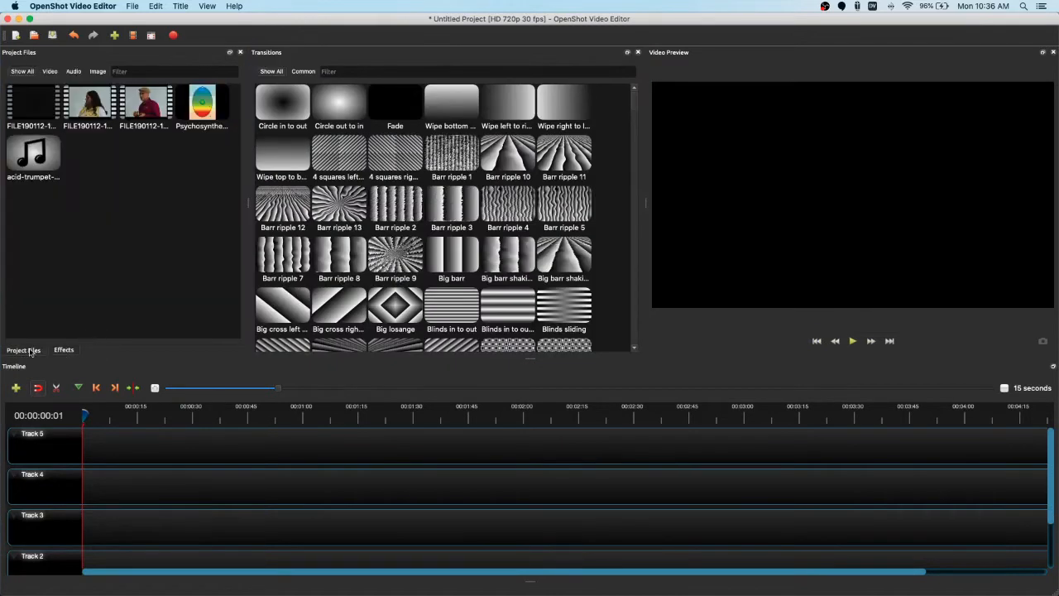
pyautogui.moveTo(124, 52); pyautogui.dragTo(523, 58)
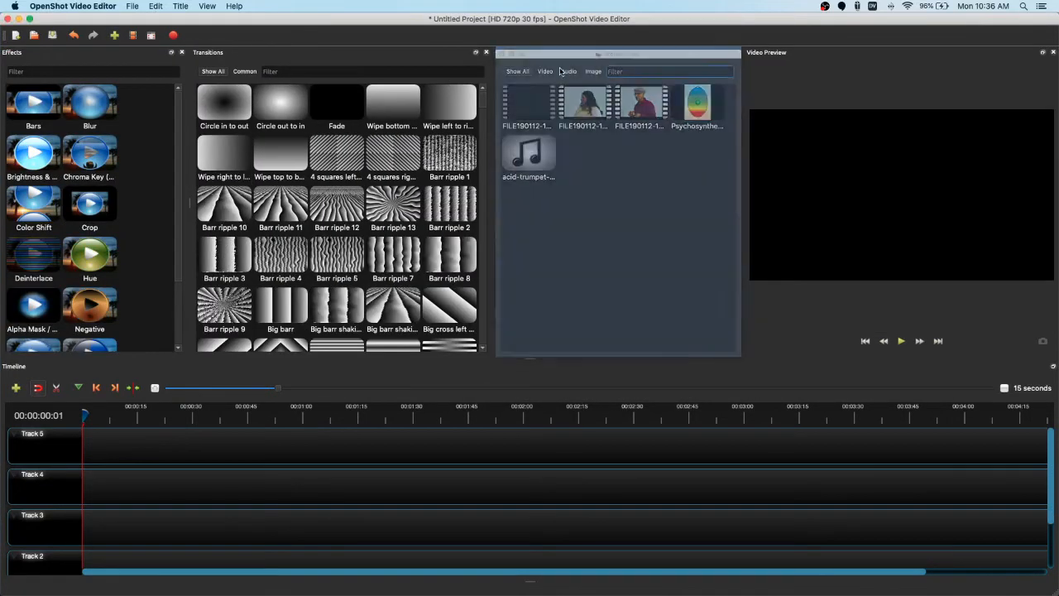
# Step: Close the Transitions, Project Files and Effects docks
pyautogui.click(485, 52)
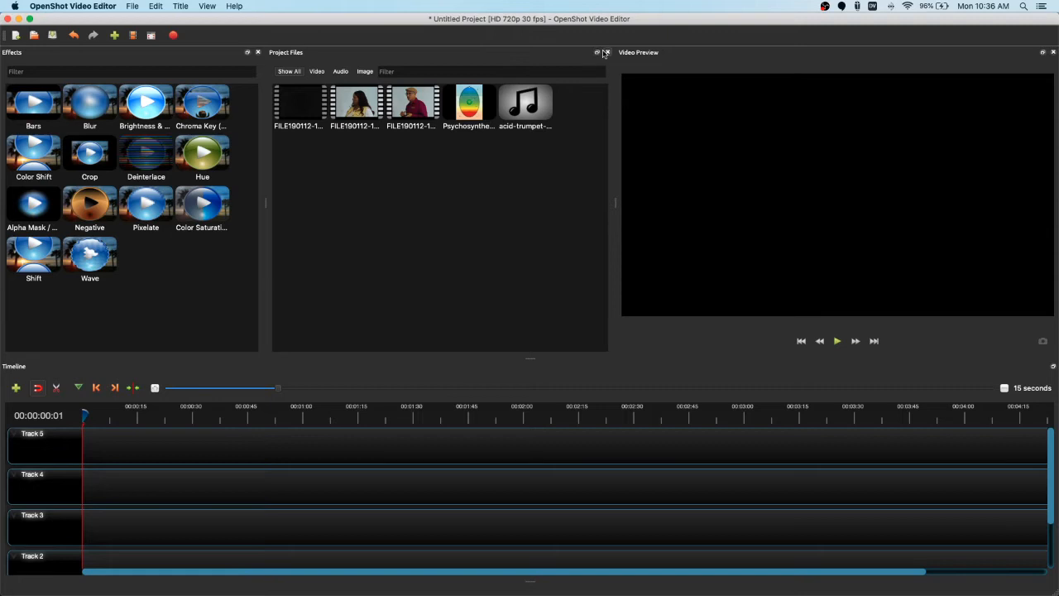
pyautogui.click(605, 52)
pyautogui.click(387, 52)
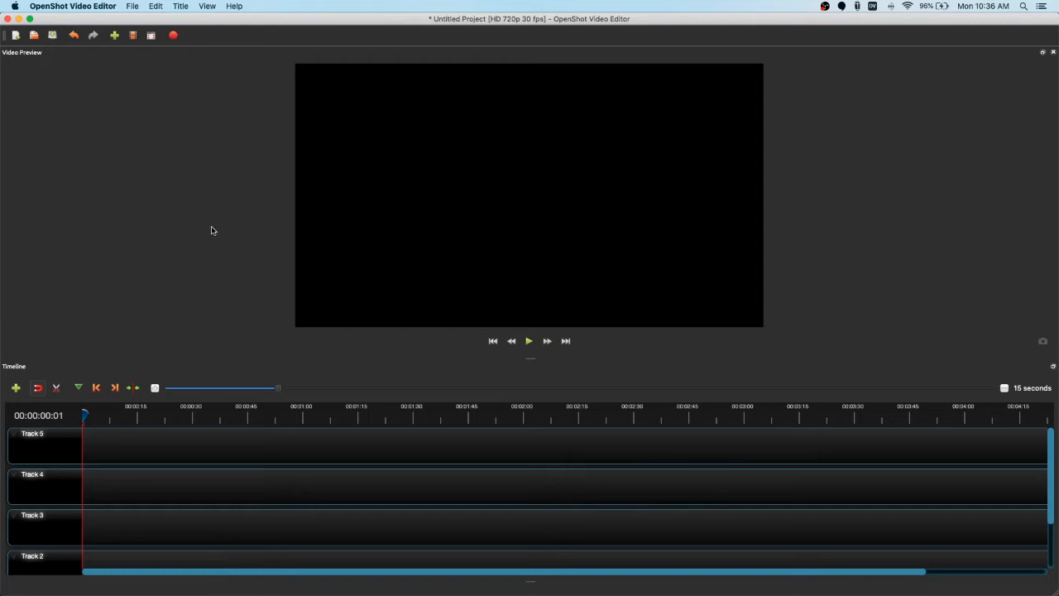
# Step: Restore the default workspace layout with the Simple View preset
pyautogui.click(207, 7)
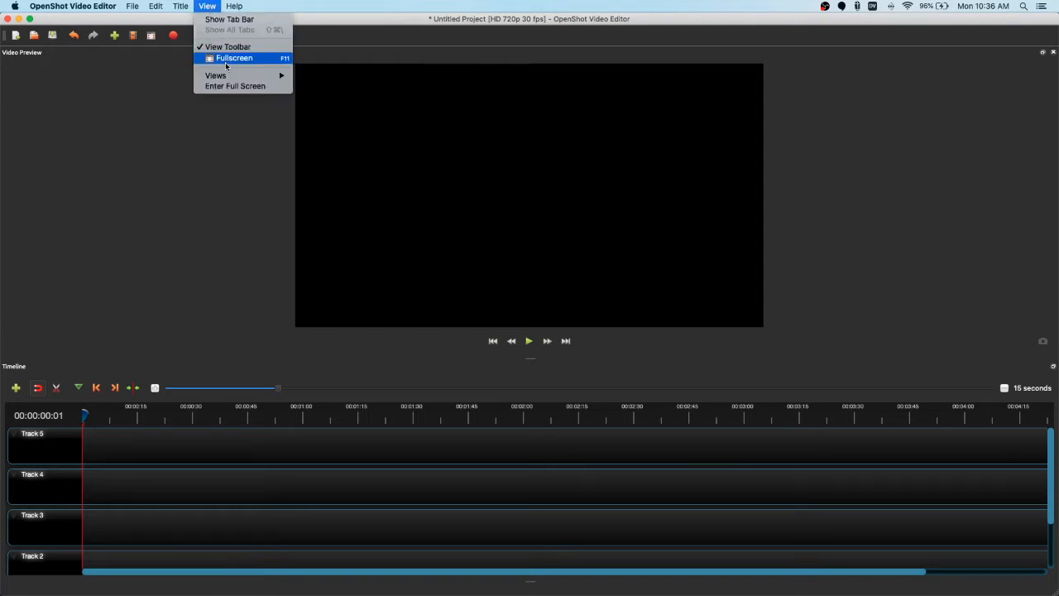
pyautogui.moveTo(225, 77)
pyautogui.click(331, 76)
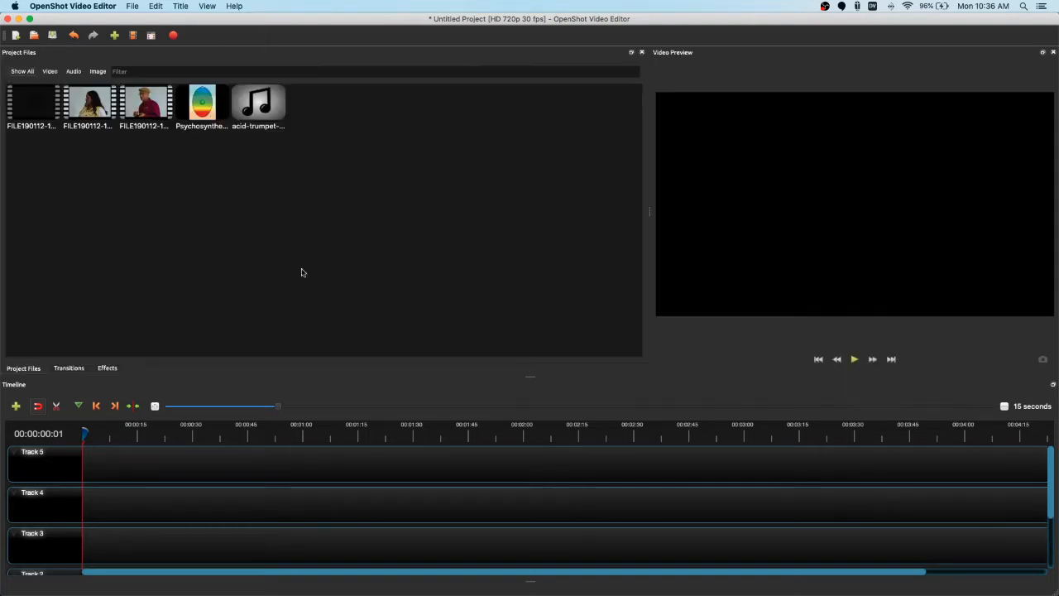
# Step: Try the Advanced View layout, then return the workspace to Simple View
pyautogui.click(207, 6)
pyautogui.moveTo(228, 77)
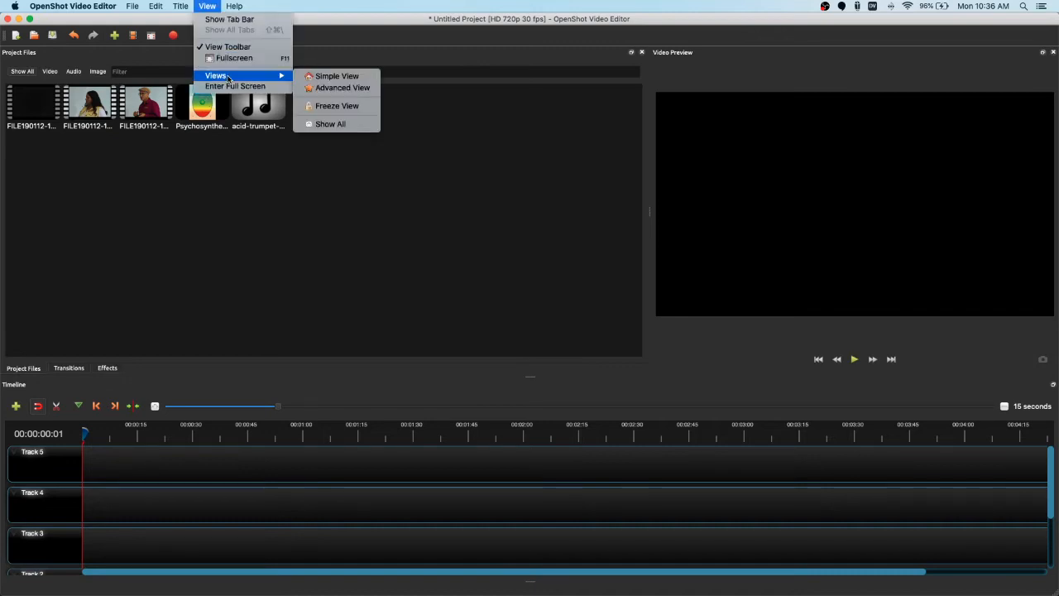
pyautogui.click(346, 87)
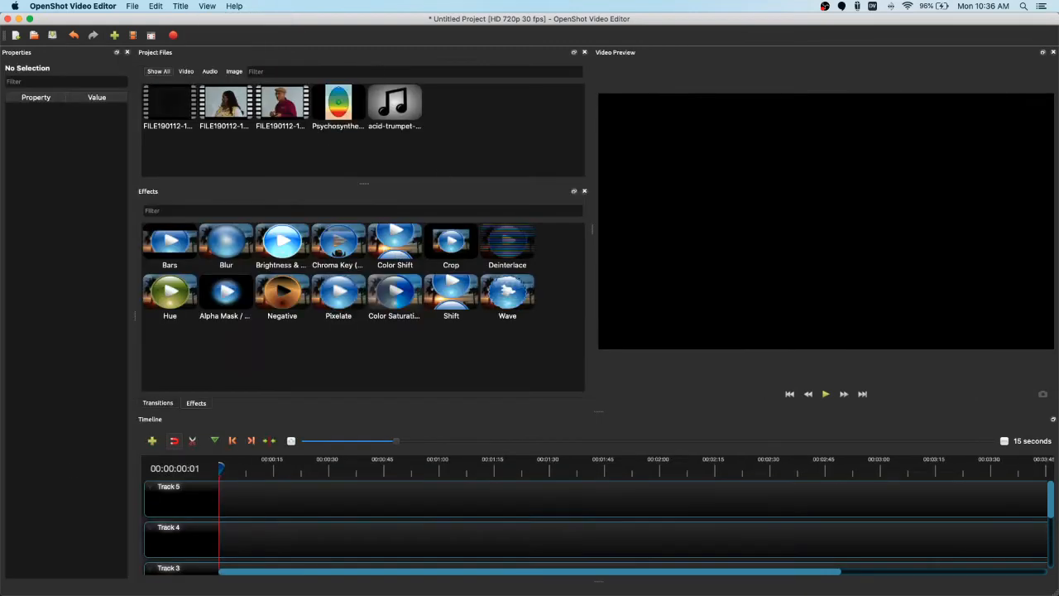
pyautogui.click(205, 7)
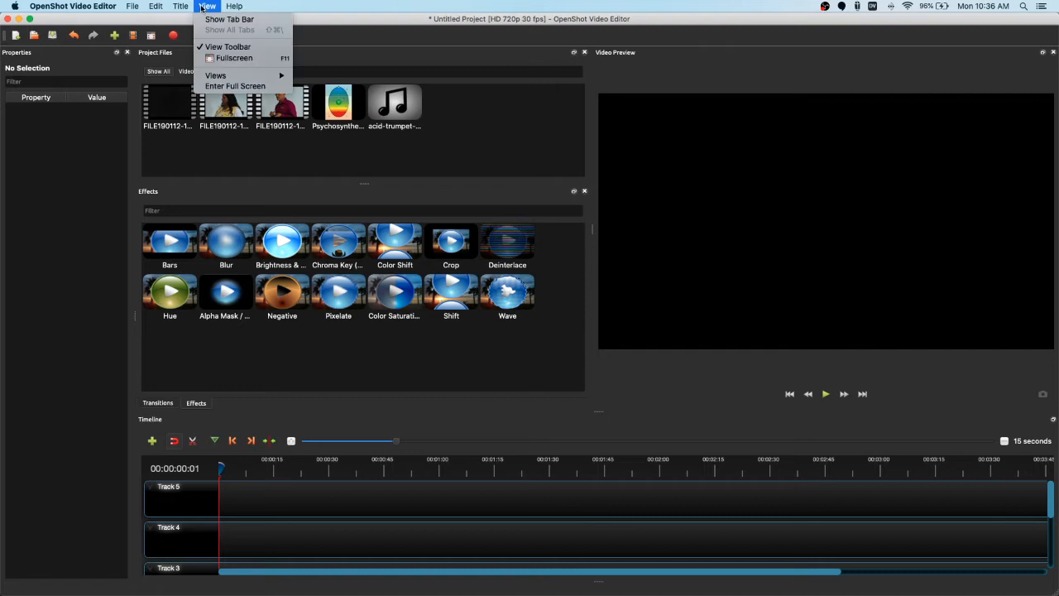
pyautogui.moveTo(217, 76)
pyautogui.click(313, 76)
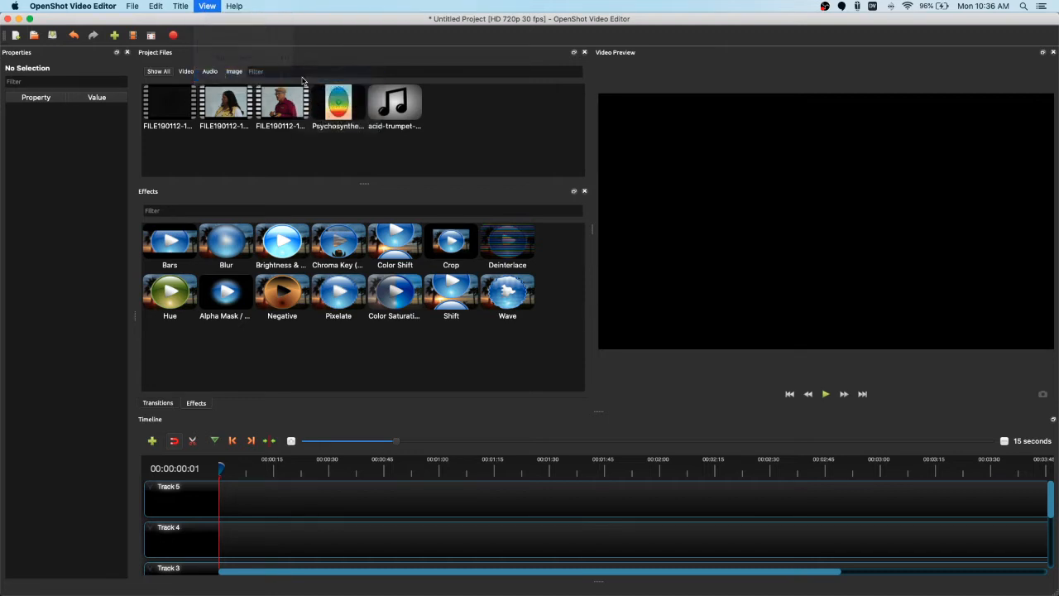
# Step: Freeze the view so that the workspace docks can no longer be moved or closed
pyautogui.click(207, 5)
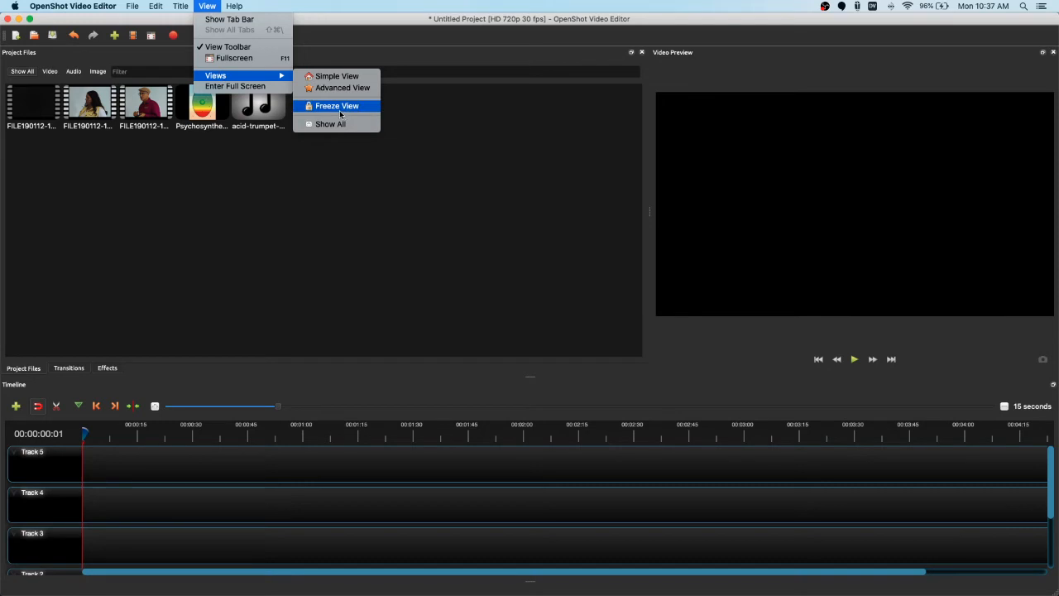
pyautogui.click(340, 114)
pyautogui.click(207, 5)
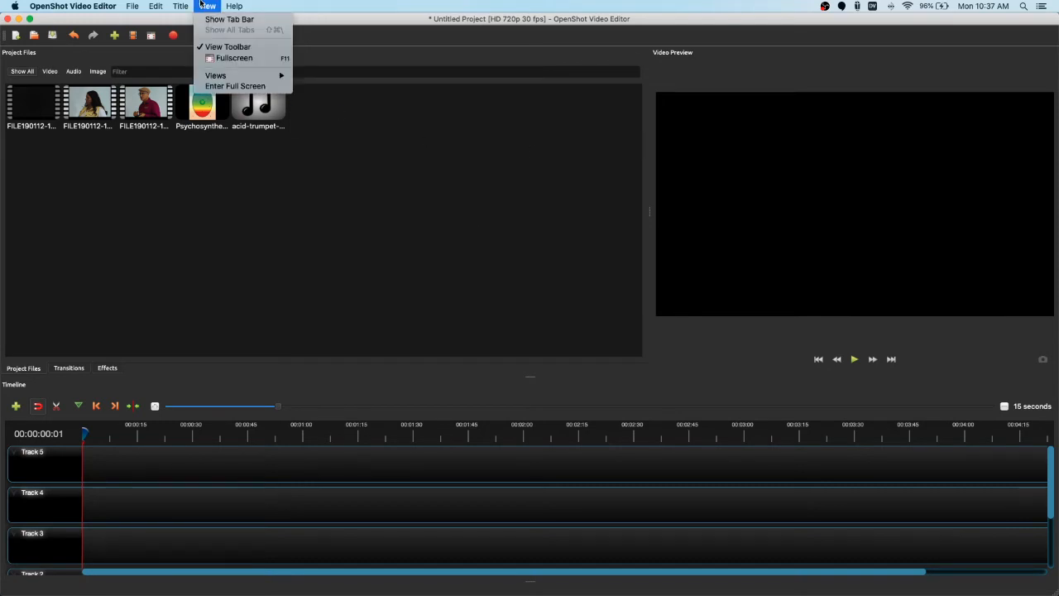
pyautogui.moveTo(222, 76)
pyautogui.click(596, 252)
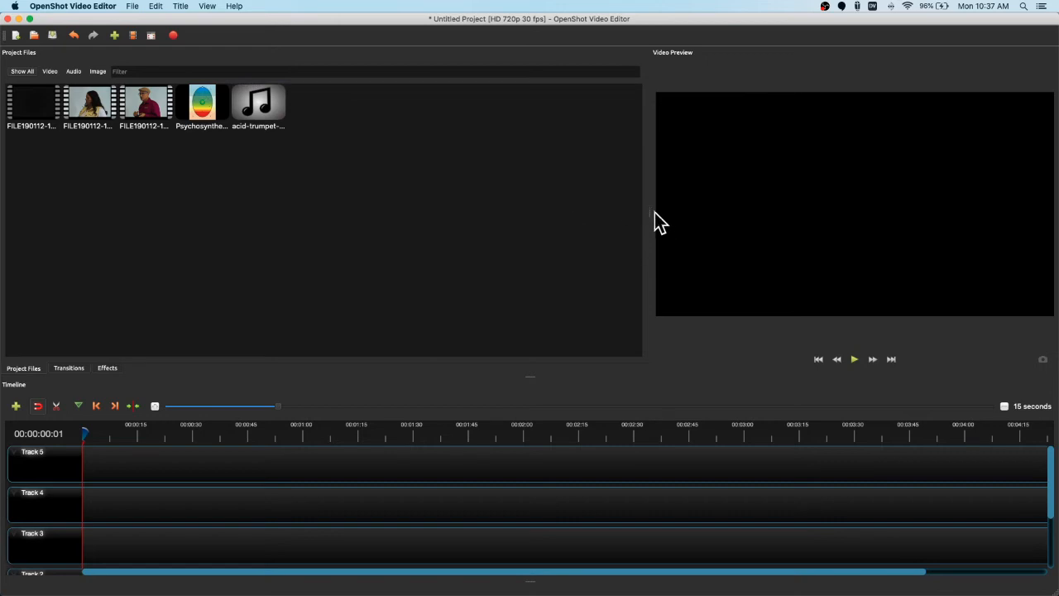
# Step: Widen the Video Preview by narrowing Project Files, and make the Timeline taller
pyautogui.moveTo(650, 212); pyautogui.dragTo(516, 209)
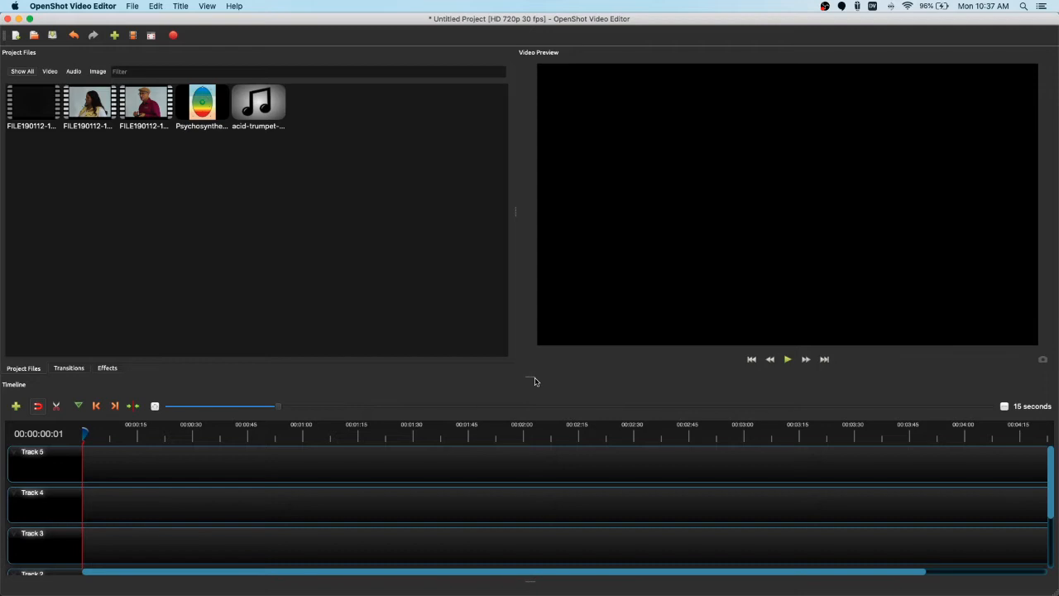
pyautogui.moveTo(535, 382); pyautogui.dragTo(533, 316)
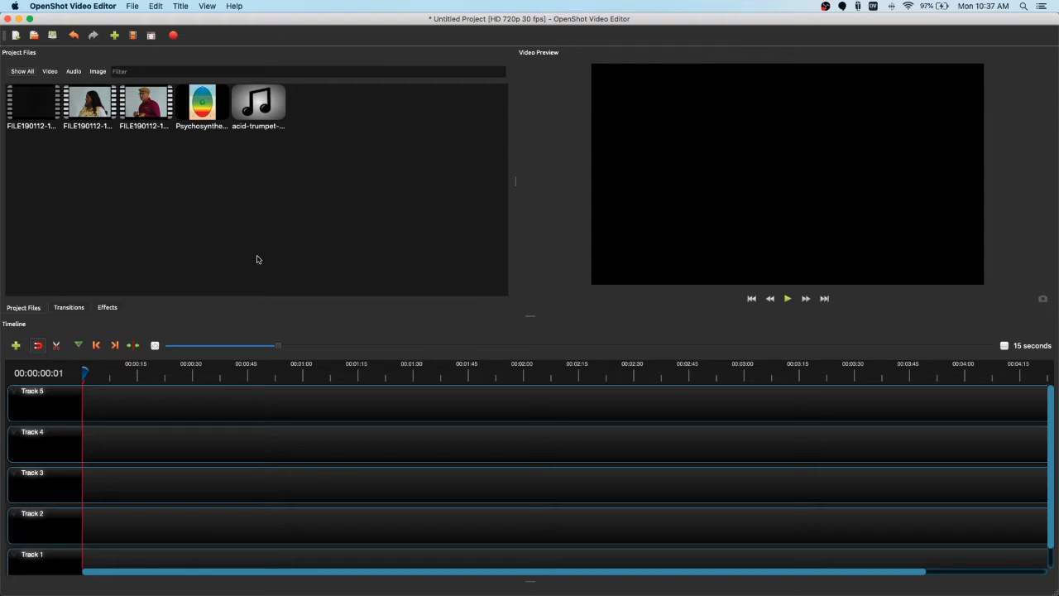
# Step: Look through the available transitions and effects, then return to the project files and examine the timeline's tracks
pyautogui.click(70, 308)
pyautogui.scroll(-10, 366, 154)
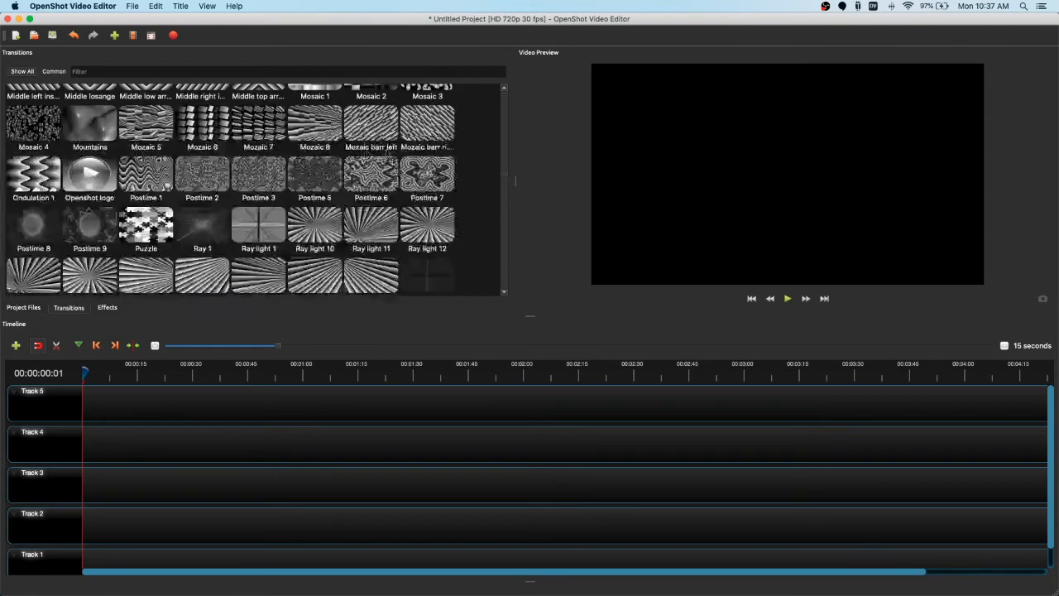
pyautogui.scroll(10, 331, 182)
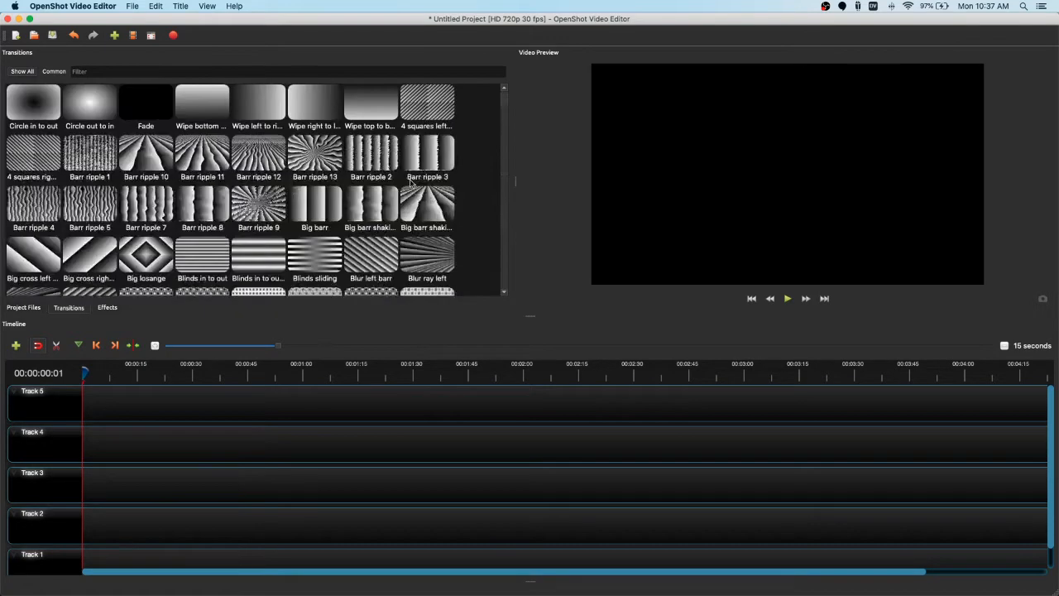
pyautogui.click(108, 309)
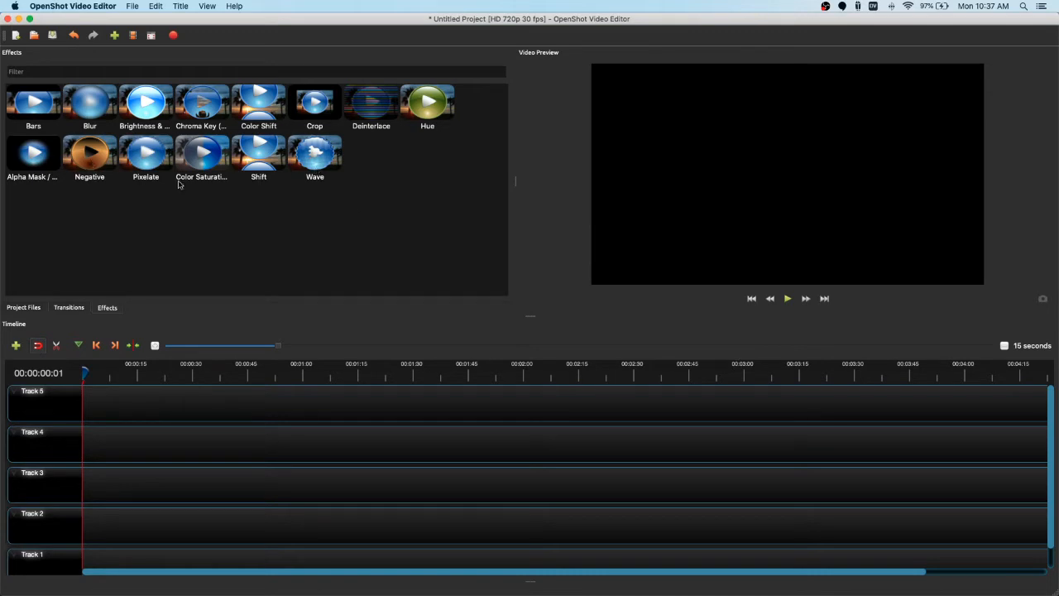
pyautogui.click(35, 312)
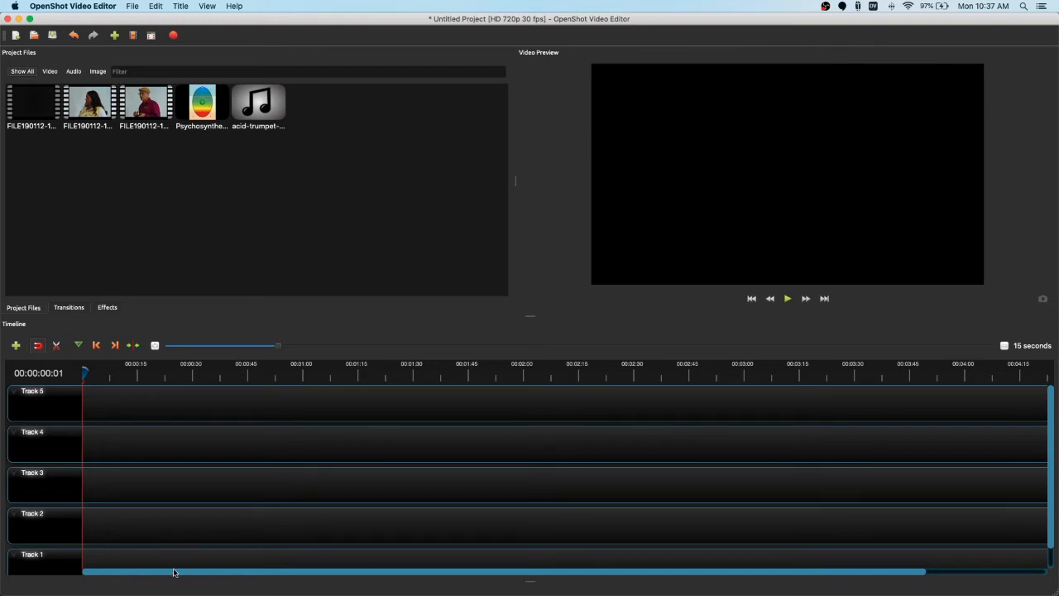
pyautogui.scroll(-3, 174, 514)
pyautogui.scroll(-1, 157, 510)
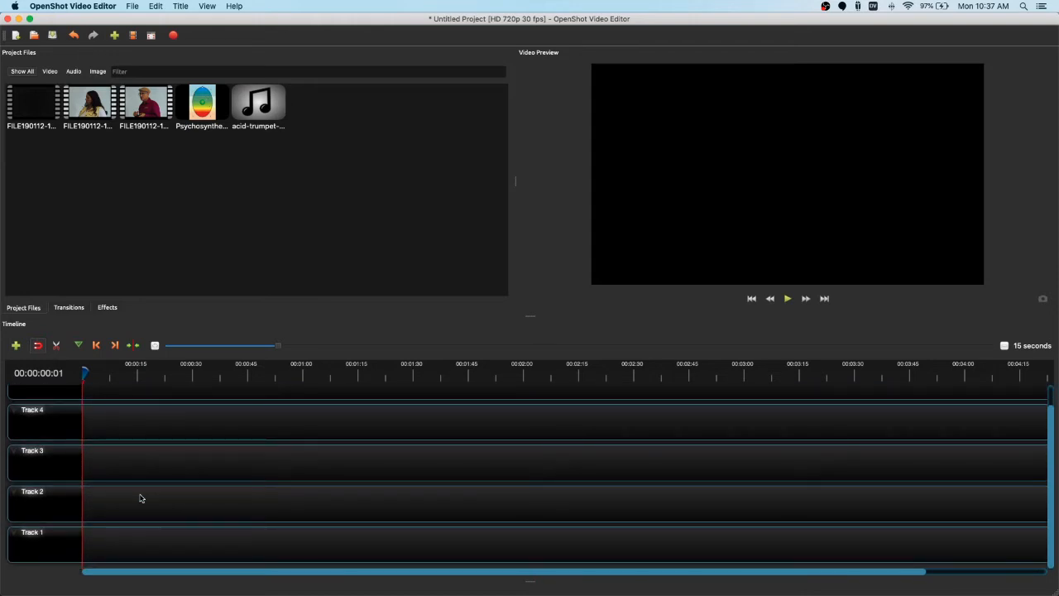
pyautogui.scroll(3, 149, 498)
pyautogui.scroll(-3, 210, 440)
pyautogui.scroll(2, 187, 445)
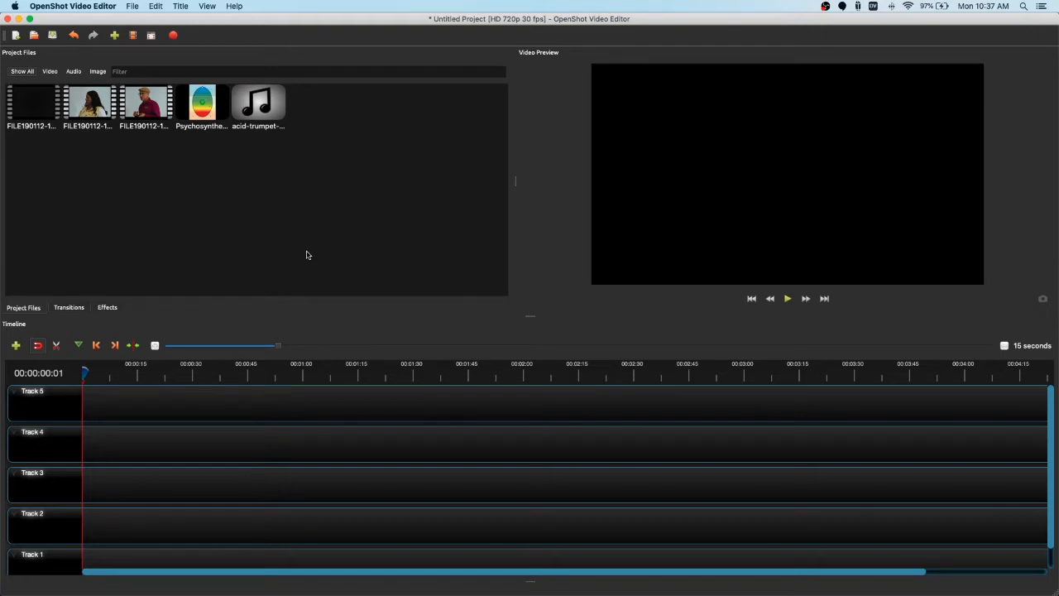
pyautogui.moveTo(94, 108); pyautogui.dragTo(137, 482)
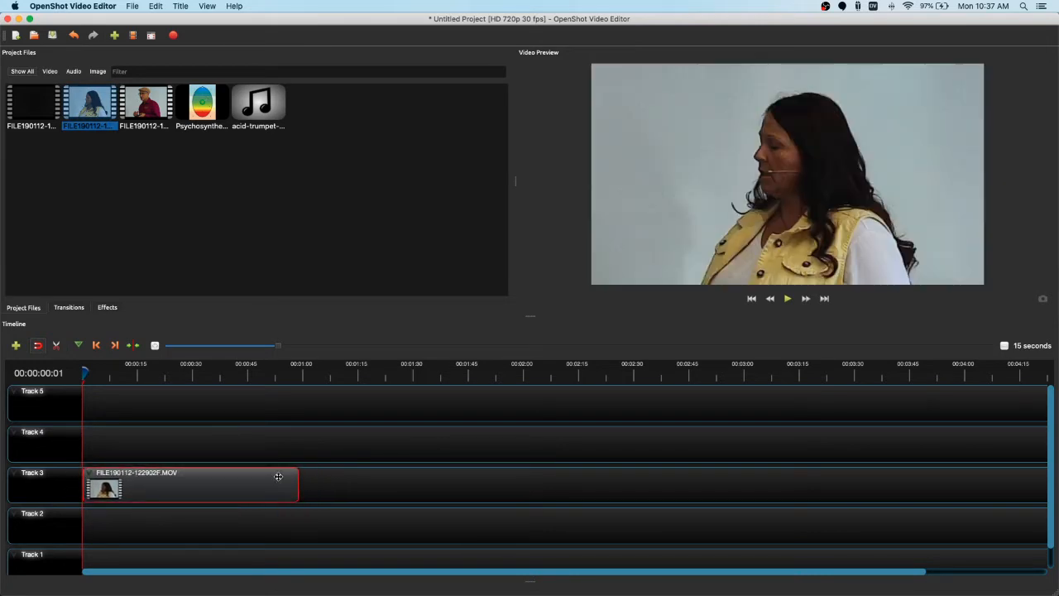
pyautogui.moveTo(249, 482); pyautogui.dragTo(273, 485)
pyautogui.moveTo(86, 365); pyautogui.dragTo(115, 373)
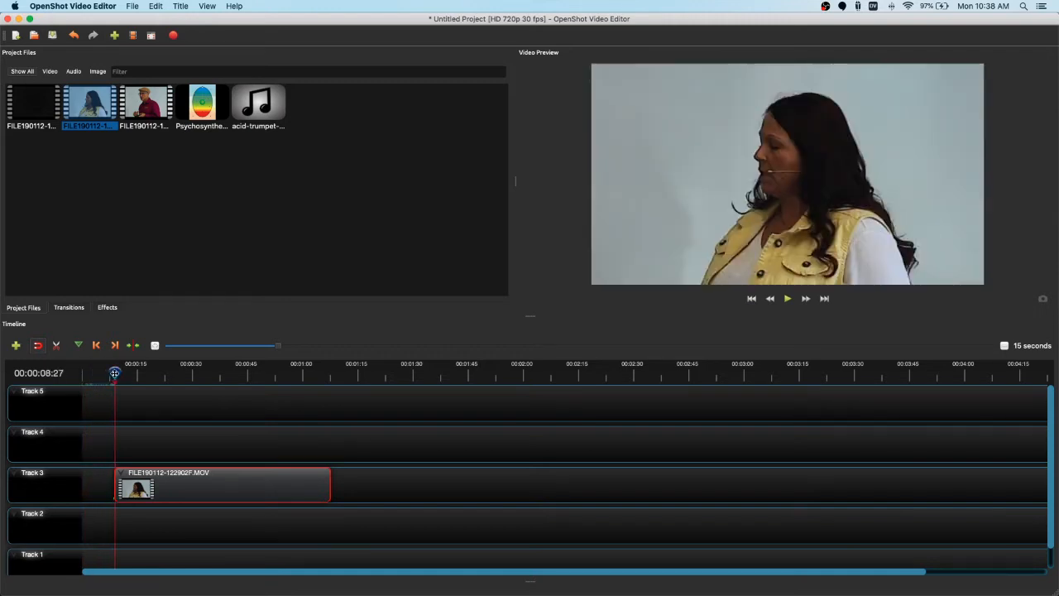
pyautogui.moveTo(287, 489); pyautogui.dragTo(255, 488)
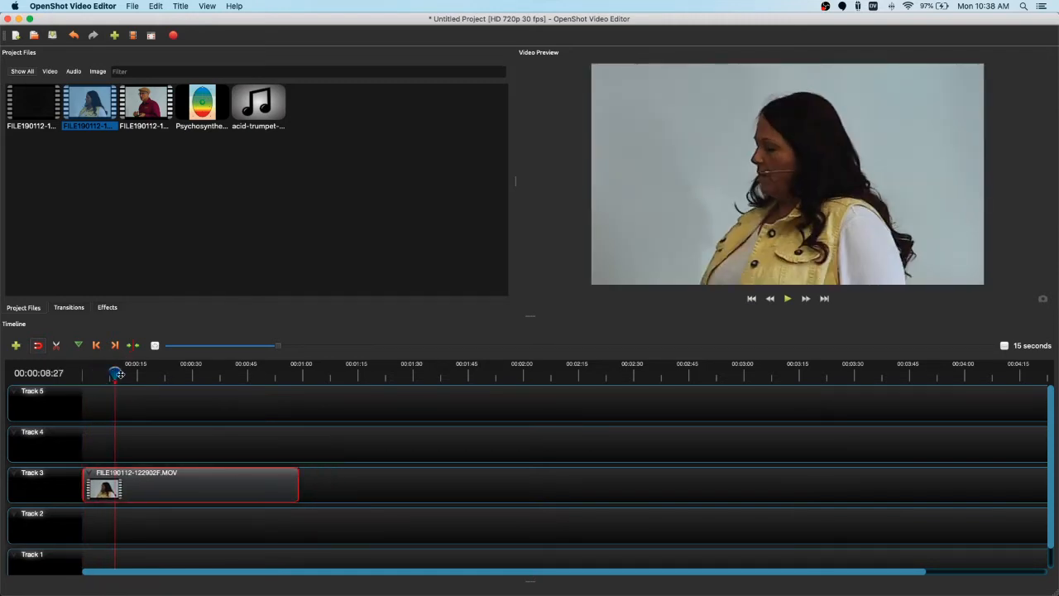
pyautogui.moveTo(95, 378)
pyautogui.mouseDown()
pyautogui.moveTo(81, 382)
pyautogui.moveTo(173, 377)
pyautogui.moveTo(76, 378)
pyautogui.mouseUp()
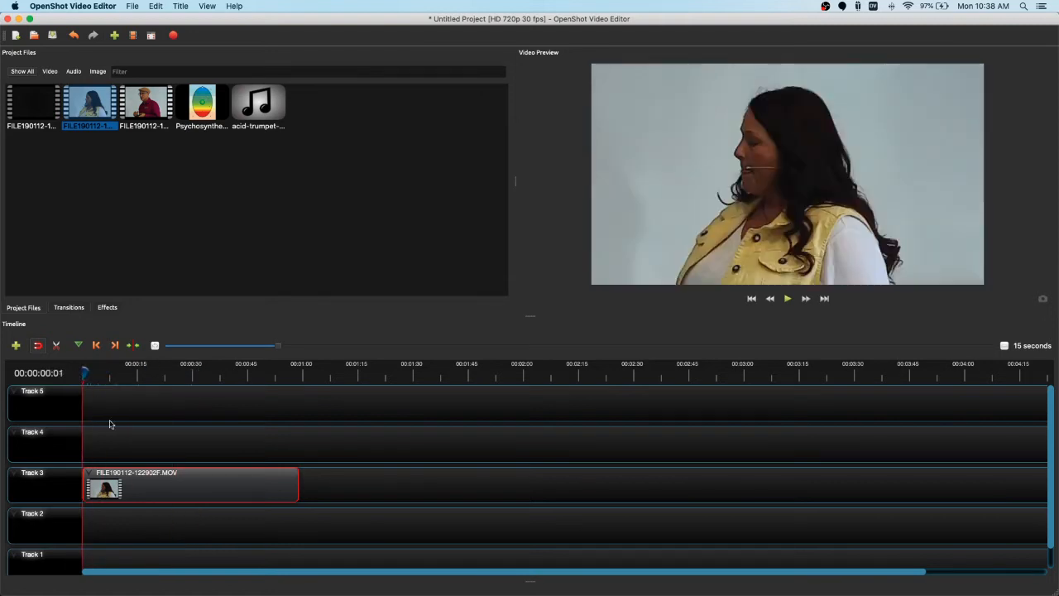
pyautogui.press('space')
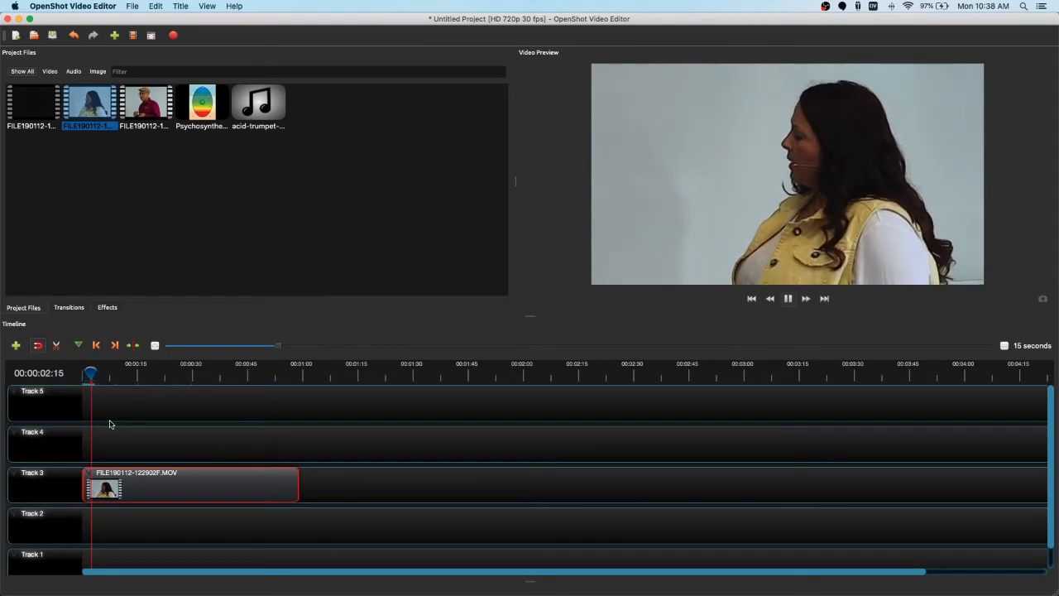
pyautogui.press('space')
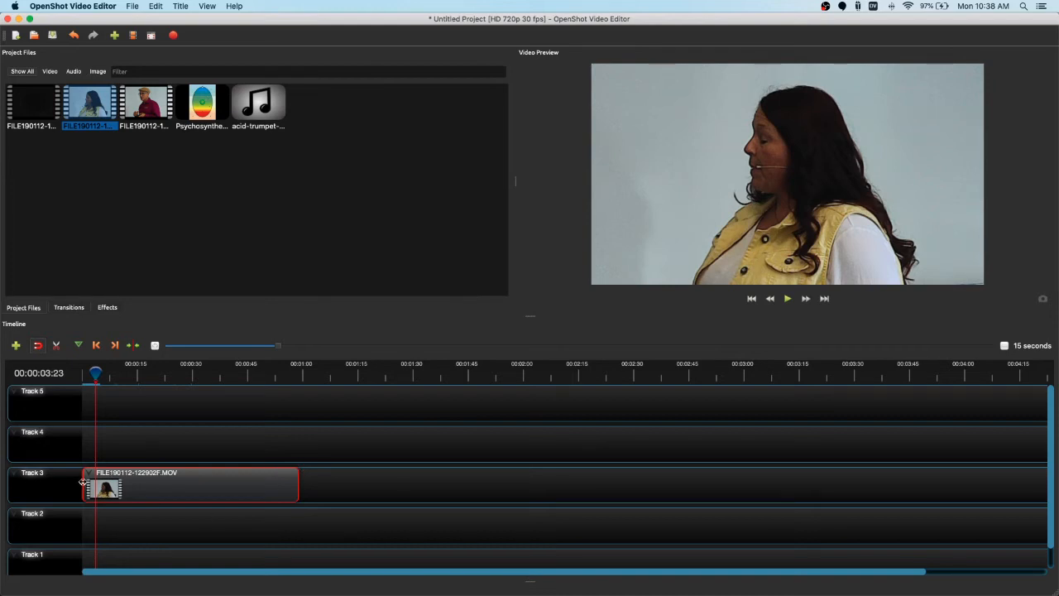
# Step: Trim both ends of the clip on Track 3, move it back to the timeline's start and play it
pyautogui.moveTo(82, 482); pyautogui.dragTo(159, 486)
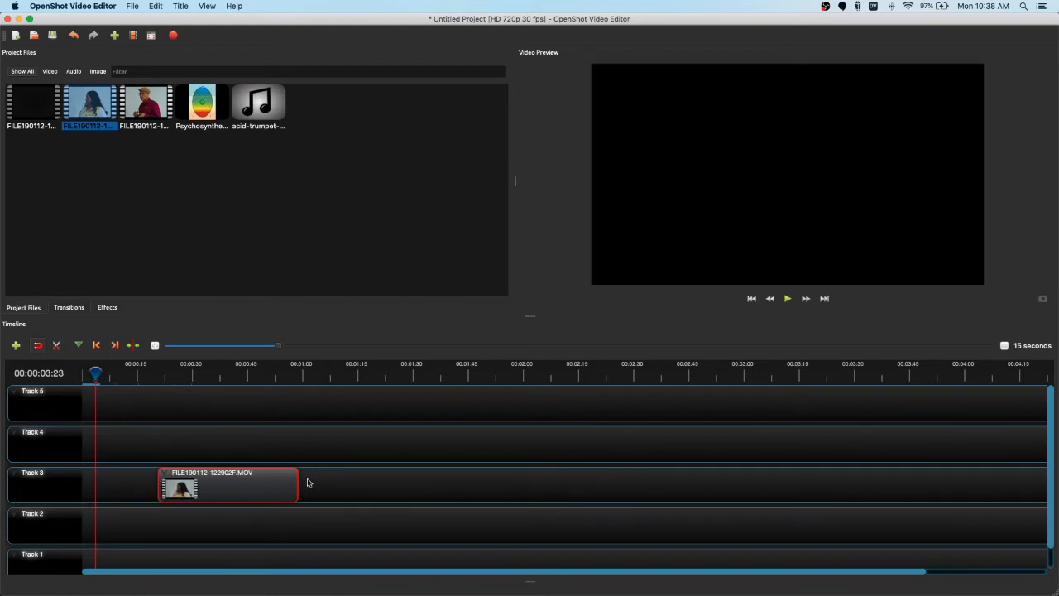
pyautogui.moveTo(299, 483); pyautogui.dragTo(272, 485)
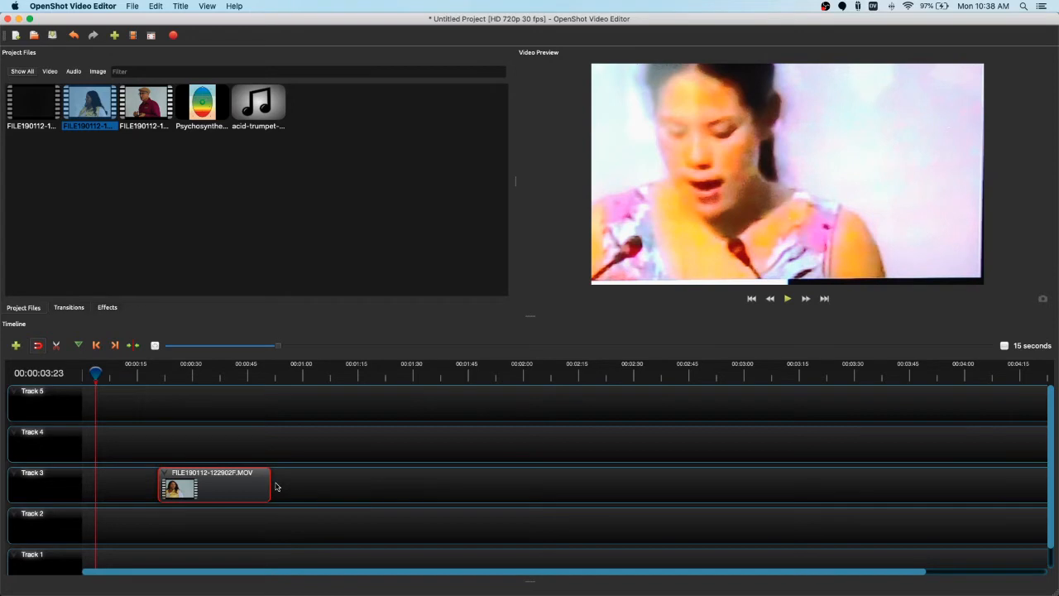
pyautogui.moveTo(209, 480); pyautogui.dragTo(133, 481)
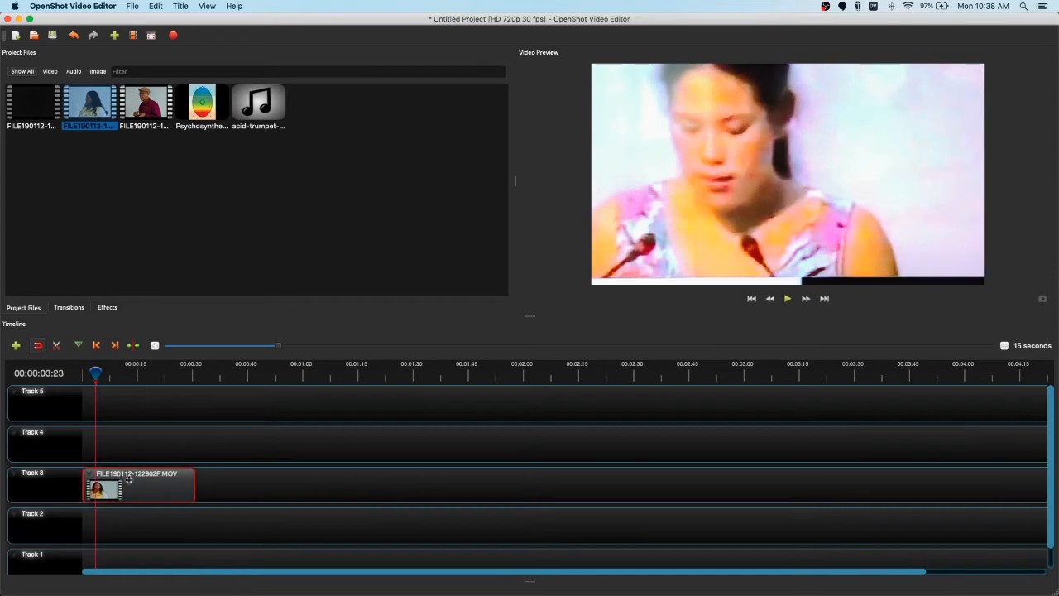
pyautogui.click(82, 374)
pyautogui.press('space')
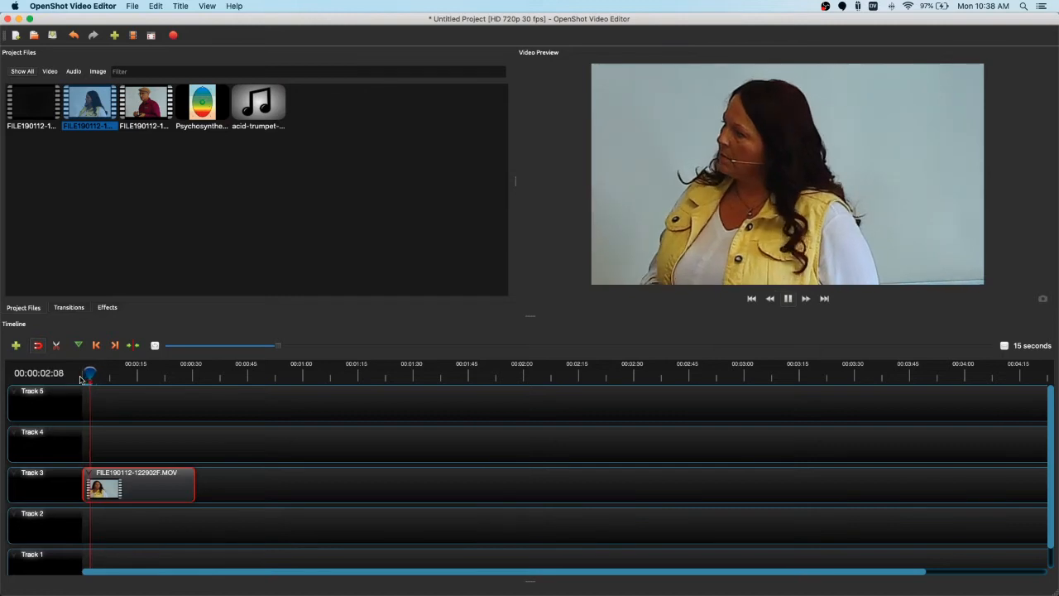
# Step: Check the trimmed clip's end with the playhead and extend the clip to about 33 seconds
pyautogui.moveTo(92, 372); pyautogui.dragTo(189, 372)
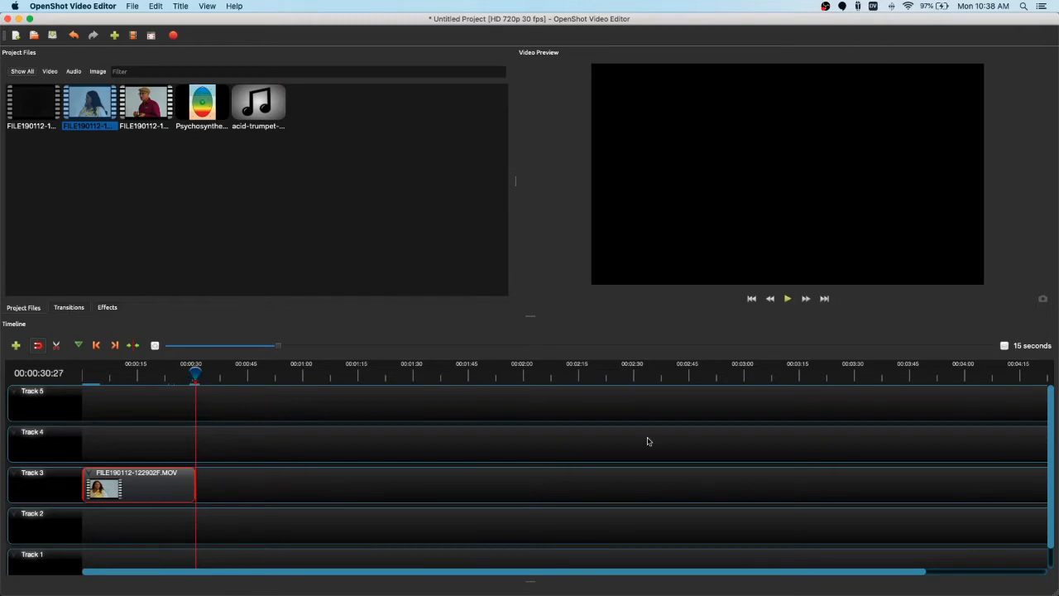
pyautogui.moveTo(192, 479); pyautogui.dragTo(203, 479)
pyautogui.press('space')
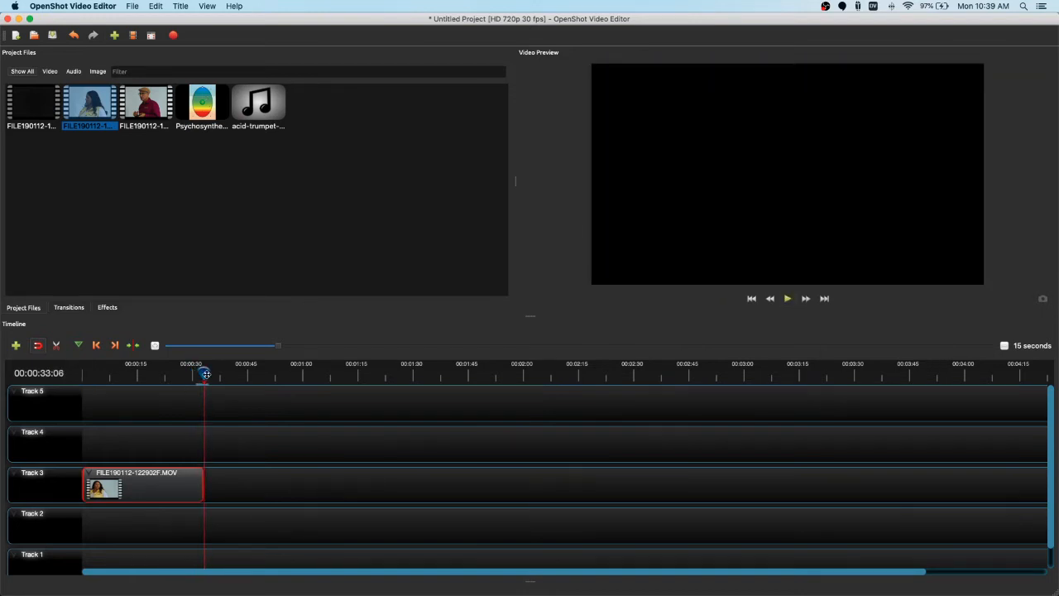
pyautogui.moveTo(207, 372); pyautogui.dragTo(116, 371)
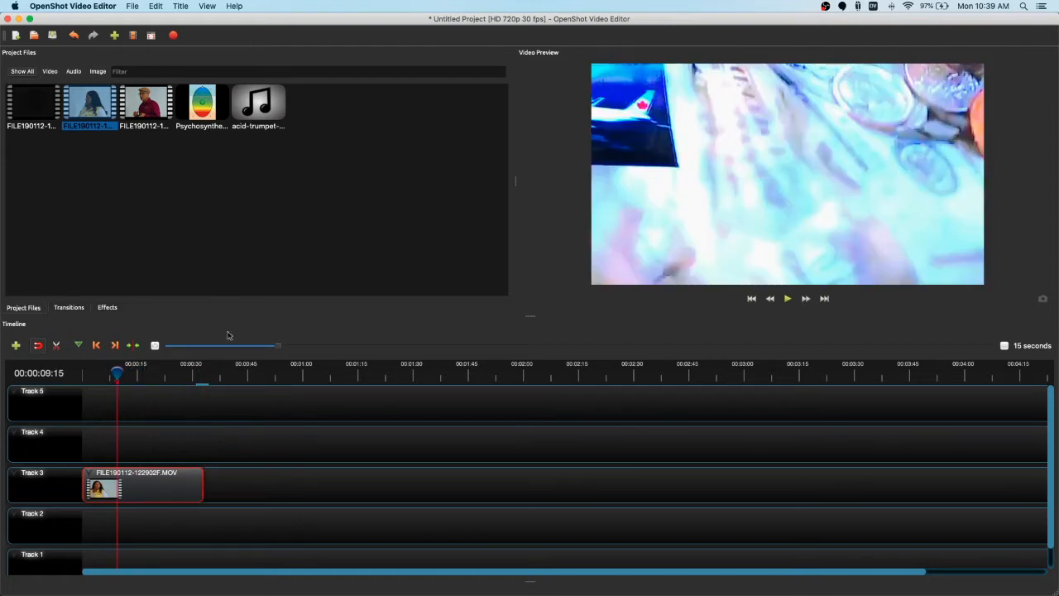
# Step: Add the third video file directly after the first clip on Track 3 and play across the cut
pyautogui.moveTo(156, 100); pyautogui.dragTo(205, 484)
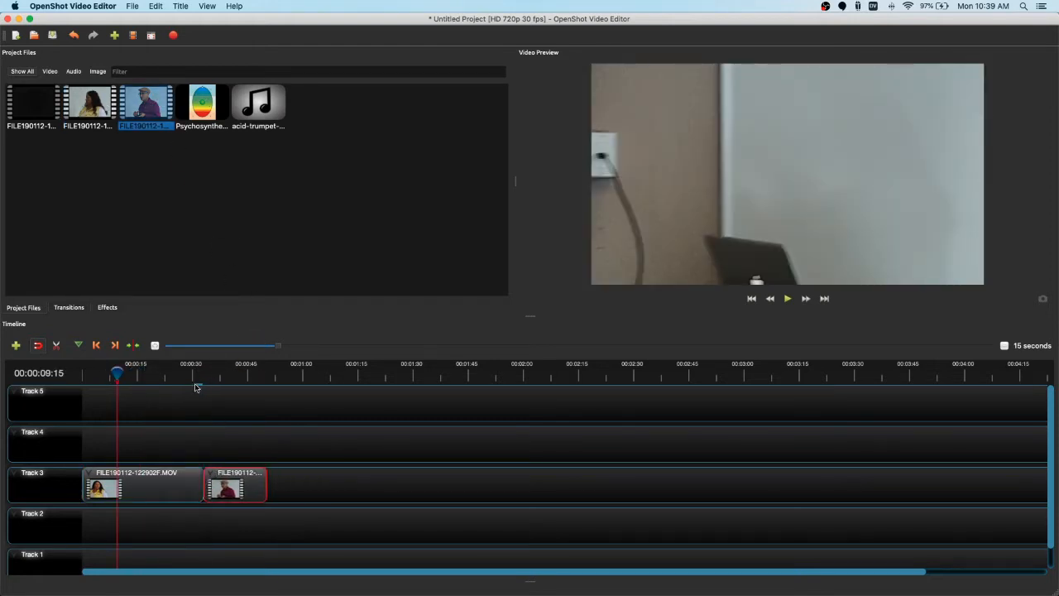
pyautogui.moveTo(122, 374); pyautogui.dragTo(197, 377)
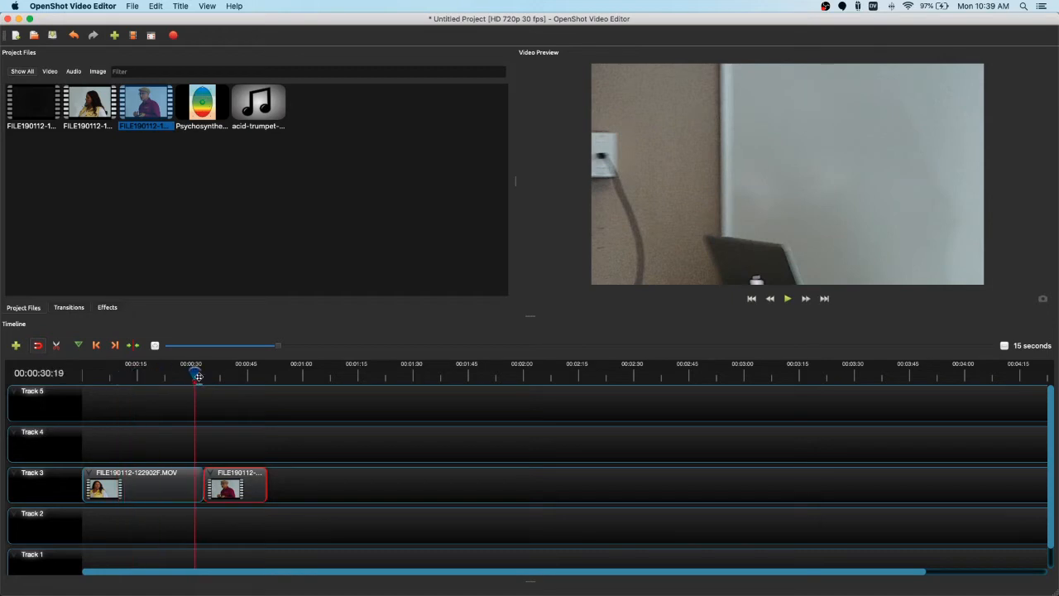
pyautogui.press('space')
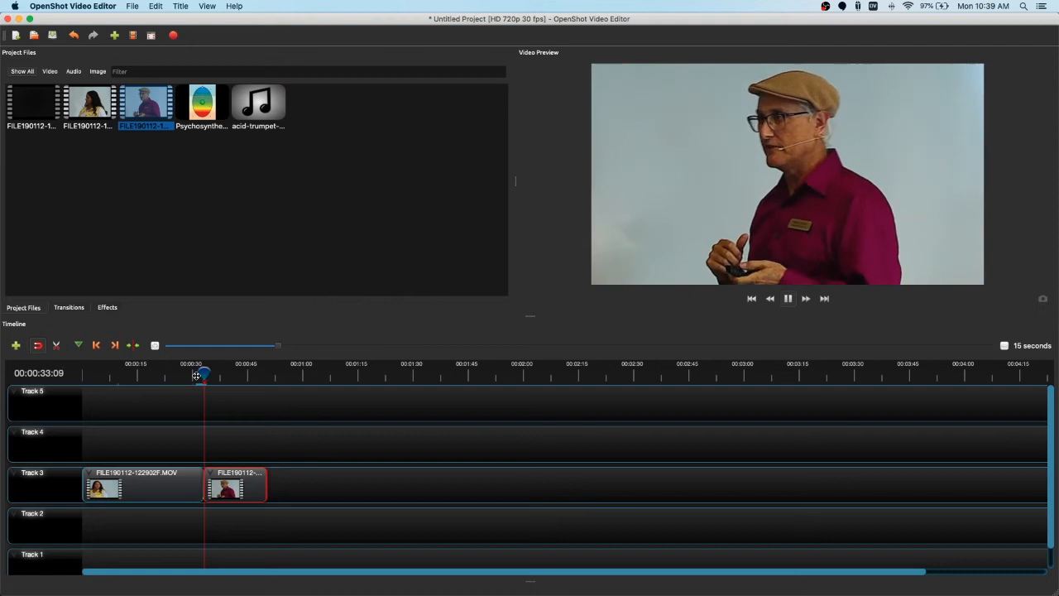
pyautogui.press('space')
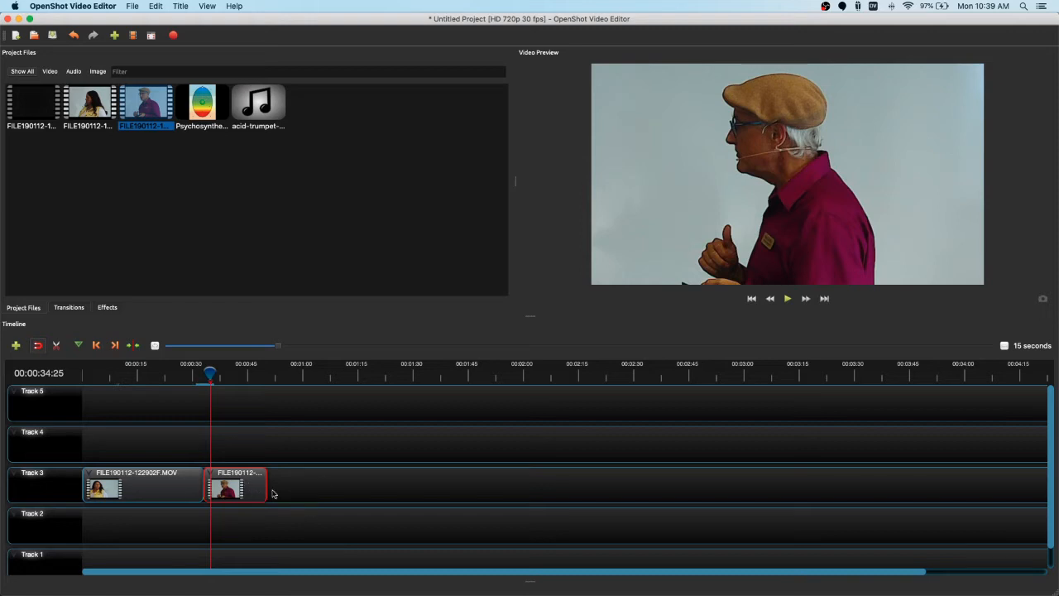
# Step: Overlap the second clip with the first by about 9 seconds to create a transition, and preview it from just before the overlap
pyautogui.moveTo(254, 475); pyautogui.dragTo(219, 481)
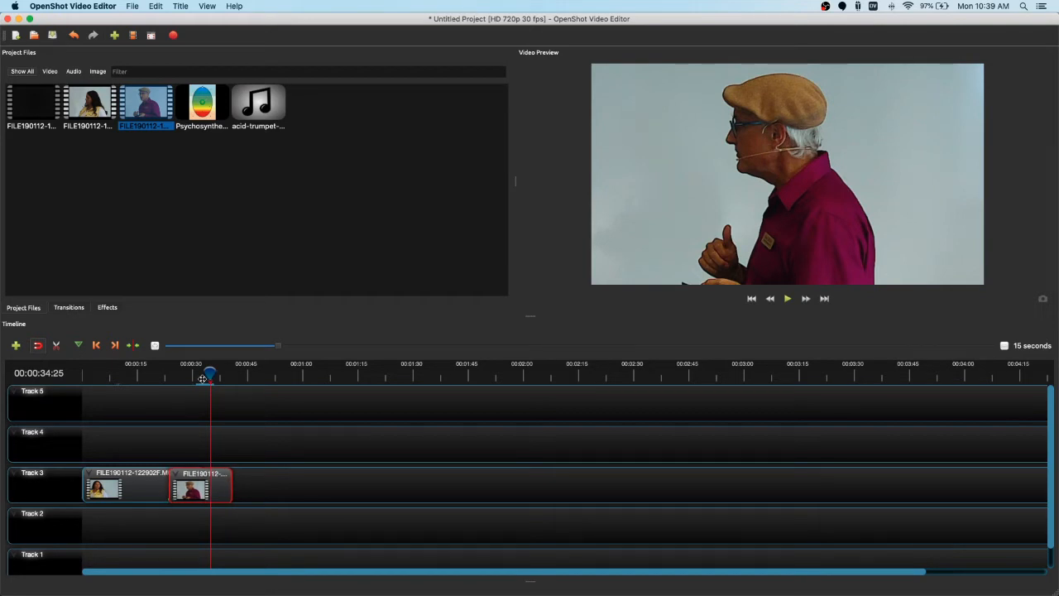
pyautogui.moveTo(214, 373); pyautogui.dragTo(161, 383)
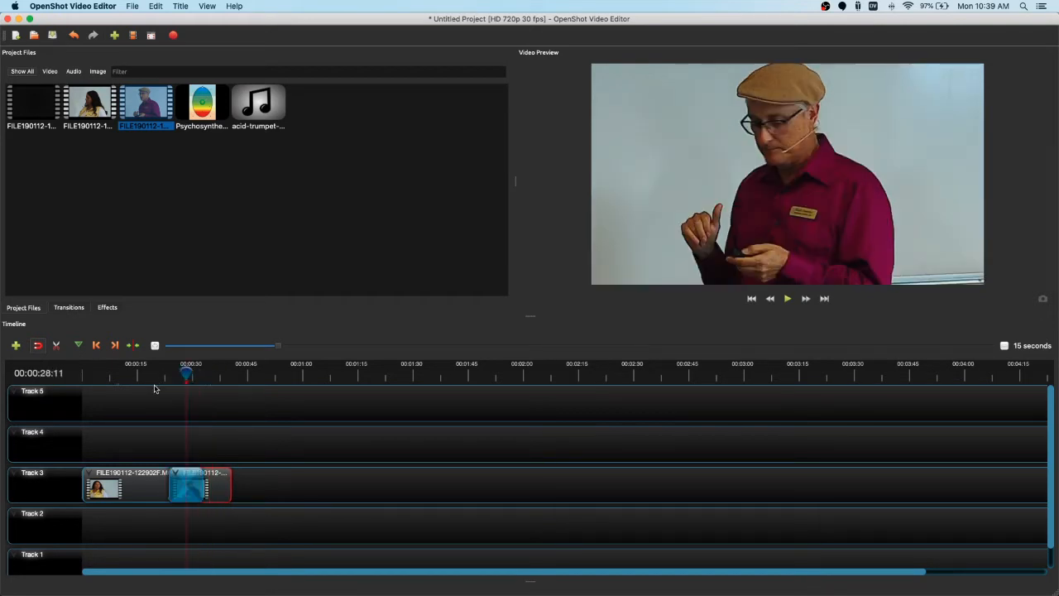
pyautogui.moveTo(190, 369); pyautogui.dragTo(163, 375)
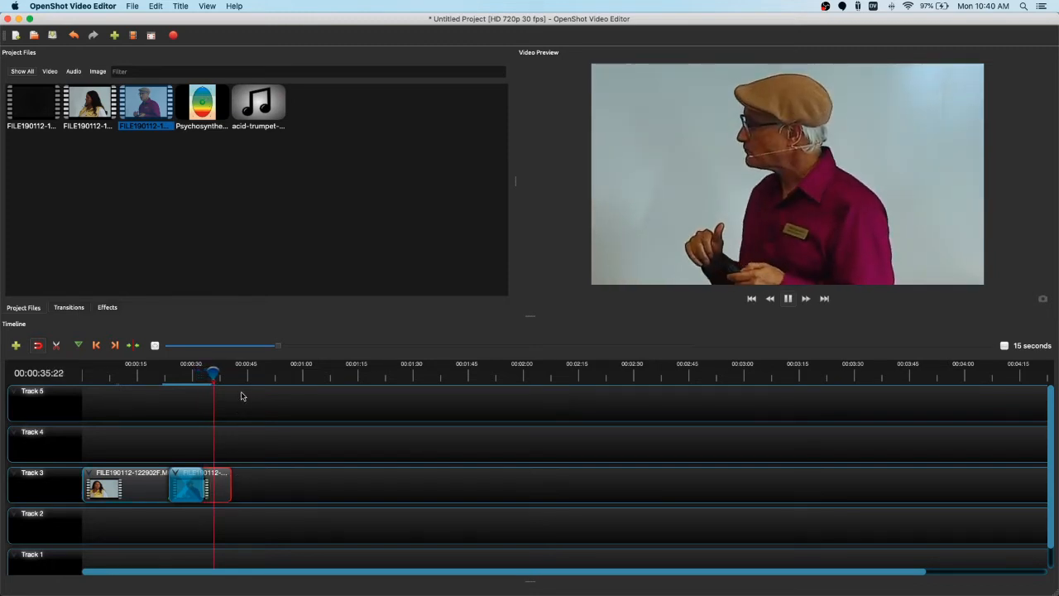
# Step: Replay the transition between the two clips on Track 3 several times from around the start of the overlap
pyautogui.press('space')
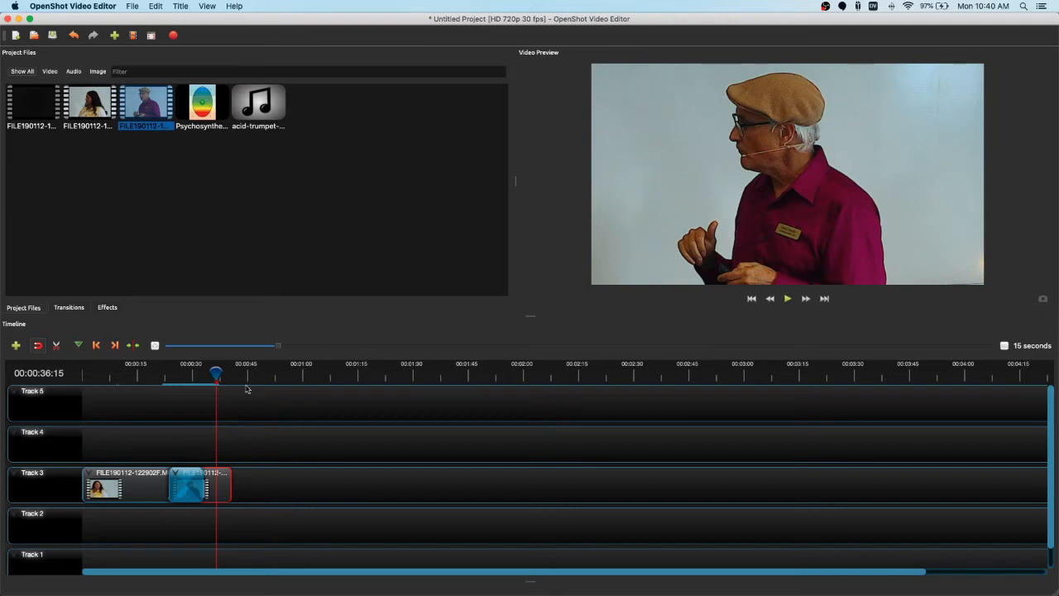
pyautogui.moveTo(216, 374); pyautogui.dragTo(166, 377)
pyautogui.press('space')
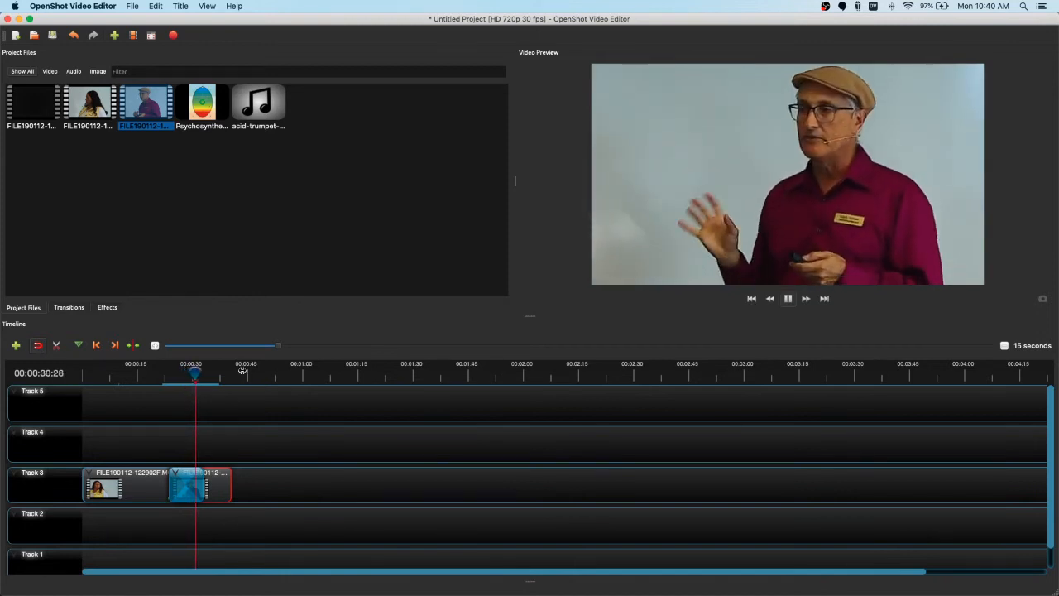
pyautogui.press('space')
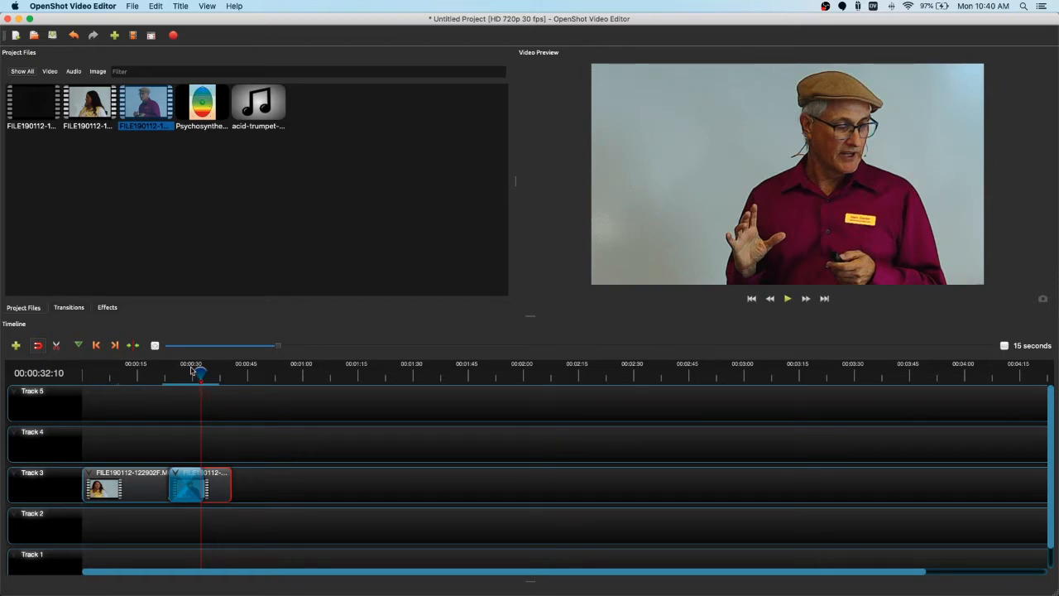
pyautogui.moveTo(201, 375); pyautogui.dragTo(172, 375)
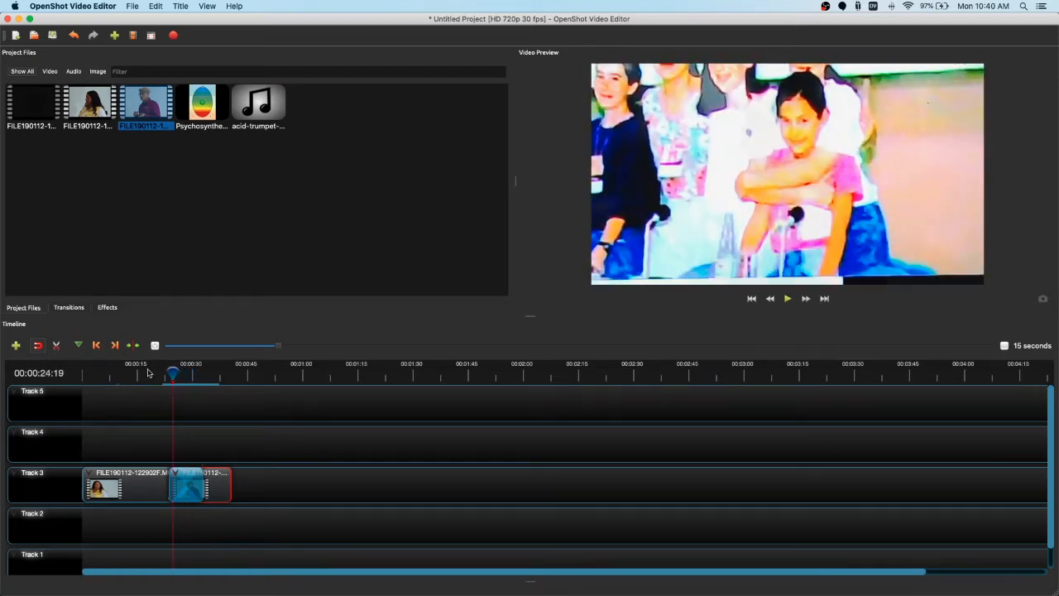
pyautogui.press('space')
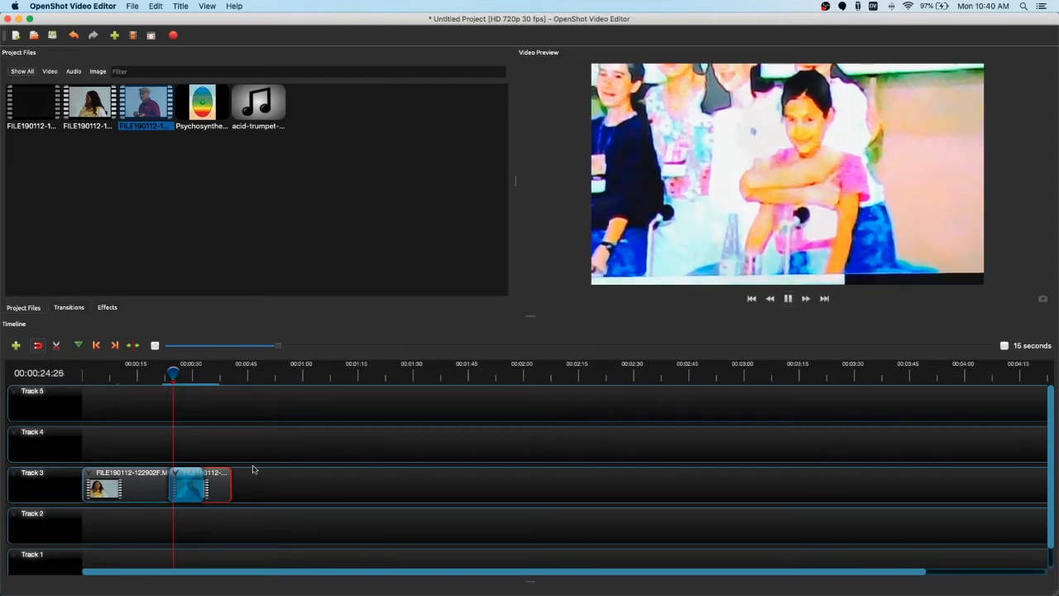
pyautogui.press('space')
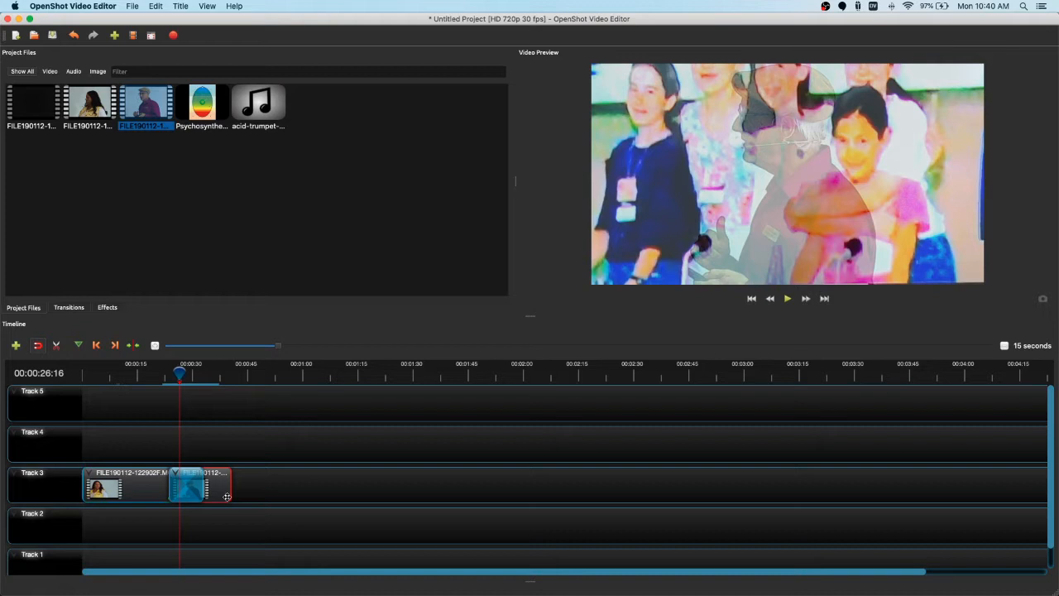
# Step: Delete the transition on Track 3 and shift the second clip about 4 seconds later, so a new transition of about 5 seconds forms
pyautogui.click(197, 487)
pyautogui.moveTo(286, 350); pyautogui.dragTo(234, 352)
pyautogui.moveTo(335, 574); pyautogui.dragTo(228, 571)
pyautogui.moveTo(432, 473); pyautogui.dragTo(427, 476)
pyautogui.press('Delete')
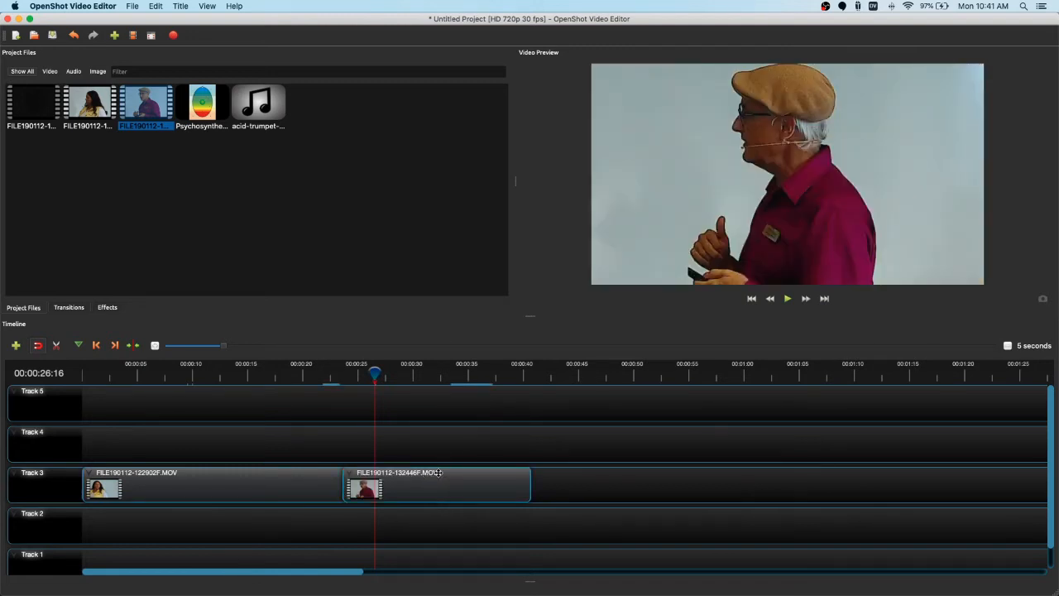
pyautogui.moveTo(404, 489); pyautogui.dragTo(453, 487)
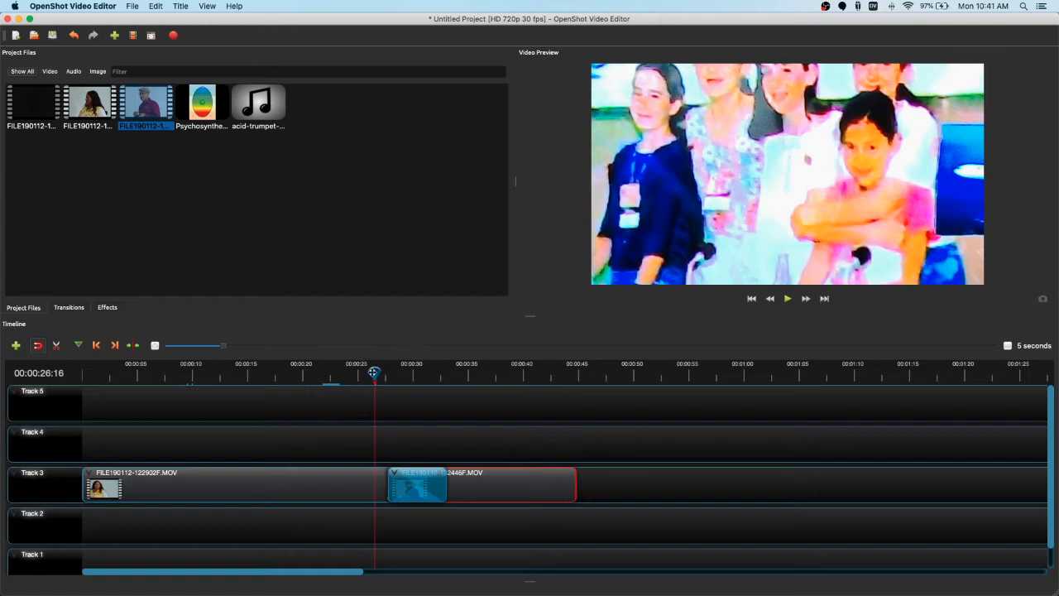
# Step: Play across the shortened transition, return the playhead to just before the overlap and play it again
pyautogui.press('space')
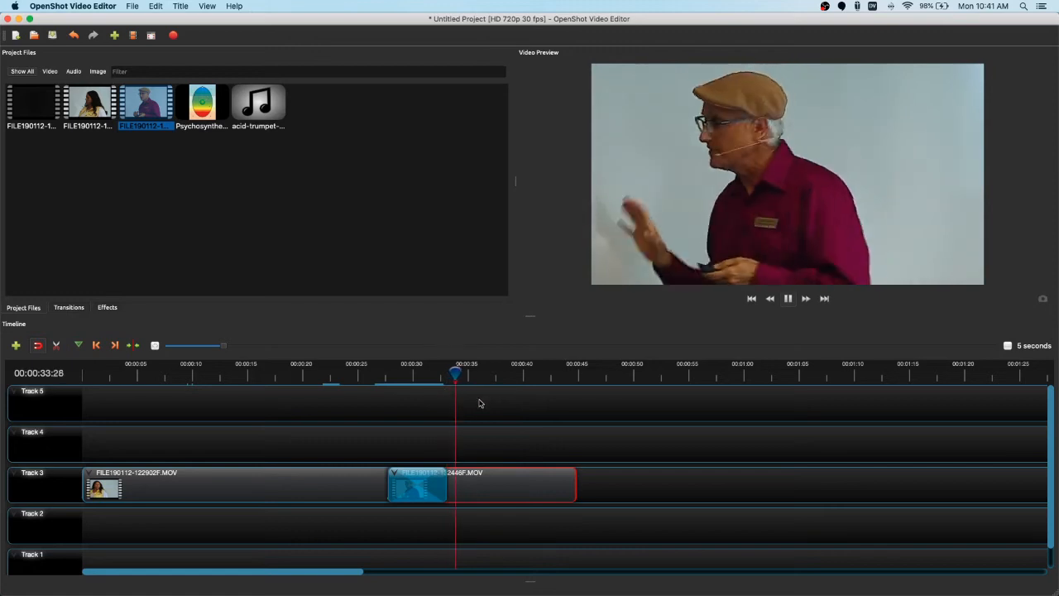
pyautogui.press('space')
pyautogui.moveTo(460, 373); pyautogui.dragTo(371, 382)
pyautogui.press('space')
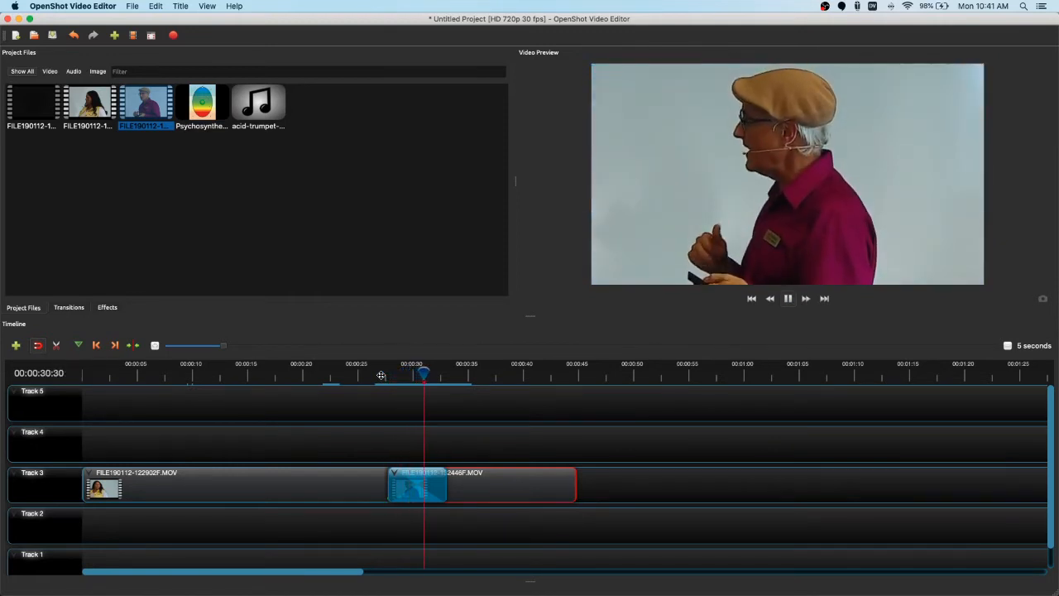
pyautogui.press('space')
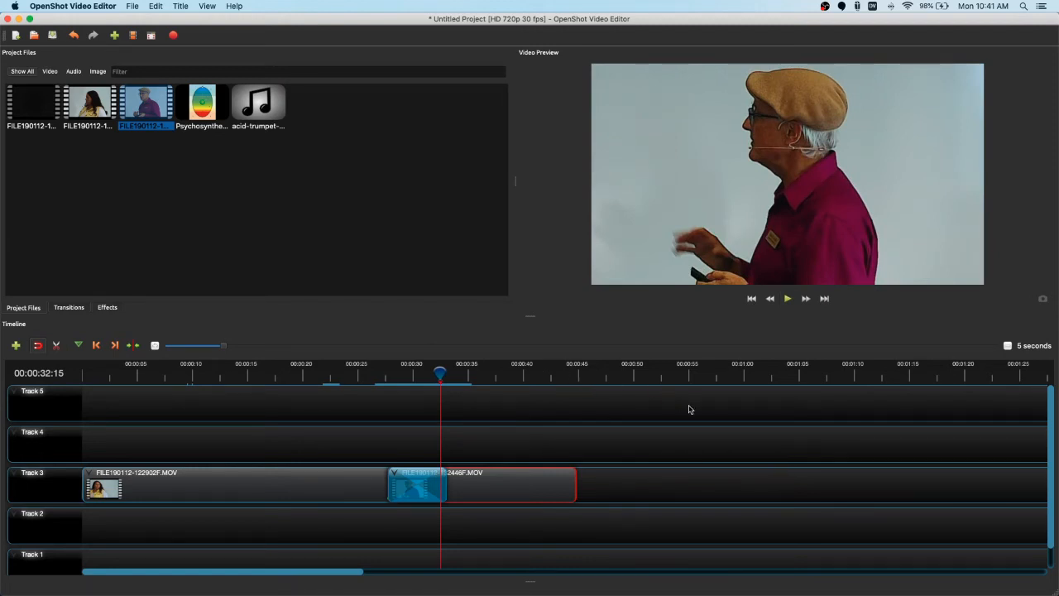
# Step: Add the acid-trumpet music file at the start of Track 2 and check how far it extends past the video clips
pyautogui.scroll(-2, 662, 439)
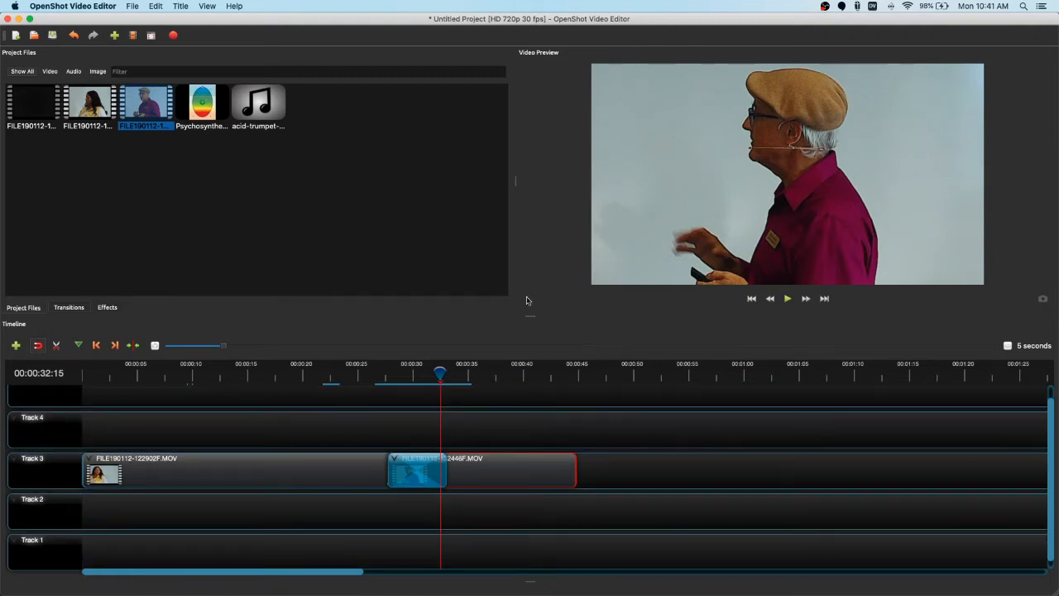
pyautogui.click(269, 100)
pyautogui.moveTo(269, 99); pyautogui.dragTo(63, 522)
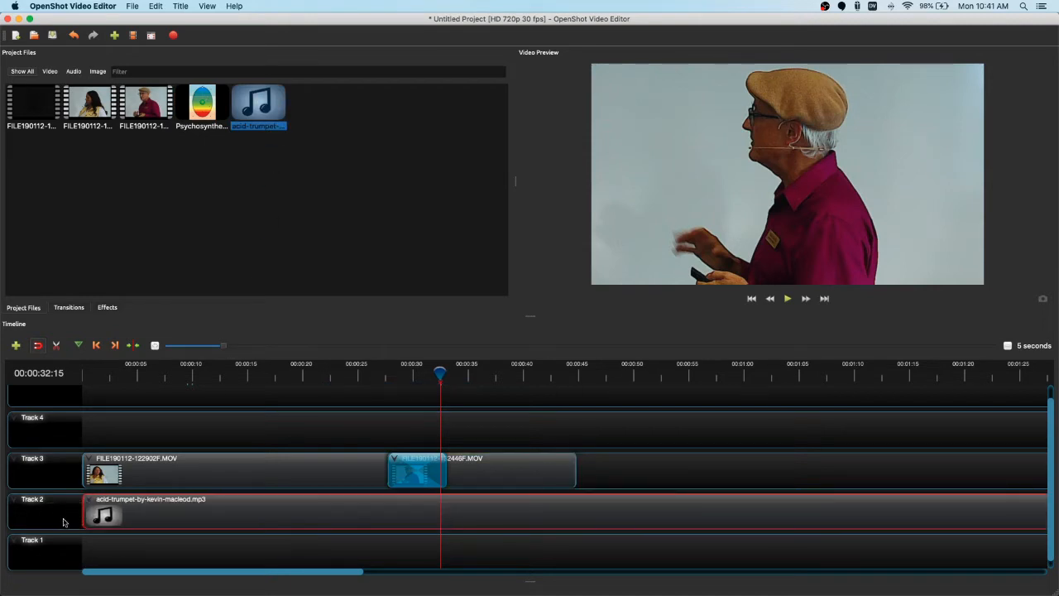
pyautogui.scroll(-2, 232, 472)
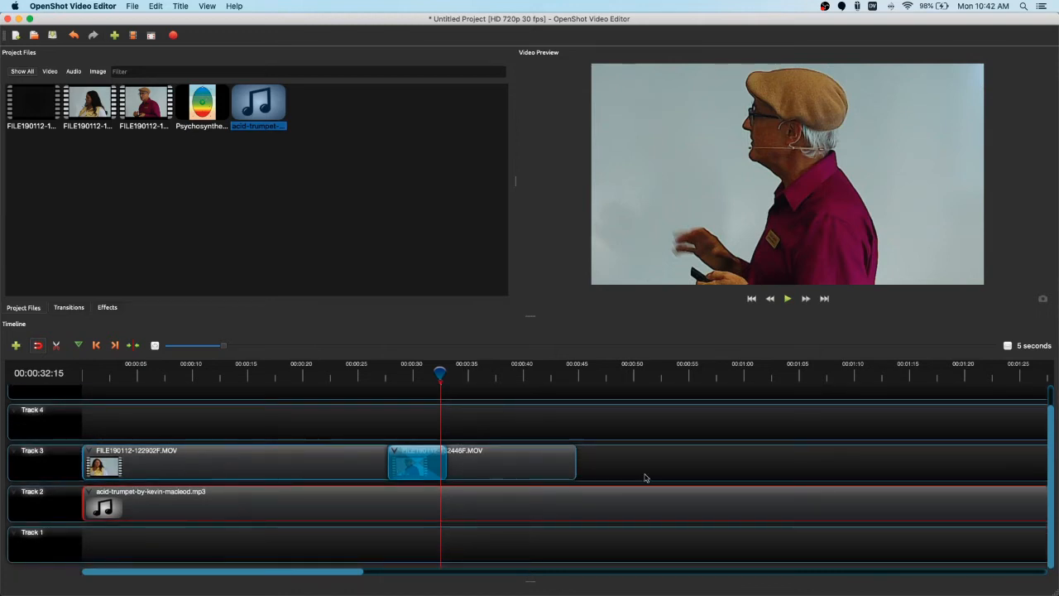
pyautogui.hscroll(15, 593, 466)
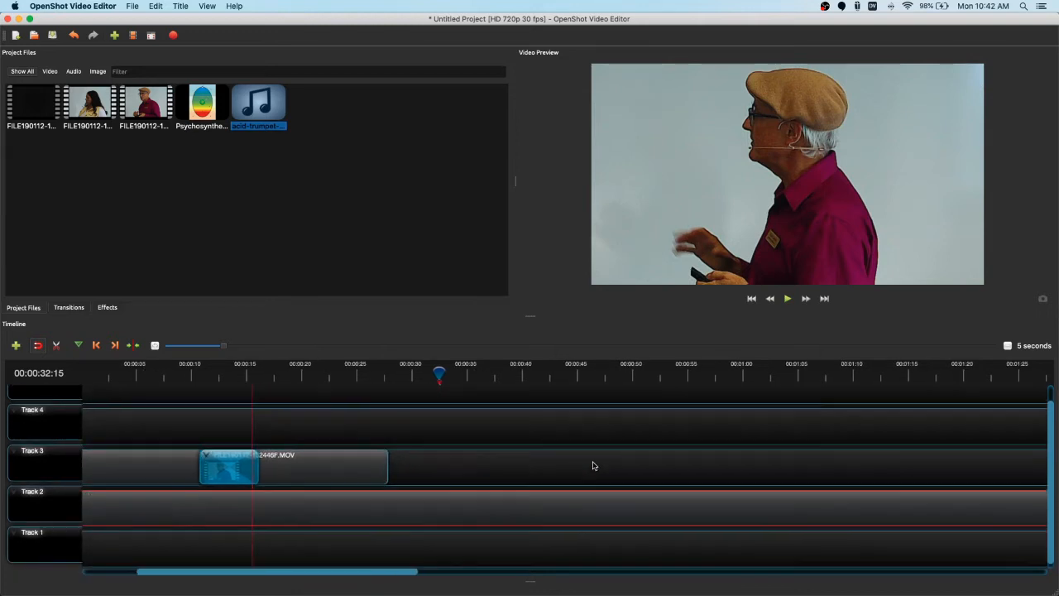
pyautogui.hscroll(-15, 662, 505)
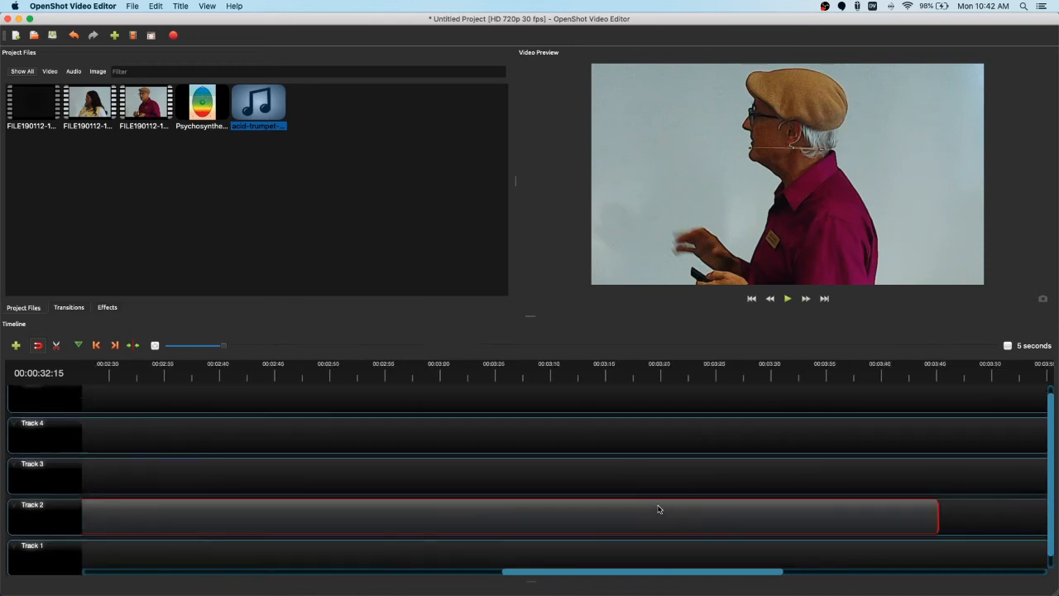
pyautogui.hscroll(20, 646, 501)
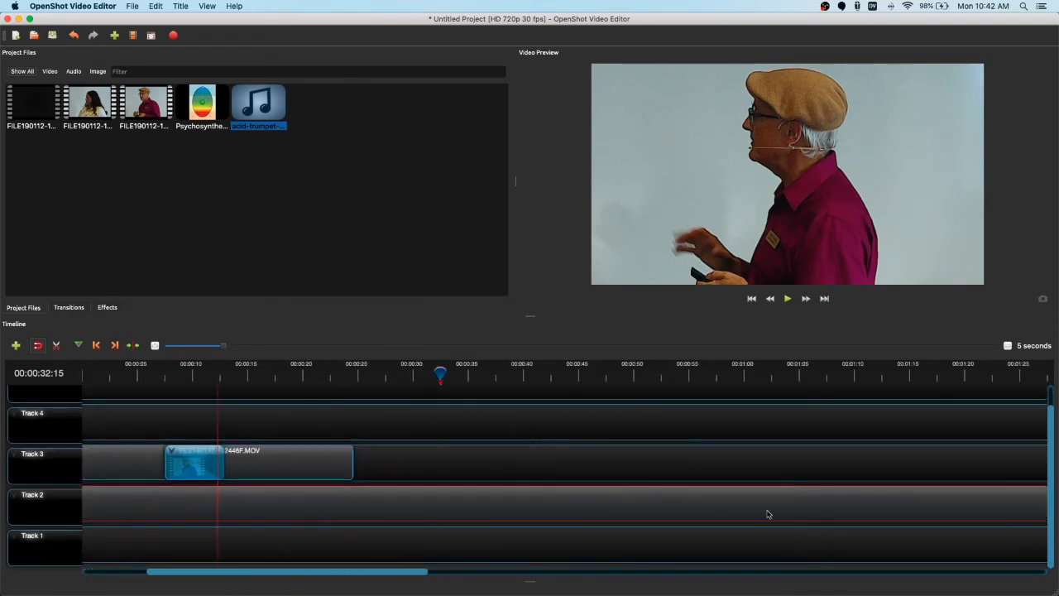
pyautogui.hscroll(-5, 662, 498)
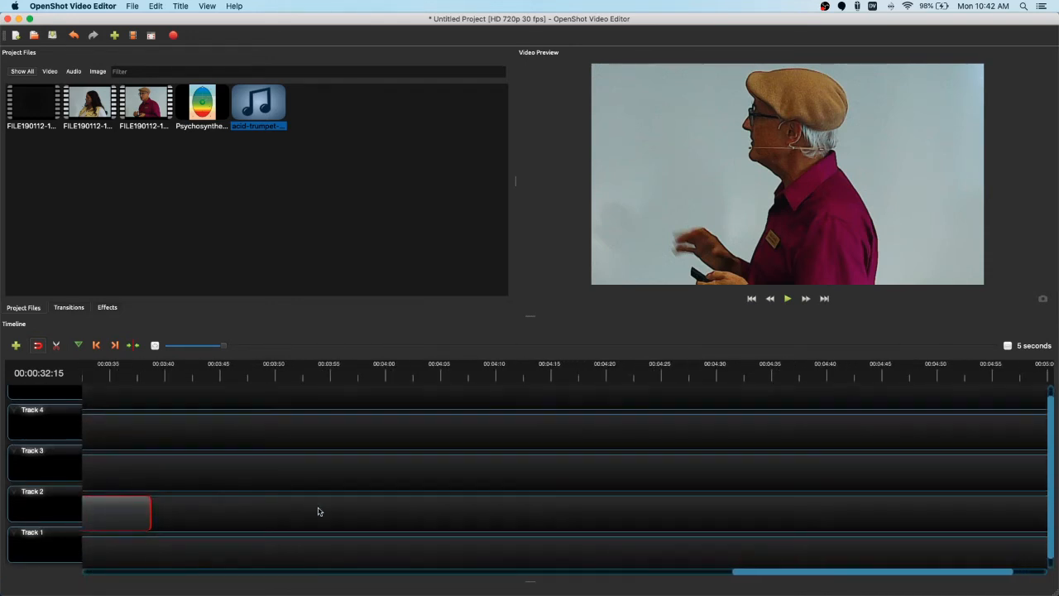
pyautogui.hscroll(-8, 370, 514)
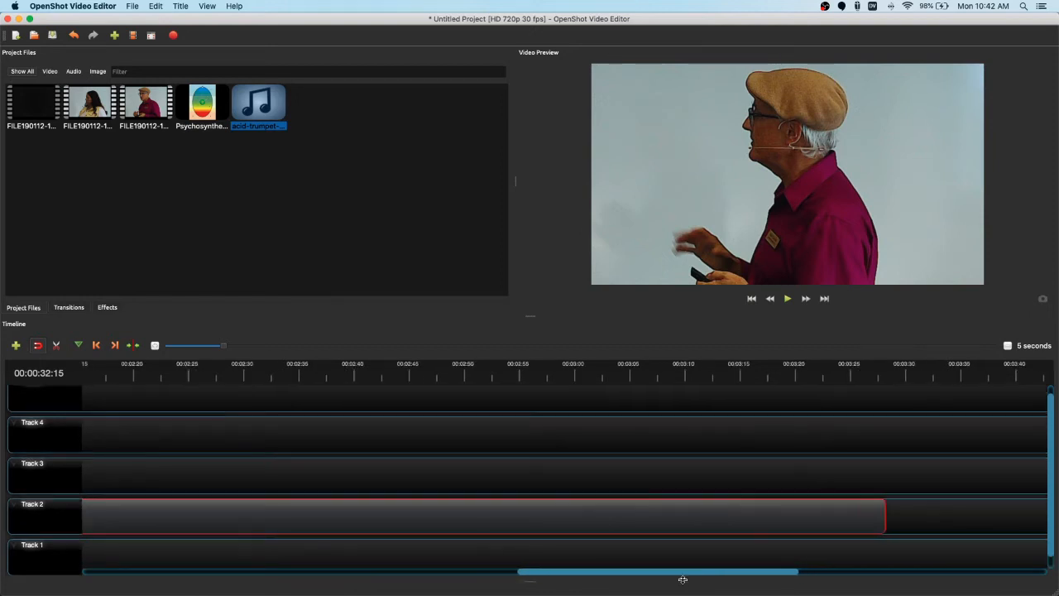
pyautogui.hscroll(-13, 884, 513)
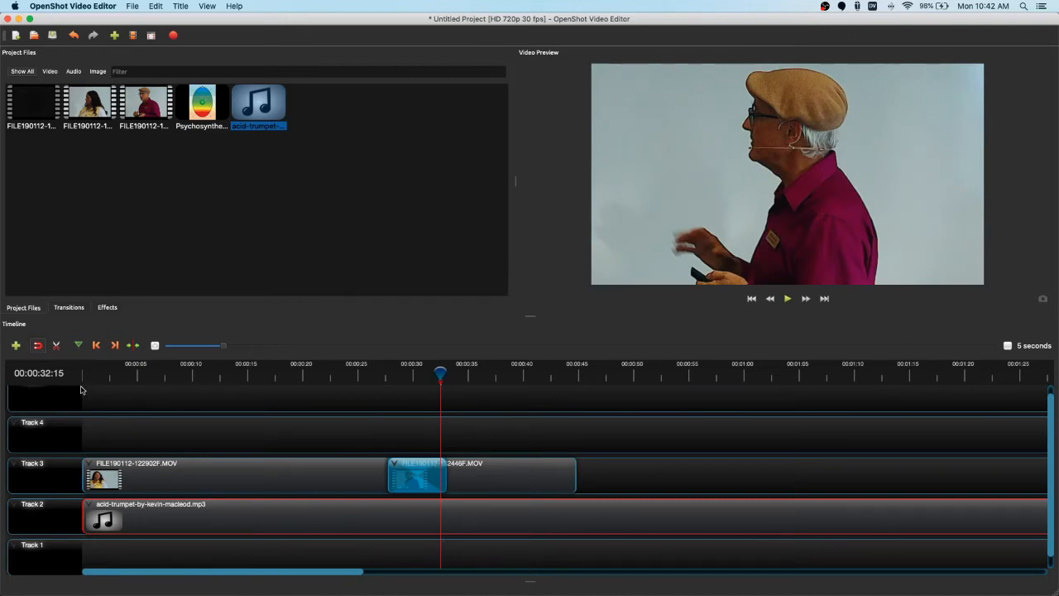
# Step: Split the music on Track 2 where the second video clip ends, at about 45 seconds, and delete the remainder
pyautogui.click(58, 348)
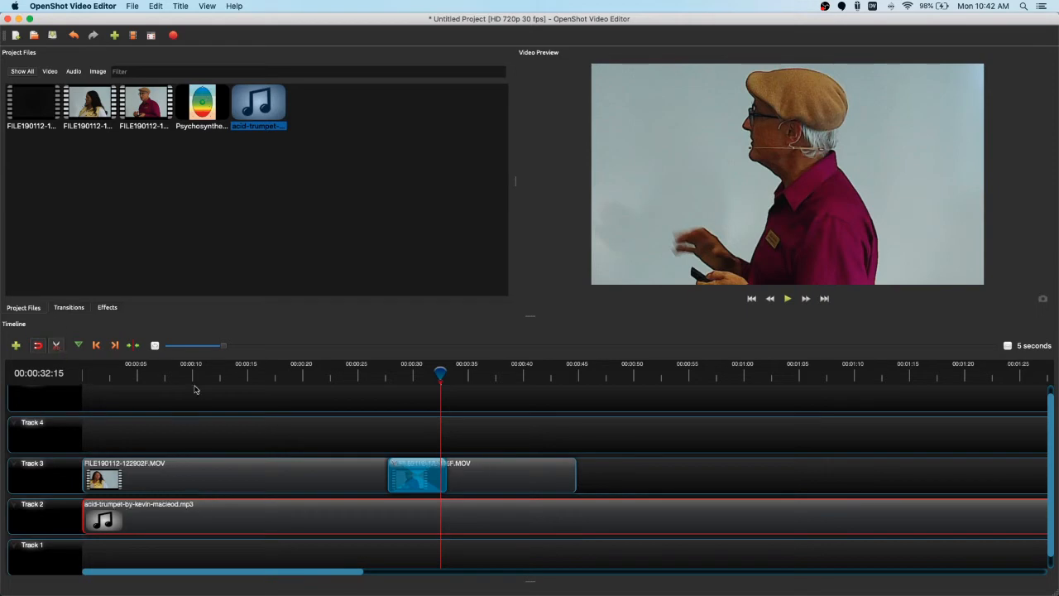
pyautogui.click(578, 511)
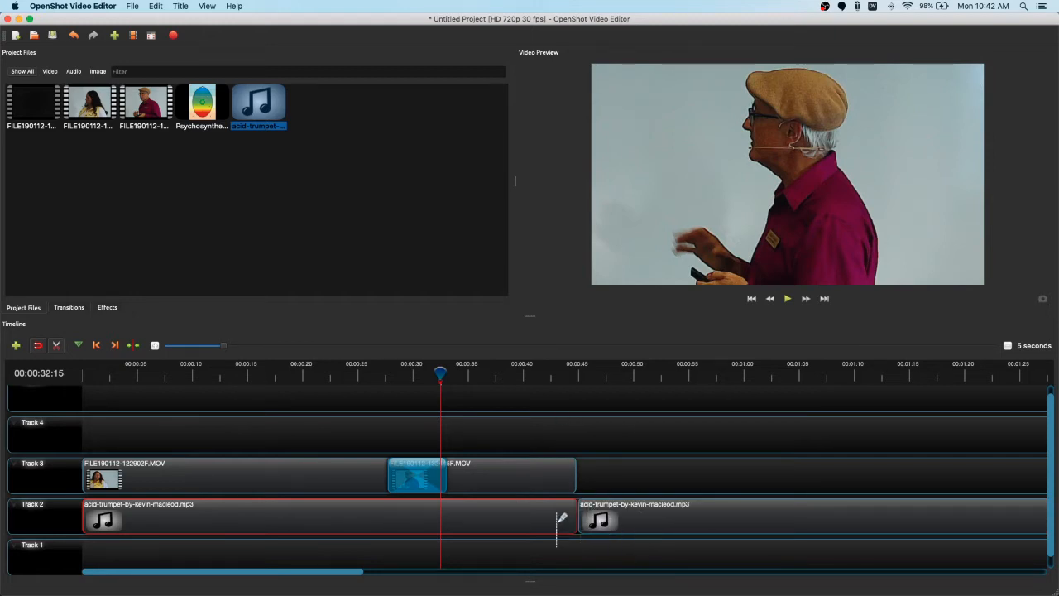
pyautogui.click(57, 349)
pyautogui.click(697, 521)
pyautogui.press('Delete')
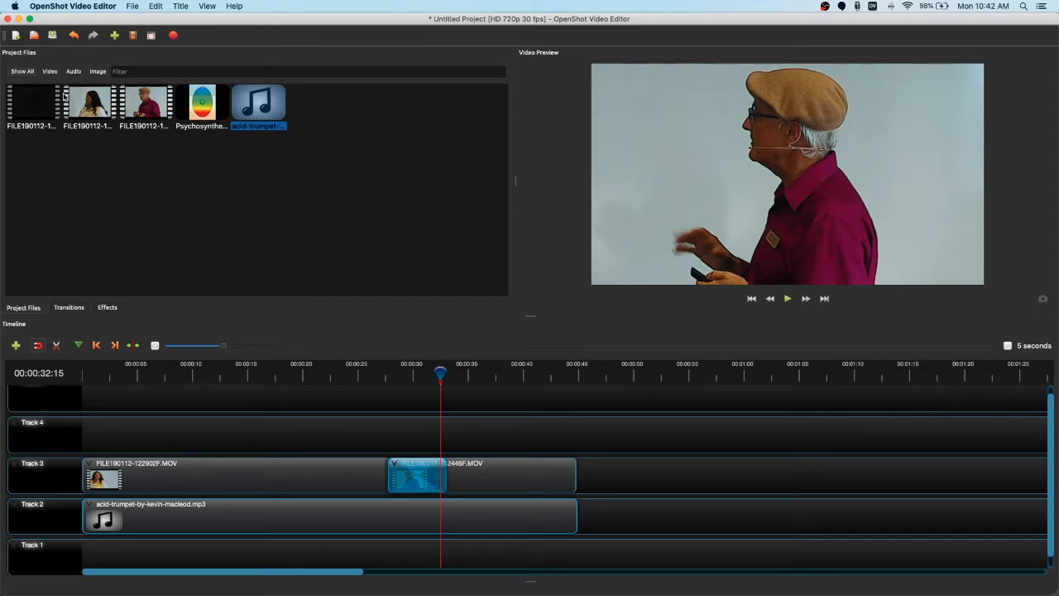
# Step: Place the first video file at the start of Track 4 and preview it above the other clips at about 28 and 20 seconds
pyautogui.moveTo(52, 117); pyautogui.dragTo(83, 429)
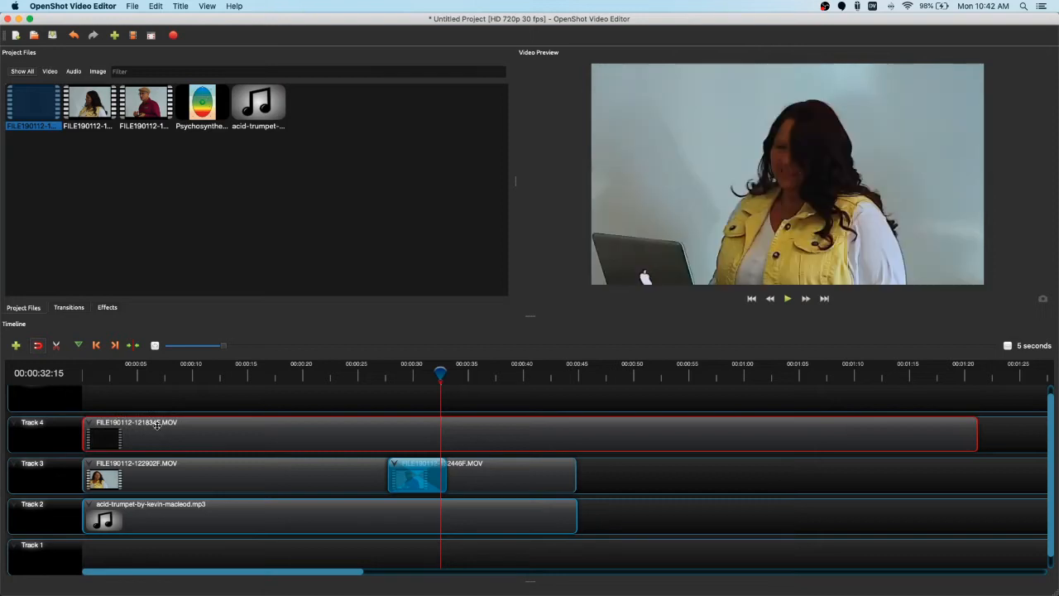
pyautogui.moveTo(442, 372); pyautogui.dragTo(395, 373)
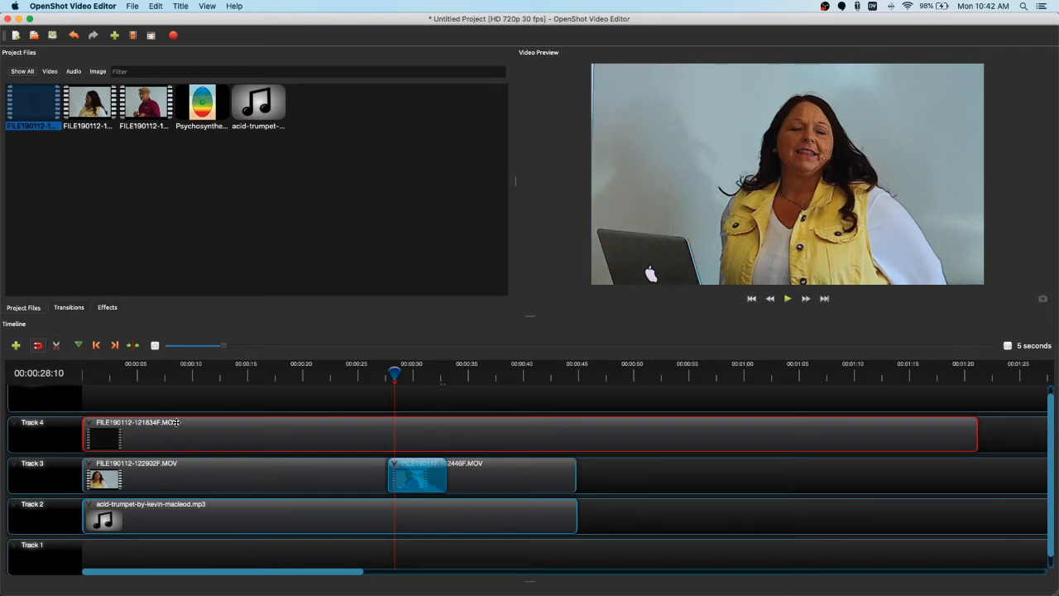
pyautogui.scroll(1, 200, 402)
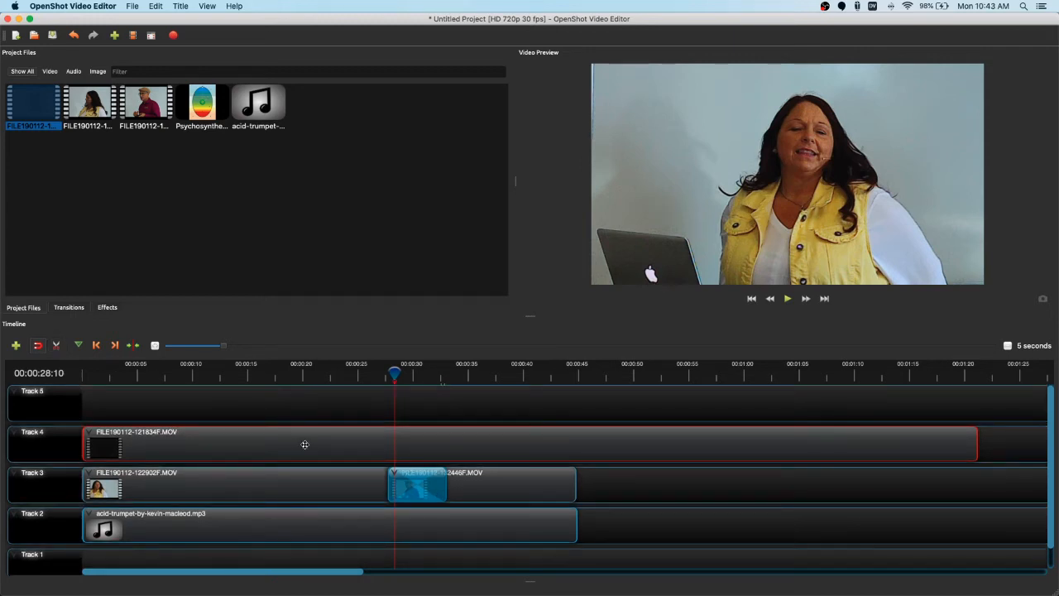
pyautogui.moveTo(395, 373); pyautogui.dragTo(302, 373)
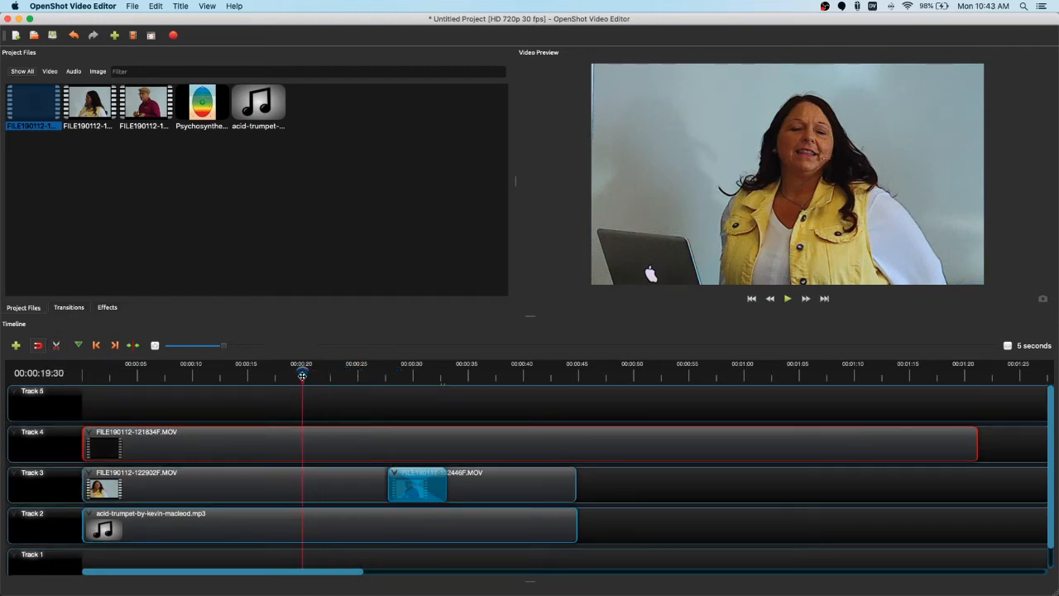
pyautogui.scroll(-2, 346, 403)
pyautogui.scroll(2, 346, 403)
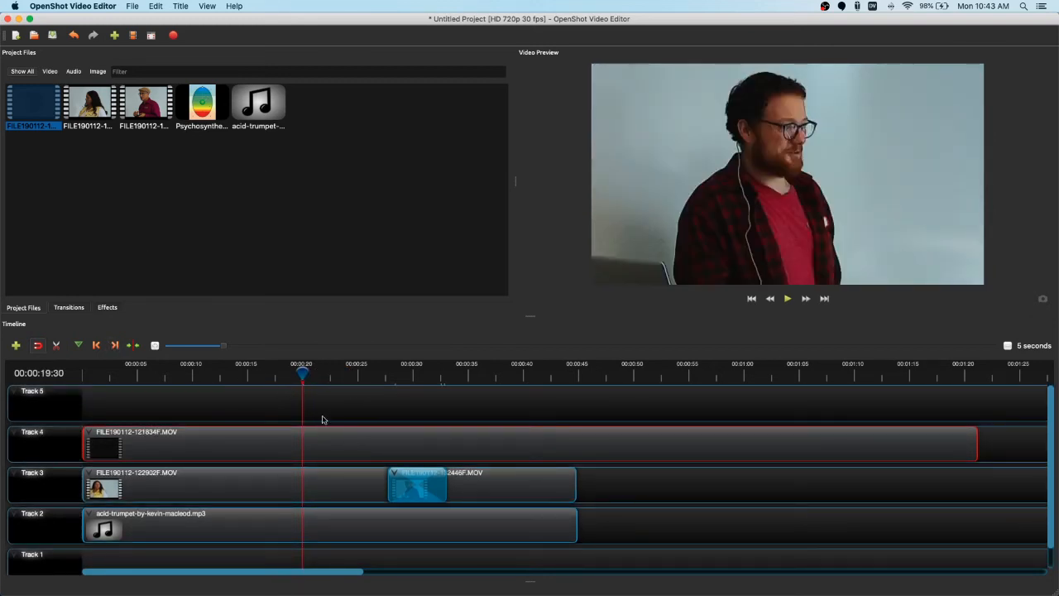
# Step: Move the Track 4 clip onto Track 3 directly after the second clip and place the playhead at about 50 seconds
pyautogui.moveTo(354, 428); pyautogui.dragTo(792, 473)
pyautogui.moveTo(828, 469); pyautogui.dragTo(821, 469)
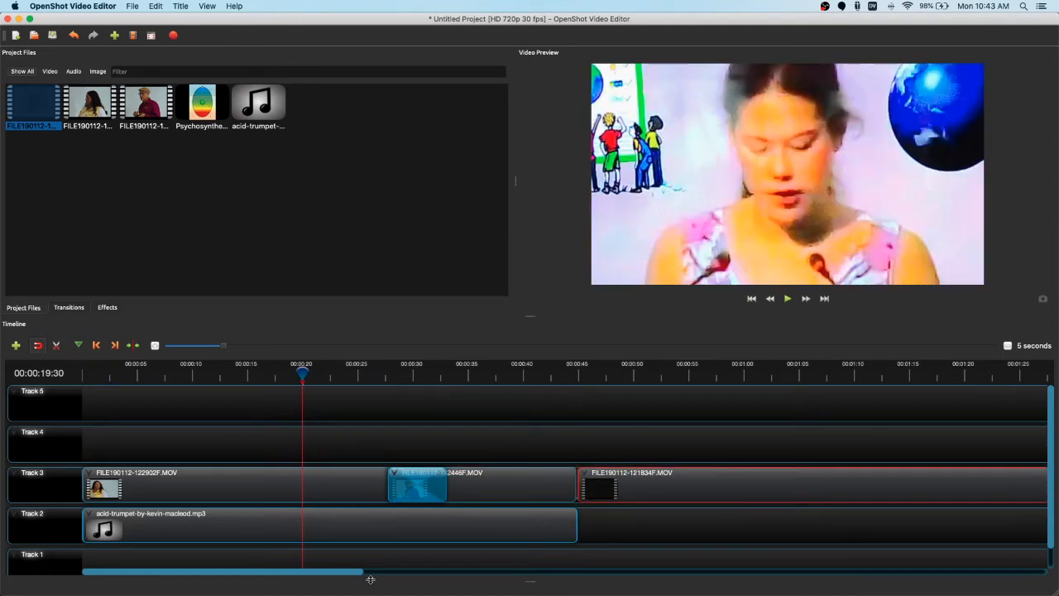
pyautogui.hscroll(5, 325, 571)
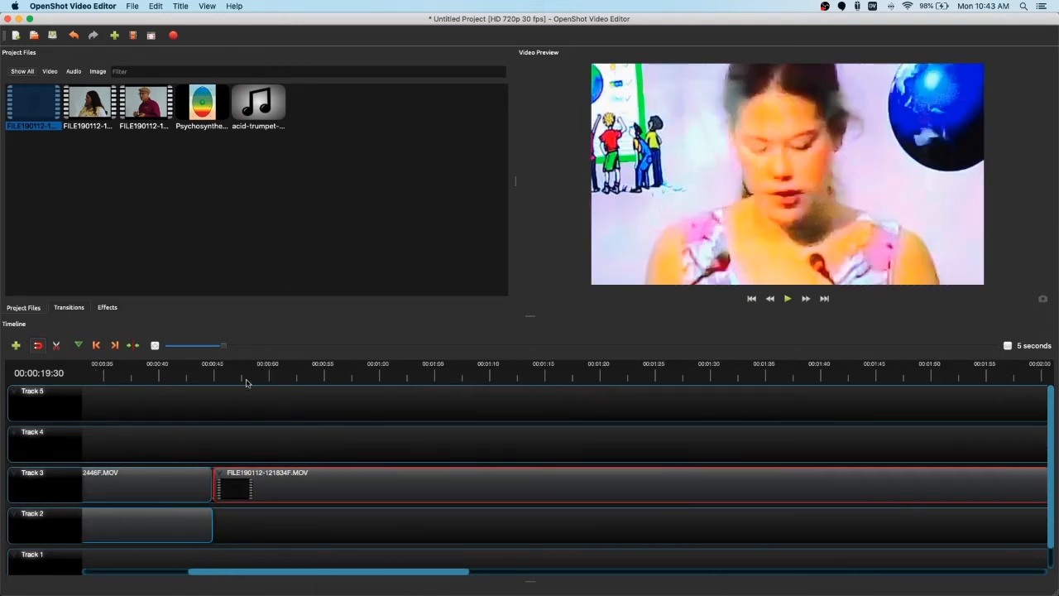
pyautogui.click(256, 370)
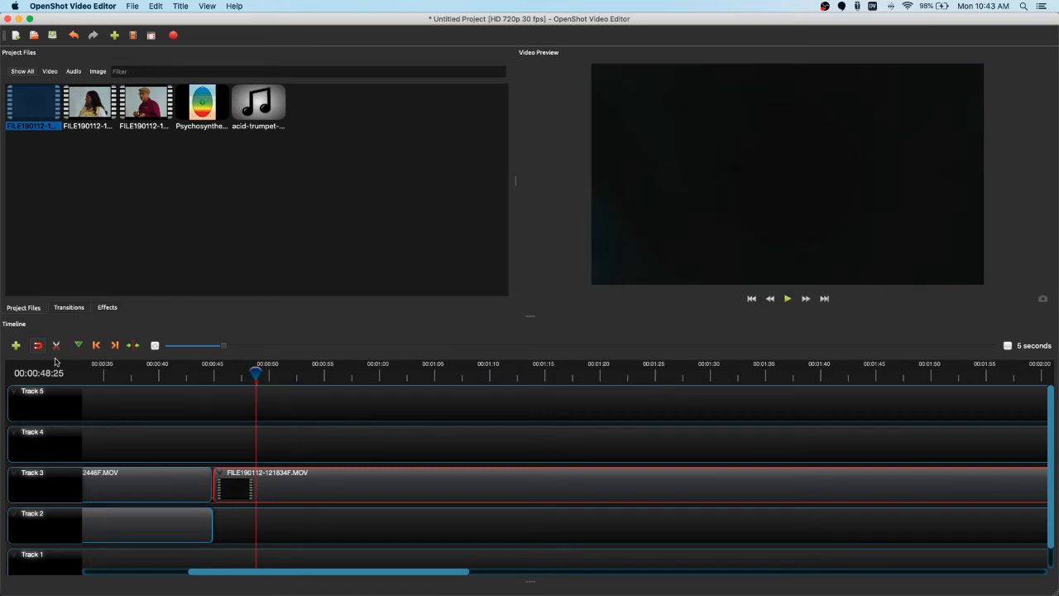
pyautogui.moveTo(257, 375)
pyautogui.mouseDown()
pyautogui.moveTo(395, 389)
pyautogui.moveTo(271, 377)
pyautogui.mouseUp()
# Step: Split the last clip on Track 3 with the Razor tool at about 50 seconds, 56 seconds and 1:02
pyautogui.click(55, 346)
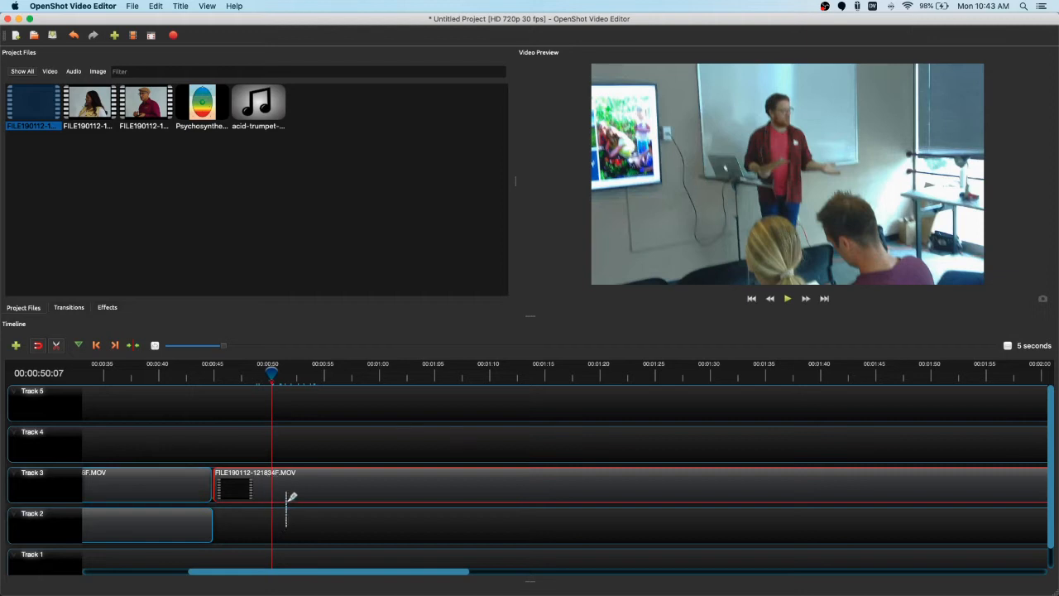
pyautogui.click(265, 486)
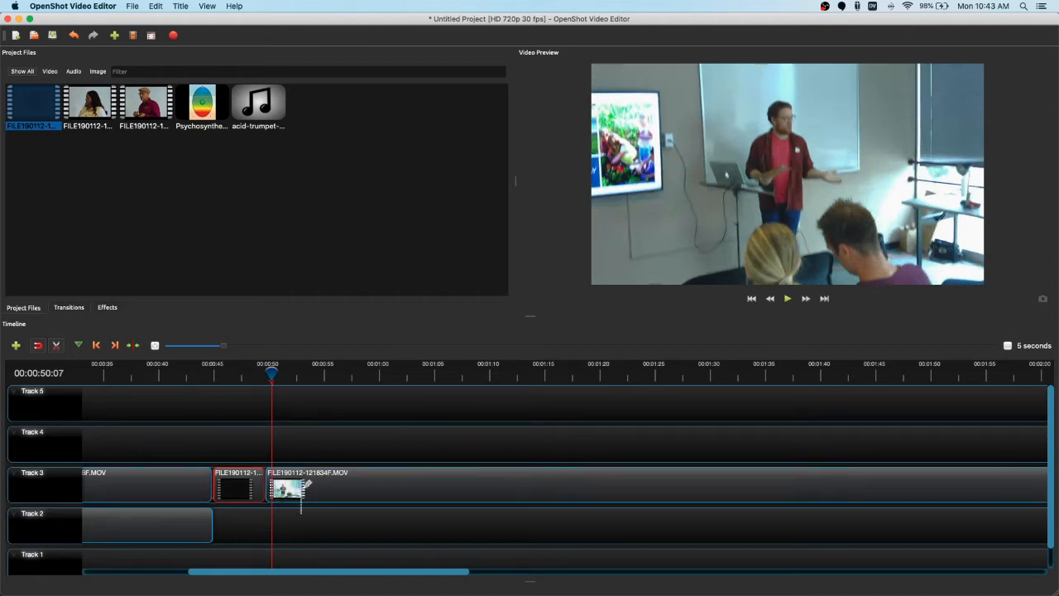
pyautogui.click(282, 374)
pyautogui.moveTo(304, 374); pyautogui.dragTo(335, 374)
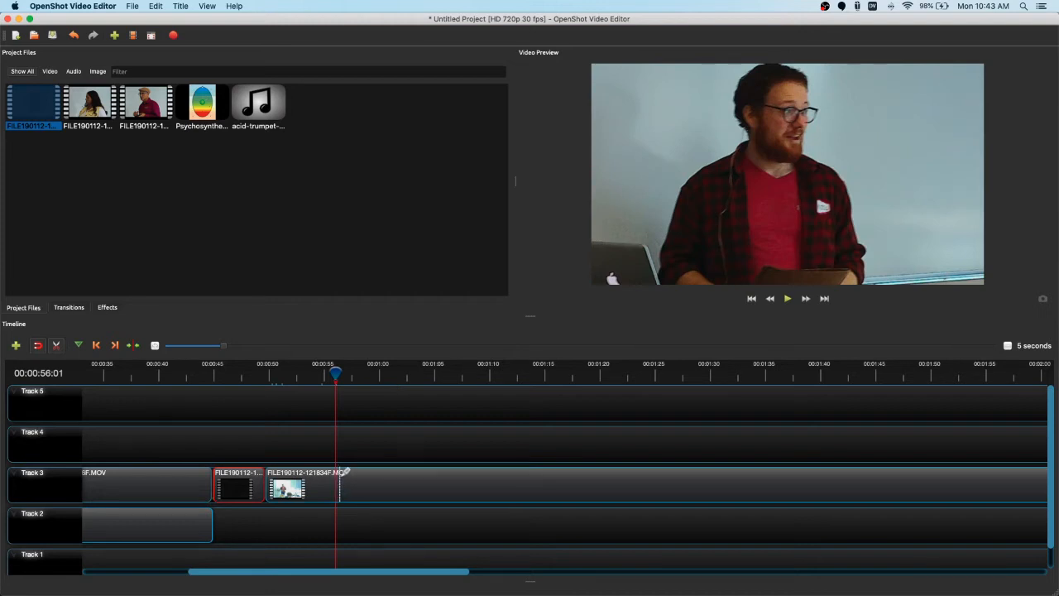
pyautogui.click(340, 479)
pyautogui.moveTo(341, 374); pyautogui.dragTo(398, 380)
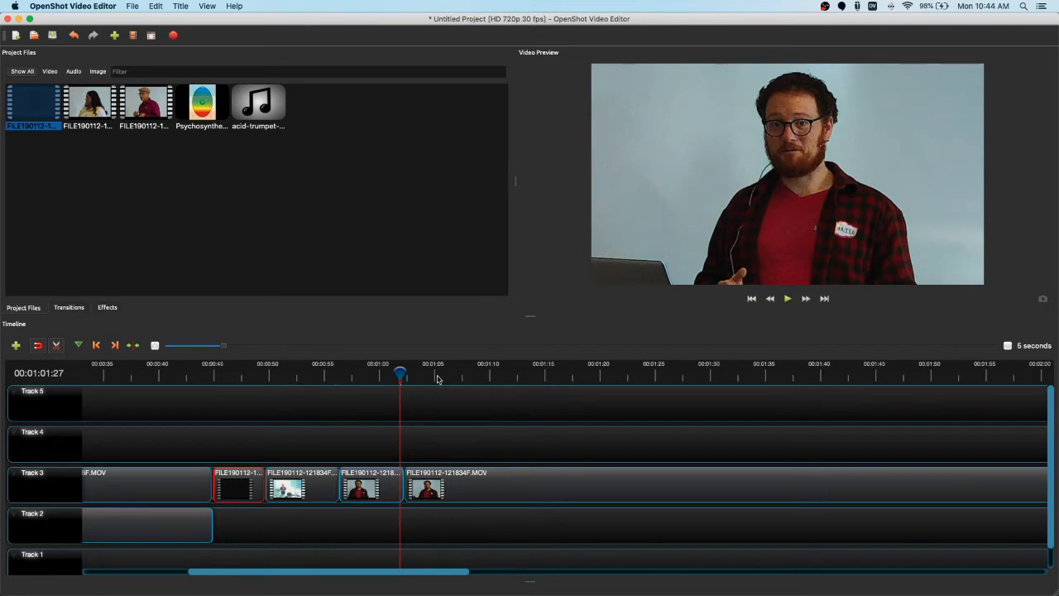
# Step: Split the last clip on Track 3 with the Razor tool at about 1:18 and 1:31
pyautogui.moveTo(400, 373); pyautogui.dragTo(469, 373)
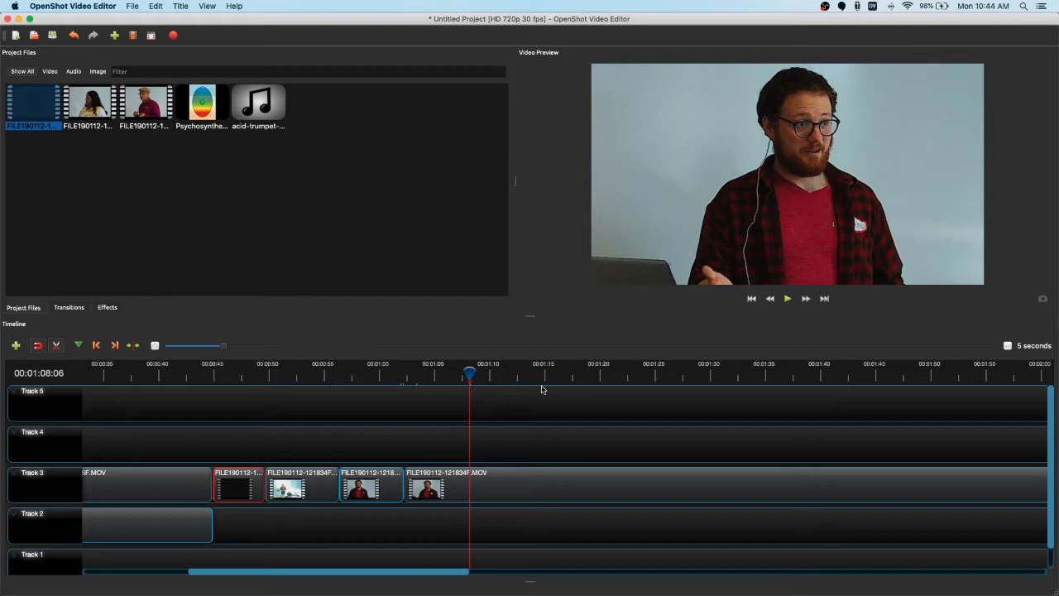
pyautogui.moveTo(436, 569); pyautogui.dragTo(449, 572)
pyautogui.click(534, 480)
pyautogui.click(679, 484)
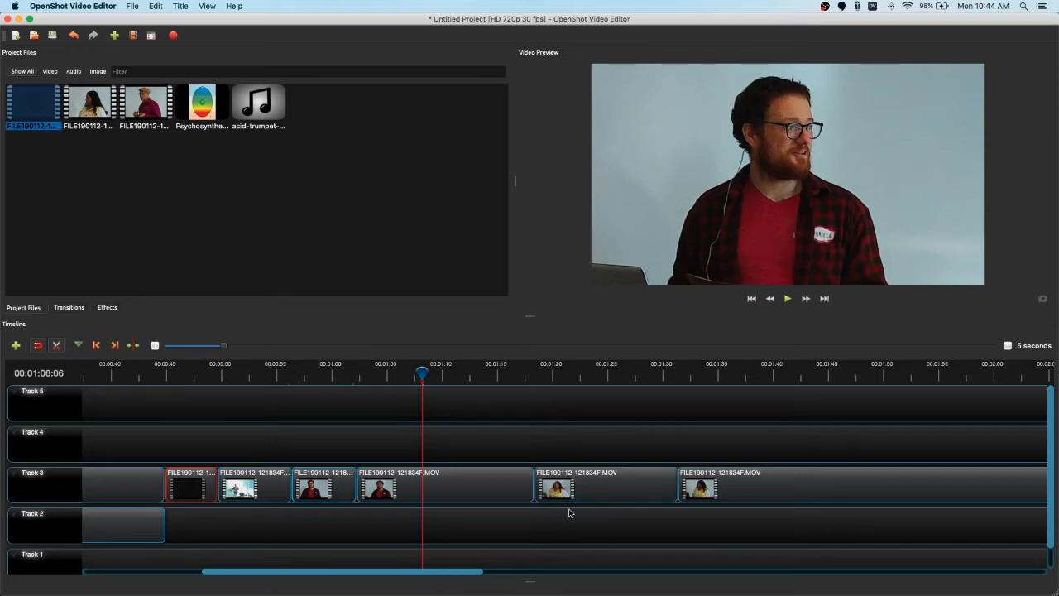
# Step: Delete the first, third and fifth pieces of the split clip on Track 3, with the Razor tool turned off
pyautogui.press('Delete')
pyautogui.click(53, 350)
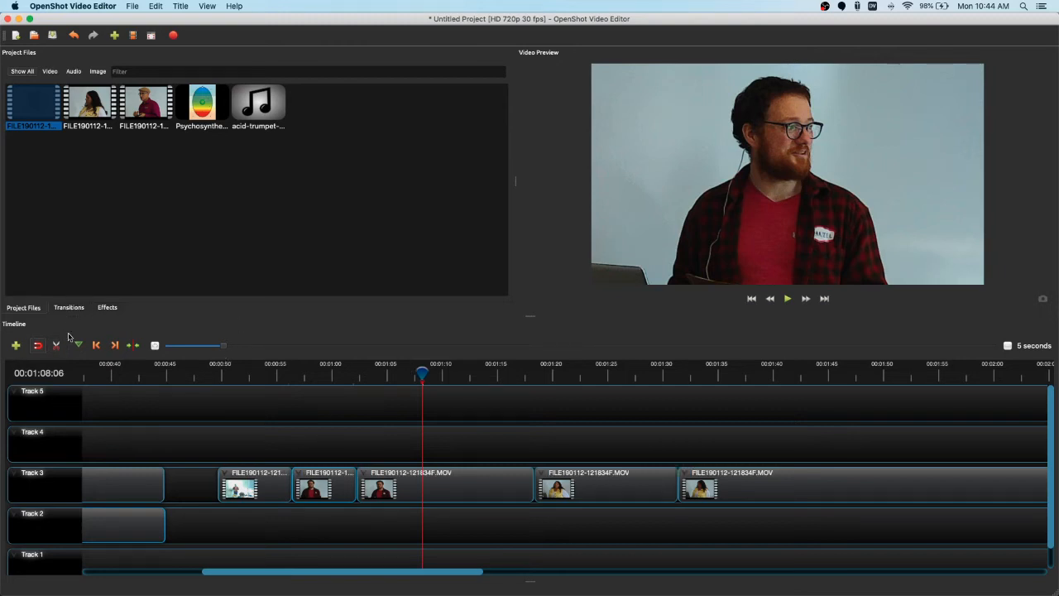
pyautogui.click(331, 488)
pyautogui.press('Delete')
pyautogui.click(613, 489)
pyautogui.press('Delete')
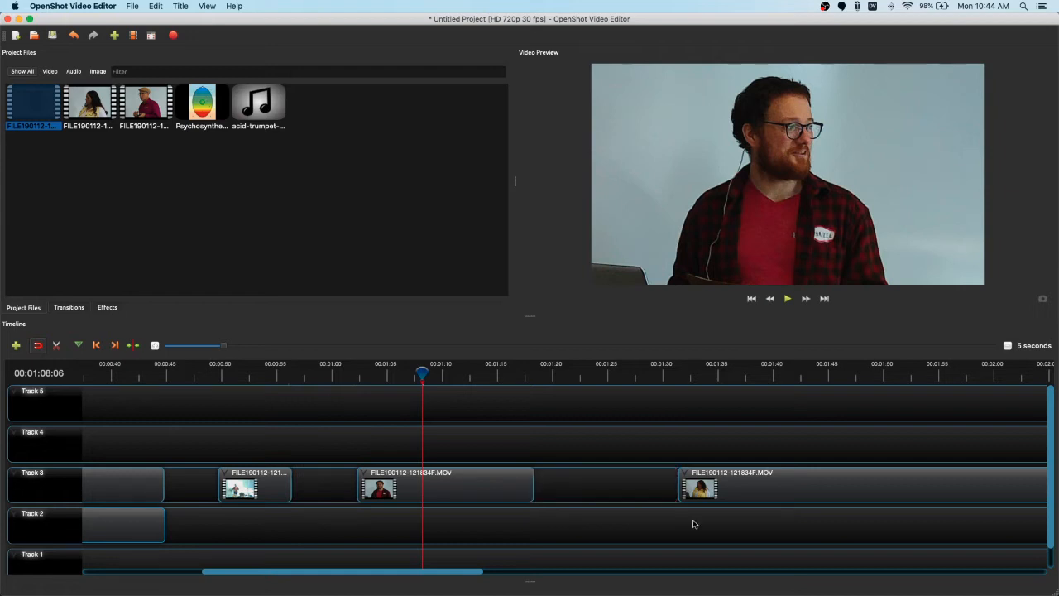
# Step: Move the first remaining piece on Track 3 directly after the preceding clip and try to move the middle piece towards it
pyautogui.moveTo(262, 478); pyautogui.dragTo(210, 478)
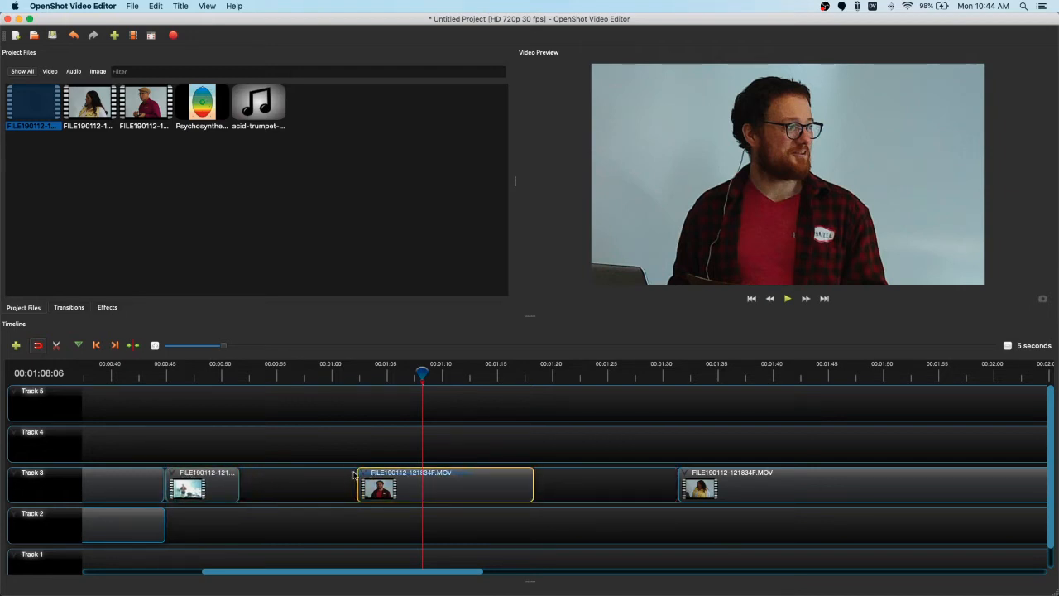
pyautogui.click(491, 486)
pyautogui.click(602, 456)
pyautogui.moveTo(504, 485); pyautogui.dragTo(451, 485)
pyautogui.click(574, 470)
pyautogui.click(507, 482)
pyautogui.moveTo(516, 485); pyautogui.dragTo(209, 404)
pyautogui.moveTo(314, 422); pyautogui.dragTo(557, 547)
pyautogui.moveTo(506, 485); pyautogui.dragTo(447, 494)
# Step: Move the last piece on Track 3 earlier to start at about 1:21 and place the playhead in the gap at about 59 seconds
pyautogui.moveTo(763, 492); pyautogui.dragTo(653, 493)
pyautogui.click(538, 517)
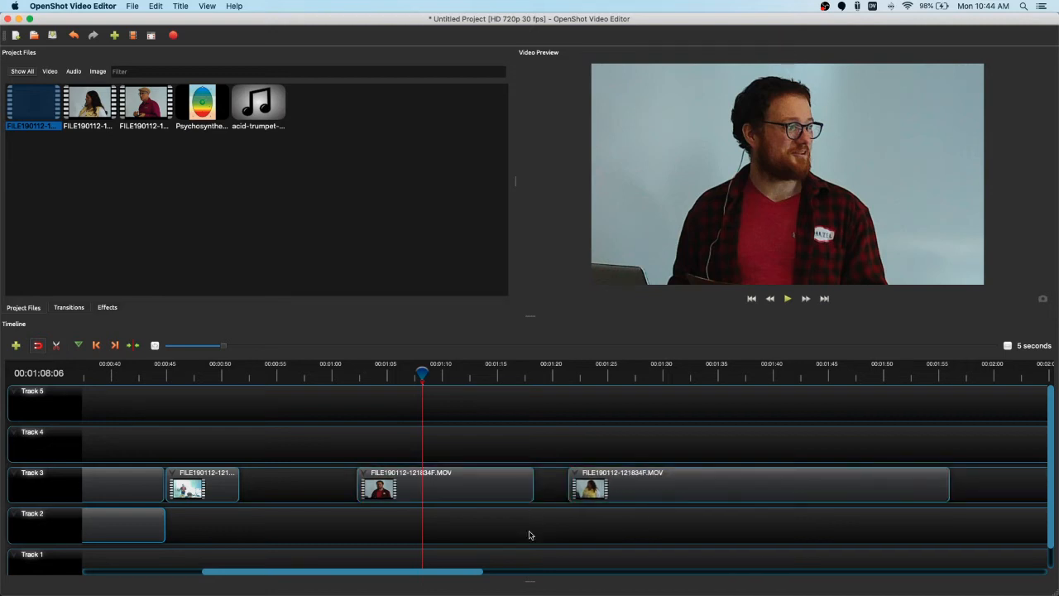
pyautogui.moveTo(421, 372); pyautogui.dragTo(405, 374)
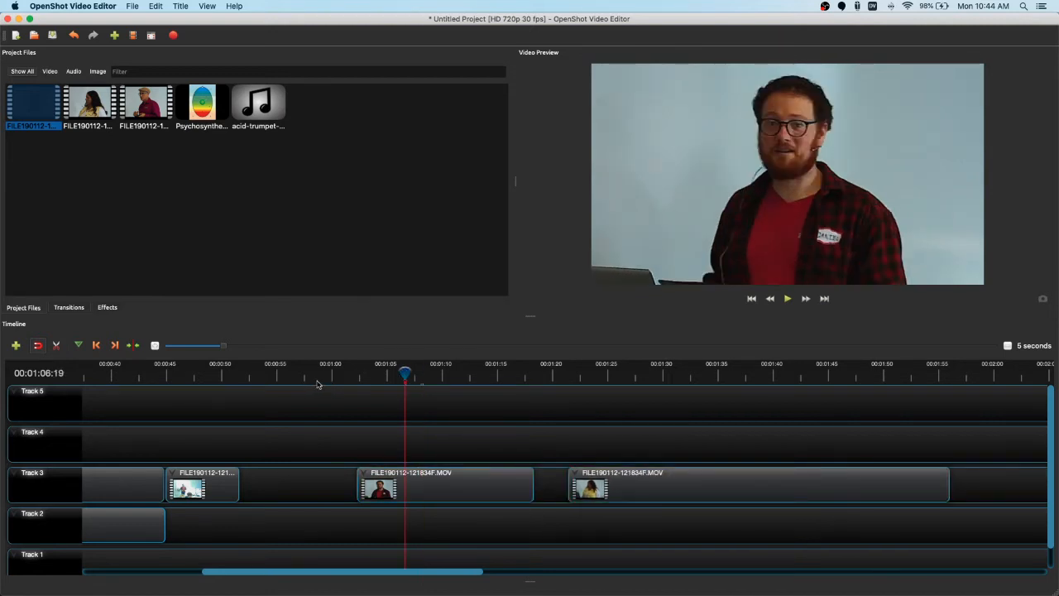
pyautogui.click(321, 377)
pyautogui.click(465, 484)
pyautogui.moveTo(332, 419); pyautogui.dragTo(555, 542)
pyautogui.moveTo(438, 572); pyautogui.dragTo(449, 565)
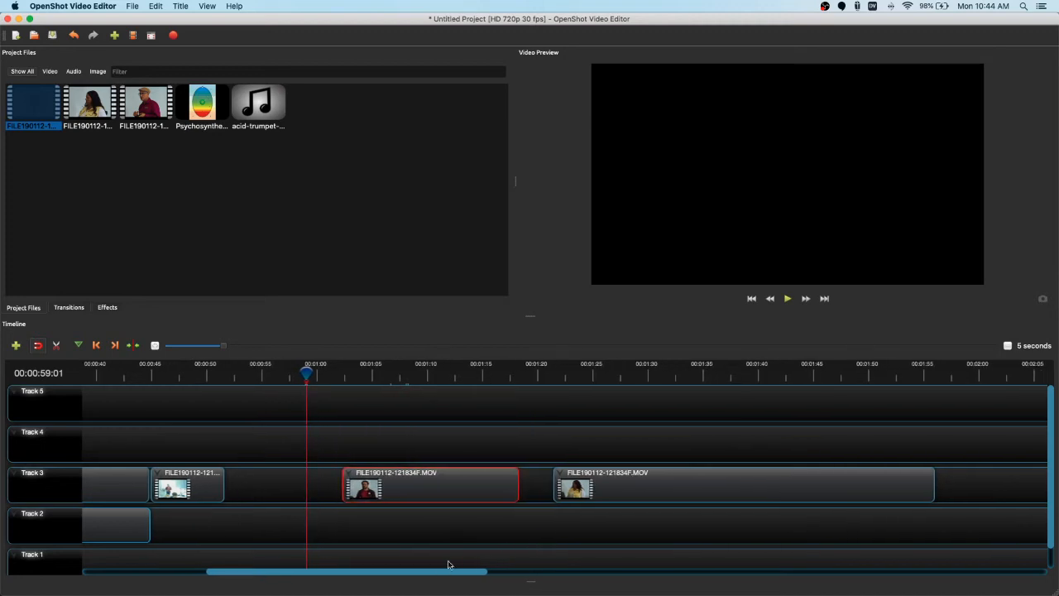
# Step: Remove the middle piece on Track 3 and undo the removal, both before and after shifting it to about 1:00
pyautogui.rightClick(466, 486)
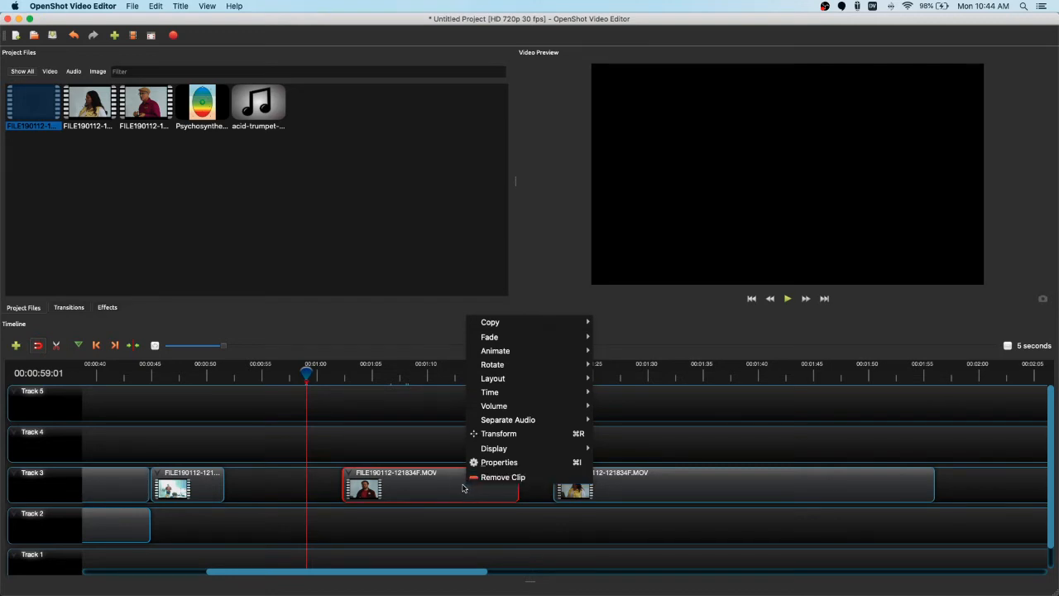
pyautogui.click(435, 485)
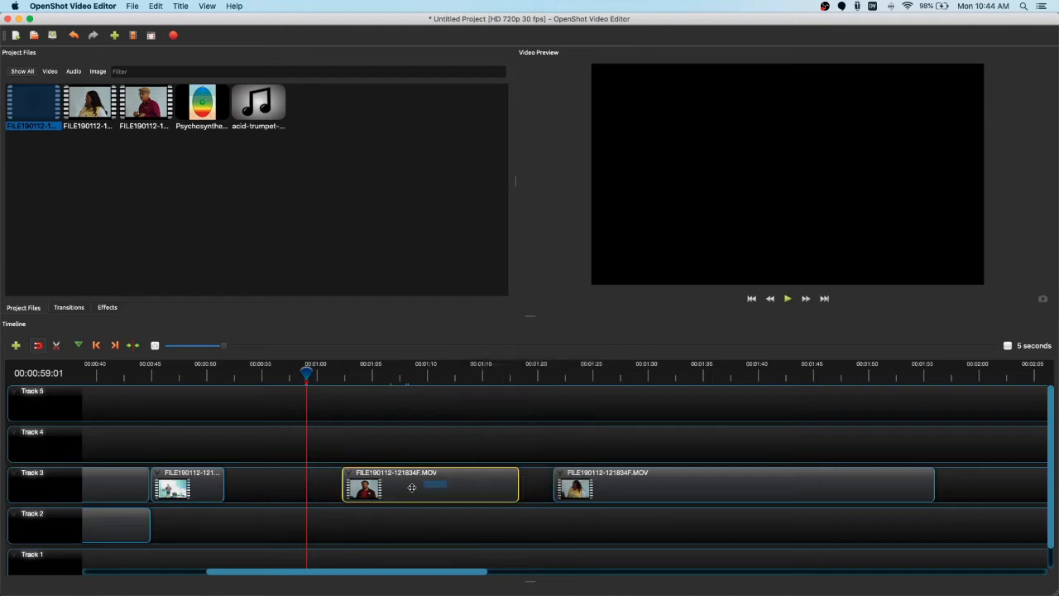
pyautogui.rightClick(348, 475)
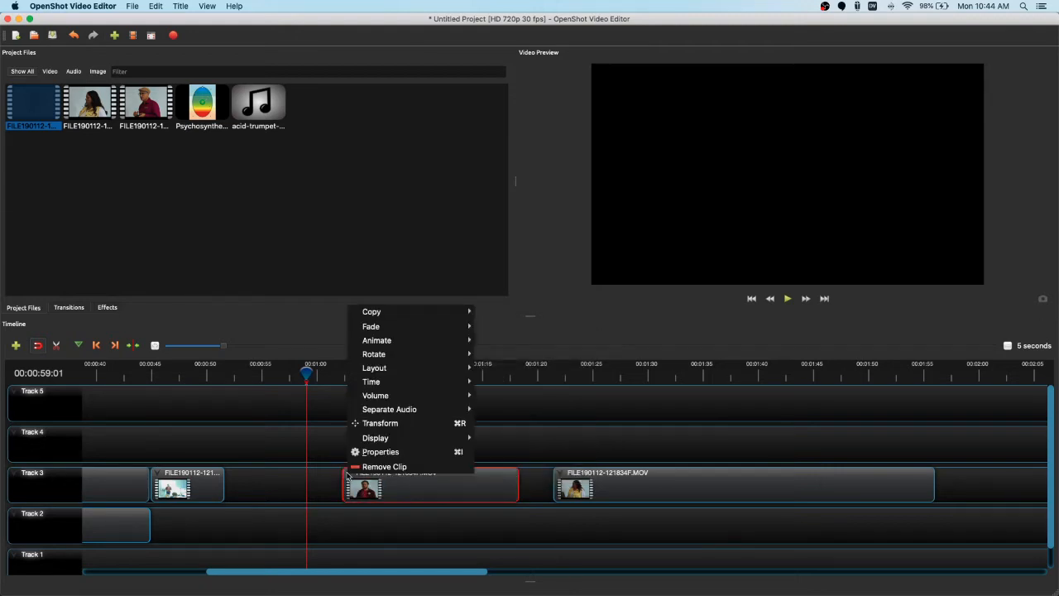
pyautogui.click(360, 467)
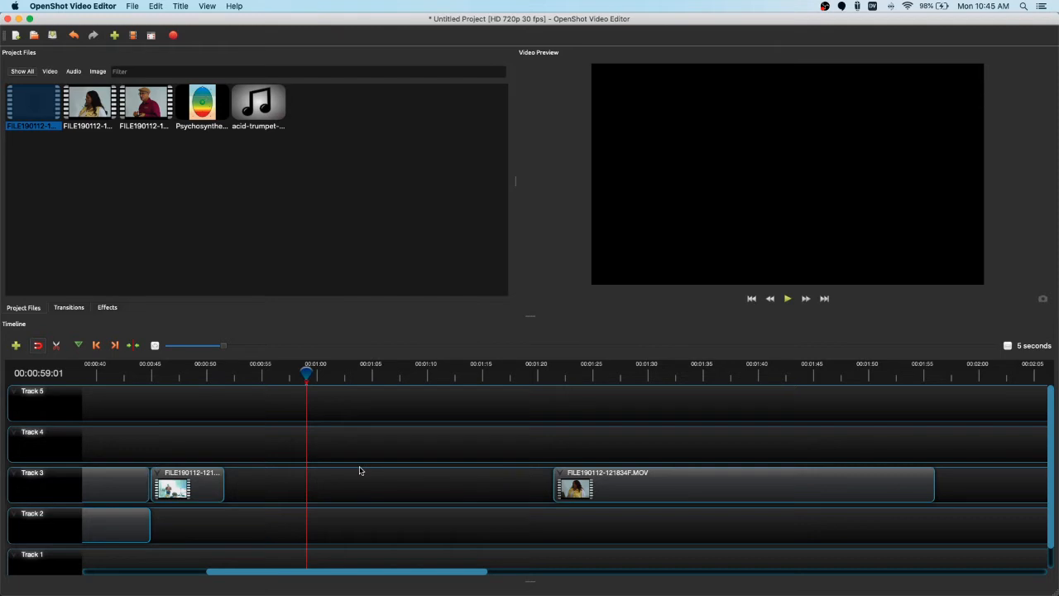
pyautogui.press('super+z')
pyautogui.moveTo(394, 475)
pyautogui.mouseDown()
pyautogui.moveTo(265, 478)
pyautogui.moveTo(420, 481)
pyautogui.moveTo(355, 485)
pyautogui.moveTo(405, 475)
pyautogui.mouseUp()
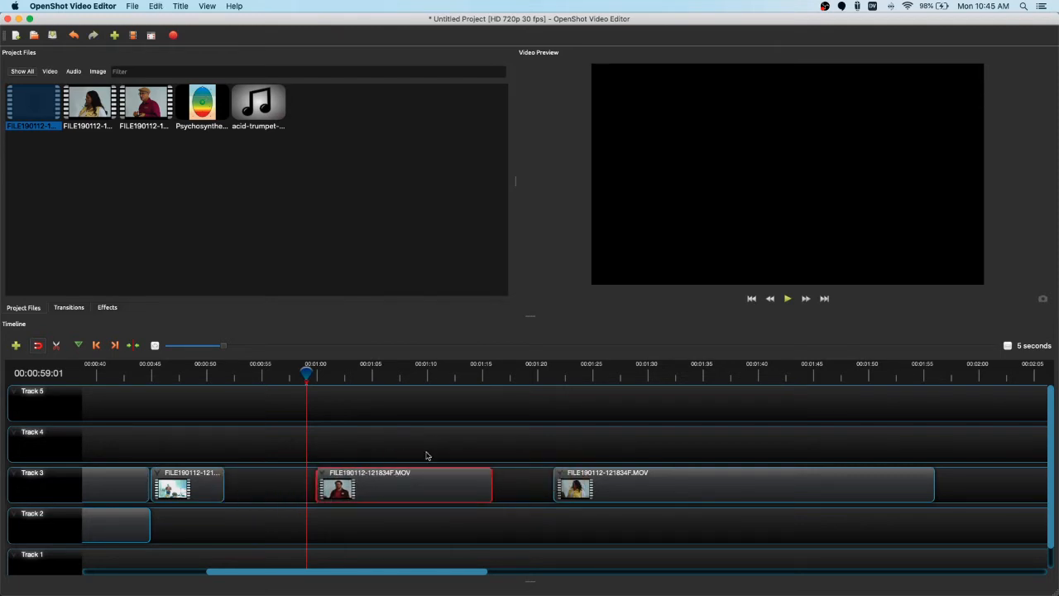
pyautogui.press('Delete')
pyautogui.press('super+z')
# Step: Close the gaps on Track 3 by moving the middle and last pieces earlier, and preview the joined section from about 45 seconds
pyautogui.moveTo(416, 492); pyautogui.dragTo(325, 485)
pyautogui.moveTo(672, 478); pyautogui.dragTo(527, 480)
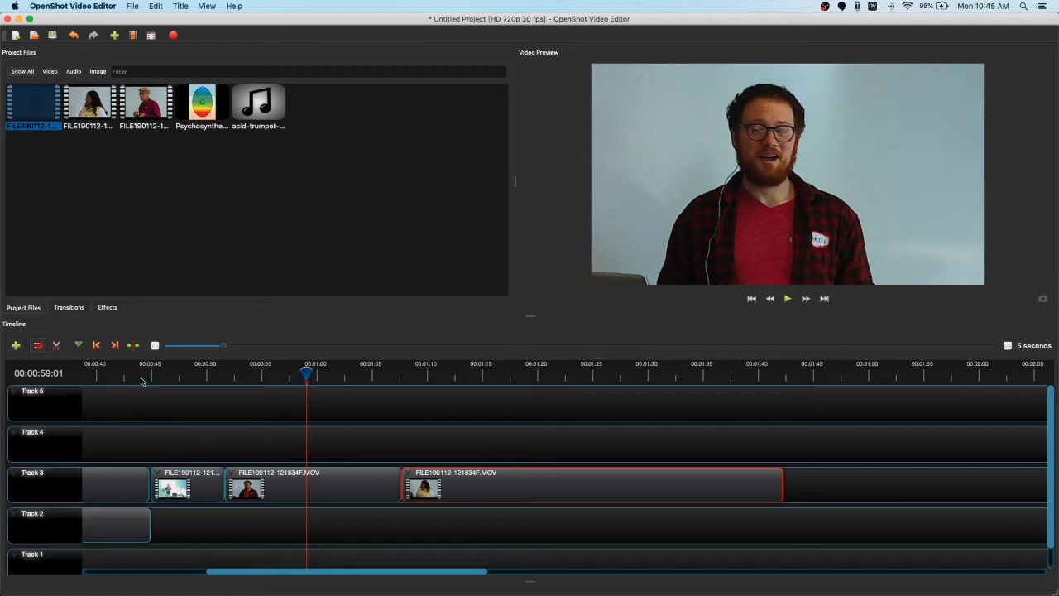
pyautogui.moveTo(305, 372); pyautogui.dragTo(150, 373)
pyautogui.press('space')
pyautogui.press('space')
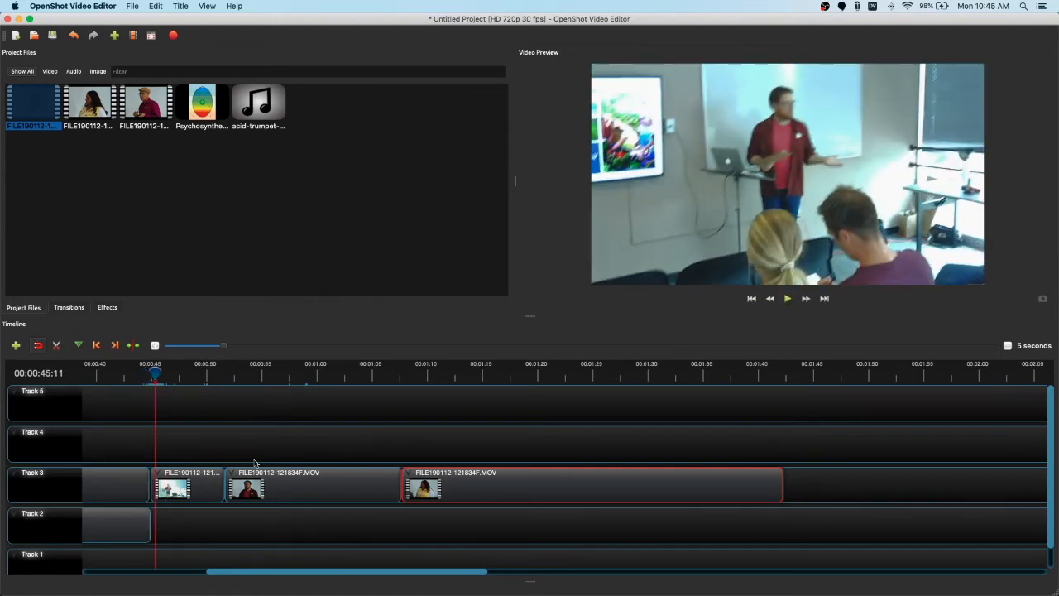
pyautogui.click(176, 483)
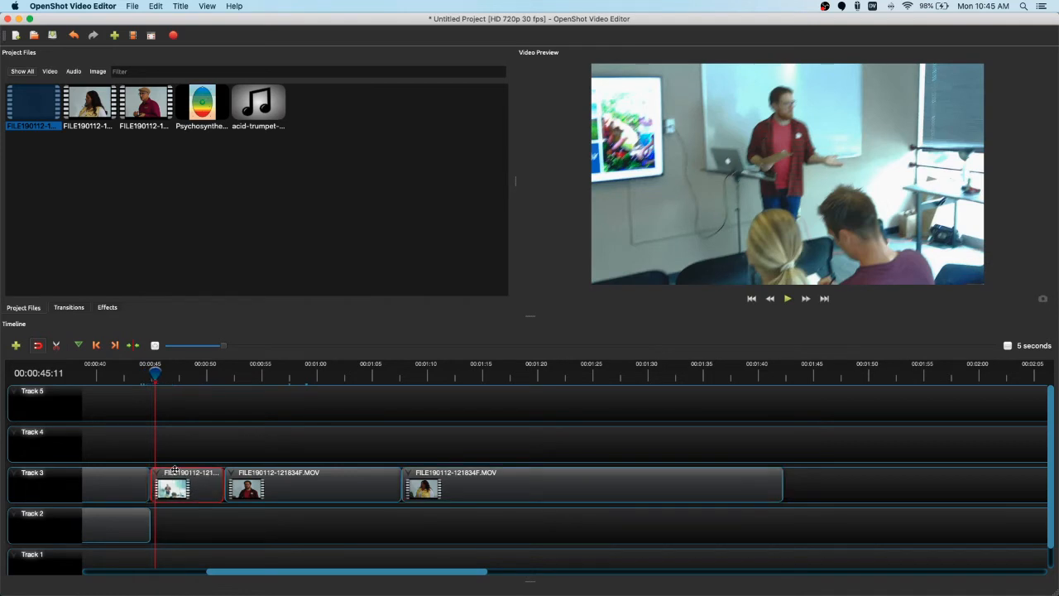
pyautogui.moveTo(273, 473); pyautogui.dragTo(277, 478)
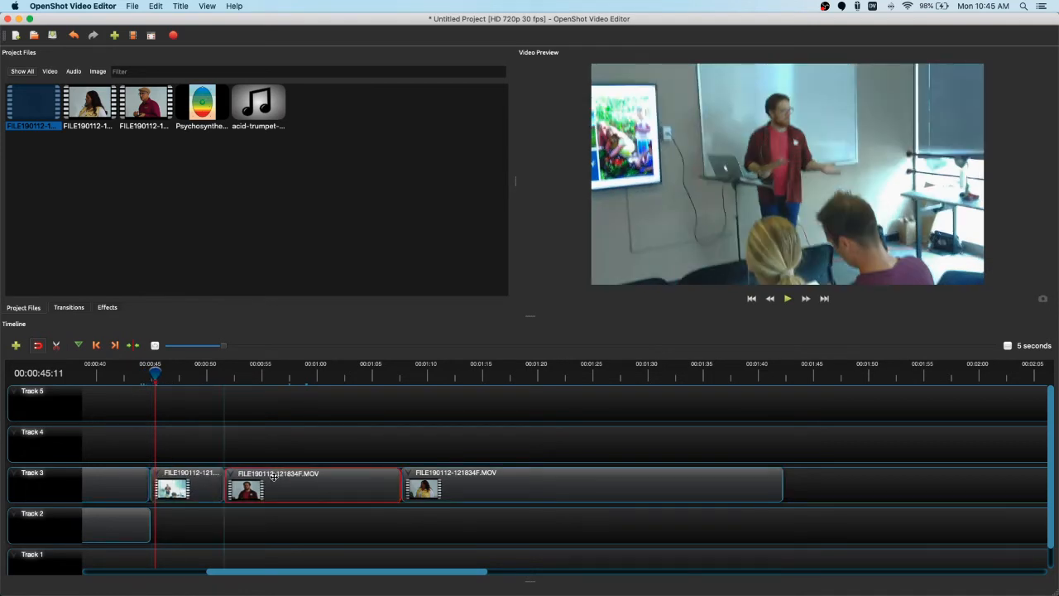
pyautogui.moveTo(495, 470); pyautogui.dragTo(489, 474)
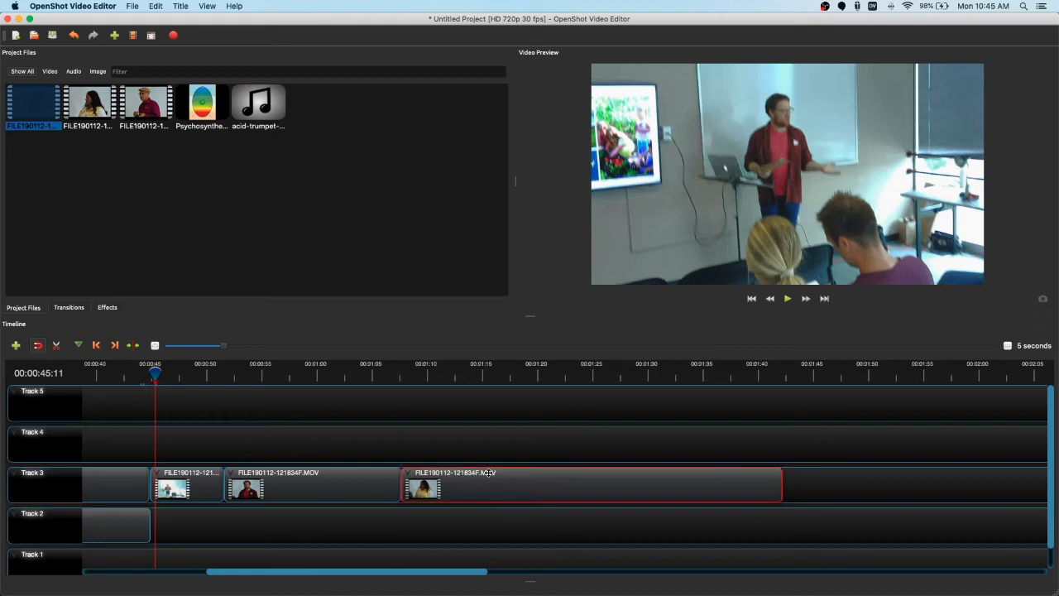
# Step: Extend the music clip on Track 2 to the end of the last video clip at about 1:42
pyautogui.moveTo(334, 572); pyautogui.dragTo(141, 561)
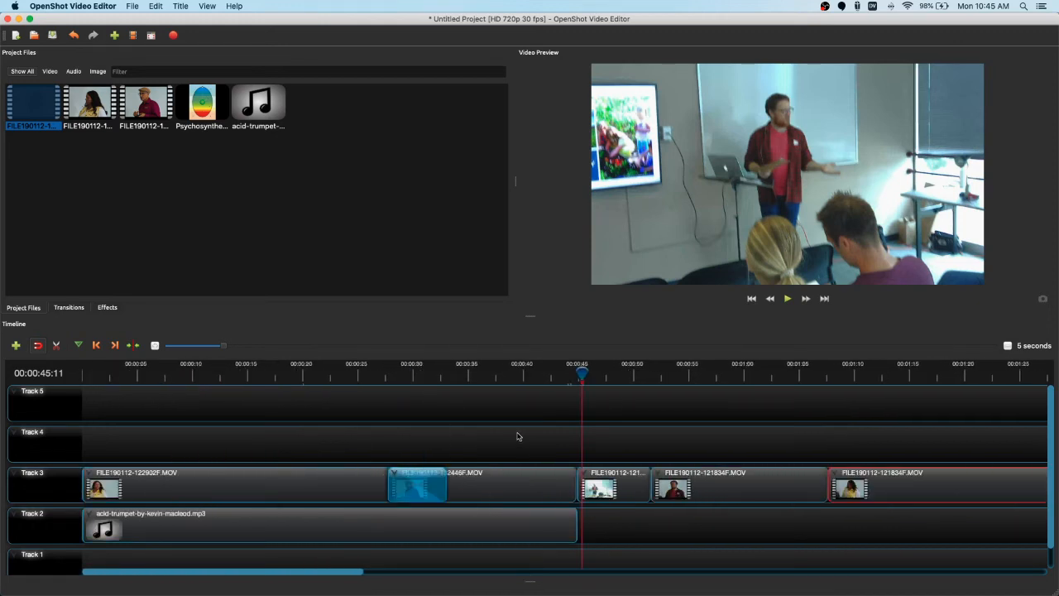
pyautogui.scroll(-1, 482, 410)
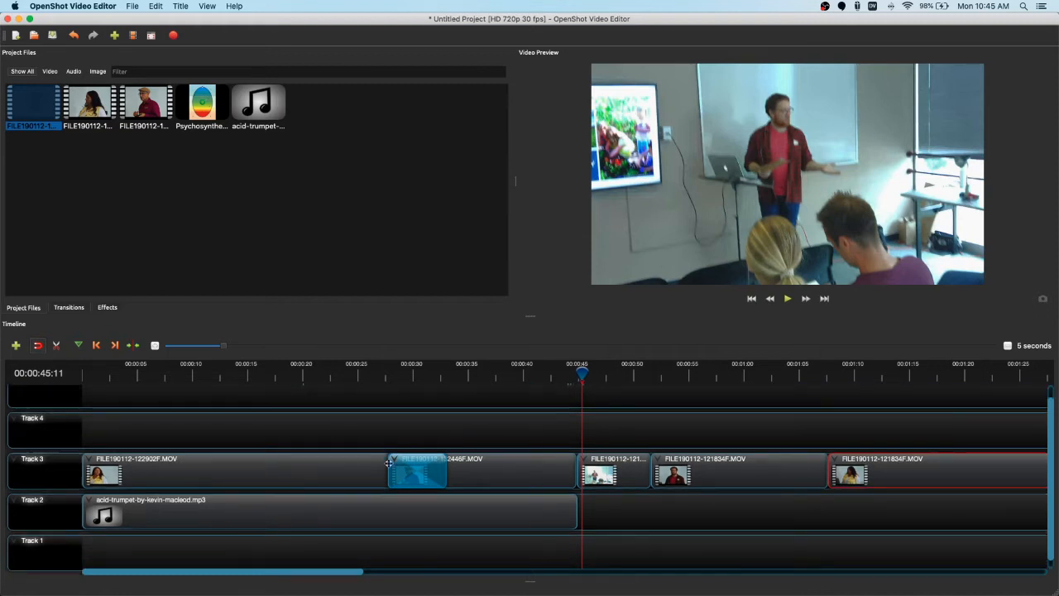
pyautogui.moveTo(576, 511); pyautogui.dragTo(927, 512)
pyautogui.moveTo(353, 575); pyautogui.dragTo(464, 575)
pyautogui.moveTo(597, 509); pyautogui.dragTo(837, 511)
pyautogui.moveTo(311, 575); pyautogui.dragTo(165, 558)
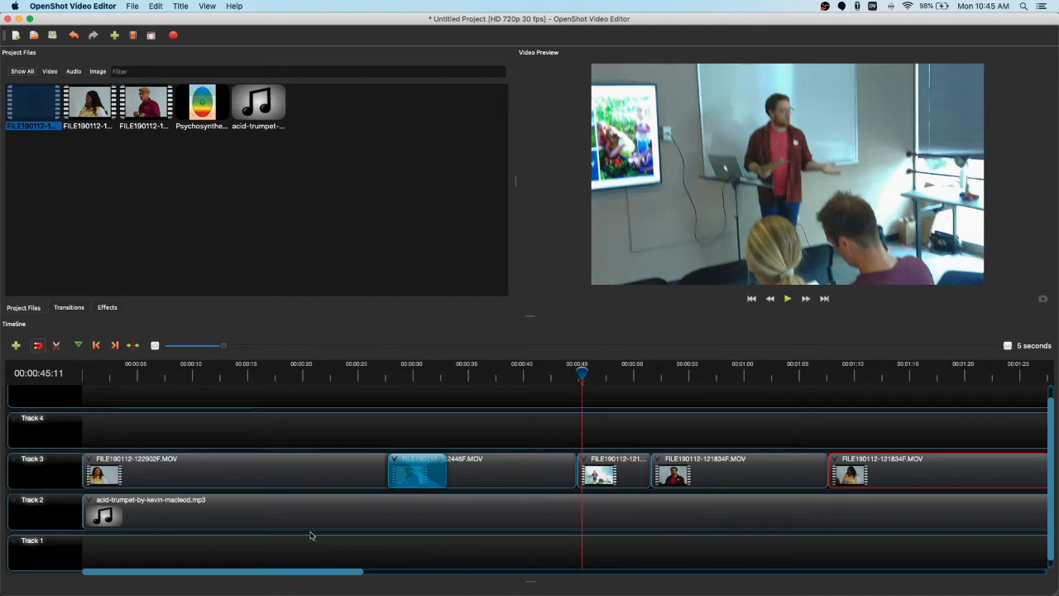
# Step: Apply Fade In and Out (Fast) to the entire music clip on Track 2 and check both ends of the clip
pyautogui.click(287, 514)
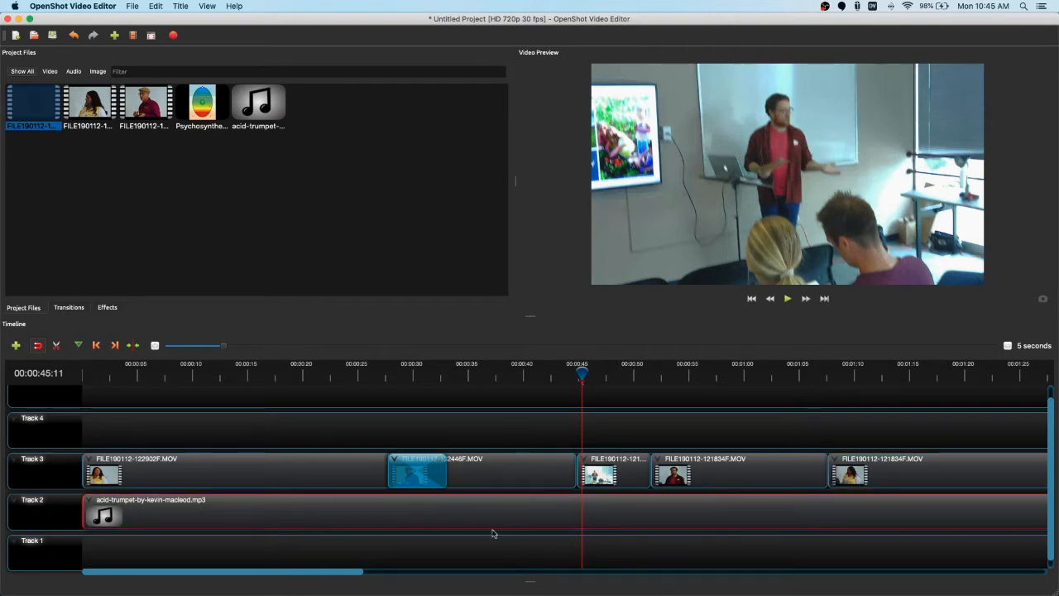
pyautogui.rightClick(266, 511)
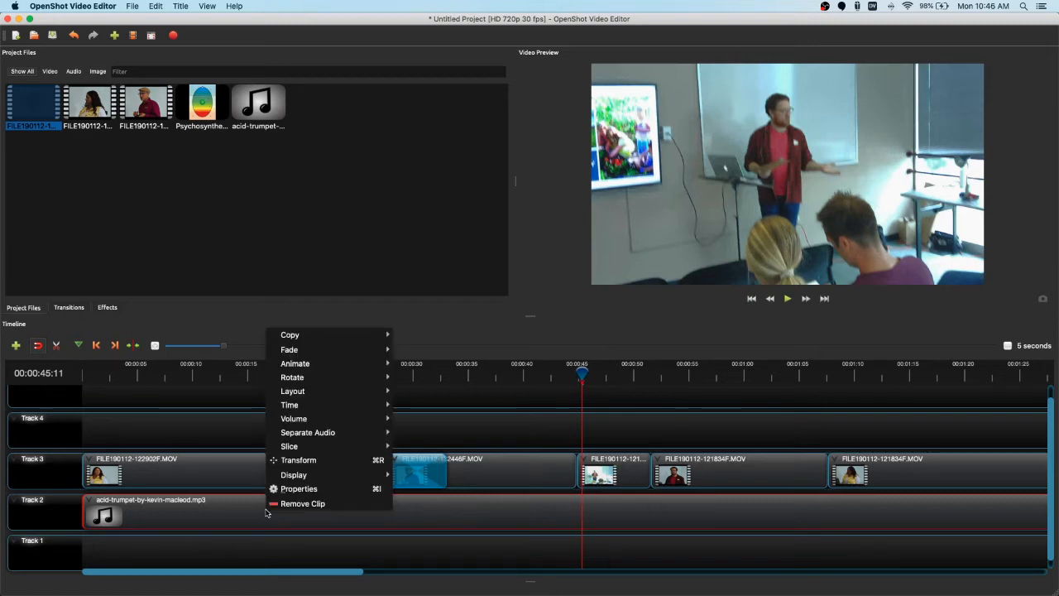
pyautogui.rightClick(243, 511)
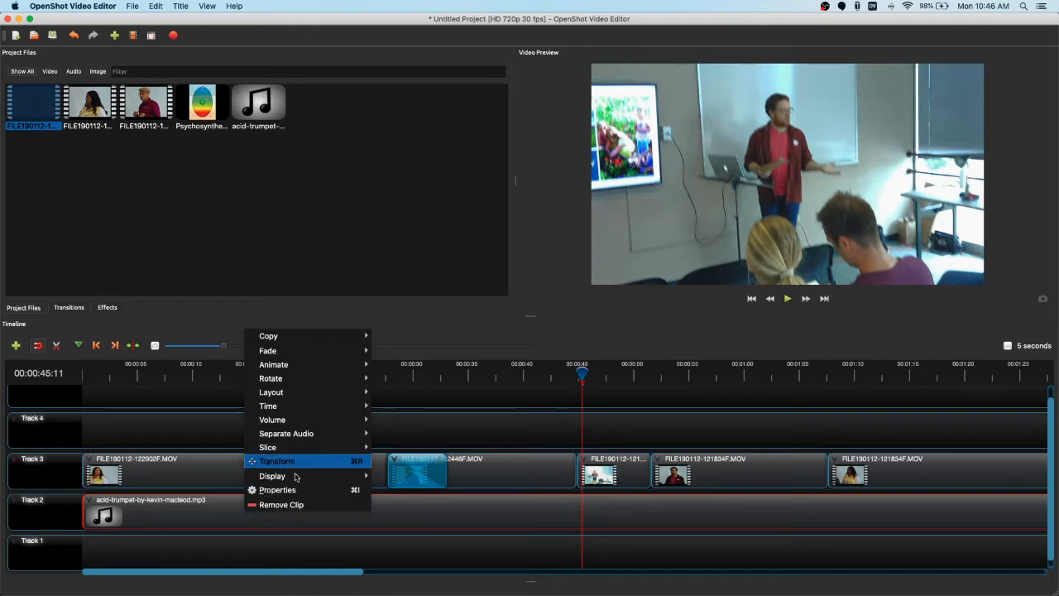
pyautogui.moveTo(305, 348)
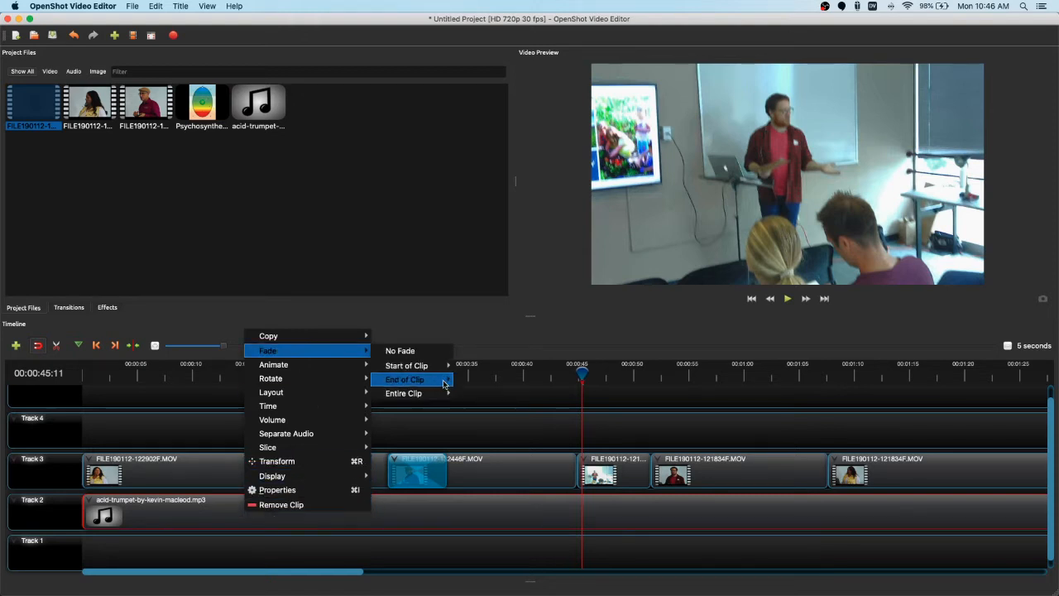
pyautogui.moveTo(441, 397)
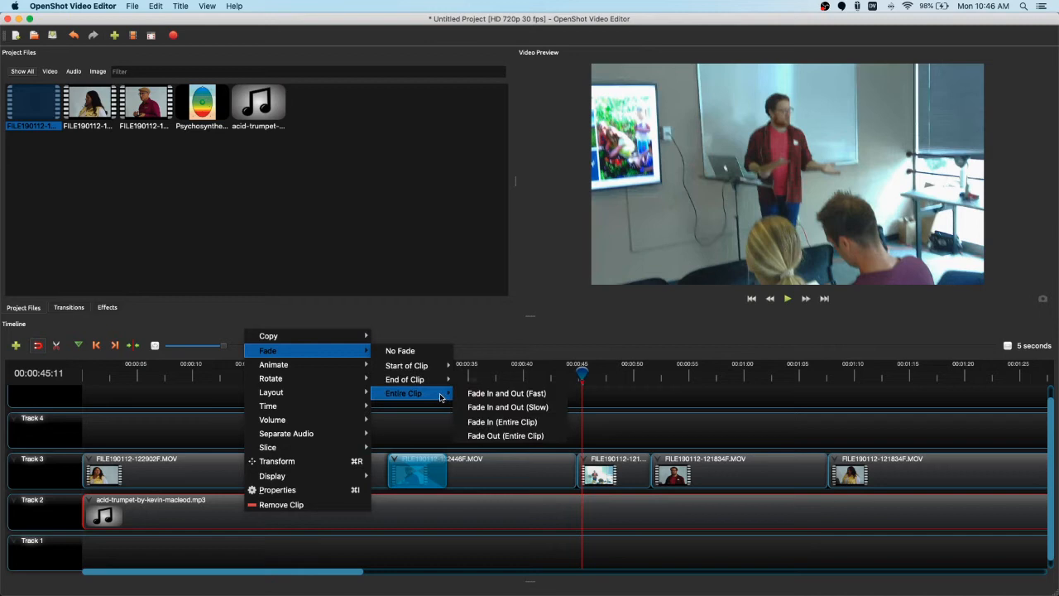
pyautogui.click(541, 398)
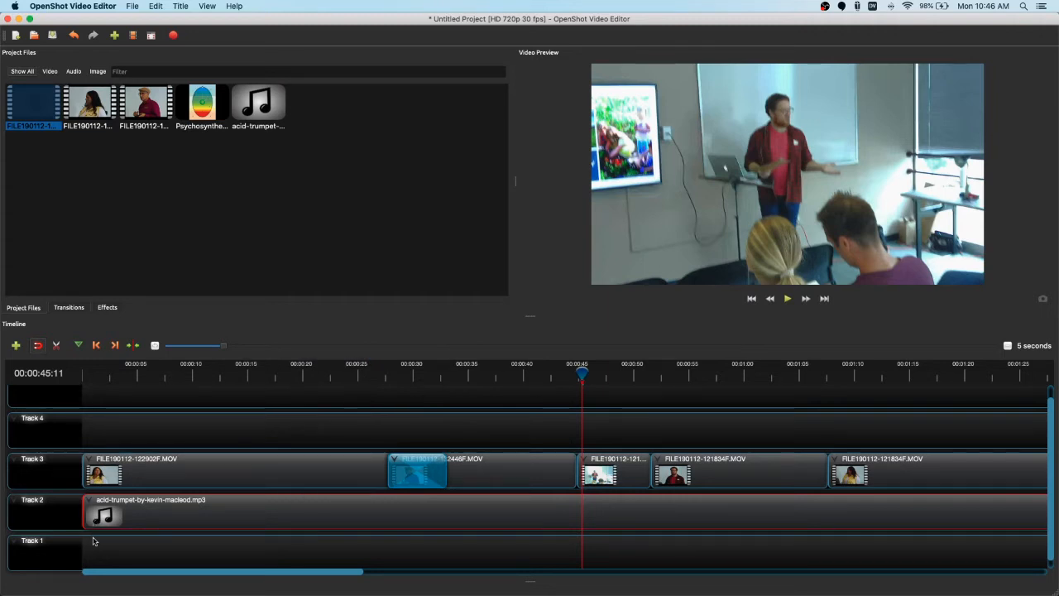
pyautogui.moveTo(158, 573); pyautogui.dragTo(405, 590)
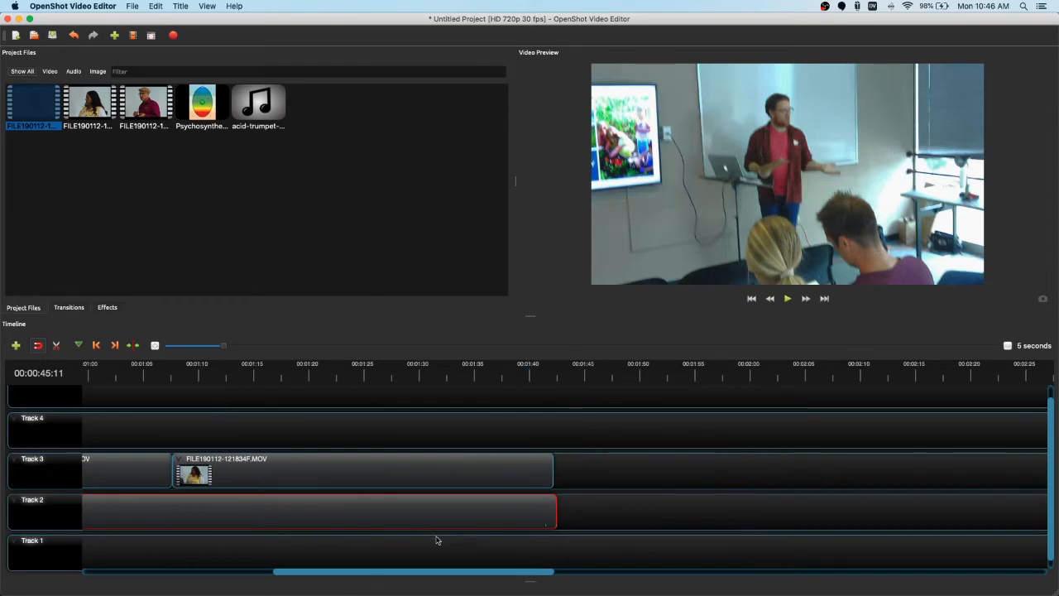
pyautogui.moveTo(527, 575); pyautogui.dragTo(239, 581)
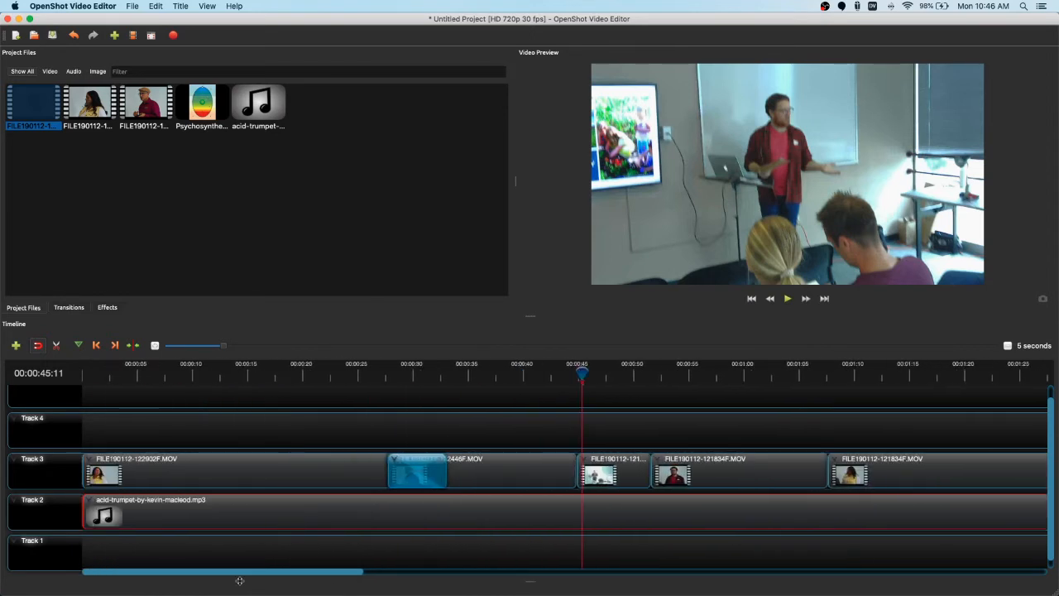
# Step: Play the opening seconds of the timeline to hear the music fade in, and return the playhead to the start
pyautogui.click(82, 374)
pyautogui.press('space')
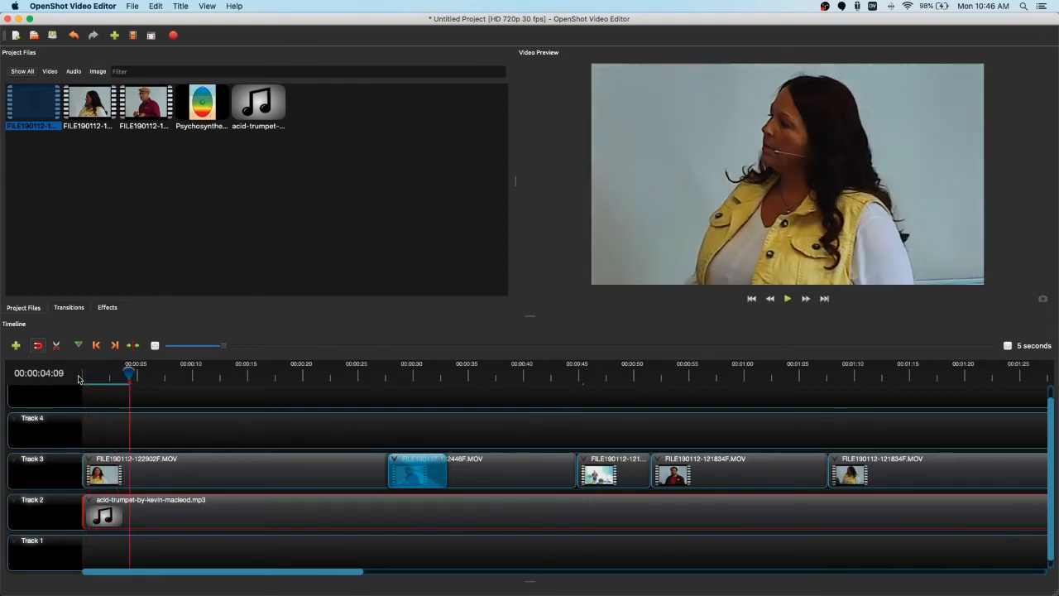
pyautogui.click(74, 379)
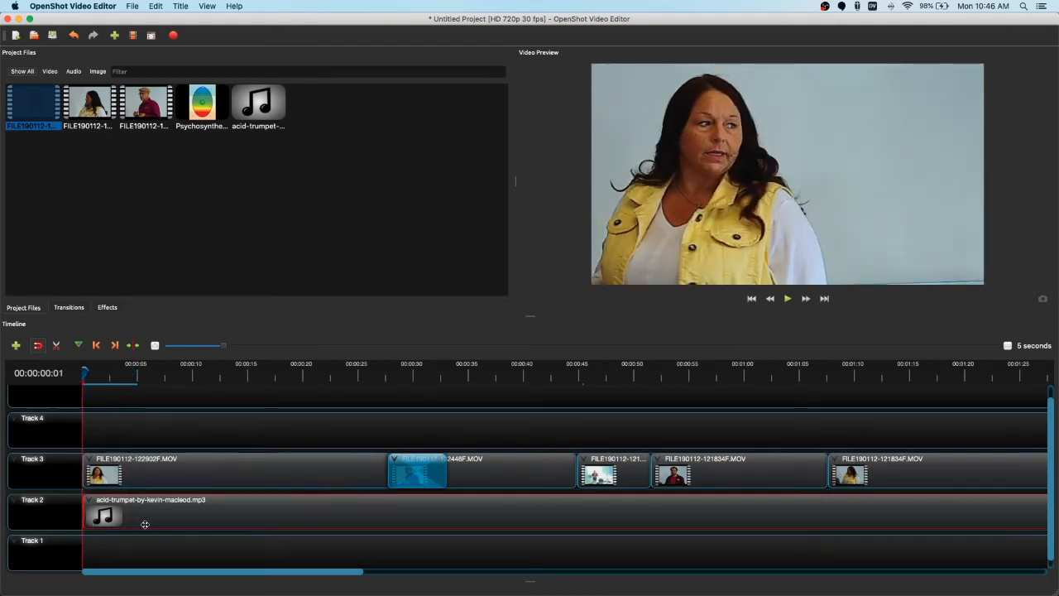
pyautogui.moveTo(334, 574); pyautogui.dragTo(272, 572)
# Step: Clear the fade on the Track 2 music clip and apply Fade In and Out (Slow) to the entire clip
pyautogui.rightClick(338, 501)
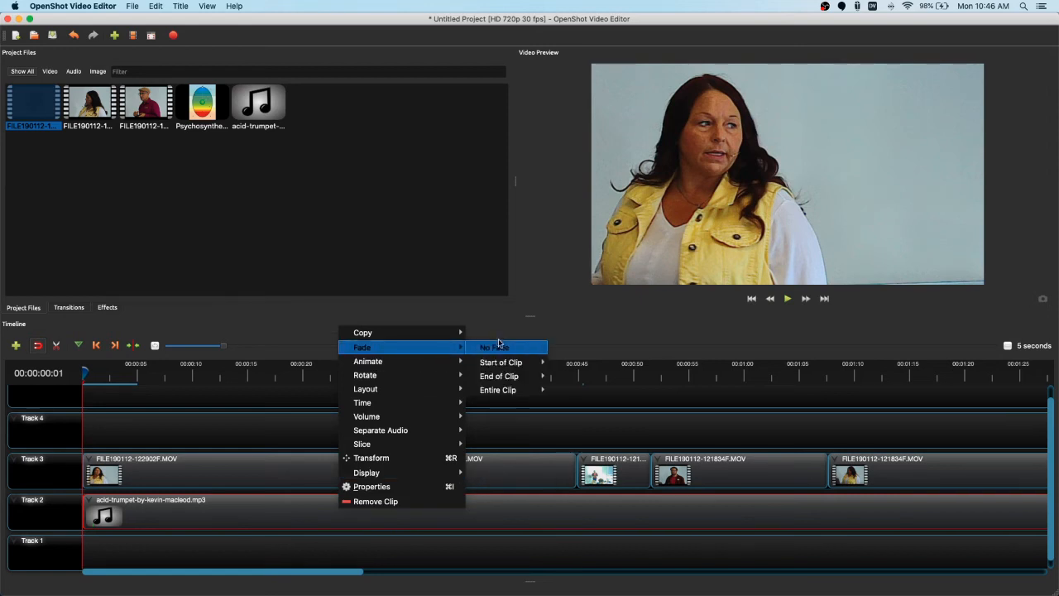
pyautogui.click(502, 346)
pyautogui.rightClick(216, 507)
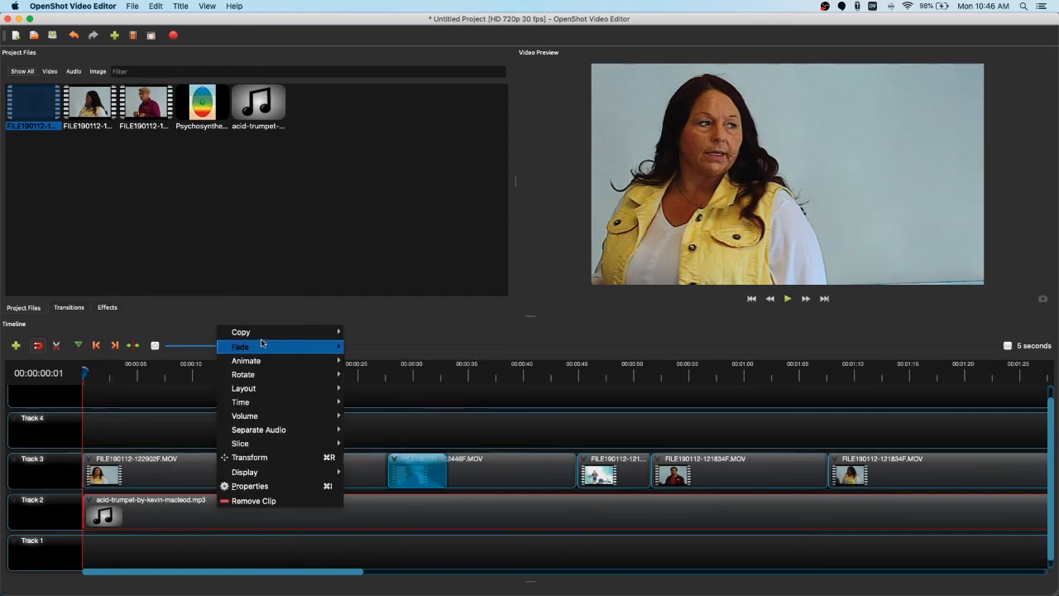
pyautogui.moveTo(309, 346)
pyautogui.moveTo(389, 393)
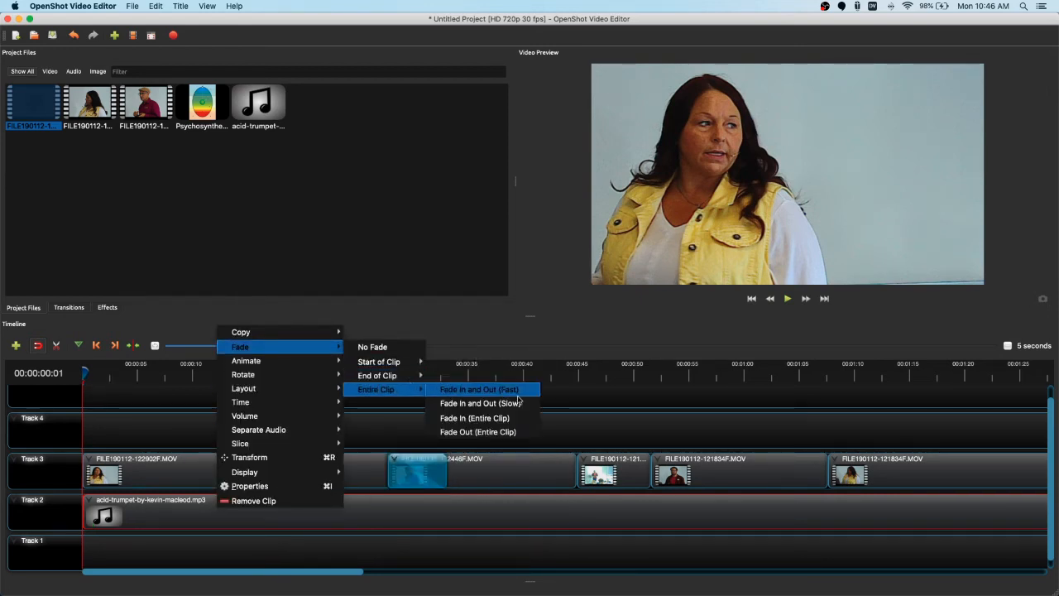
pyautogui.click(503, 401)
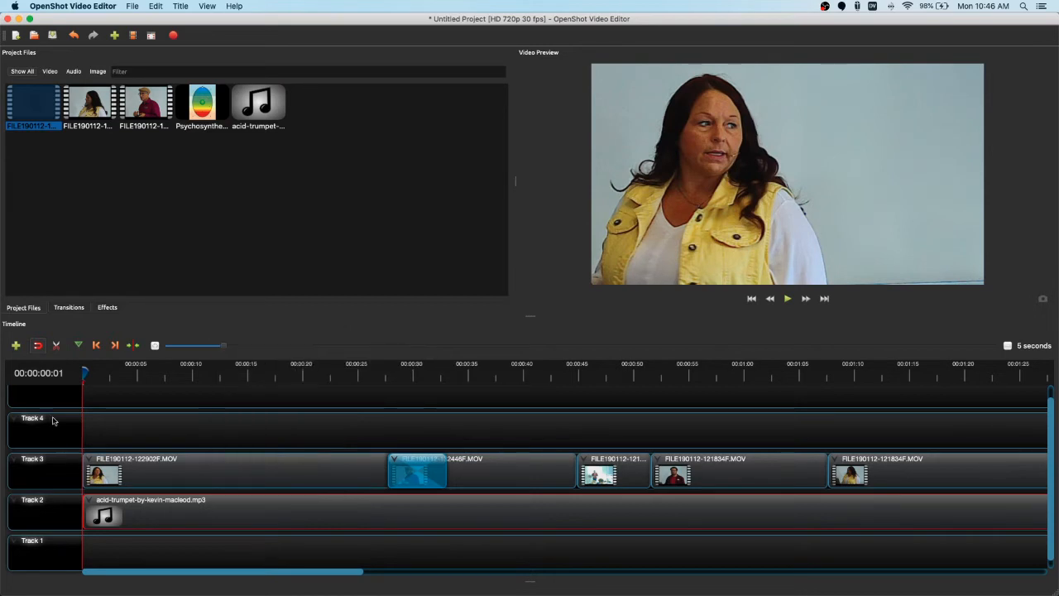
# Step: Play the opening seconds to hear the slow music fade, and view the fade options for the Track 2 music clip
pyautogui.press('space')
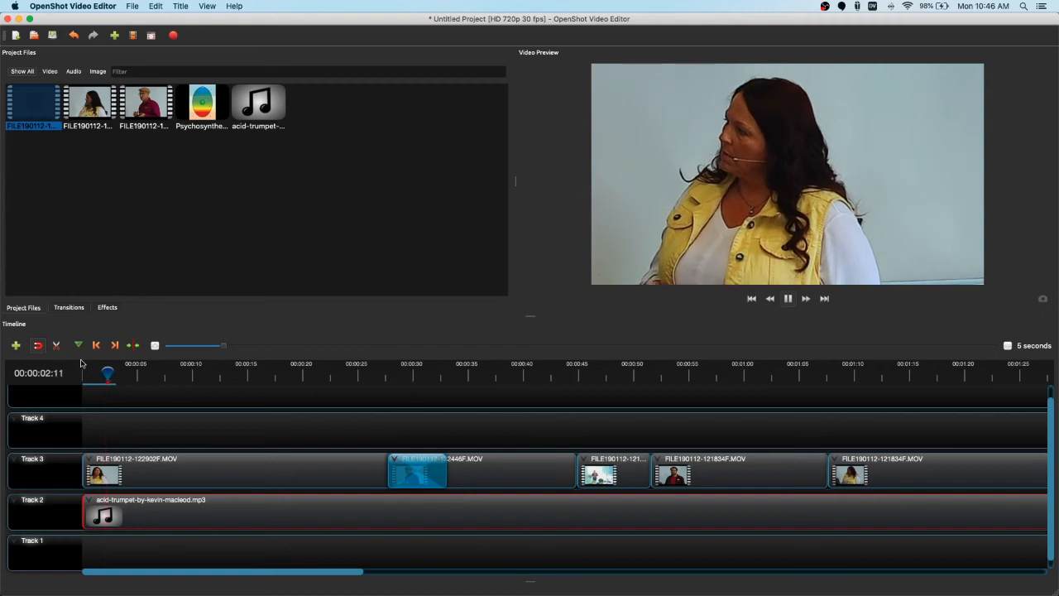
pyautogui.press('space')
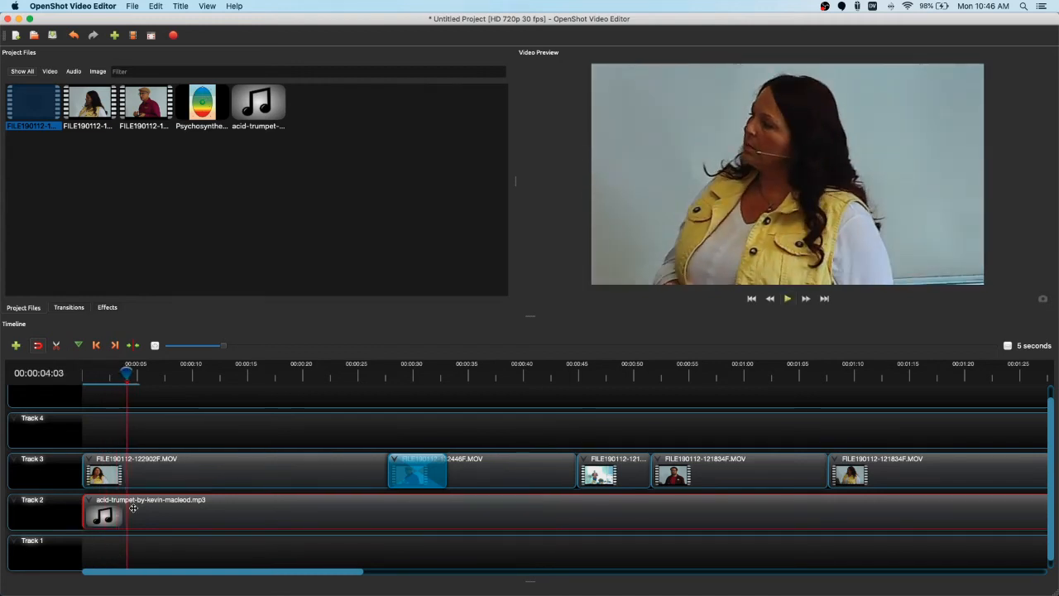
pyautogui.rightClick(375, 514)
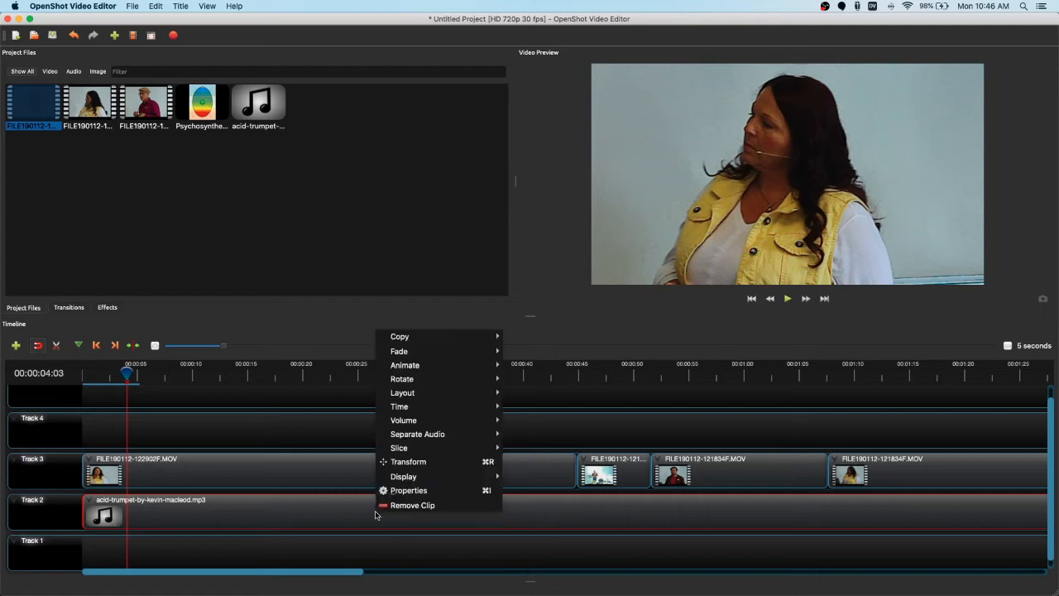
pyautogui.moveTo(405, 351)
pyautogui.moveTo(534, 381)
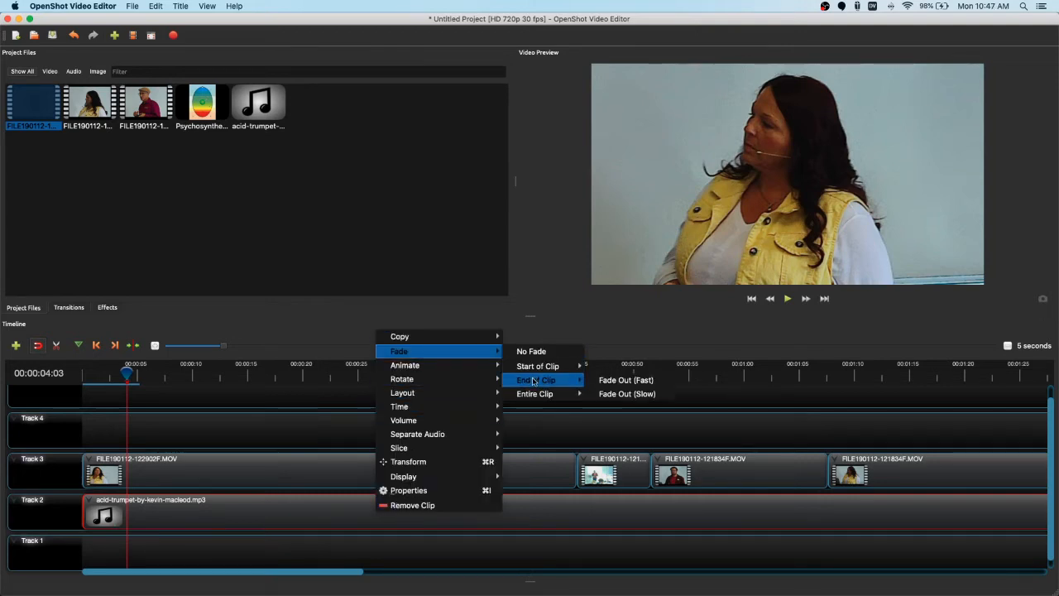
pyautogui.click(312, 544)
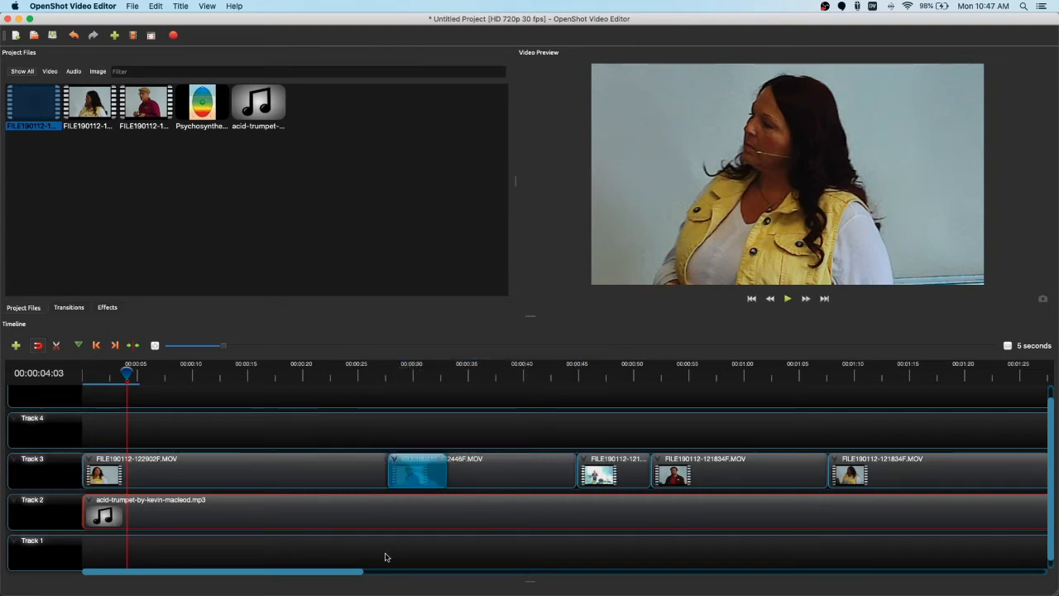
pyautogui.moveTo(342, 574); pyautogui.dragTo(227, 561)
# Step: Apply Fade In (Fast) to the start of the first video clip on Track 3
pyautogui.click(224, 469)
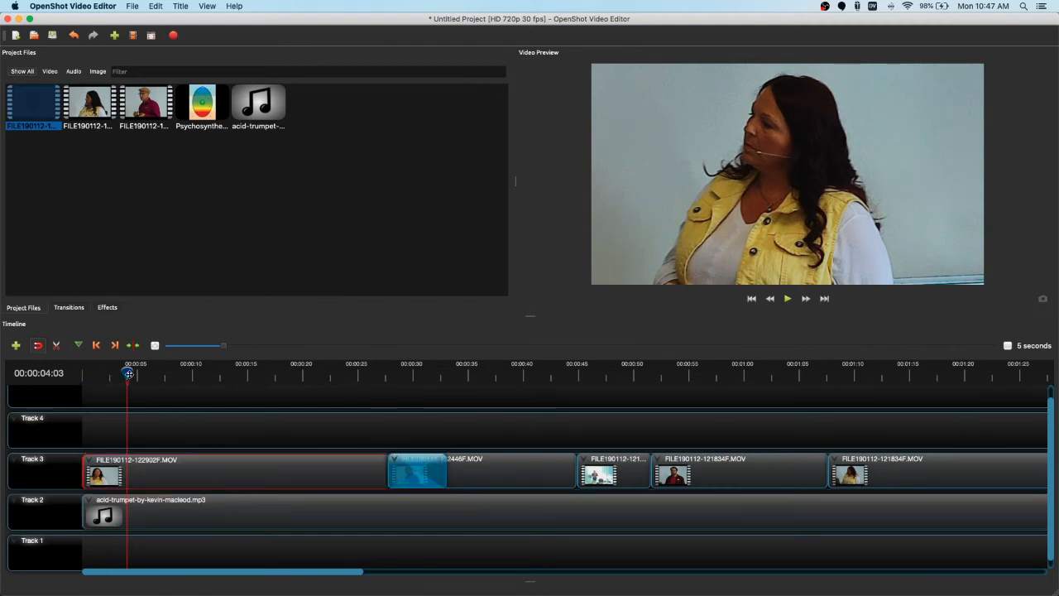
pyautogui.rightClick(169, 477)
pyautogui.moveTo(254, 318)
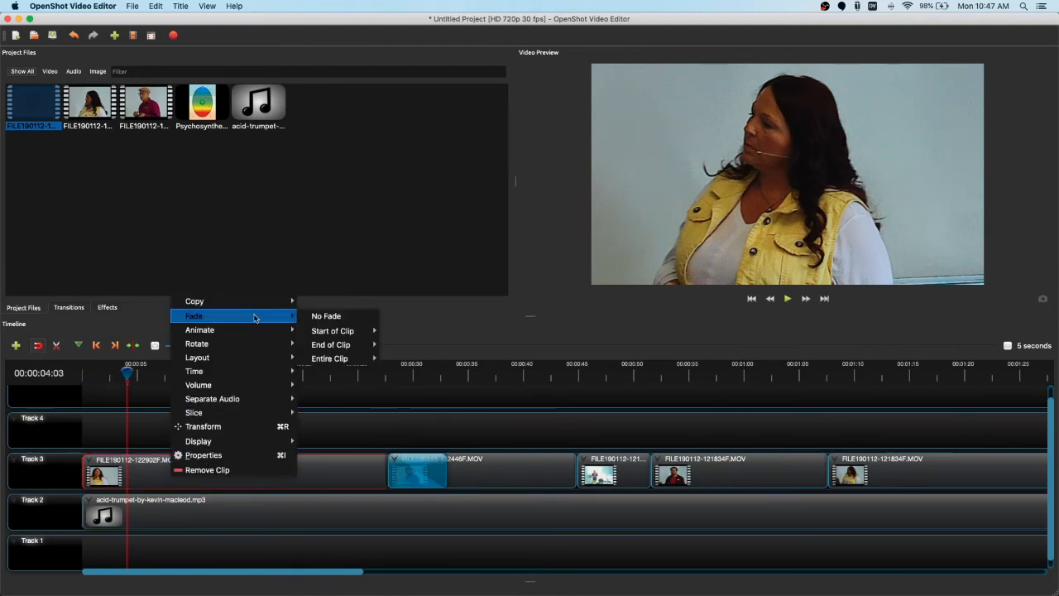
pyautogui.moveTo(350, 331)
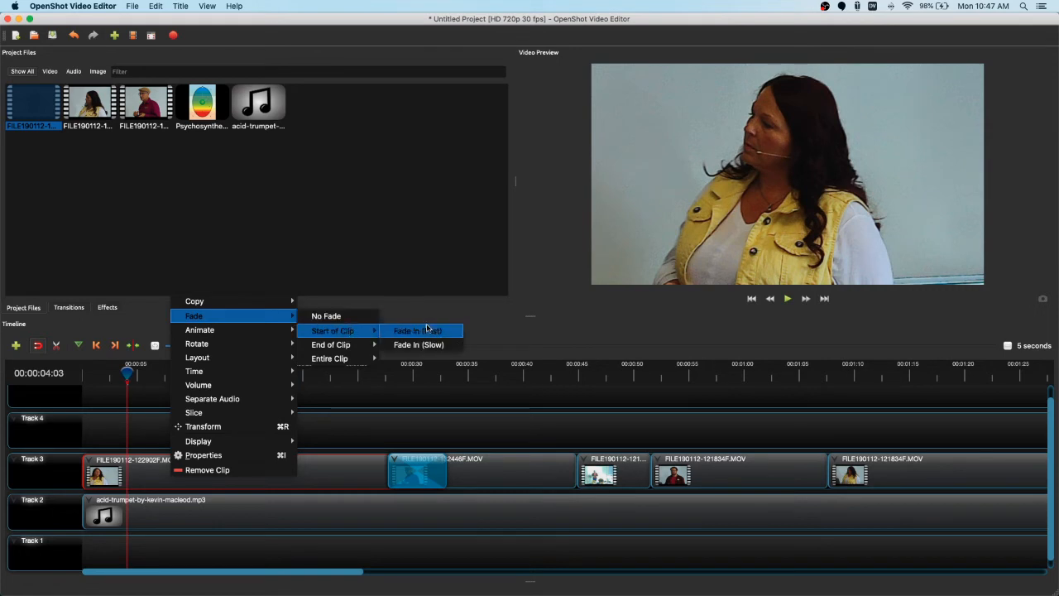
pyautogui.click(438, 334)
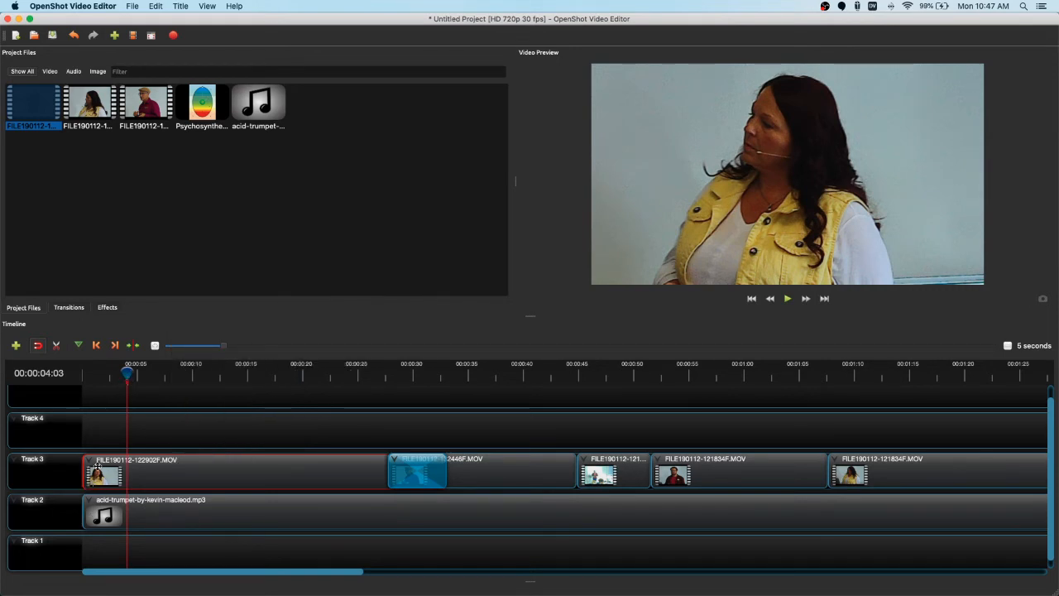
# Step: Play the timeline from the beginning twice to check the fade-in on the first video clip
pyautogui.moveTo(126, 372); pyautogui.dragTo(74, 381)
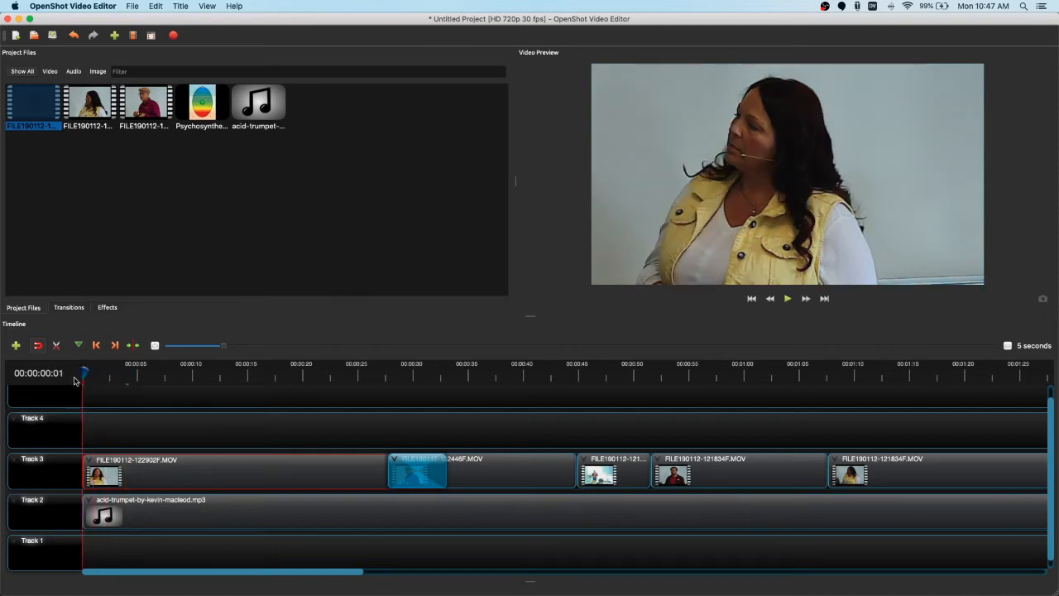
pyautogui.press('space')
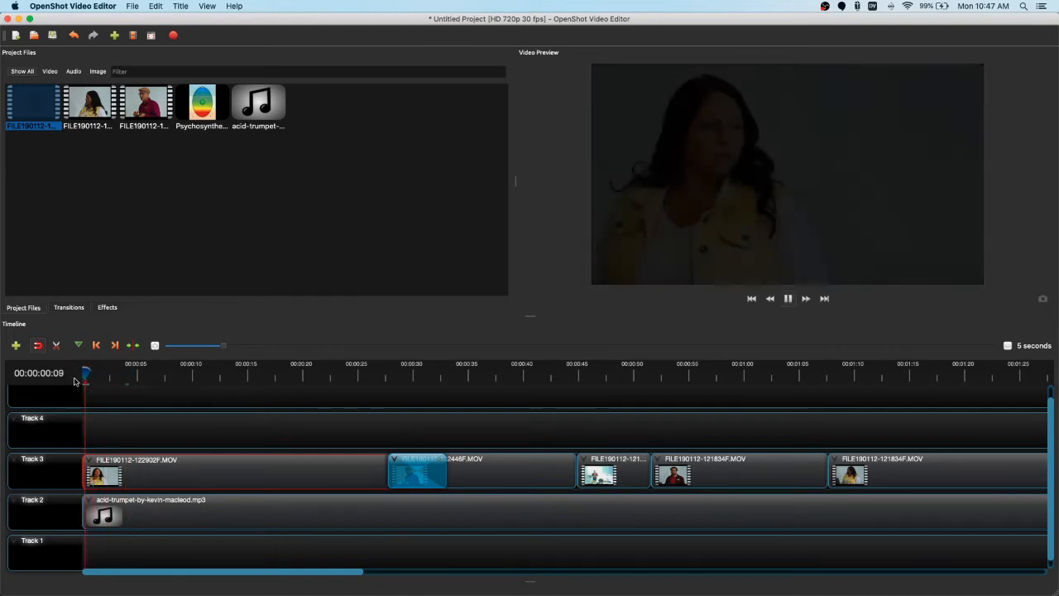
pyautogui.click(75, 379)
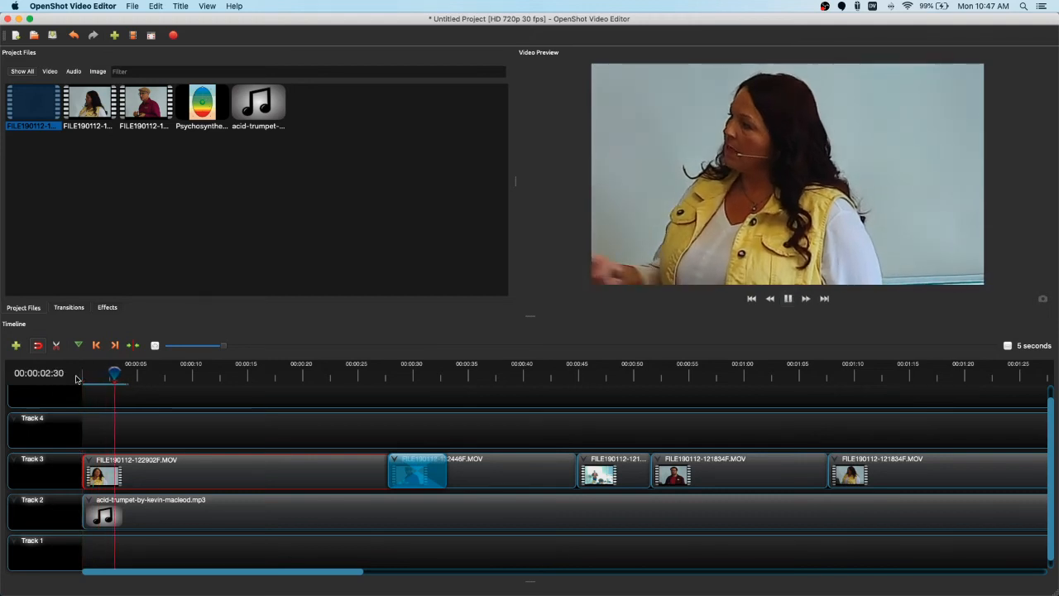
pyautogui.press('space')
pyautogui.click(73, 376)
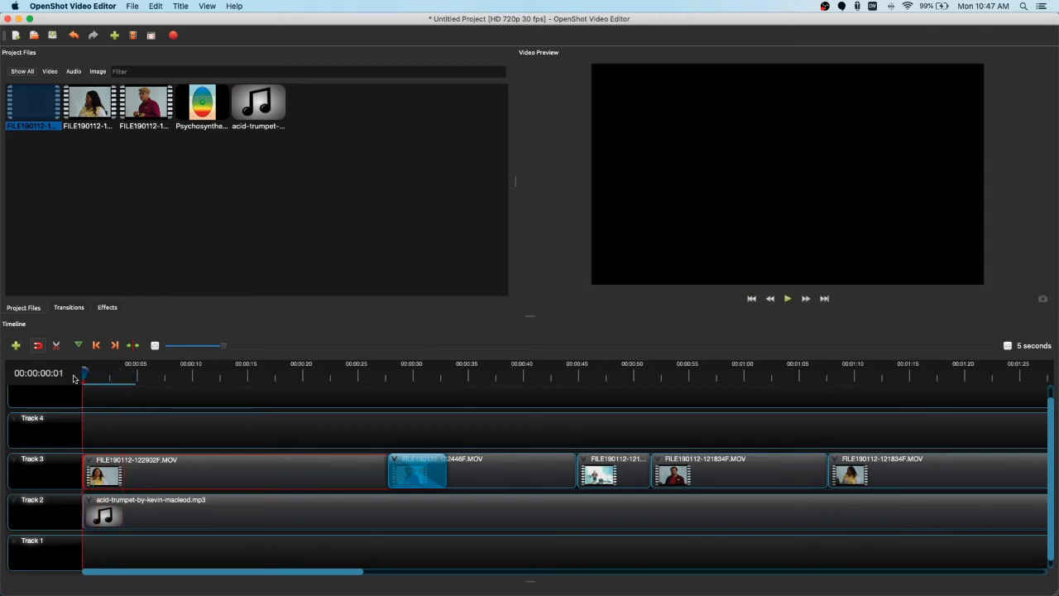
pyautogui.press('space')
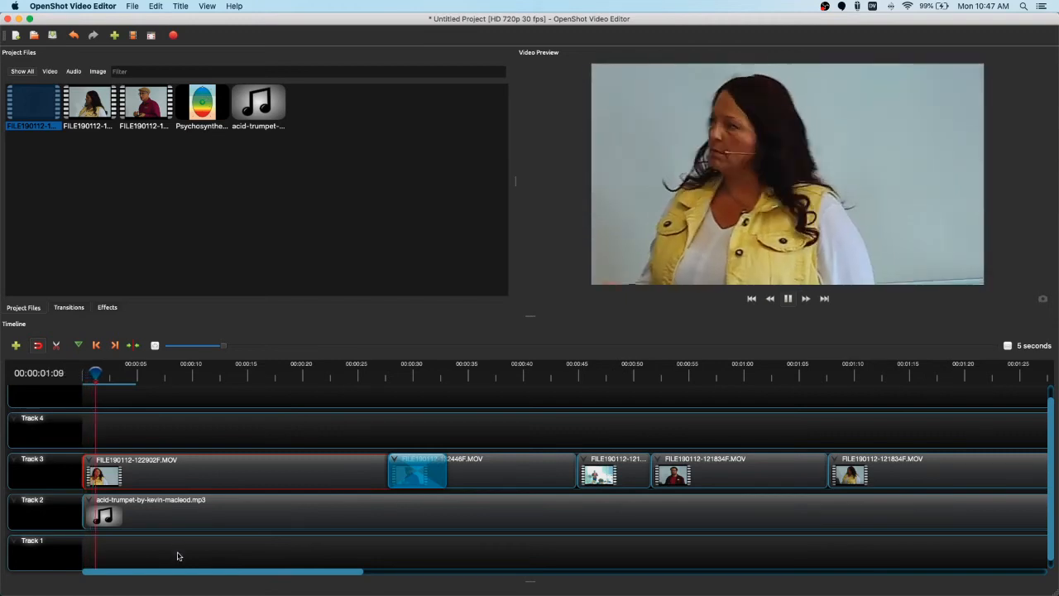
pyautogui.press('space')
# Step: Apply Fade Out (Fast) to the end of the last video clip on Track 3
pyautogui.moveTo(208, 572); pyautogui.dragTo(405, 579)
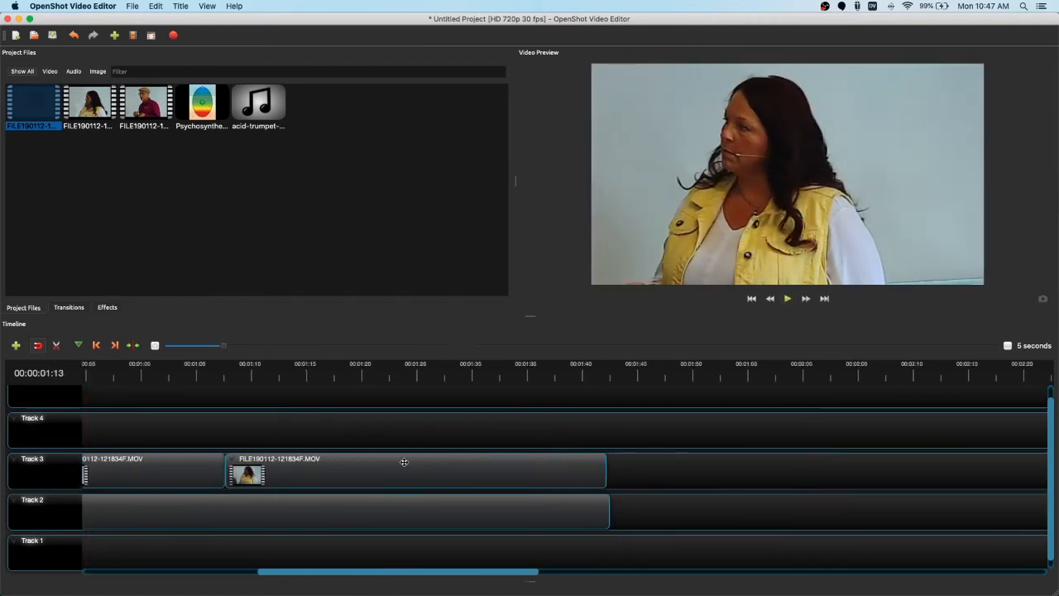
pyautogui.rightClick(402, 464)
pyautogui.moveTo(489, 316)
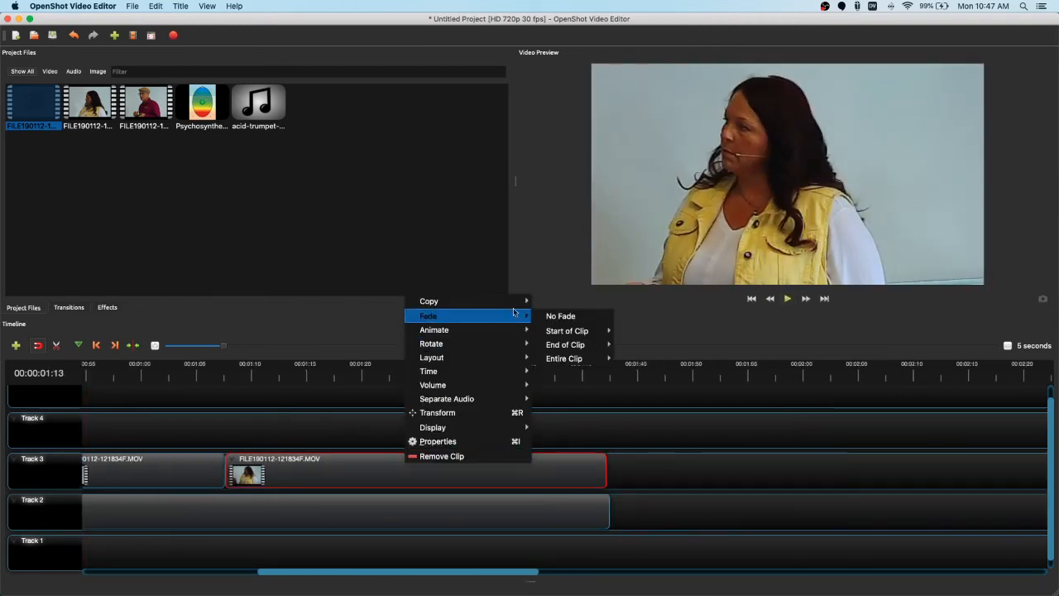
pyautogui.moveTo(588, 344)
pyautogui.click(653, 345)
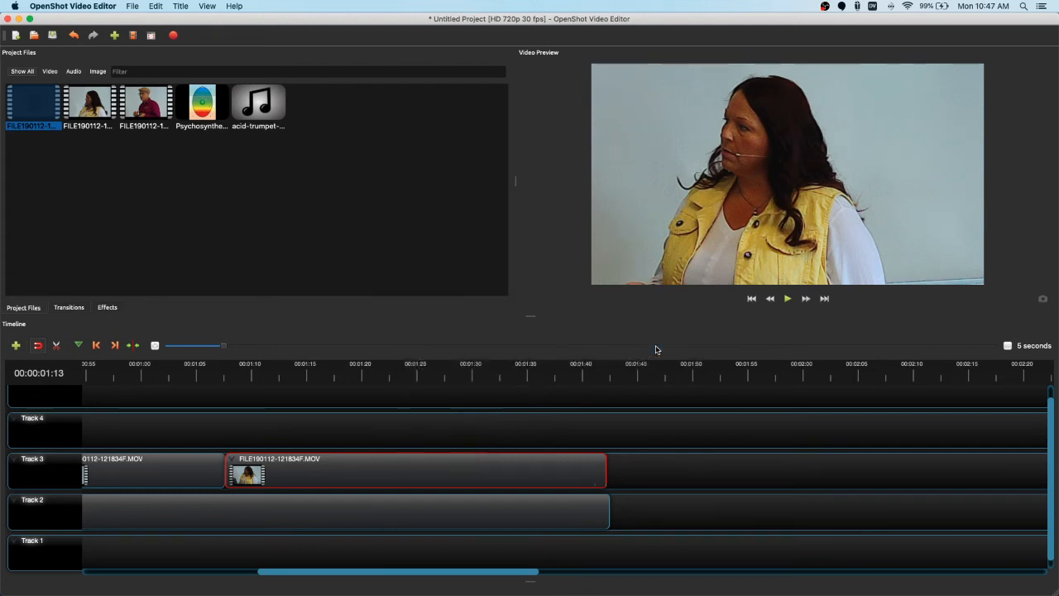
# Step: Play the last seconds of the timeline from about 1:40 twice to check the final clip's fade-out
pyautogui.click(586, 373)
pyautogui.press('space')
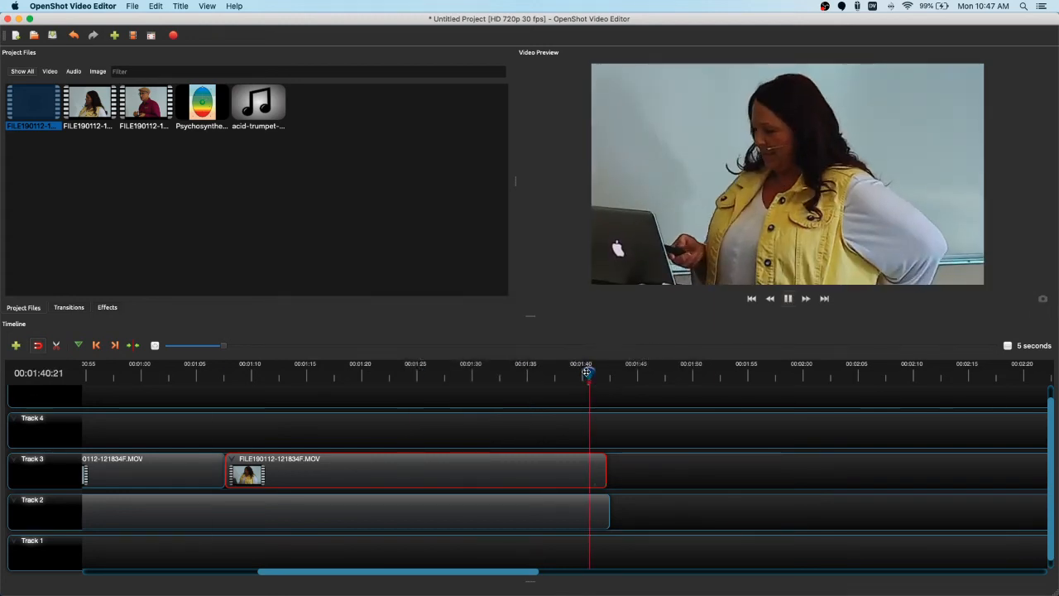
pyautogui.press('space')
pyautogui.moveTo(609, 373); pyautogui.dragTo(595, 376)
pyautogui.click(593, 377)
pyautogui.press('space')
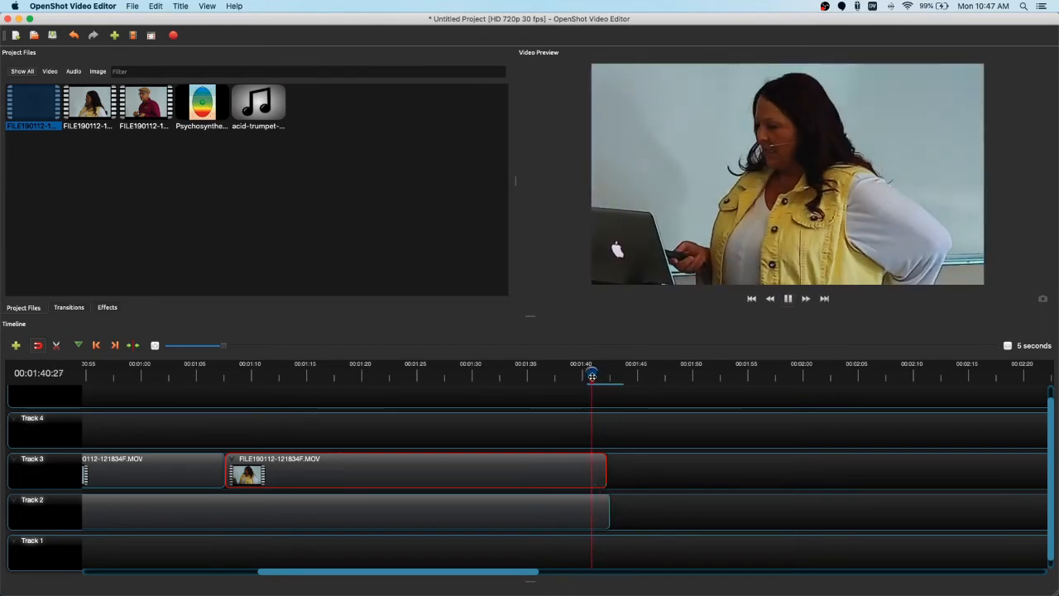
pyautogui.press('space')
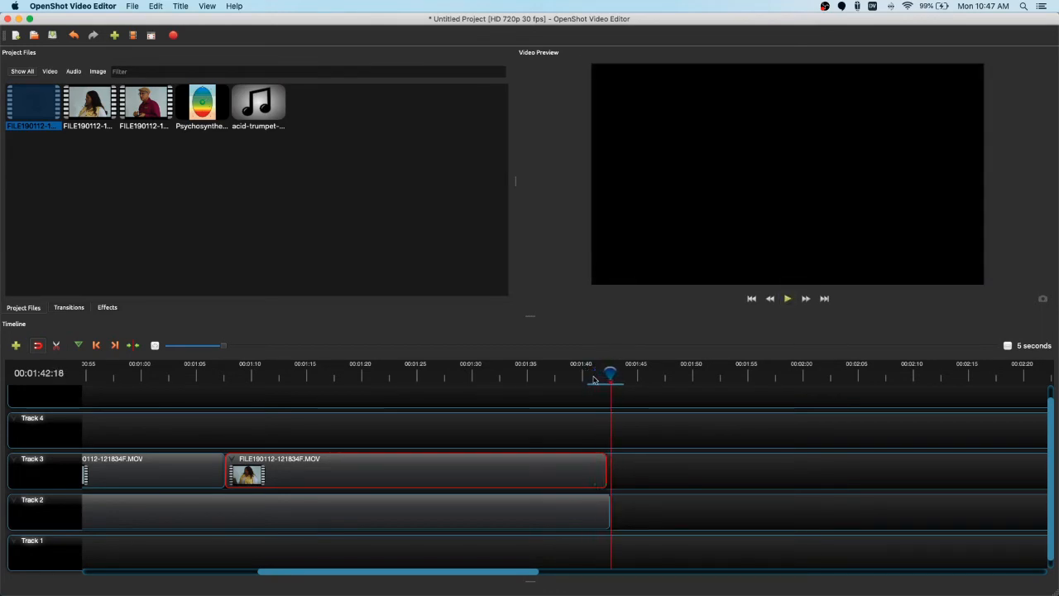
# Step: Choose HD 720p 30 fps (1280x720) as the project's video profile
pyautogui.moveTo(495, 574); pyautogui.dragTo(300, 566)
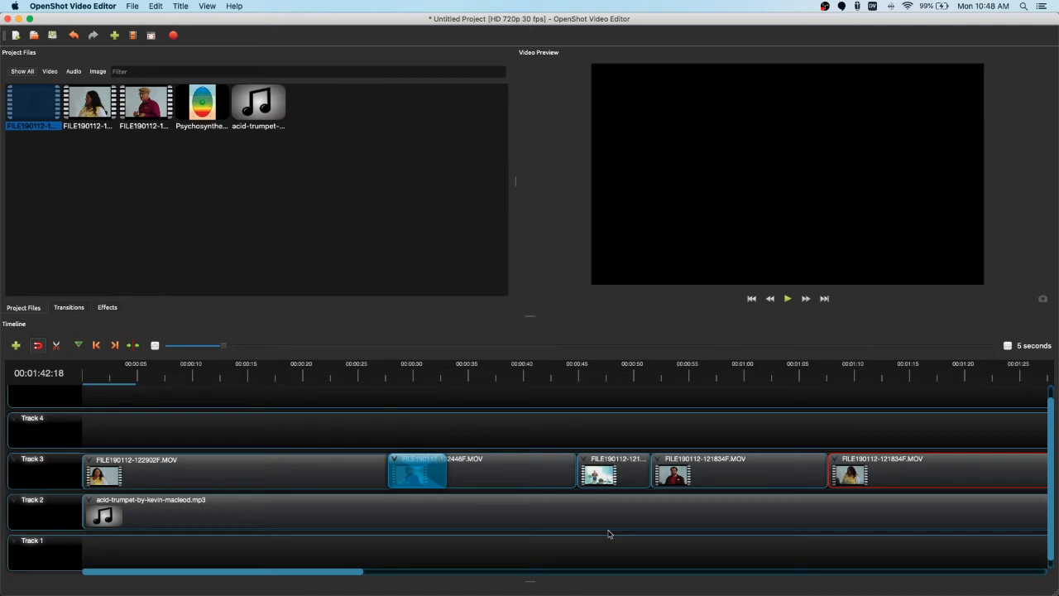
pyautogui.scroll(1, 538, 502)
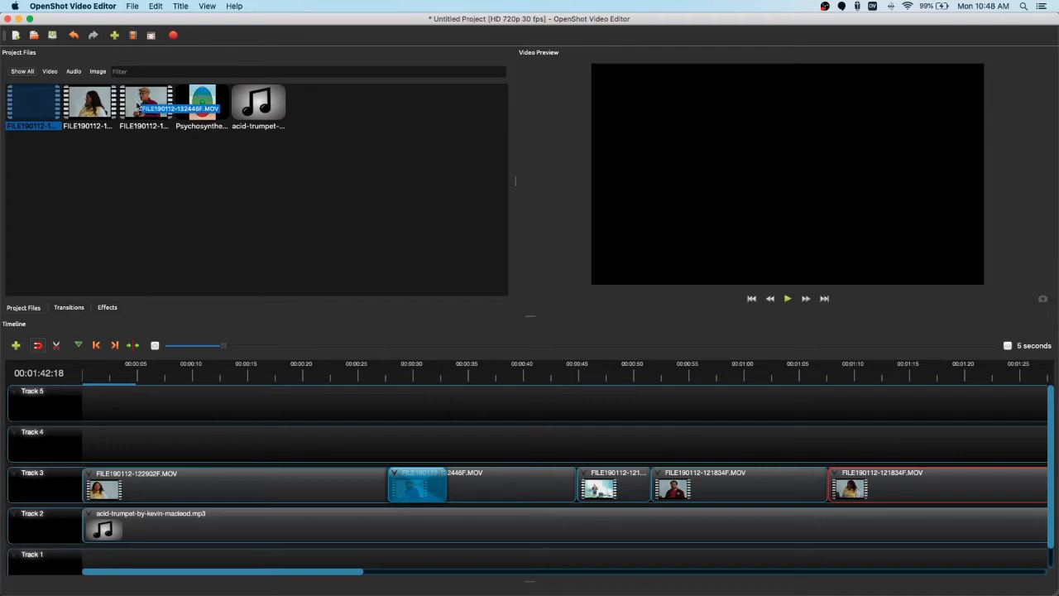
pyautogui.click(132, 35)
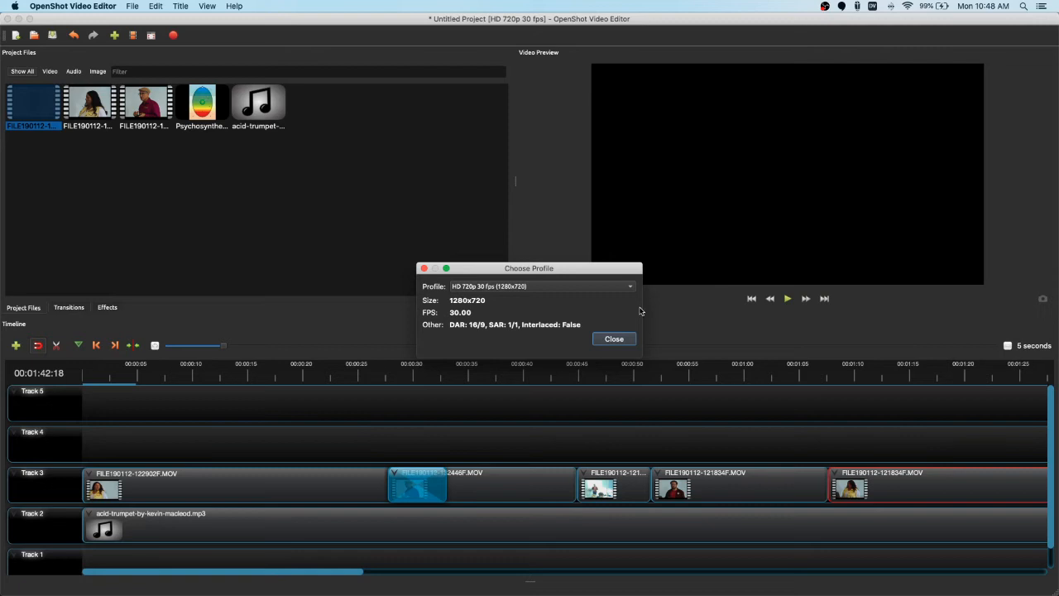
pyautogui.click(514, 292)
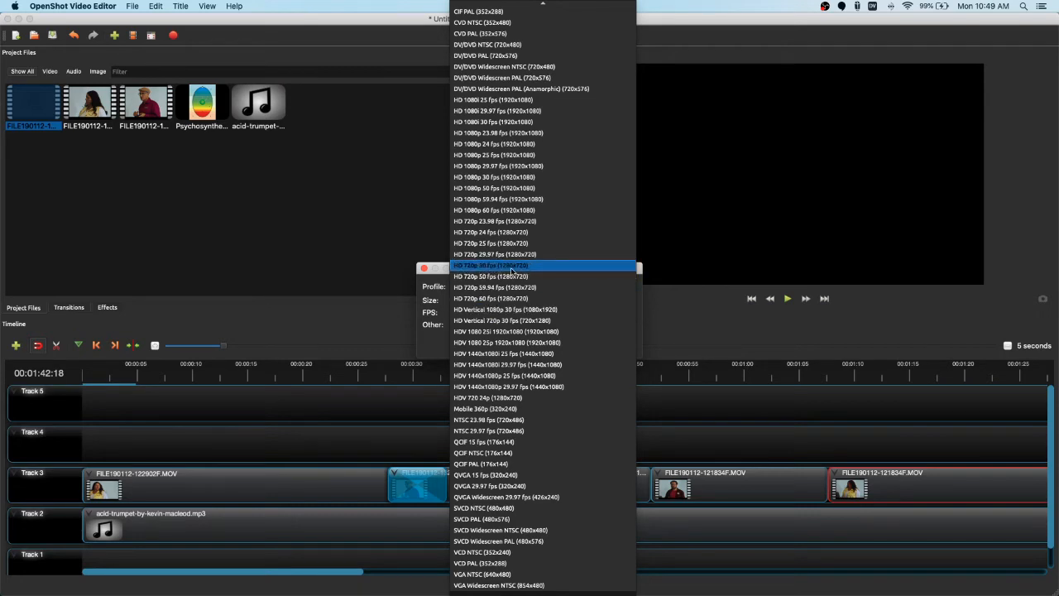
pyautogui.click(511, 266)
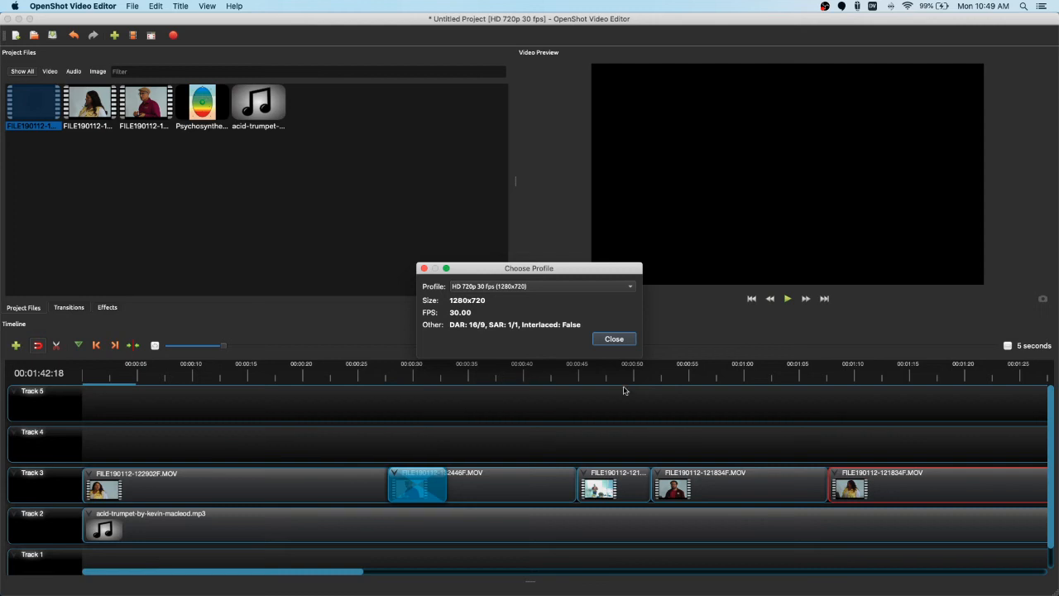
pyautogui.click(622, 340)
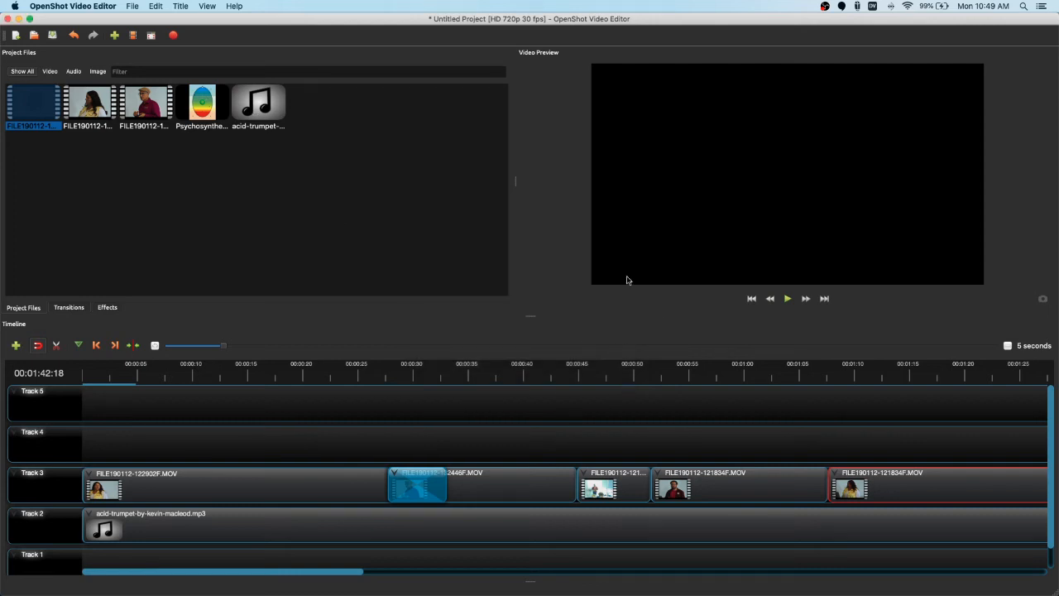
# Step: Set up a video export with the file name Test Project and the Desktop as its destination folder
pyautogui.click(175, 36)
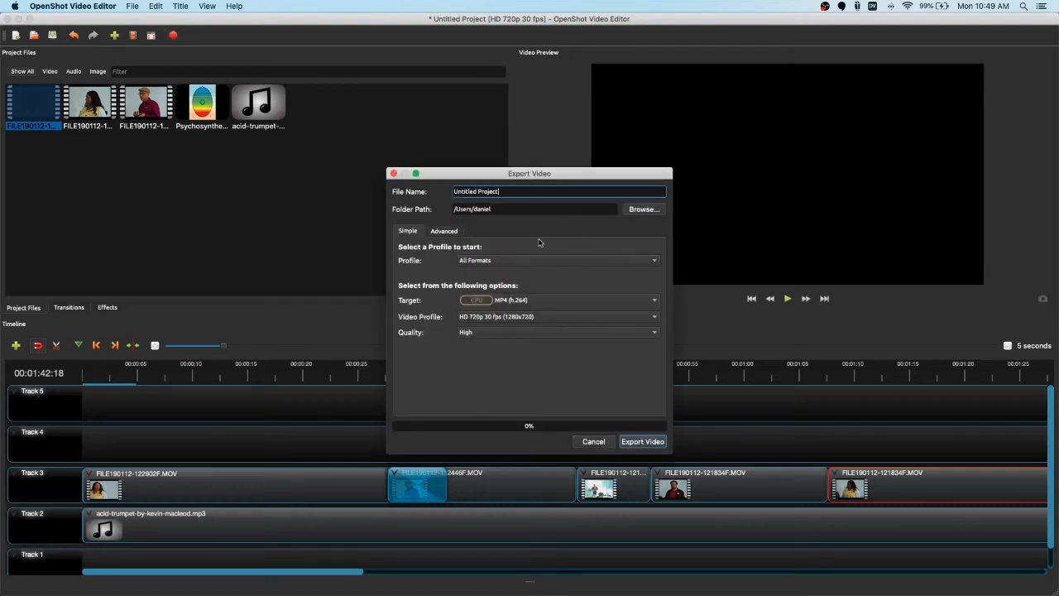
pyautogui.tripleClick(483, 191)
pyautogui.write('Tes')
pyautogui.click(646, 212)
pyautogui.click(645, 212)
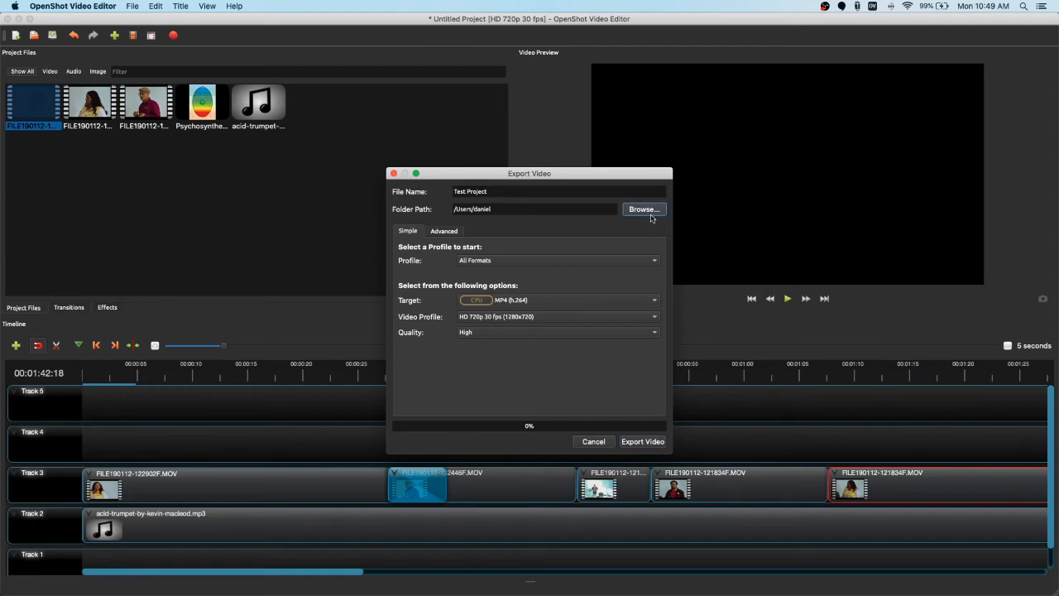
pyautogui.click(467, 292)
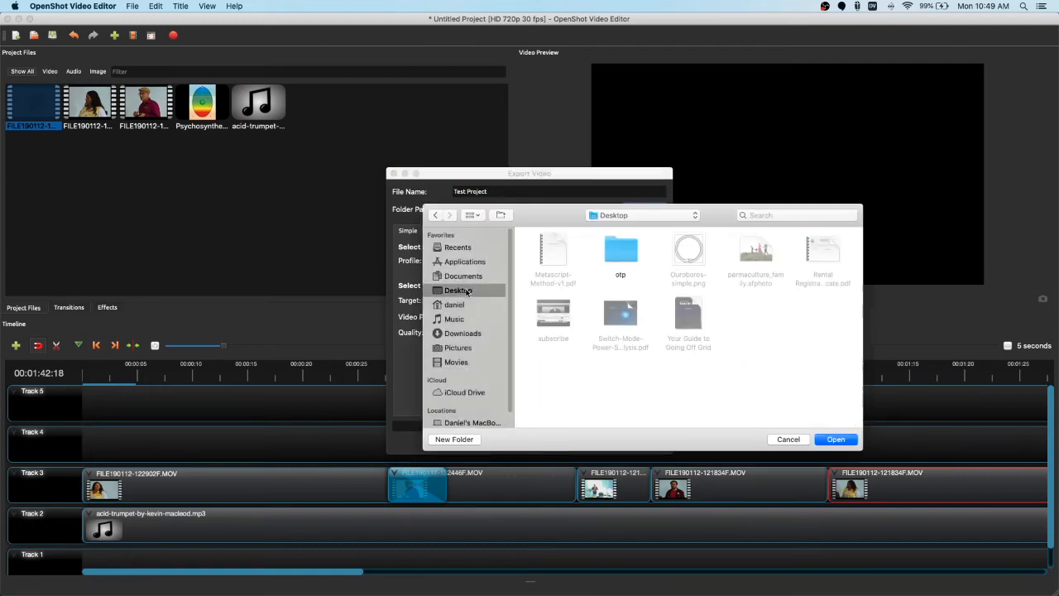
pyautogui.click(843, 443)
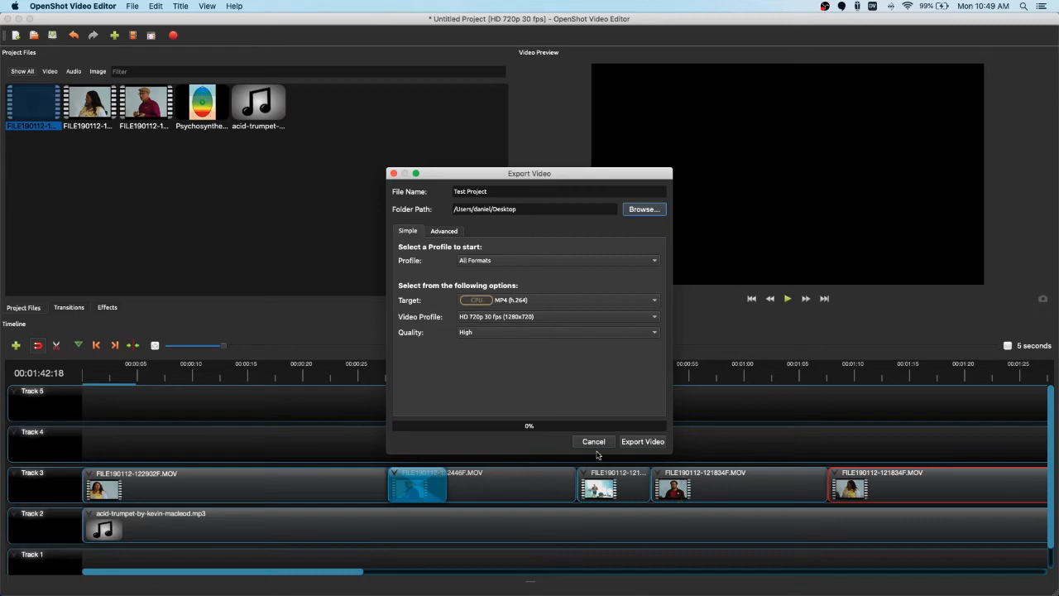
# Step: Review the advanced export options, including the profile, image sequence and audio settings
pyautogui.click(447, 231)
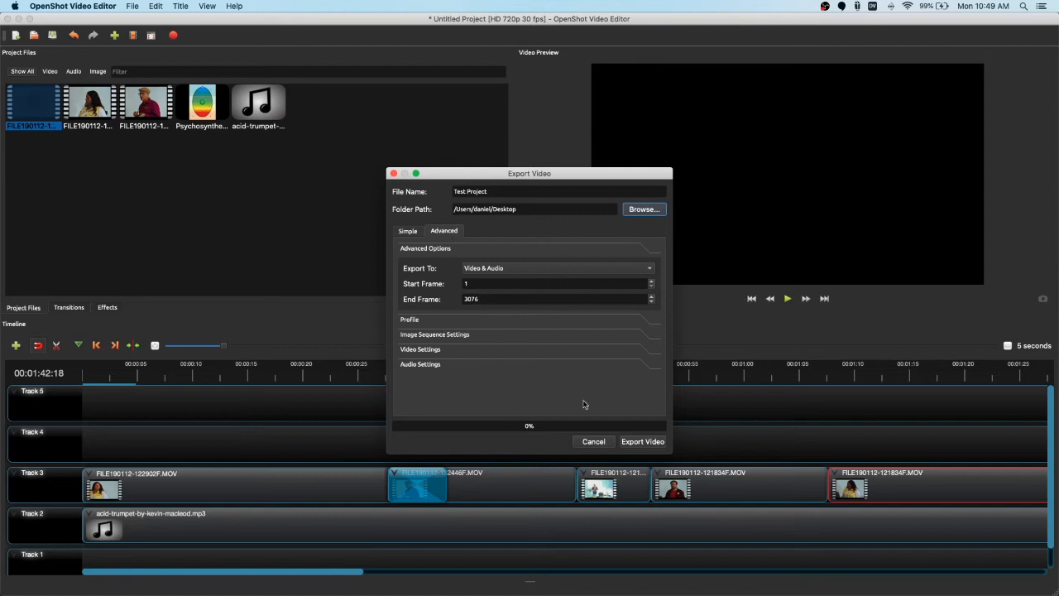
pyautogui.click(517, 319)
pyautogui.click(484, 398)
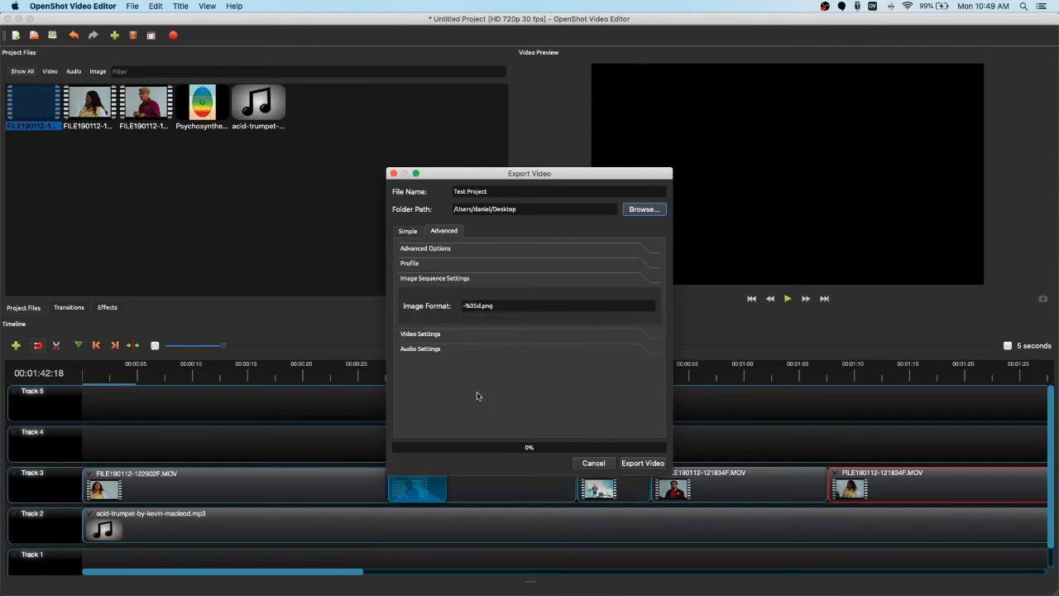
pyautogui.click(466, 347)
# Step: Export the video from the simple settings as MP4 (h.264) with the HD 720p 30 fps profile and High quality
pyautogui.click(410, 231)
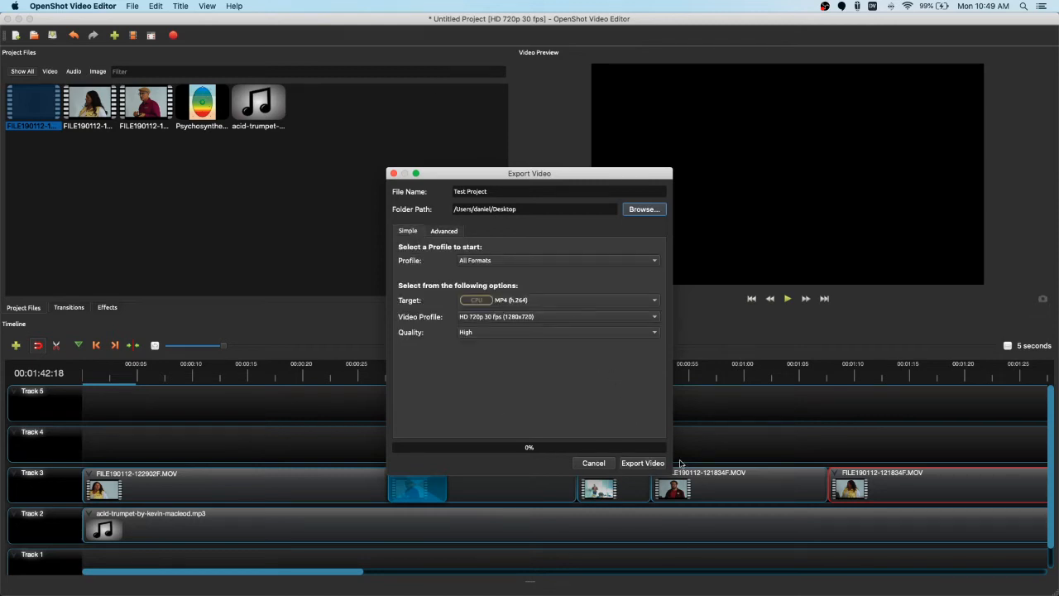
pyautogui.click(641, 468)
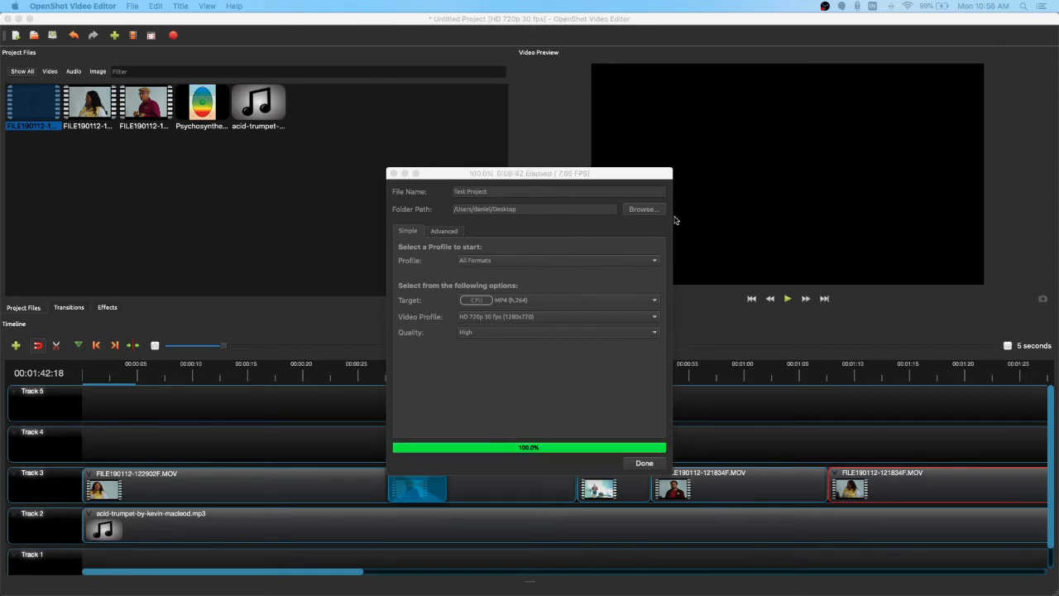
pyautogui.moveTo(527, 178); pyautogui.dragTo(529, 161)
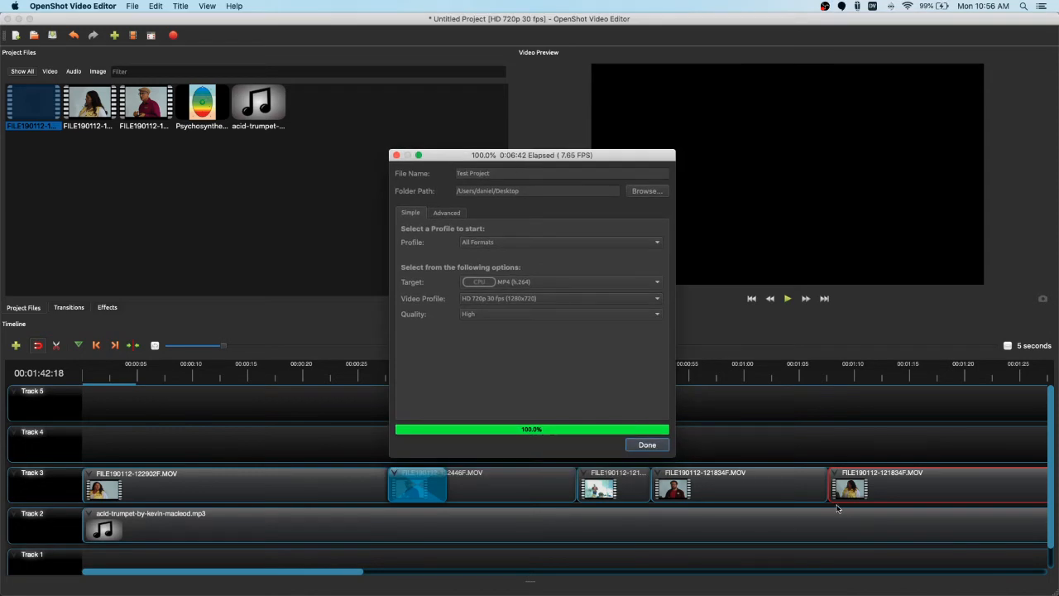
# Step: Close the finished export, switch to QuickTime Player and review Test Project.mp4 from start to end before closing it
pyautogui.click(646, 445)
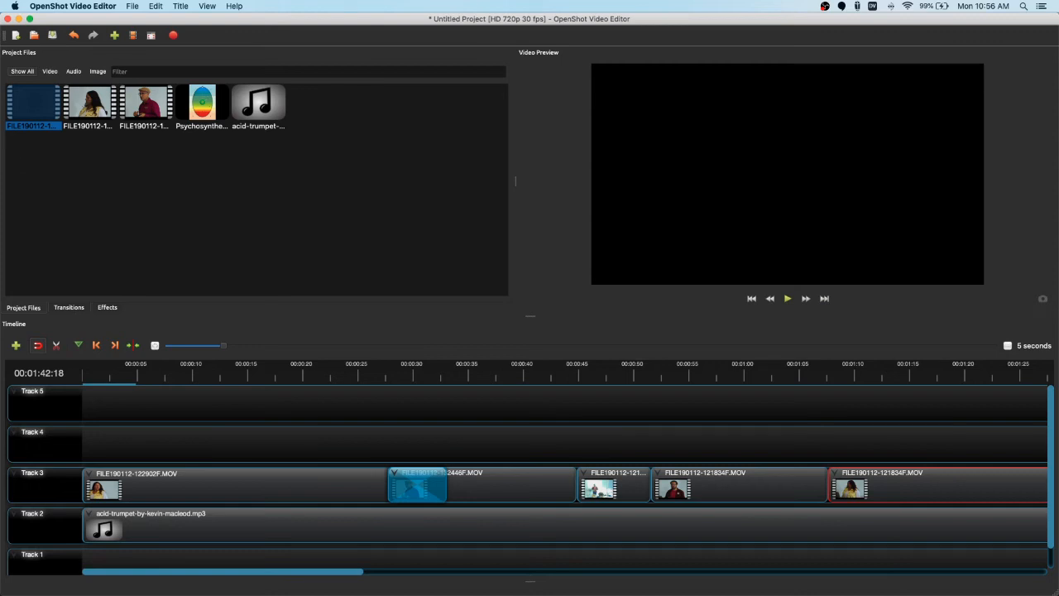
pyautogui.press('super+Tab')
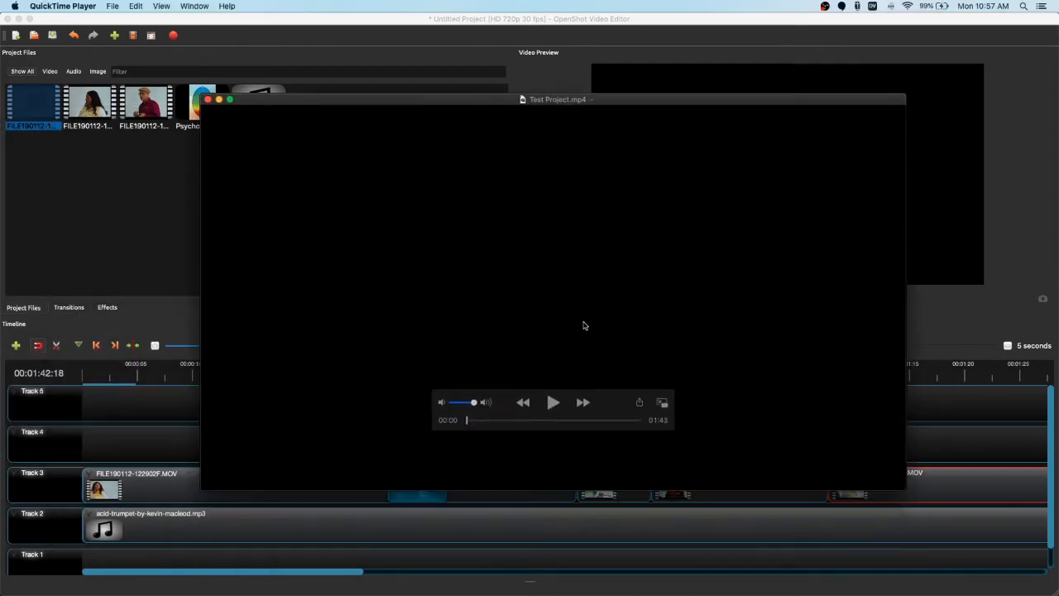
pyautogui.click(552, 402)
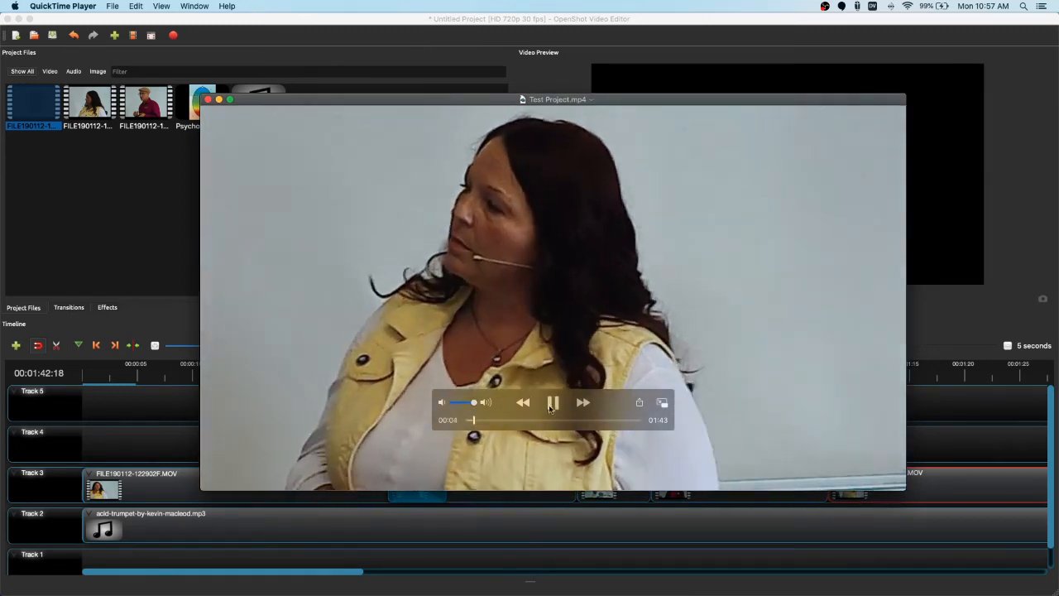
pyautogui.click(535, 420)
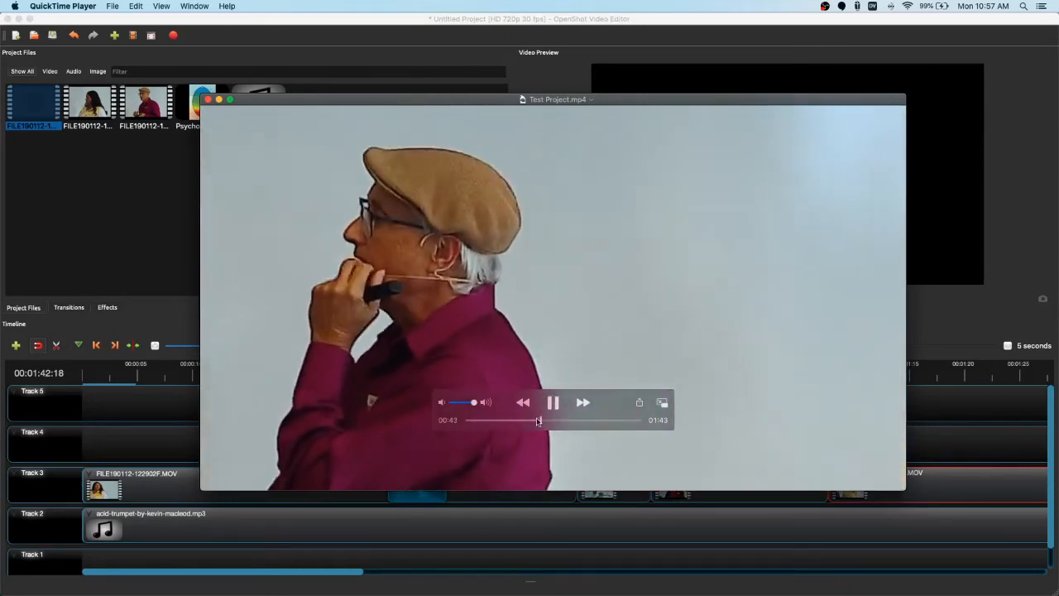
pyautogui.click(605, 421)
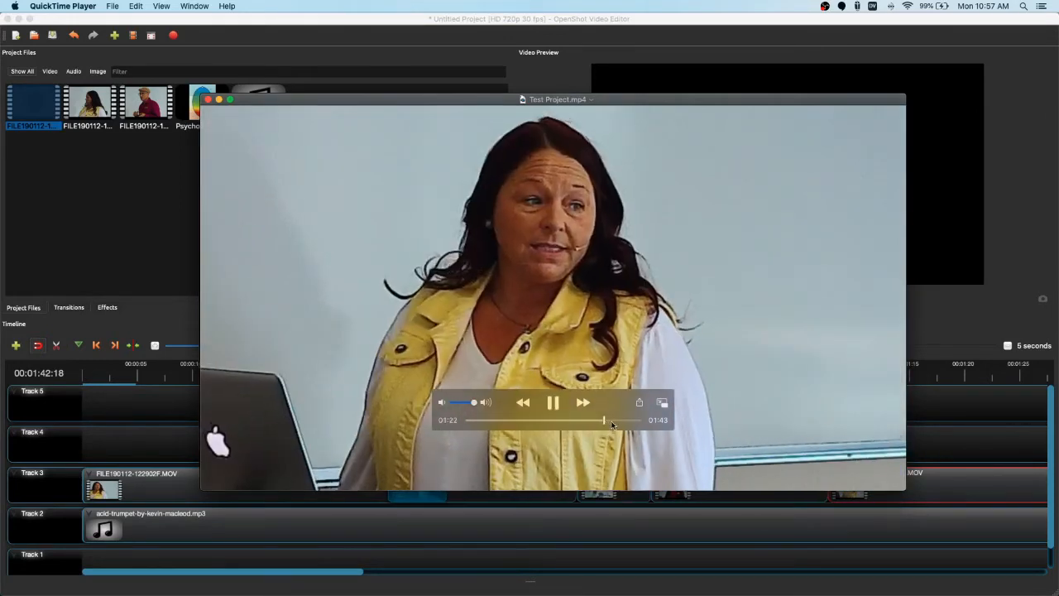
pyautogui.click(622, 419)
pyautogui.click(634, 419)
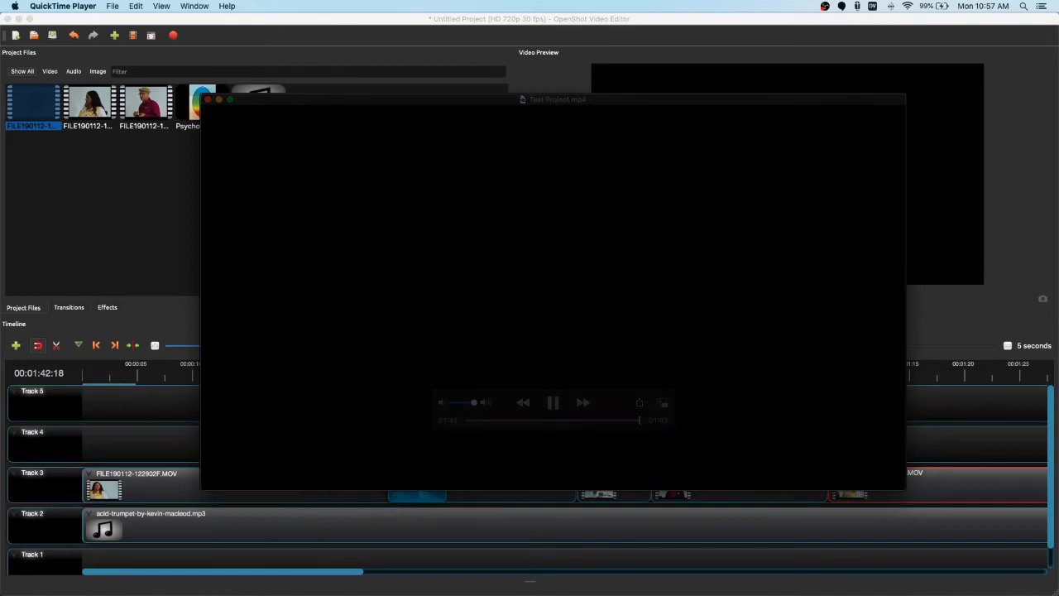
pyautogui.click(206, 100)
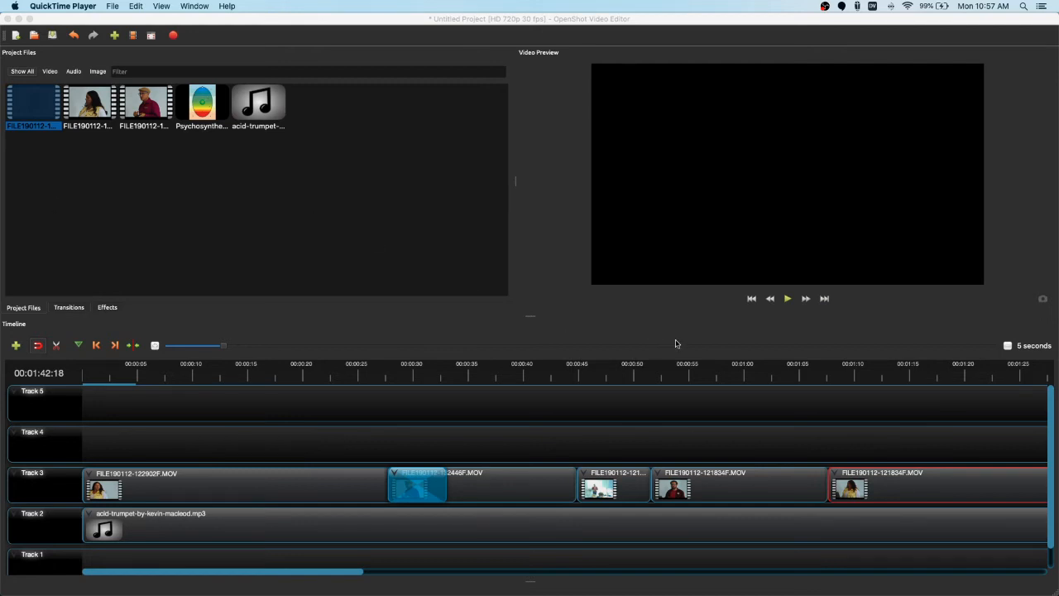
# Step: Set the playhead to 00:00:06:18 and place the Psychosynthesis image on Track 4 over the first video clip, starting at about 5.5 seconds
pyautogui.click(329, 381)
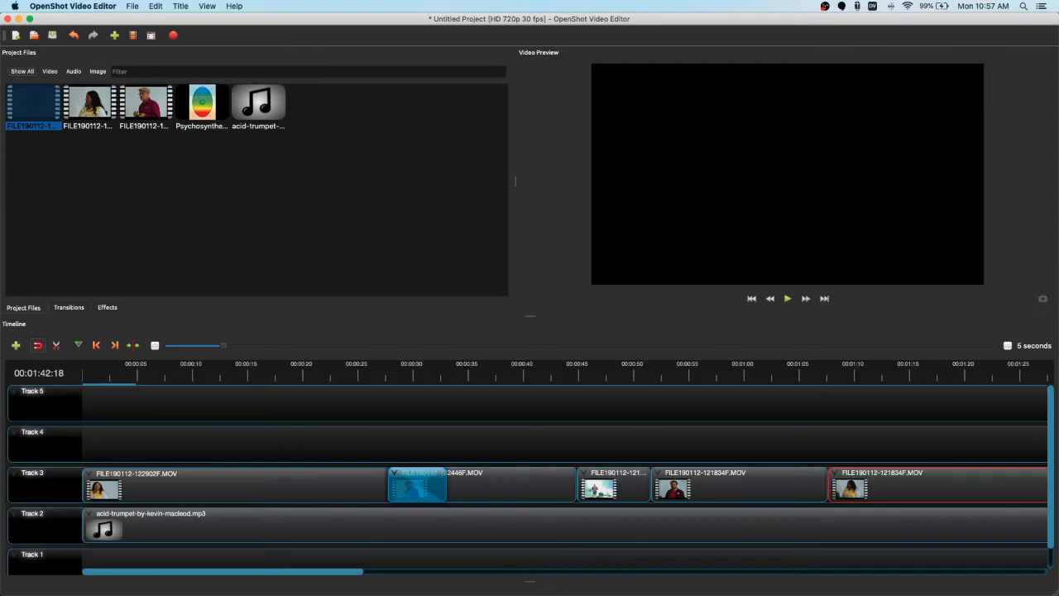
pyautogui.moveTo(276, 578); pyautogui.dragTo(201, 572)
pyautogui.click(245, 377)
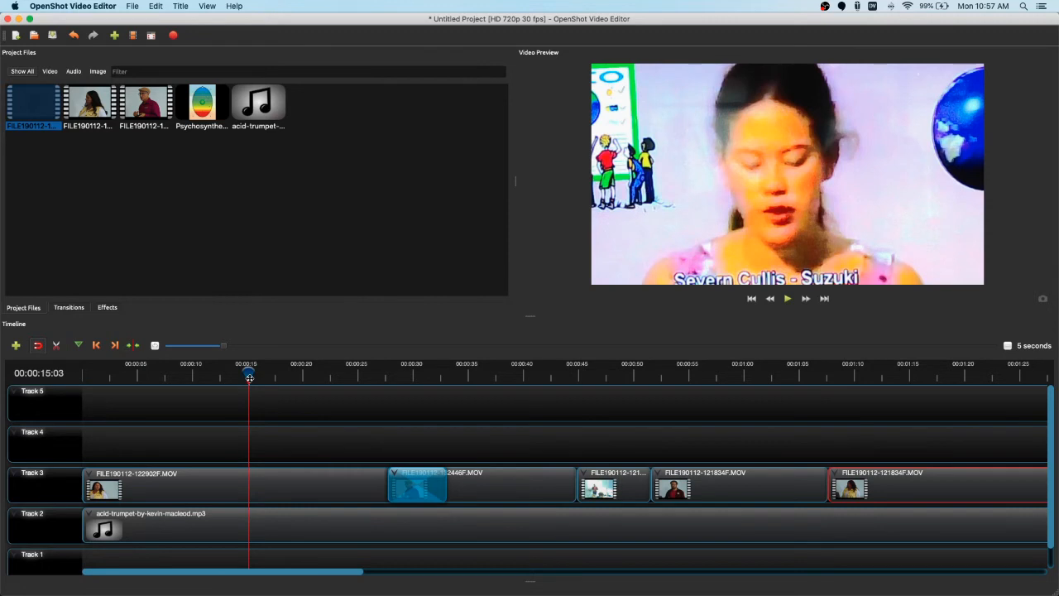
pyautogui.click(157, 378)
pyautogui.click(160, 378)
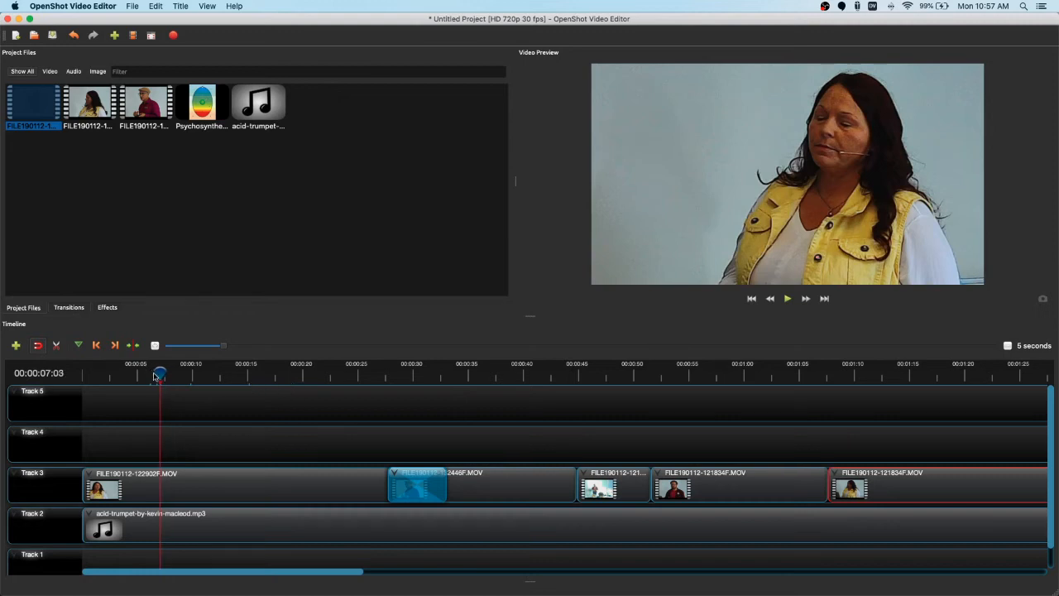
pyautogui.click(154, 374)
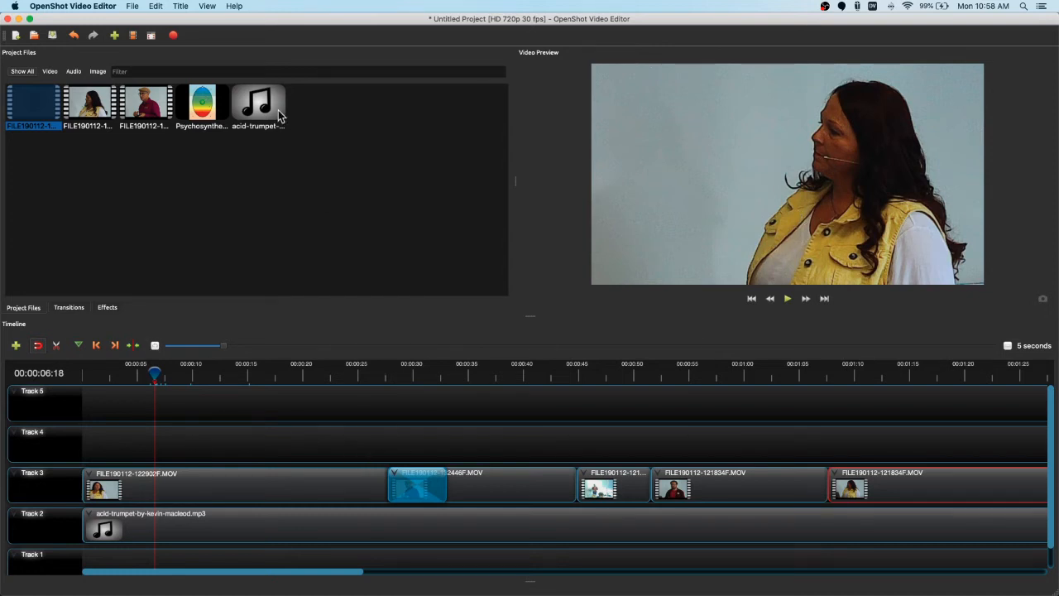
pyautogui.moveTo(202, 105); pyautogui.dragTo(145, 445)
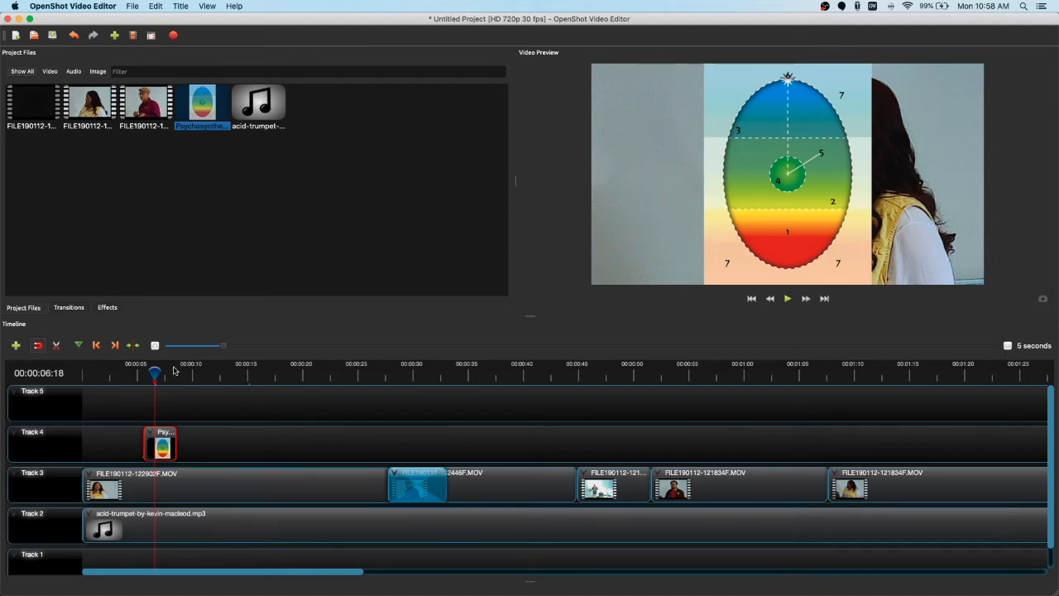
# Step: Enable Transform on the Track 4 image and move it to the left side of the video frame
pyautogui.rightClick(168, 445)
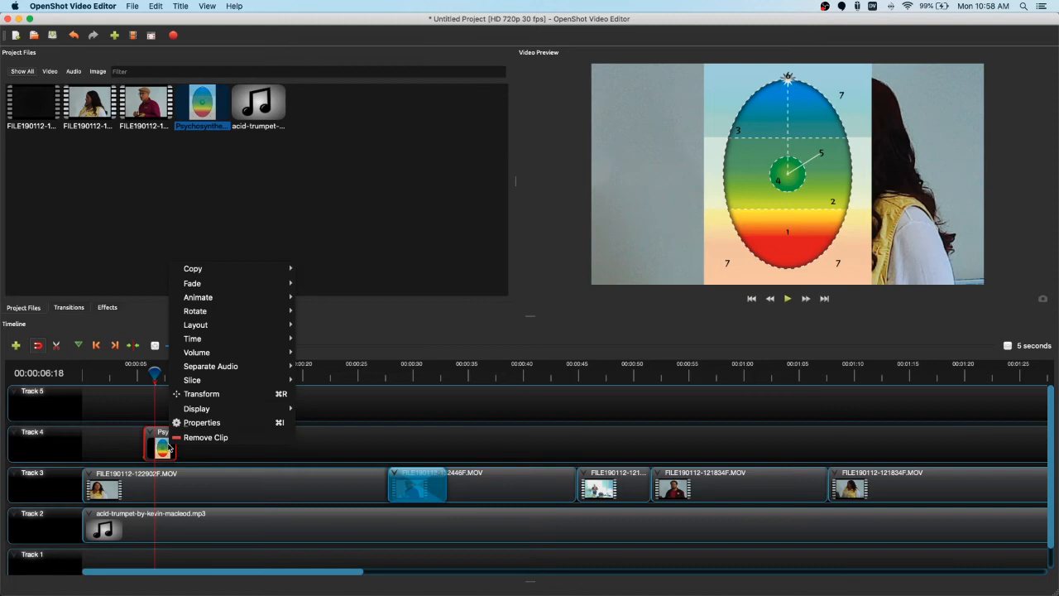
pyautogui.click(217, 395)
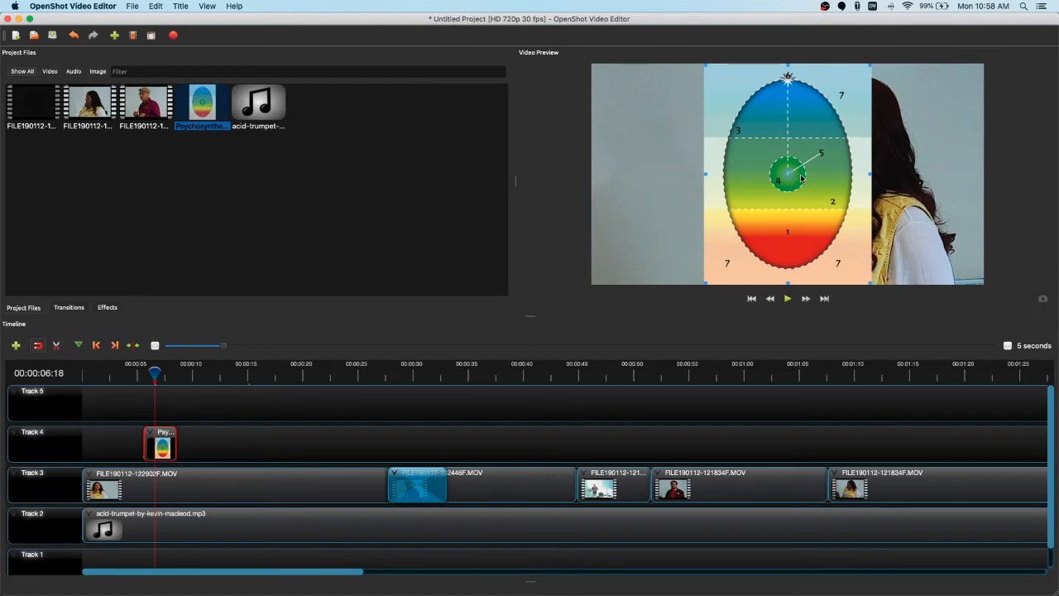
pyautogui.moveTo(787, 173); pyautogui.dragTo(681, 173)
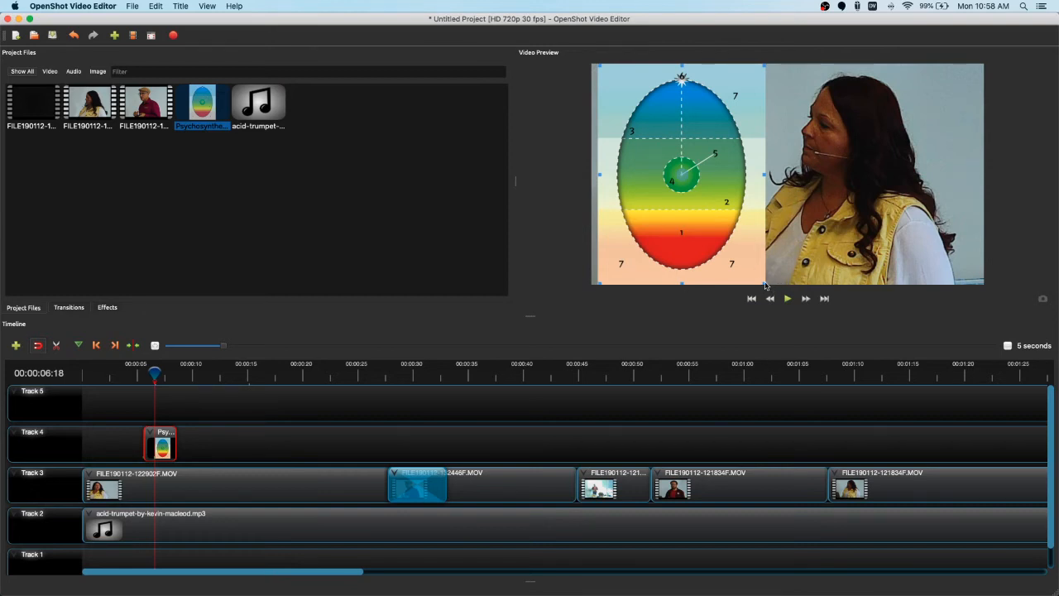
# Step: Try resizing the overlay image freely from its lower-right corner, and undo the resizes
pyautogui.moveTo(763, 281); pyautogui.dragTo(816, 263)
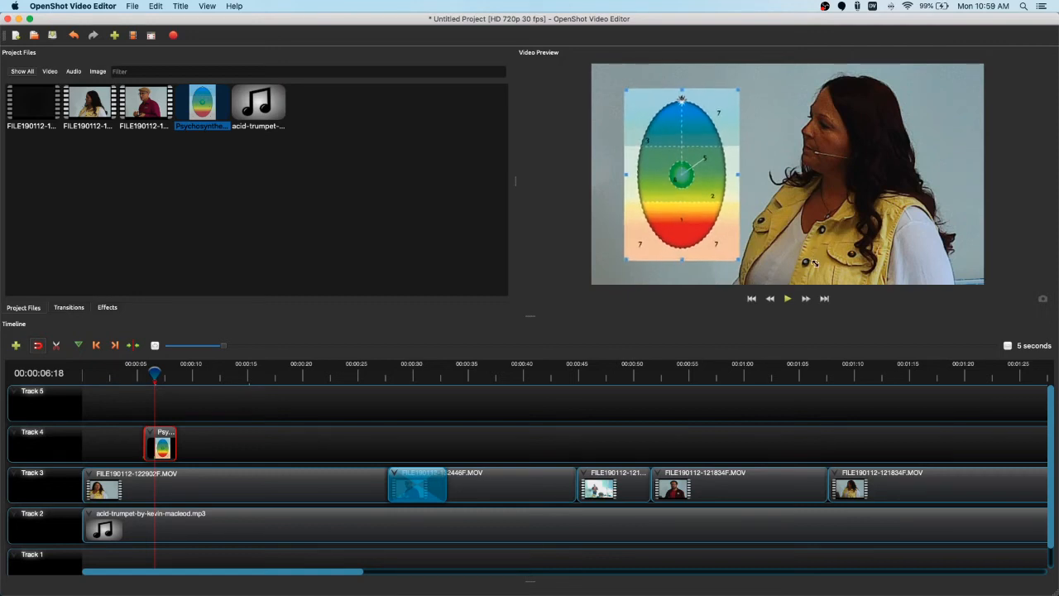
pyautogui.moveTo(822, 274); pyautogui.dragTo(764, 257)
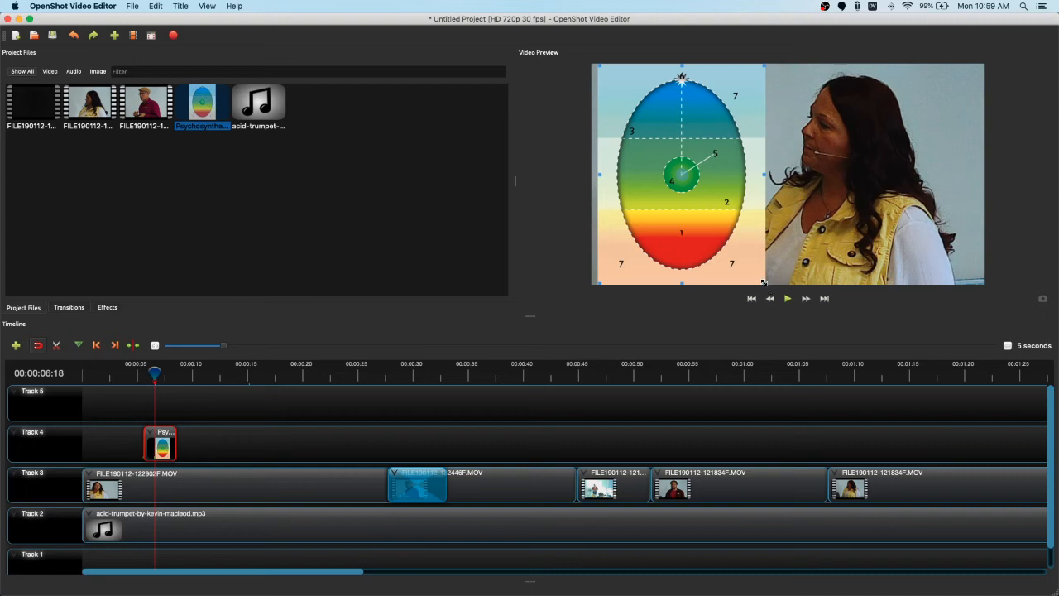
pyautogui.moveTo(763, 282); pyautogui.dragTo(782, 264)
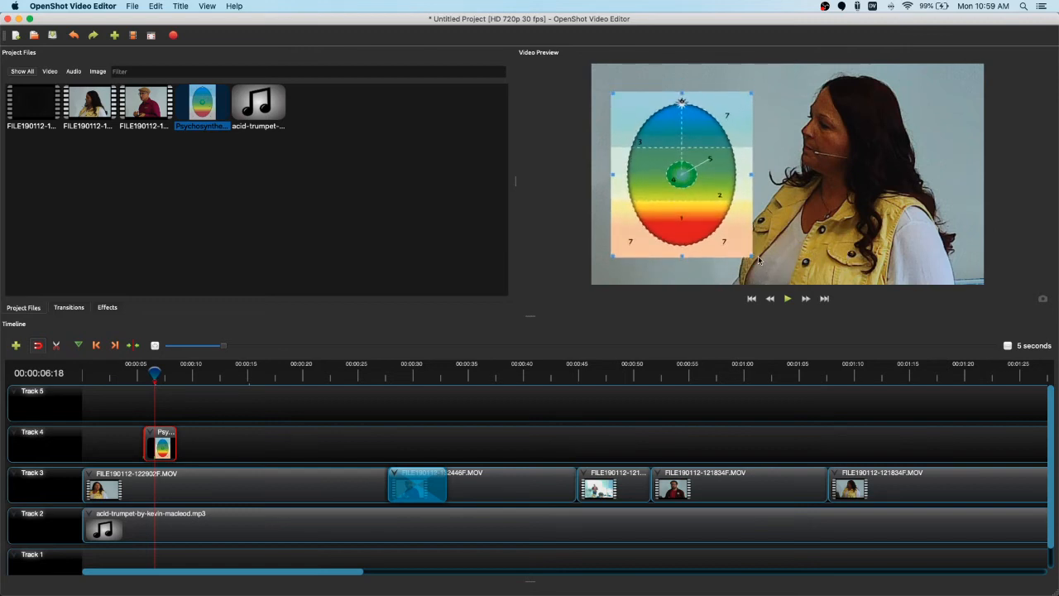
pyautogui.press('super+z')
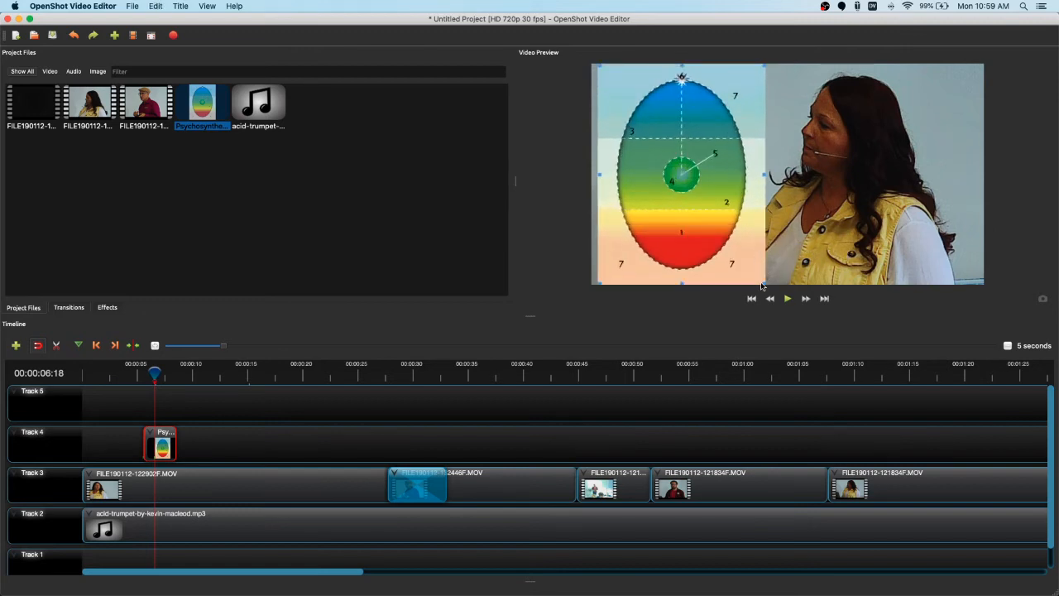
pyautogui.press('super+z')
# Step: Scale the overlay image down proportionally at the upper left of the frame, and play back its motion from the clip's start
pyautogui.moveTo(763, 280); pyautogui.dragTo(807, 338)
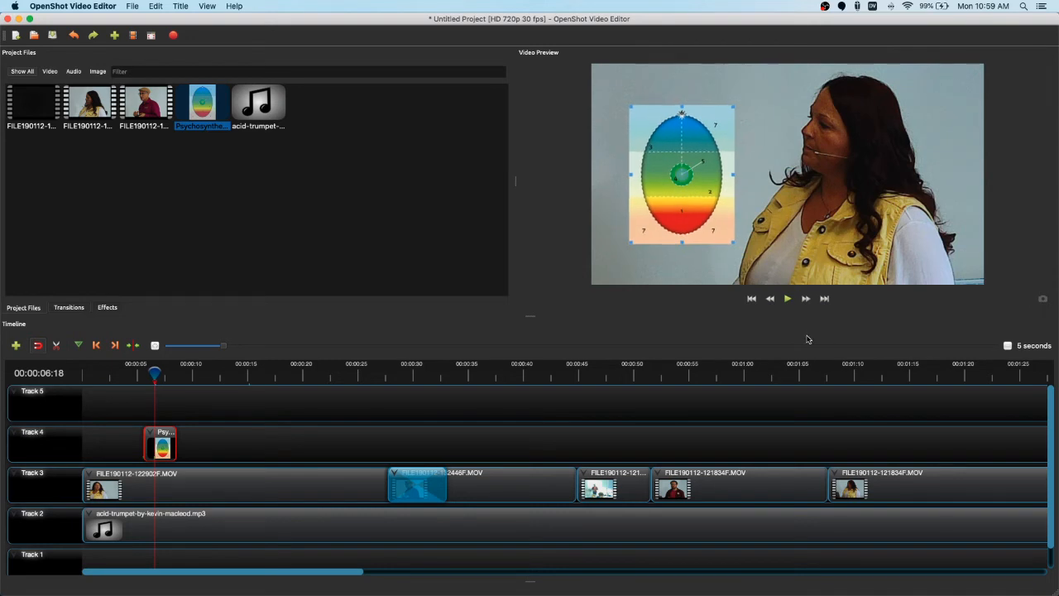
pyautogui.moveTo(674, 171); pyautogui.dragTo(664, 166)
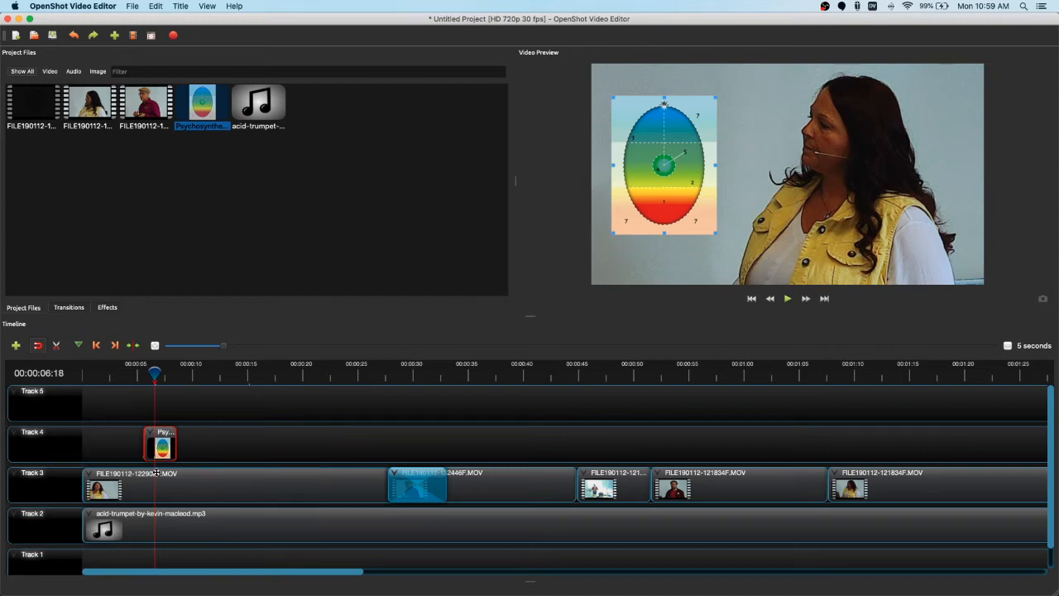
pyautogui.moveTo(156, 374); pyautogui.dragTo(145, 375)
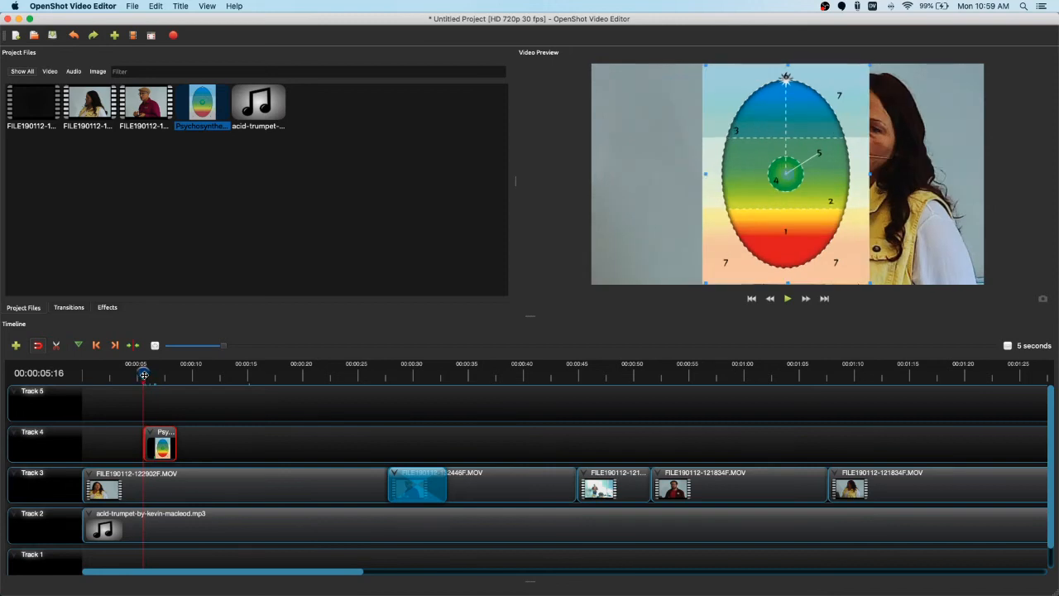
pyautogui.press('space')
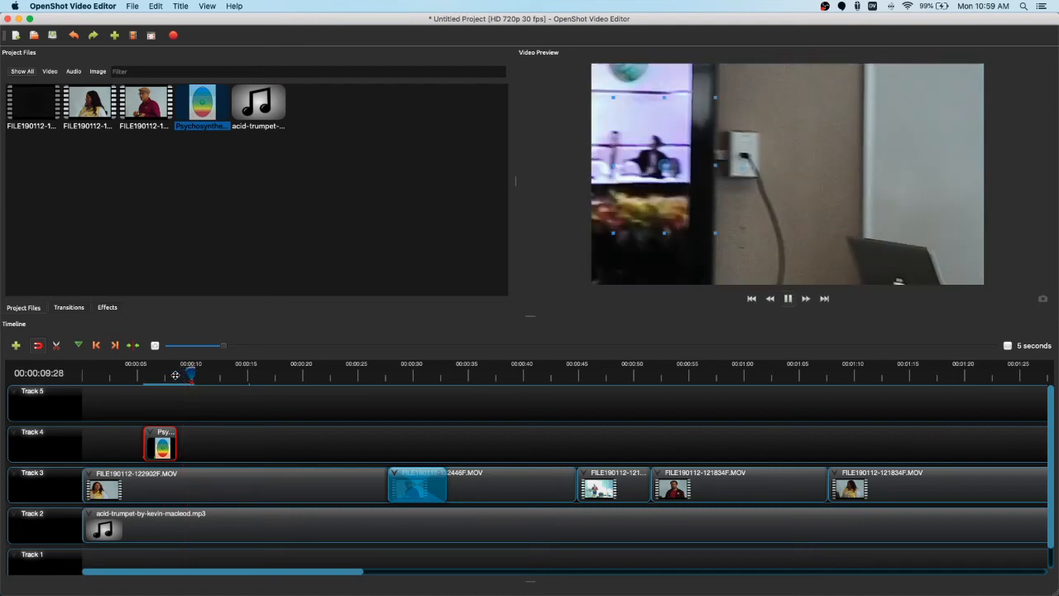
pyautogui.click(169, 378)
pyautogui.press('space')
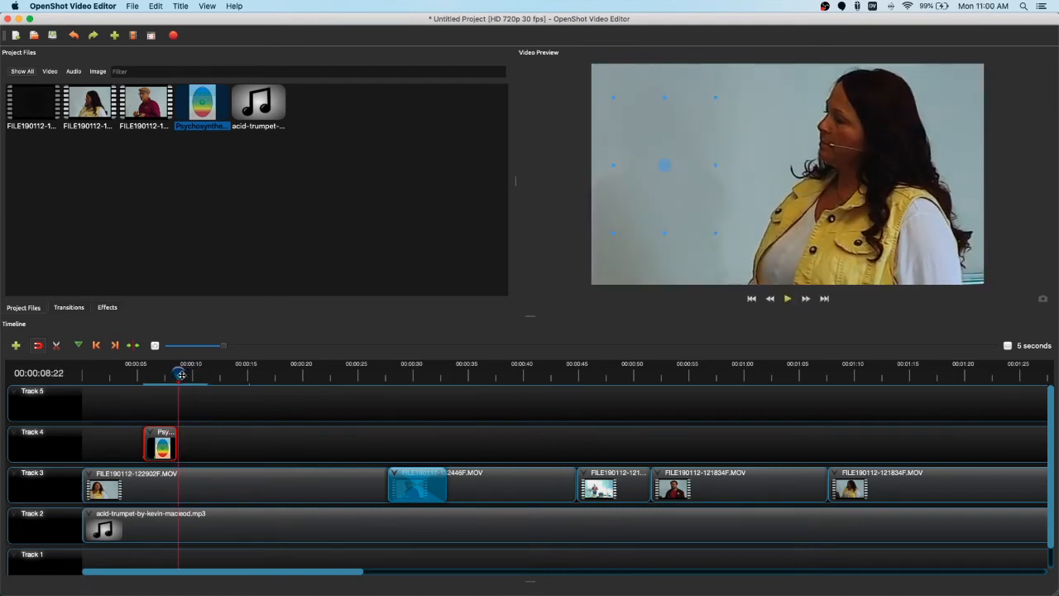
# Step: At 00:00:08:01, move the overlay image to the right side of the frame, and play back the resulting animation
pyautogui.click(170, 375)
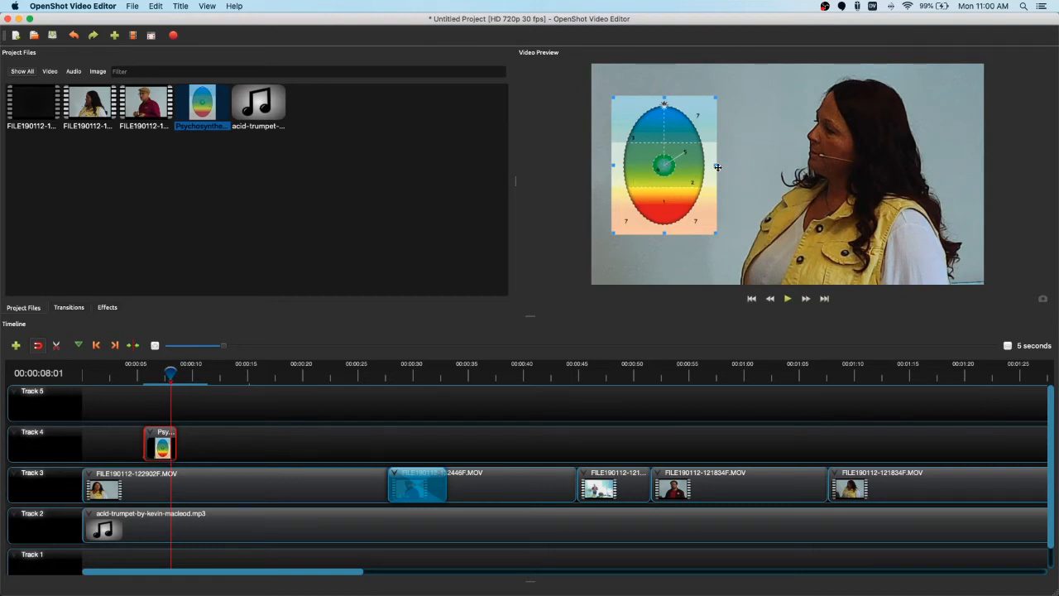
pyautogui.moveTo(910, 158)
pyautogui.mouseDown()
pyautogui.moveTo(856, 164)
pyautogui.moveTo(944, 162)
pyautogui.moveTo(907, 163)
pyautogui.mouseUp()
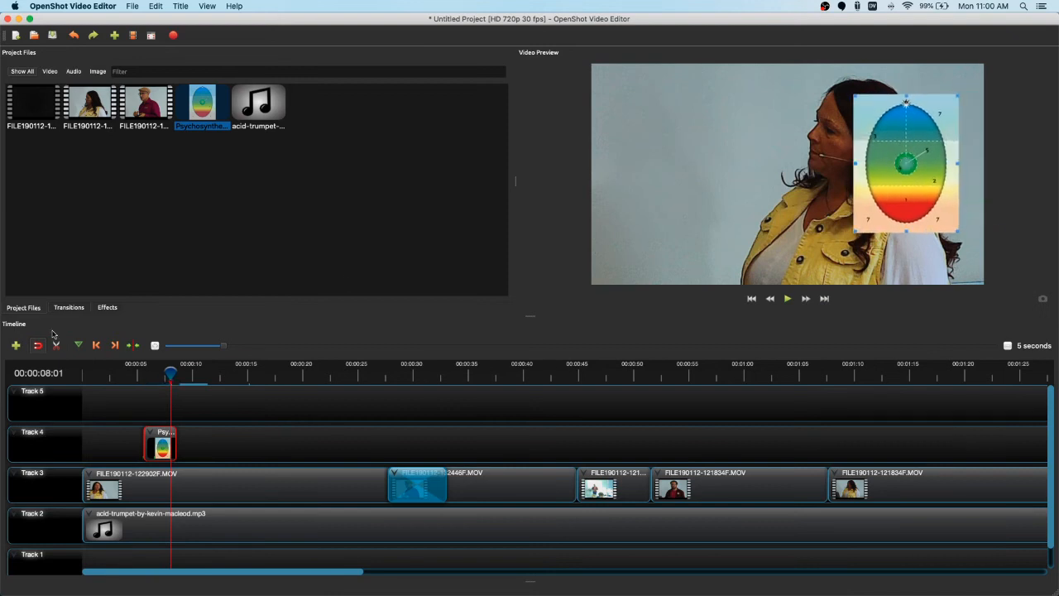
pyautogui.moveTo(170, 374); pyautogui.dragTo(146, 373)
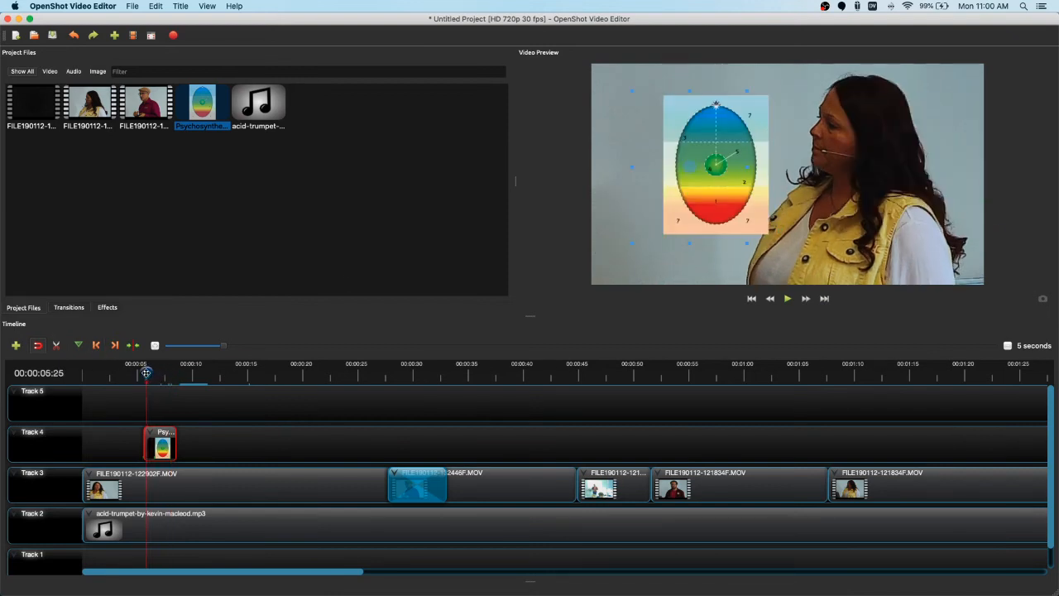
pyautogui.press('space')
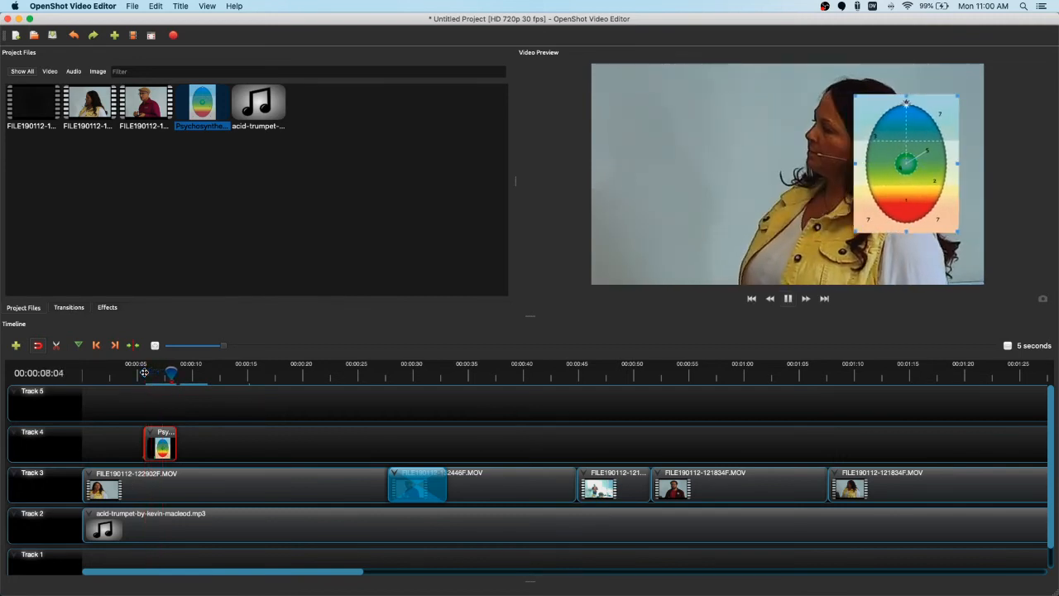
pyautogui.press('space')
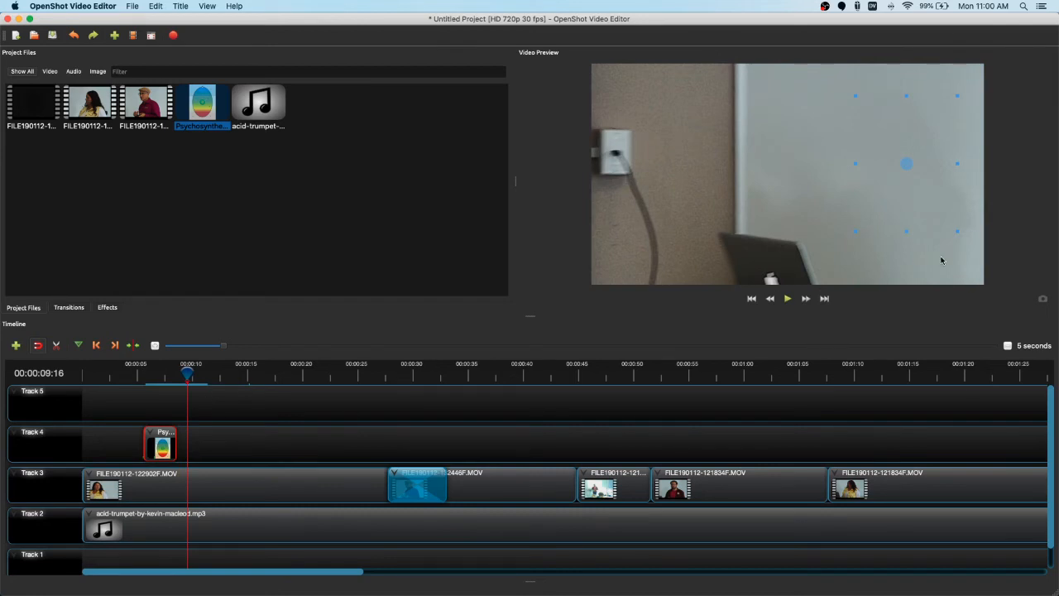
# Step: Try to turn off Transform on the Track 4 image clip, with the playhead at 00:00:07:10
pyautogui.rightClick(170, 447)
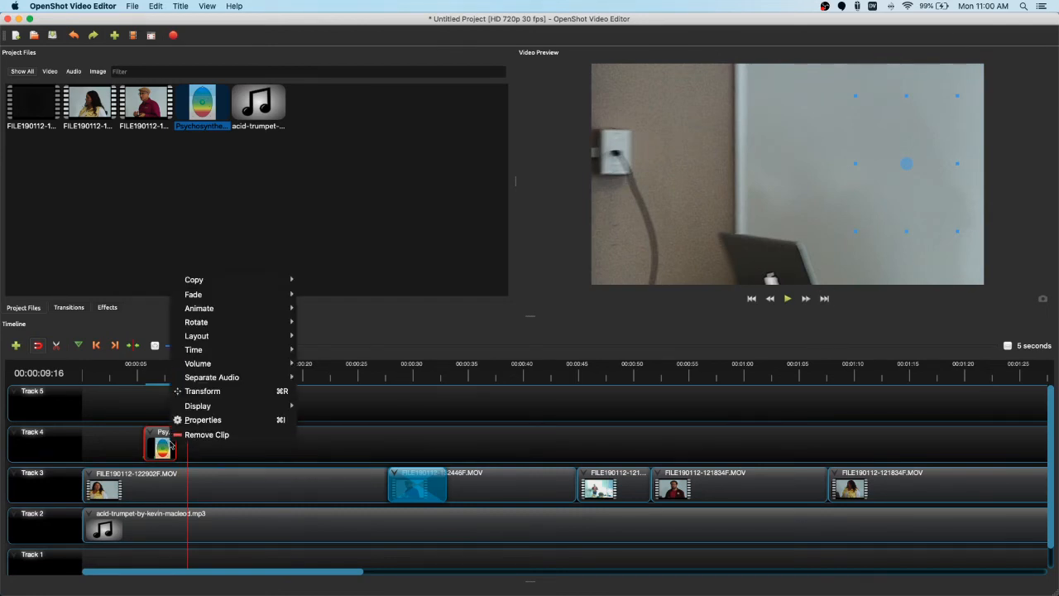
pyautogui.click(246, 393)
pyautogui.click(163, 374)
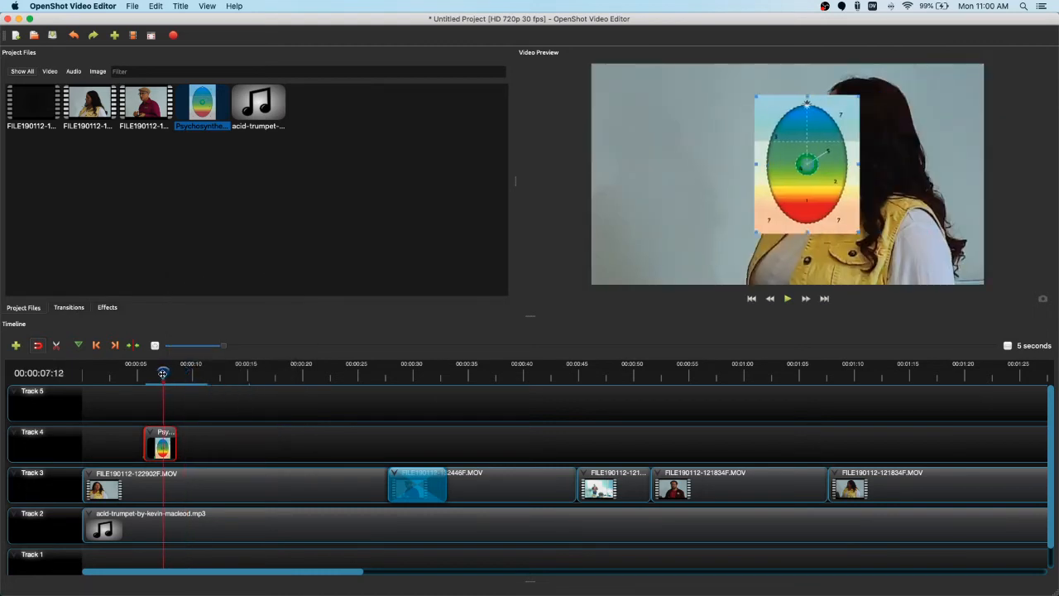
pyautogui.rightClick(157, 429)
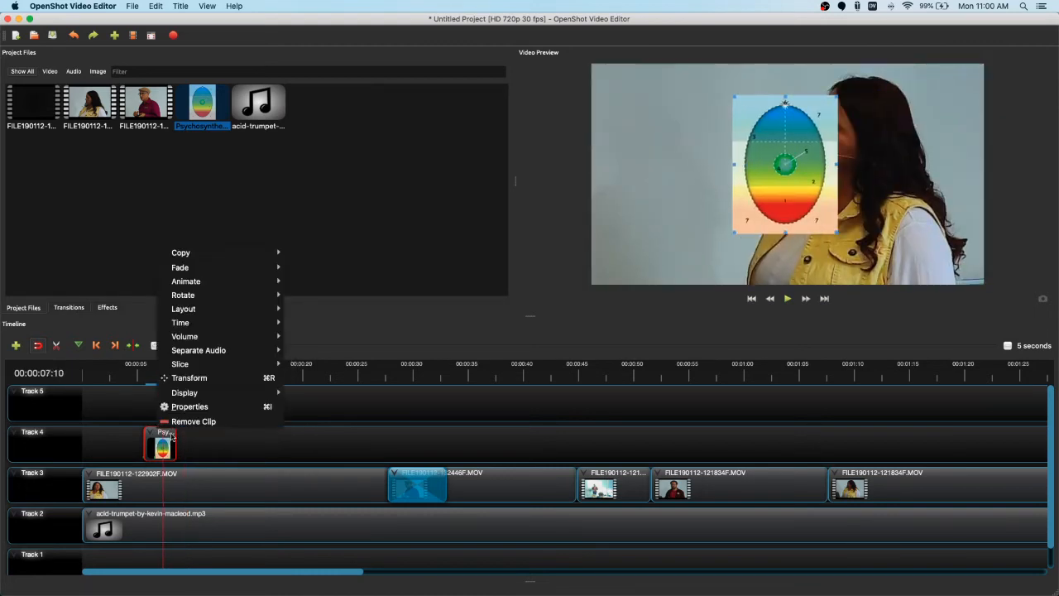
pyautogui.click(228, 378)
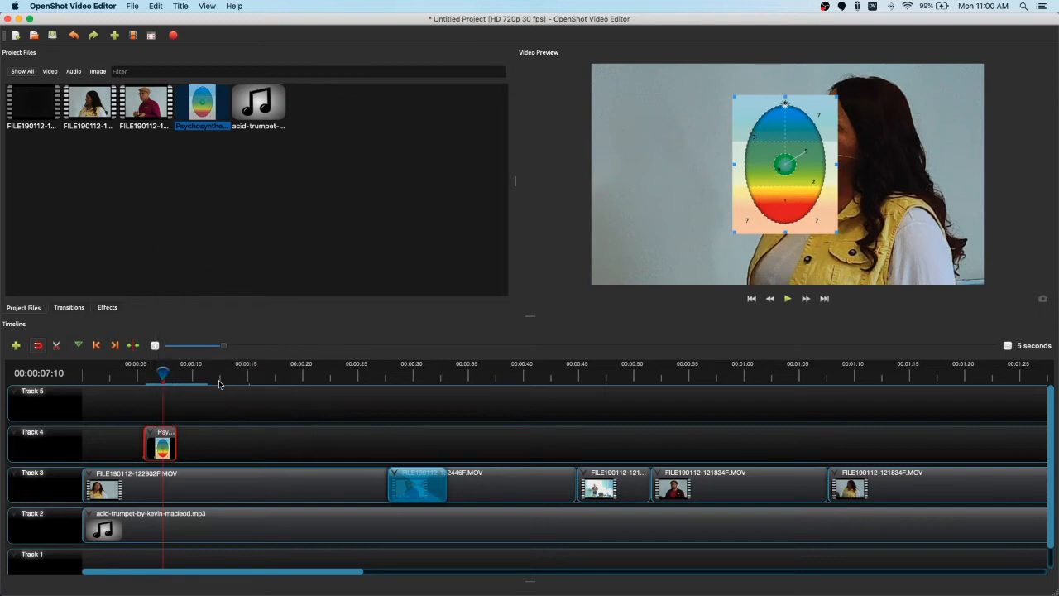
pyautogui.rightClick(169, 437)
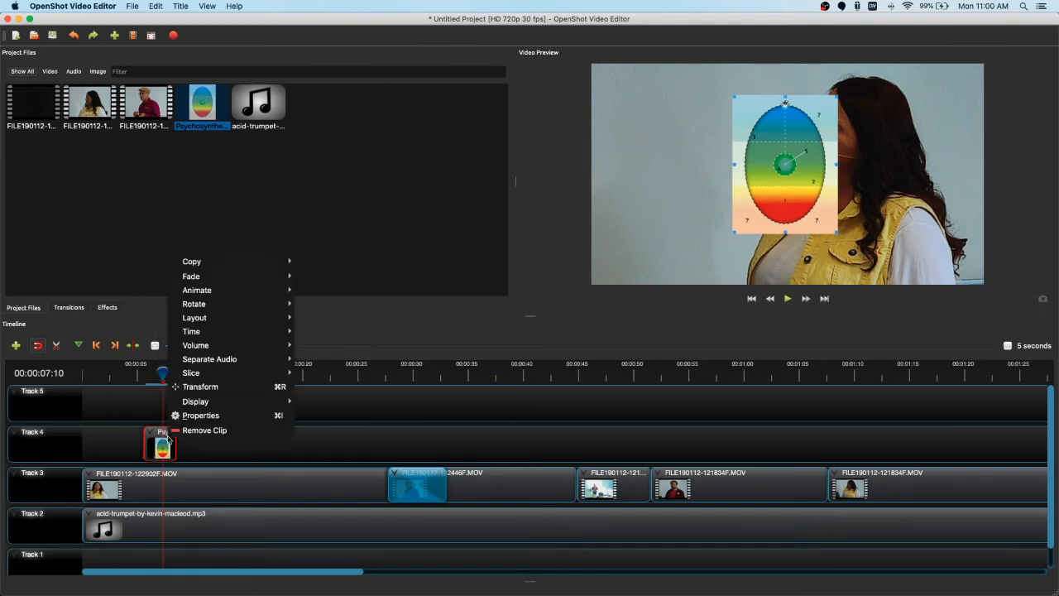
pyautogui.click(215, 388)
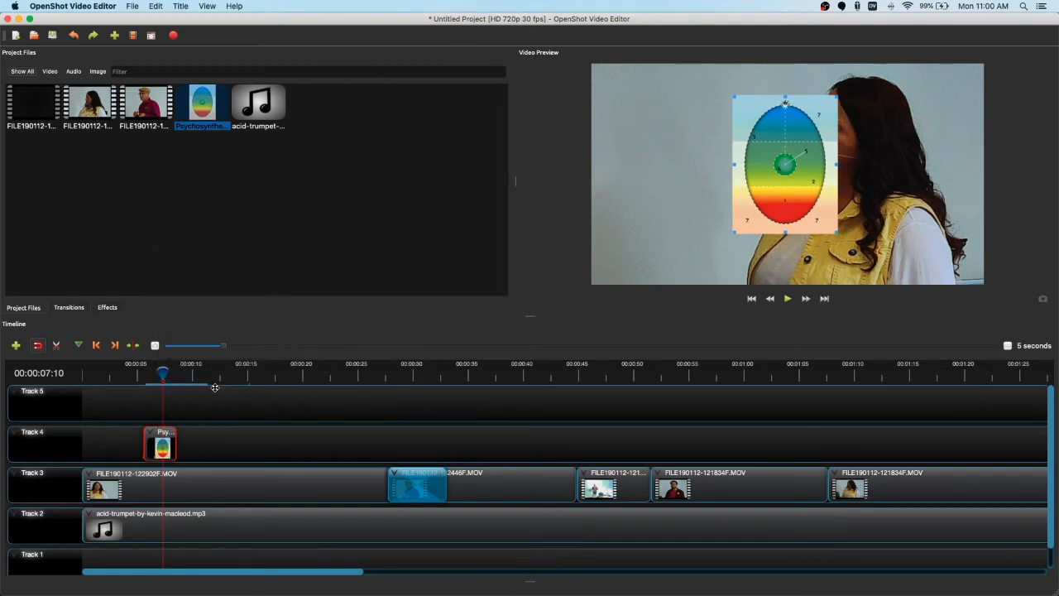
# Step: Scrub and play through the overlay image clip on Track 4 to examine how the image moves across the frame
pyautogui.rightClick(154, 440)
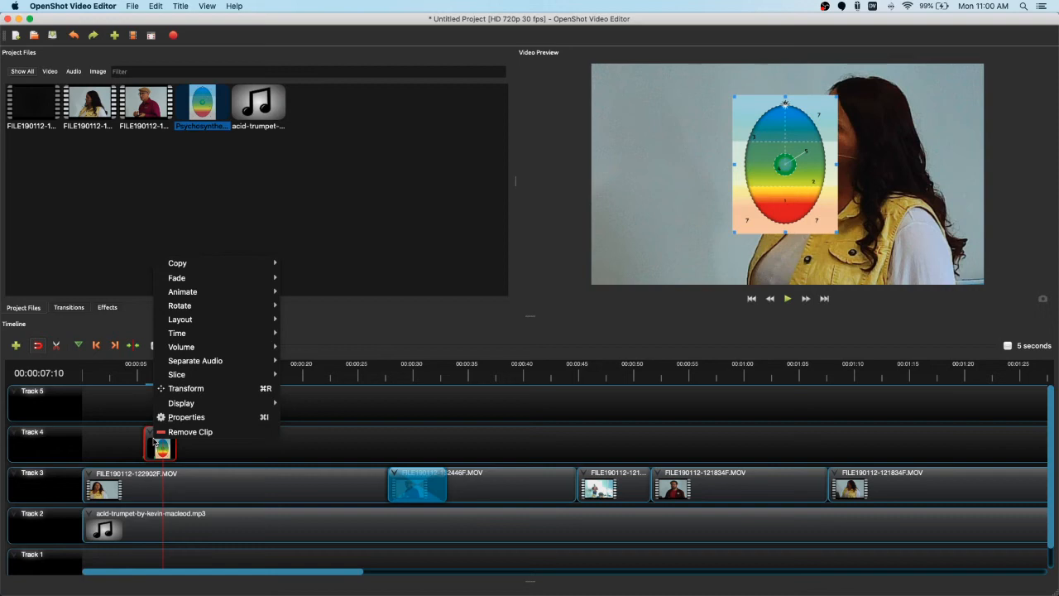
pyautogui.click(148, 443)
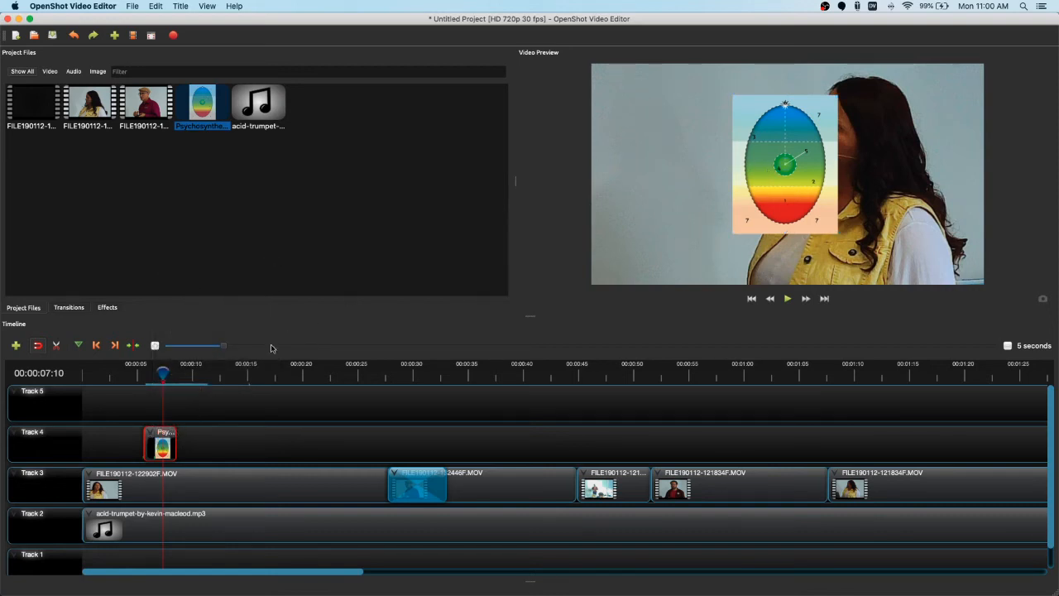
pyautogui.moveTo(165, 374); pyautogui.dragTo(162, 374)
pyautogui.rightClick(151, 437)
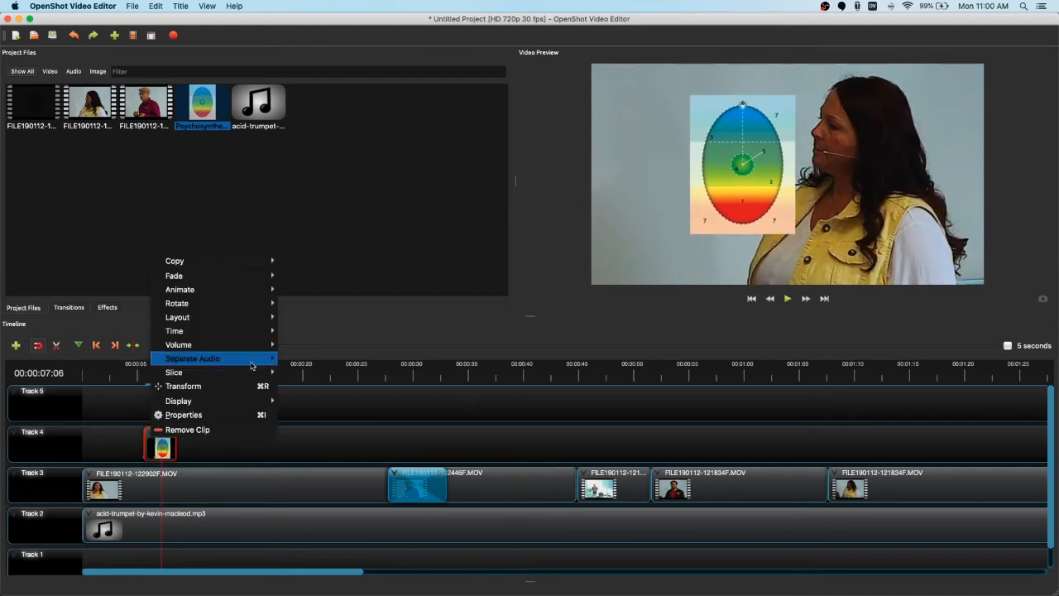
pyautogui.click(236, 383)
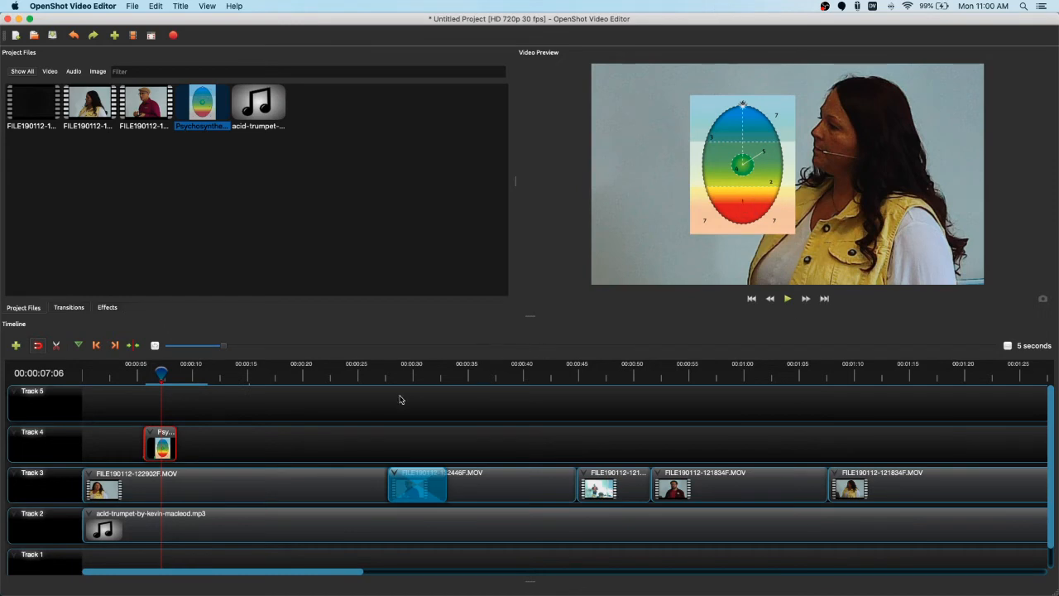
pyautogui.click(164, 372)
pyautogui.moveTo(164, 372)
pyautogui.mouseDown()
pyautogui.moveTo(154, 372)
pyautogui.moveTo(169, 372)
pyautogui.mouseUp()
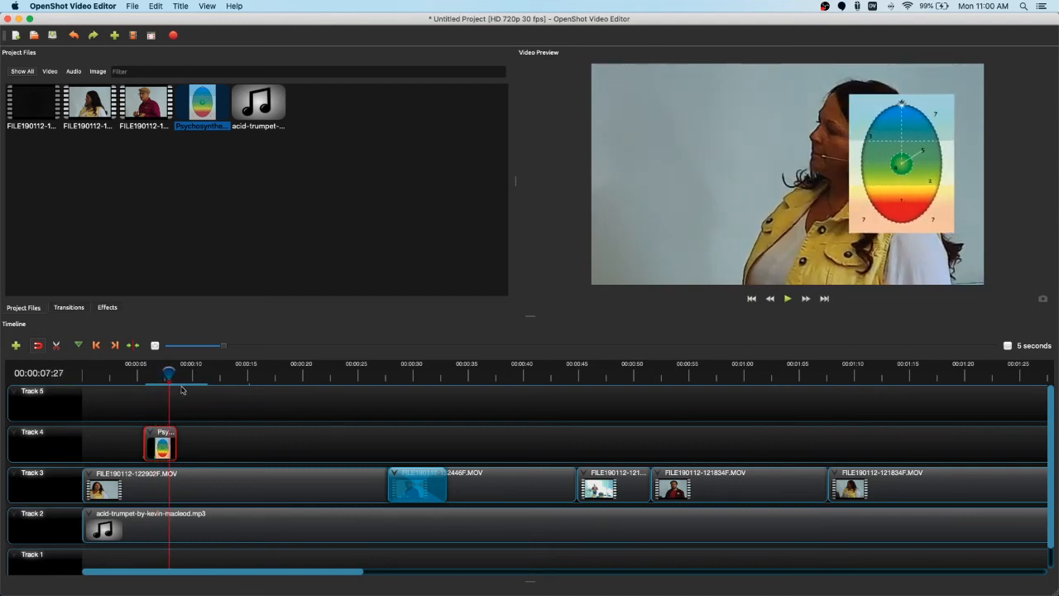
pyautogui.moveTo(155, 458); pyautogui.dragTo(154, 458)
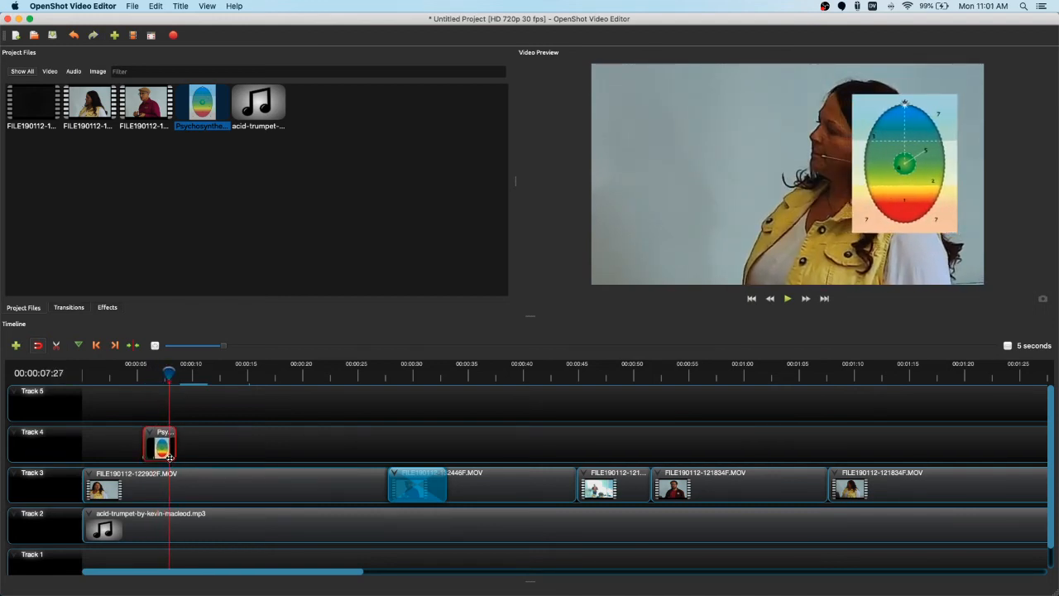
pyautogui.press('space')
pyautogui.press('space')
pyautogui.click(171, 373)
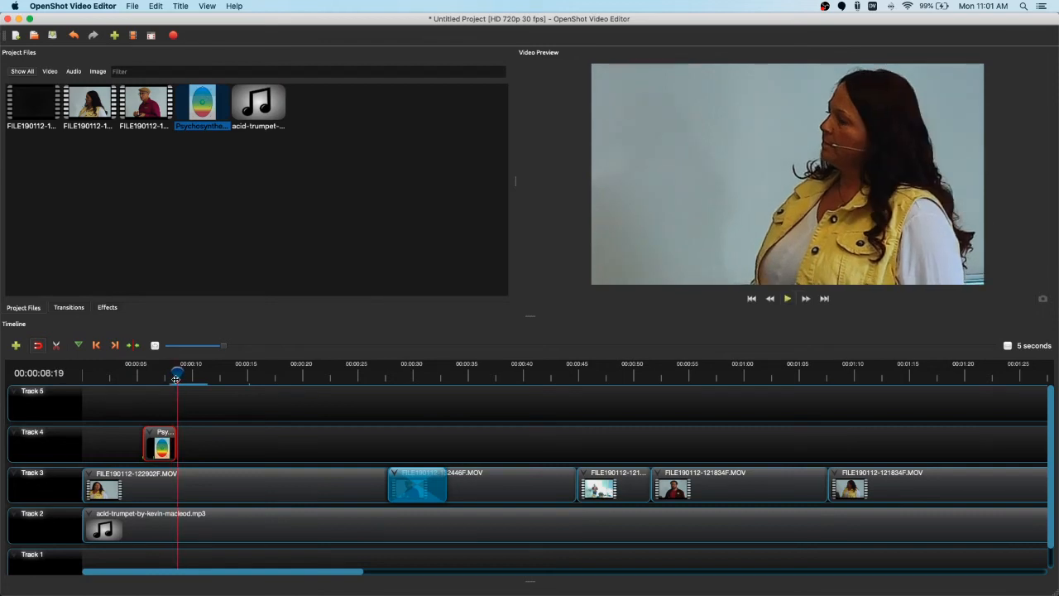
# Step: Remove the animation from the overlay image clip on Track 4 and scrub through the clip to check it
pyautogui.rightClick(159, 438)
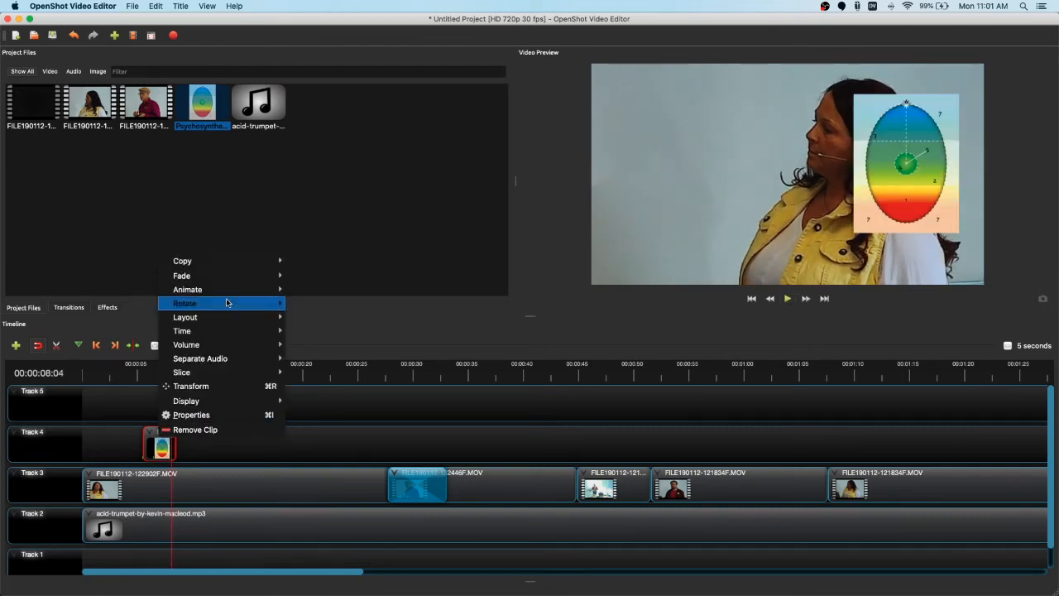
pyautogui.moveTo(228, 290)
pyautogui.click(335, 290)
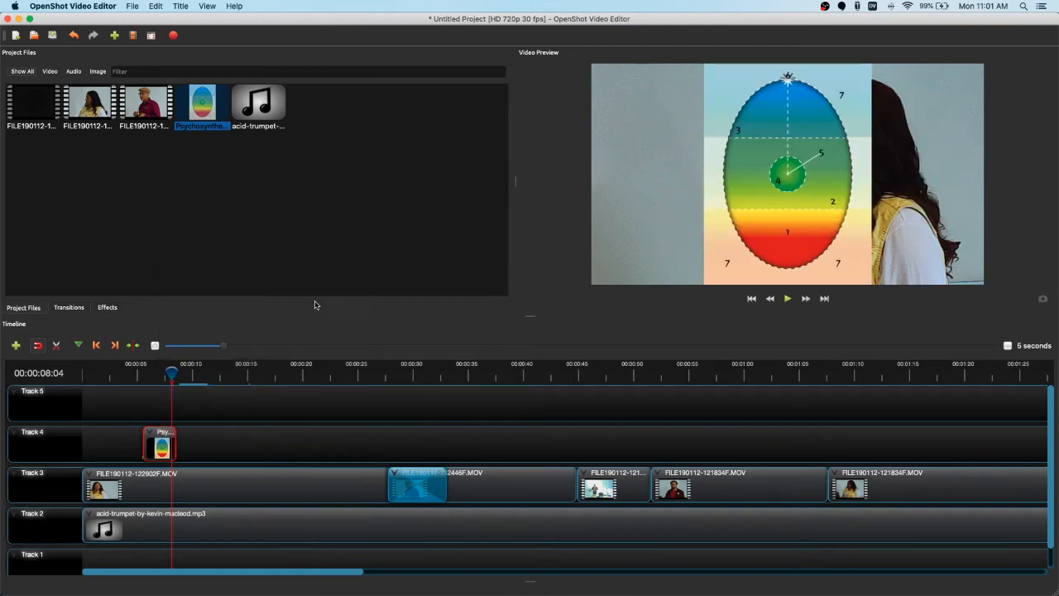
pyautogui.click(166, 373)
pyautogui.moveTo(166, 373); pyautogui.dragTo(151, 373)
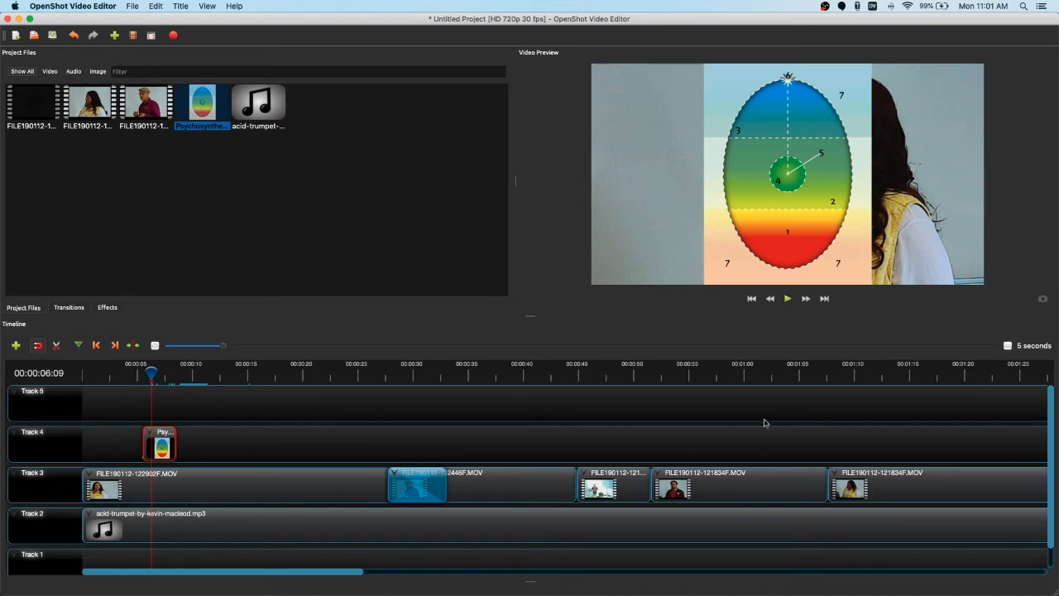
pyautogui.click(752, 299)
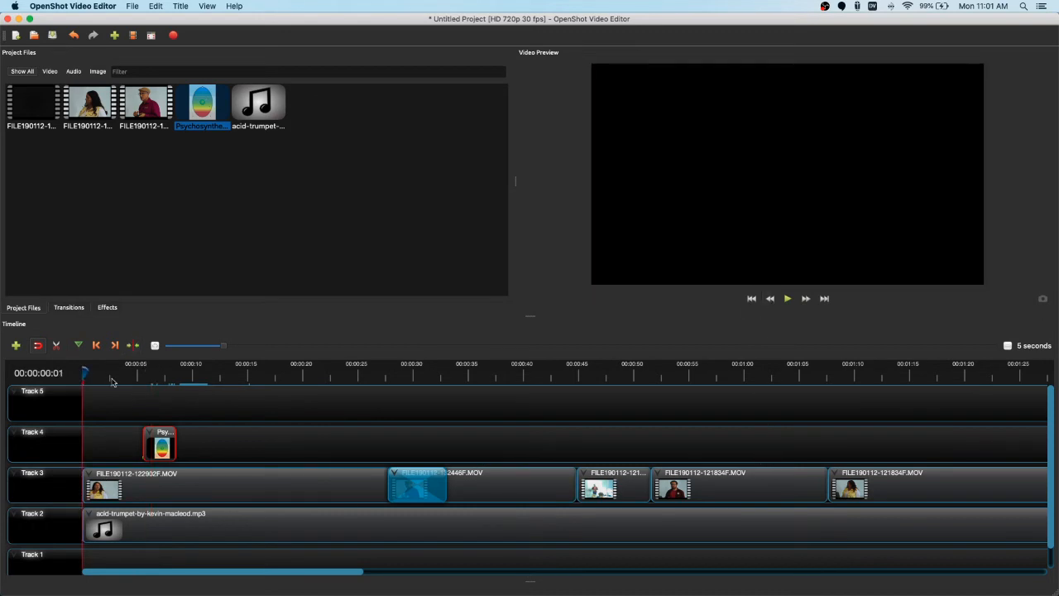
pyautogui.moveTo(85, 371); pyautogui.dragTo(159, 372)
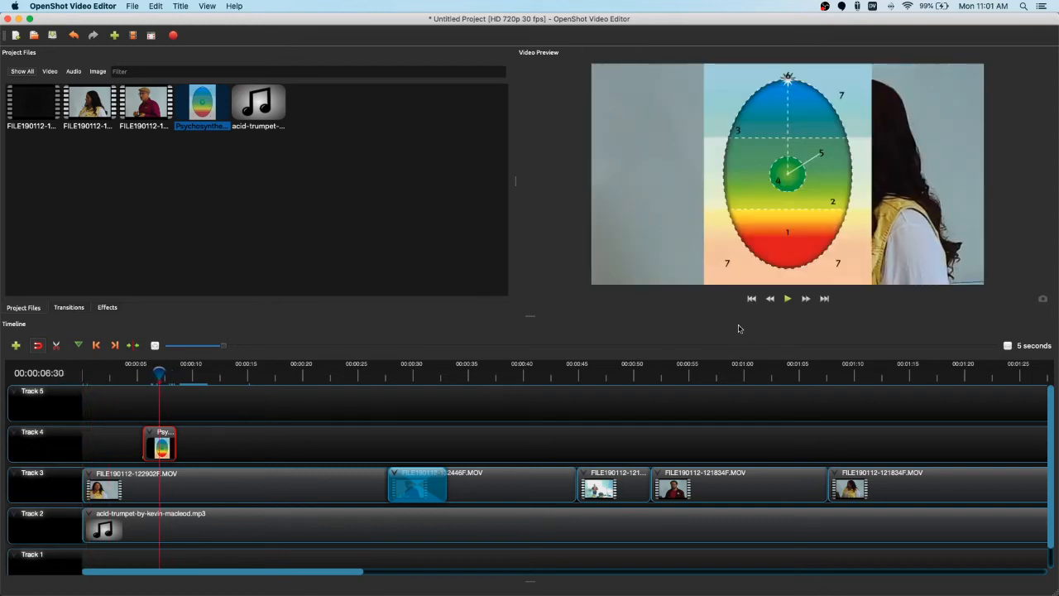
# Step: At the image clip's start (00:00:05:16), scale the image down and place it in the empty area beside the woman
pyautogui.click(770, 299)
pyautogui.press('space')
pyautogui.press('super+Left')
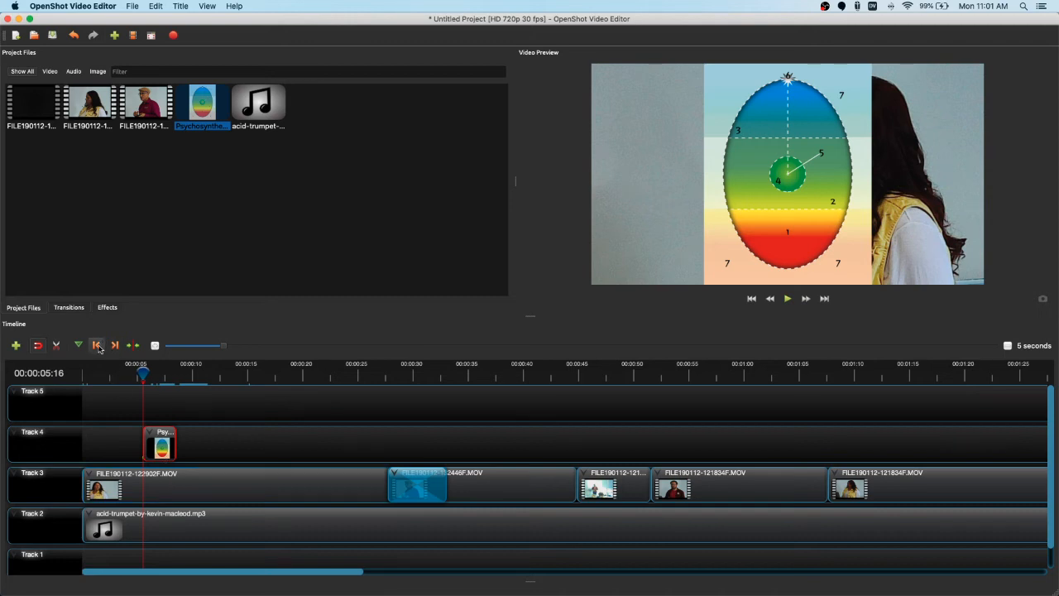
pyautogui.moveTo(143, 374); pyautogui.dragTo(167, 377)
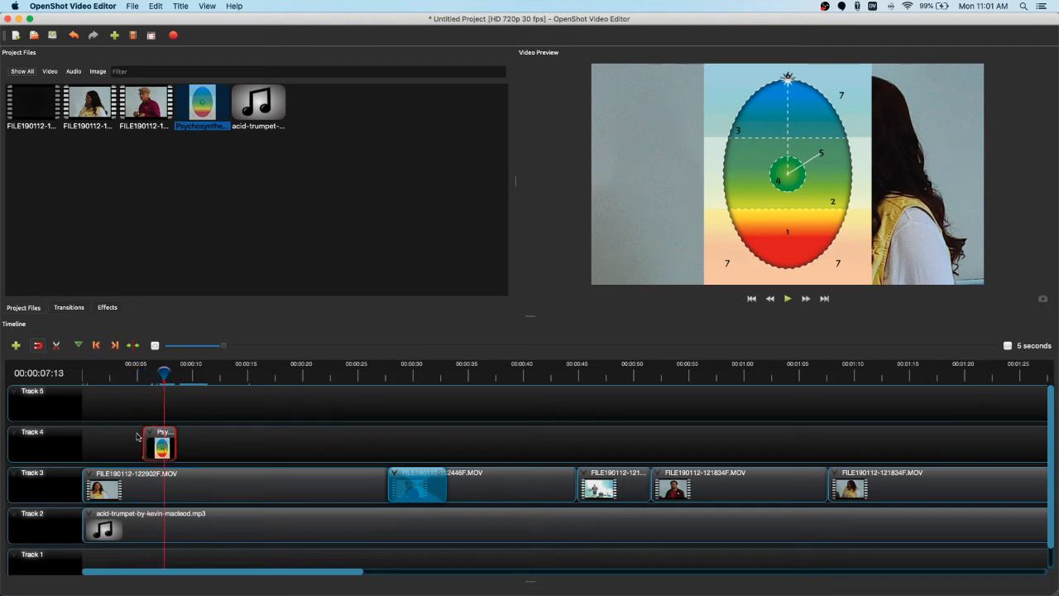
pyautogui.click(95, 347)
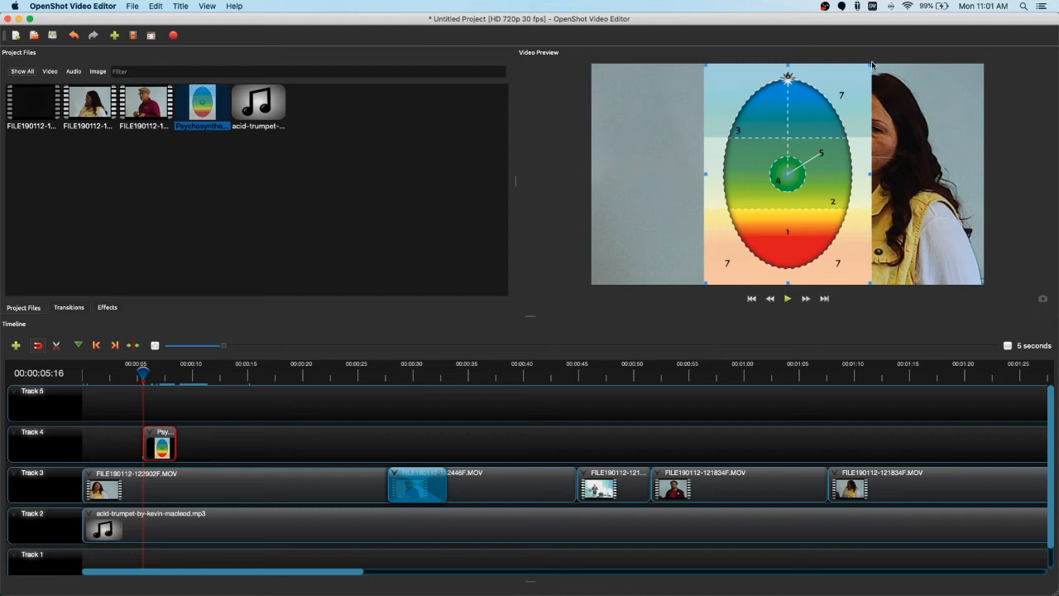
pyautogui.moveTo(870, 66); pyautogui.dragTo(772, 298)
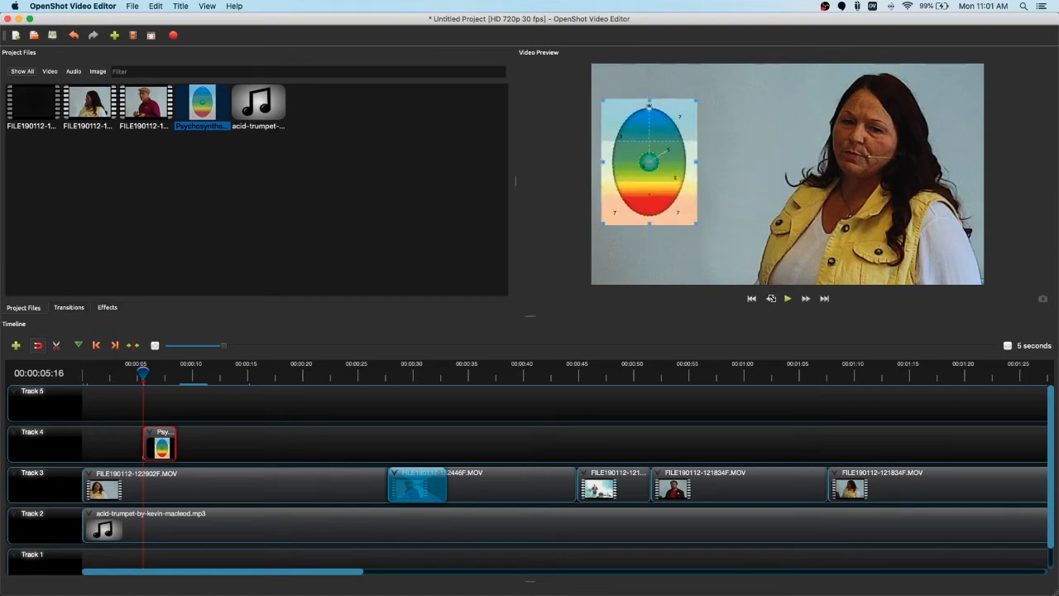
pyautogui.moveTo(650, 162); pyautogui.dragTo(670, 168)
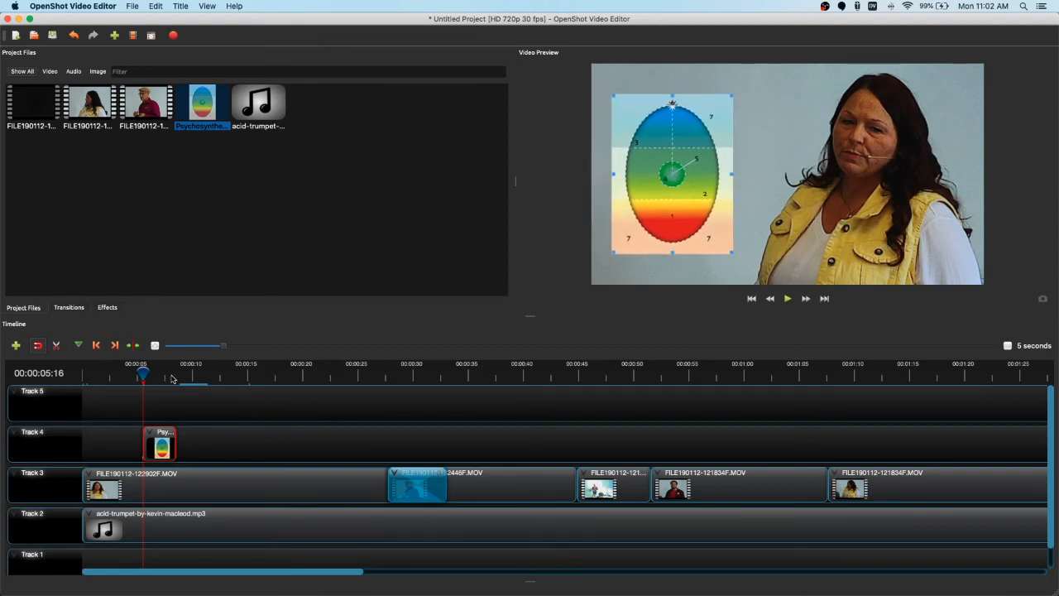
# Step: Play the overlay image clip and jump between its start and end to check the image's size and position
pyautogui.press('space')
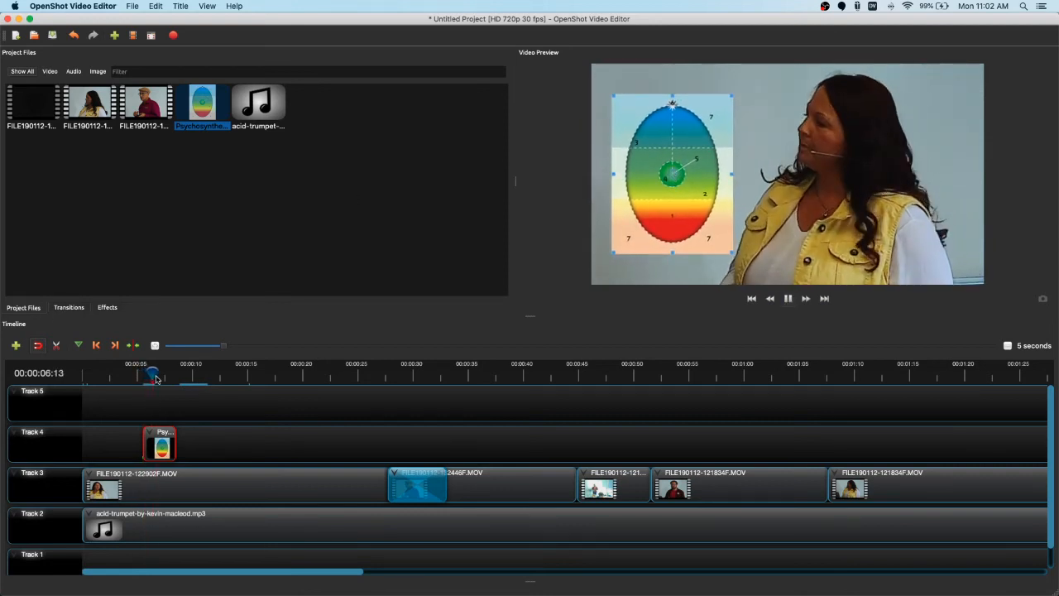
pyautogui.press('space')
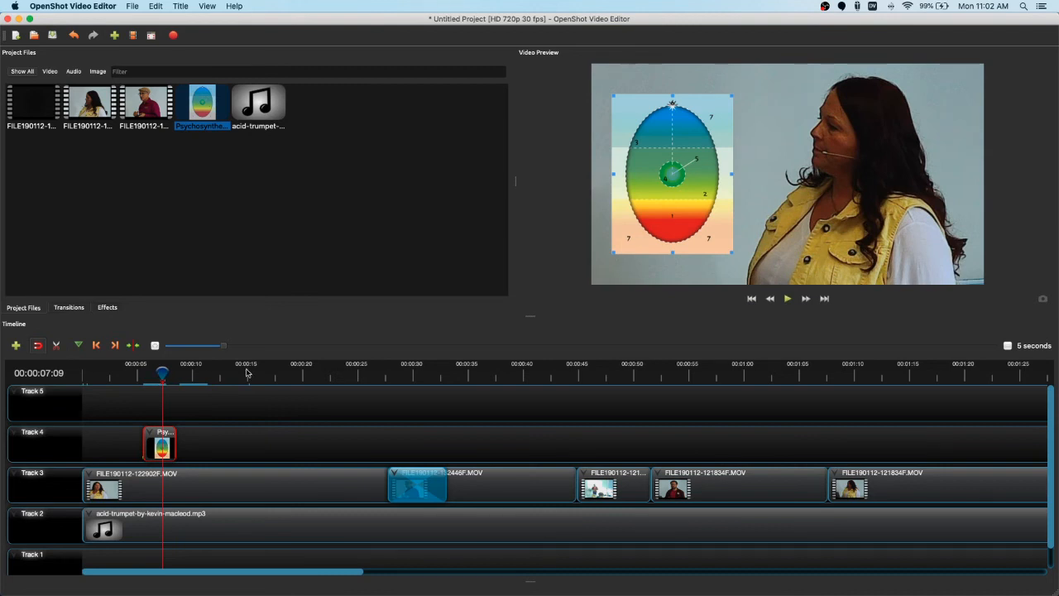
pyautogui.hotkey('ctrl', 'Left')
pyautogui.hotkey('ctrl', 'Right')
pyautogui.hotkey('ctrl', 'Left')
pyautogui.hotkey('ctrl', 'Right')
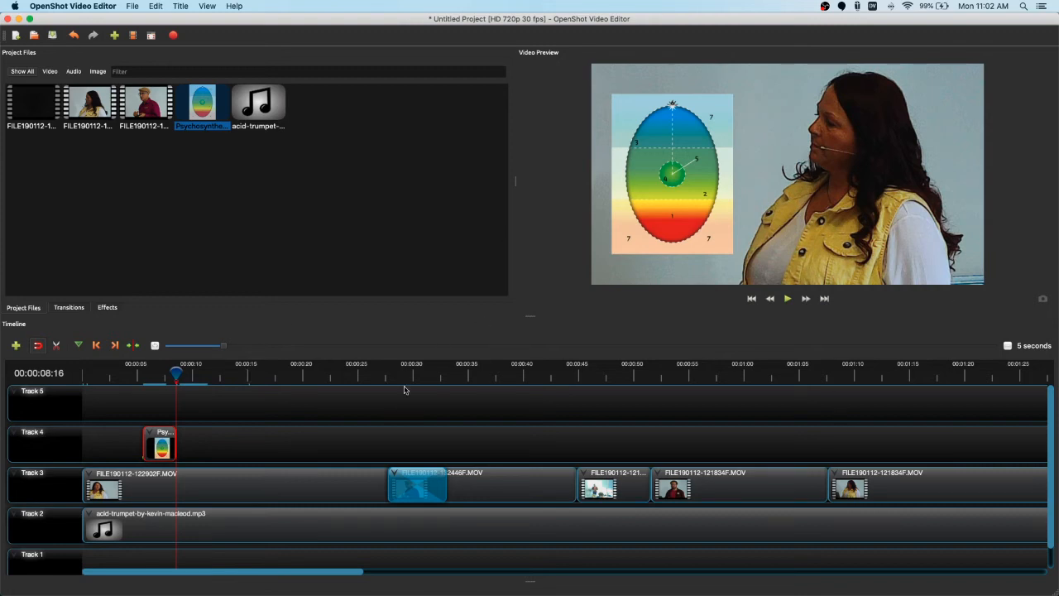
# Step: Move the playhead to 00:00:10:16 and start creating a new static title
pyautogui.moveTo(175, 373); pyautogui.dragTo(198, 379)
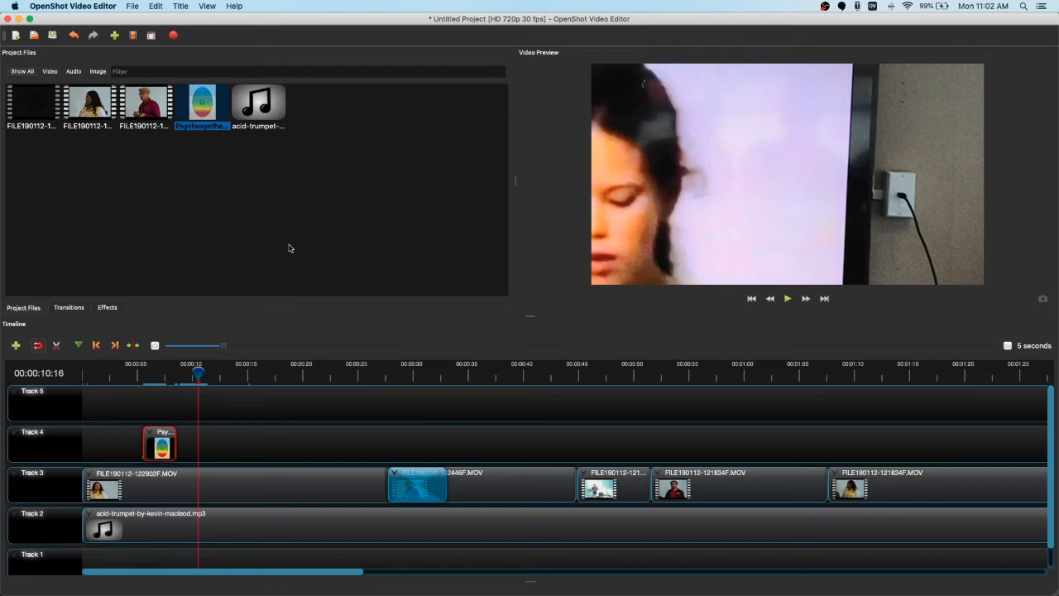
pyautogui.click(179, 5)
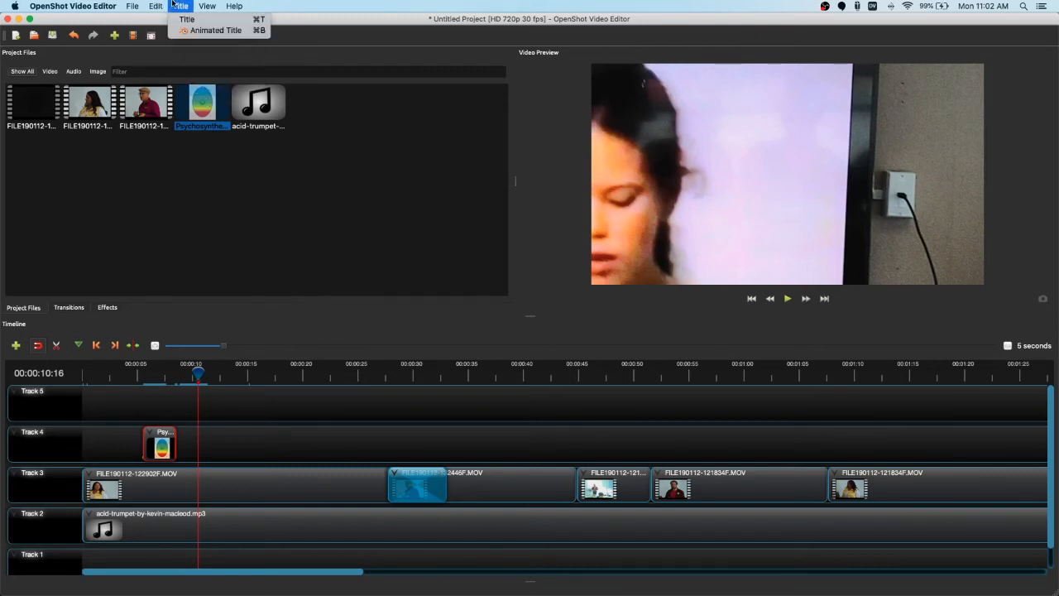
pyautogui.click(166, 58)
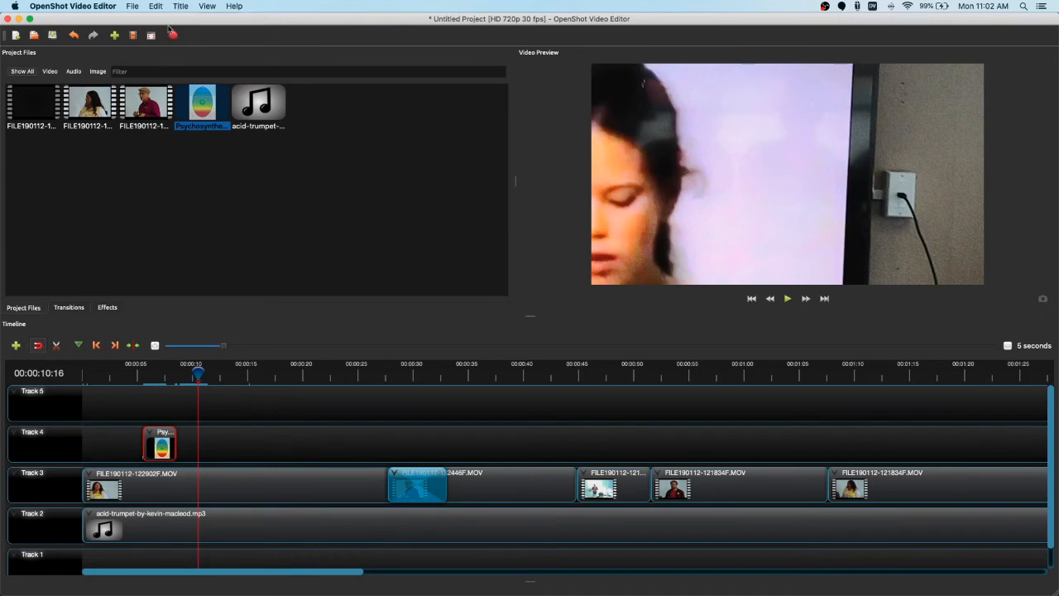
pyautogui.click(180, 6)
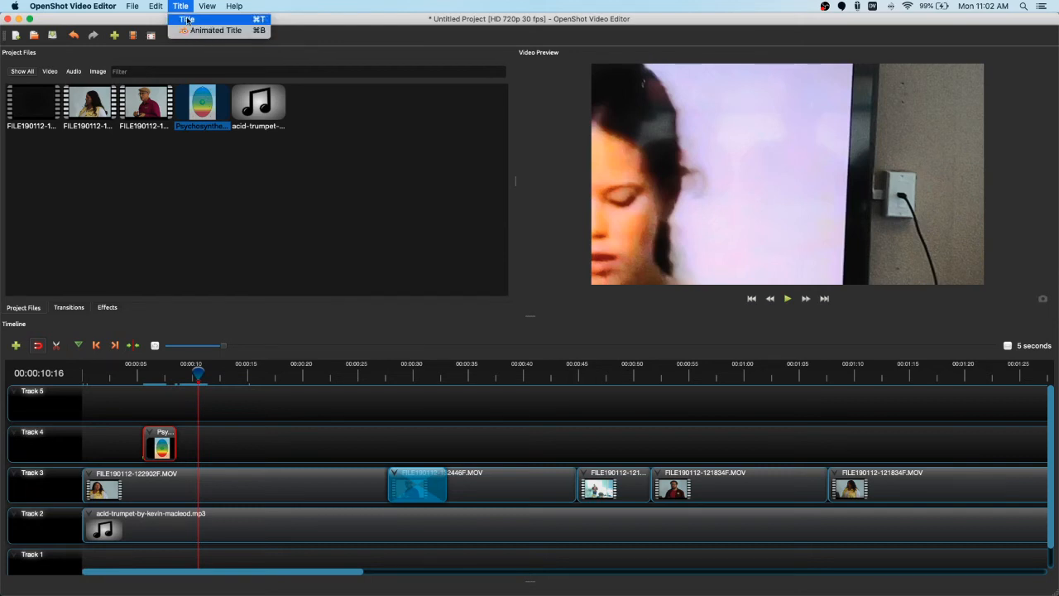
pyautogui.click(187, 18)
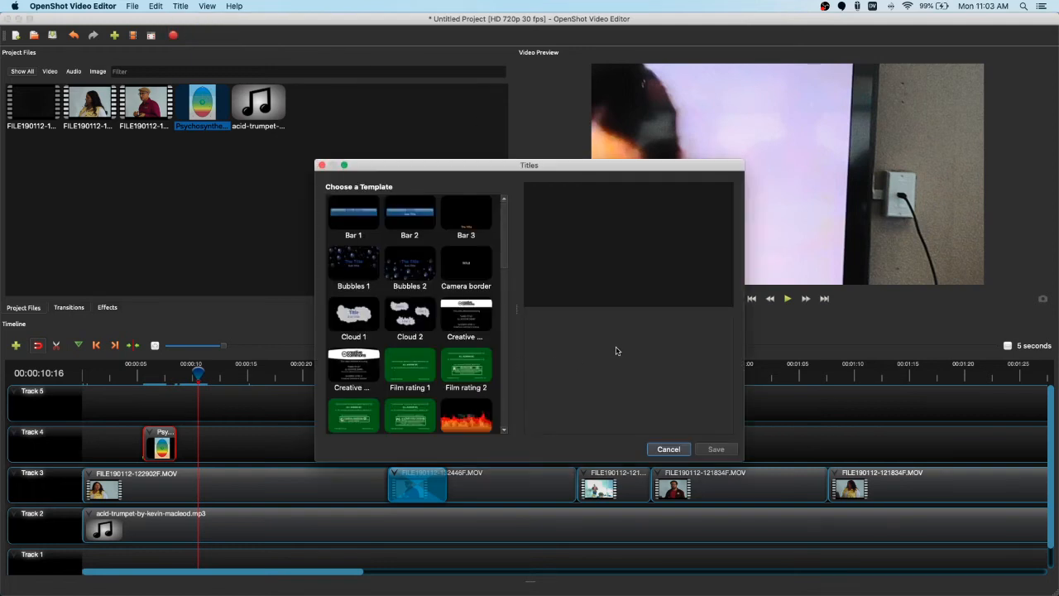
# Step: Browse the whole list of title templates to examine the available designs
pyautogui.scroll(-10, 471, 322)
pyautogui.scroll(10, 472, 321)
pyautogui.scroll(-10, 476, 318)
pyautogui.scroll(10, 480, 317)
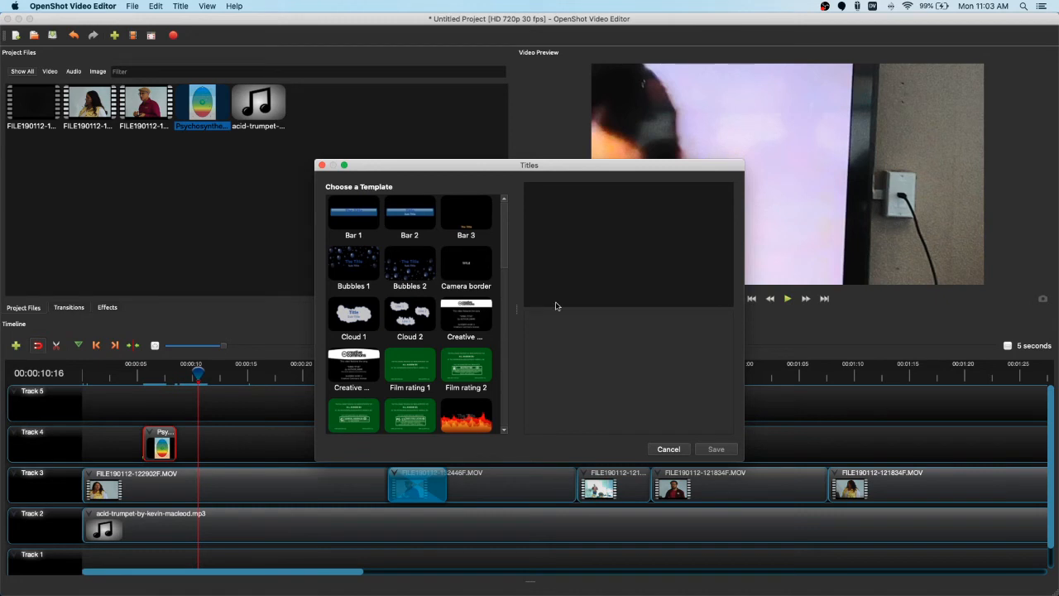
pyautogui.scroll(-10, 446, 336)
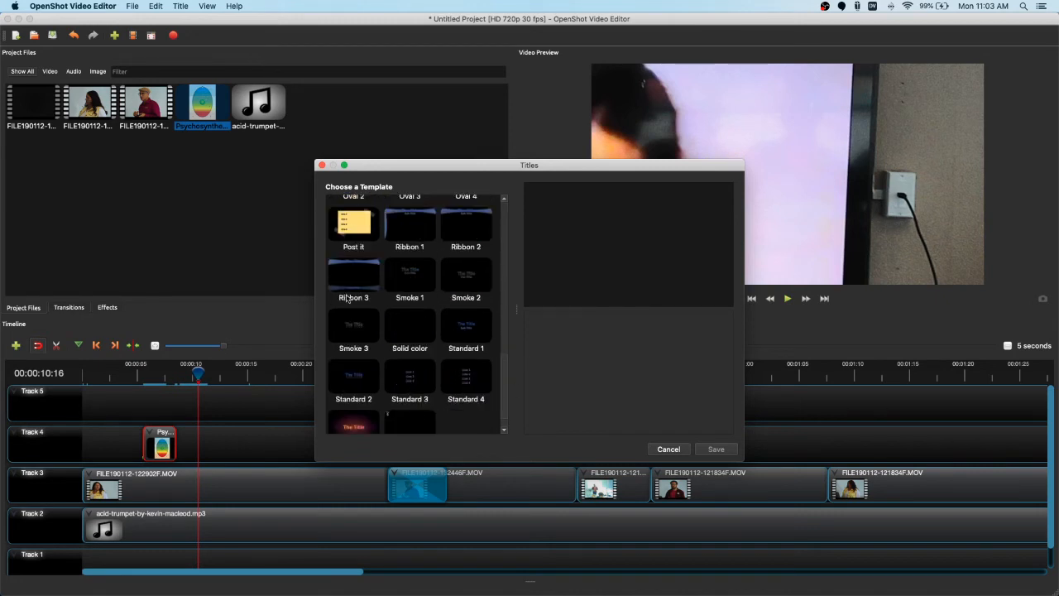
pyautogui.scroll(10, 408, 332)
pyautogui.scroll(-10, 422, 338)
pyautogui.scroll(5, 427, 343)
pyautogui.scroll(-5, 435, 356)
pyautogui.scroll(10, 439, 389)
pyautogui.scroll(-10, 409, 340)
pyautogui.scroll(5, 410, 343)
pyautogui.scroll(-5, 413, 346)
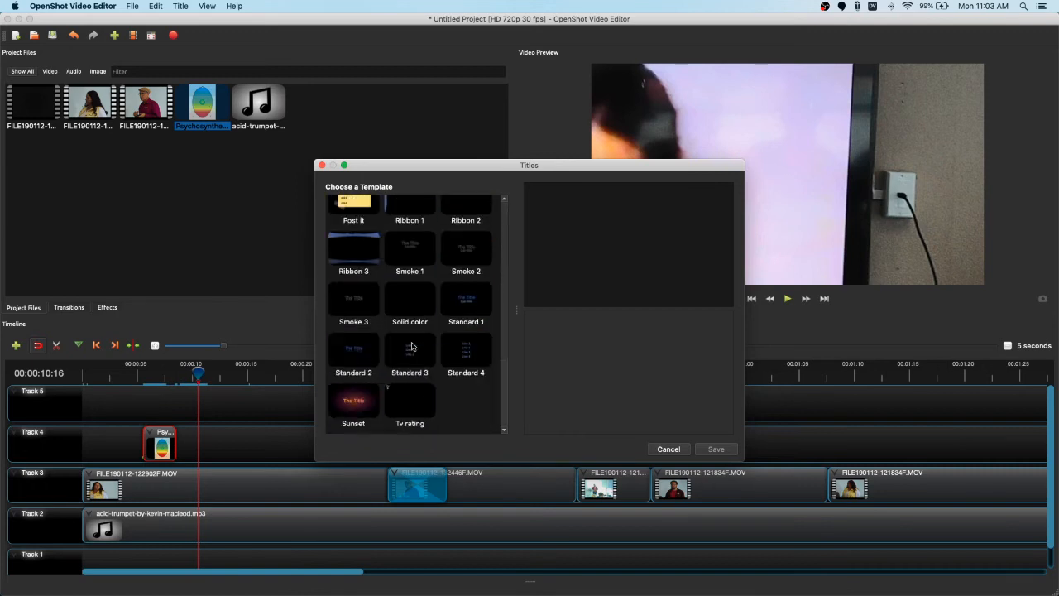
pyautogui.scroll(10, 453, 381)
# Step: Compare the Bar 3 and Camera border title templates and choose Bar 3
pyautogui.click(466, 212)
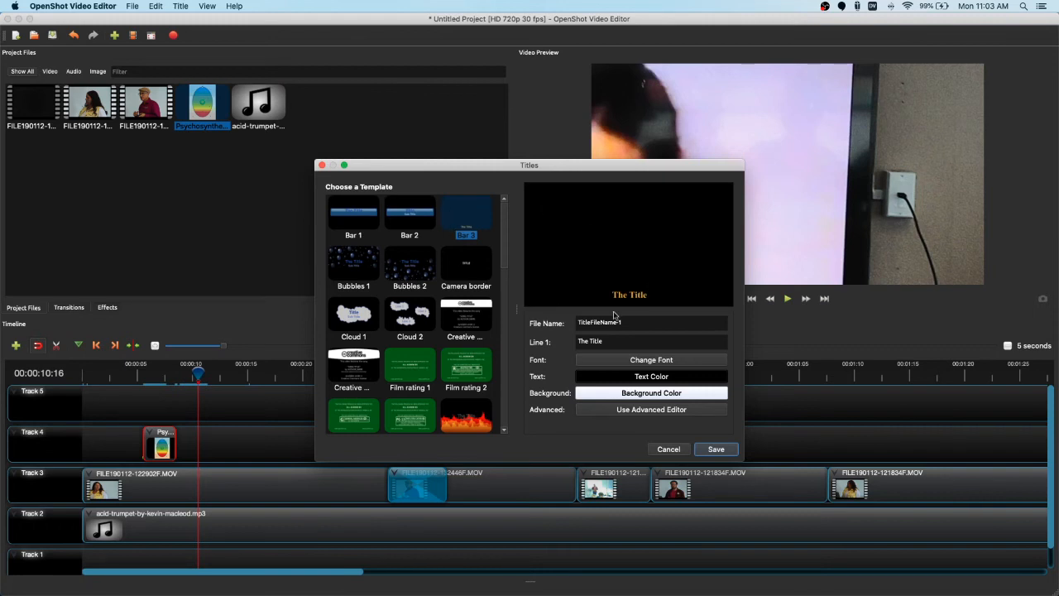
pyautogui.click(467, 271)
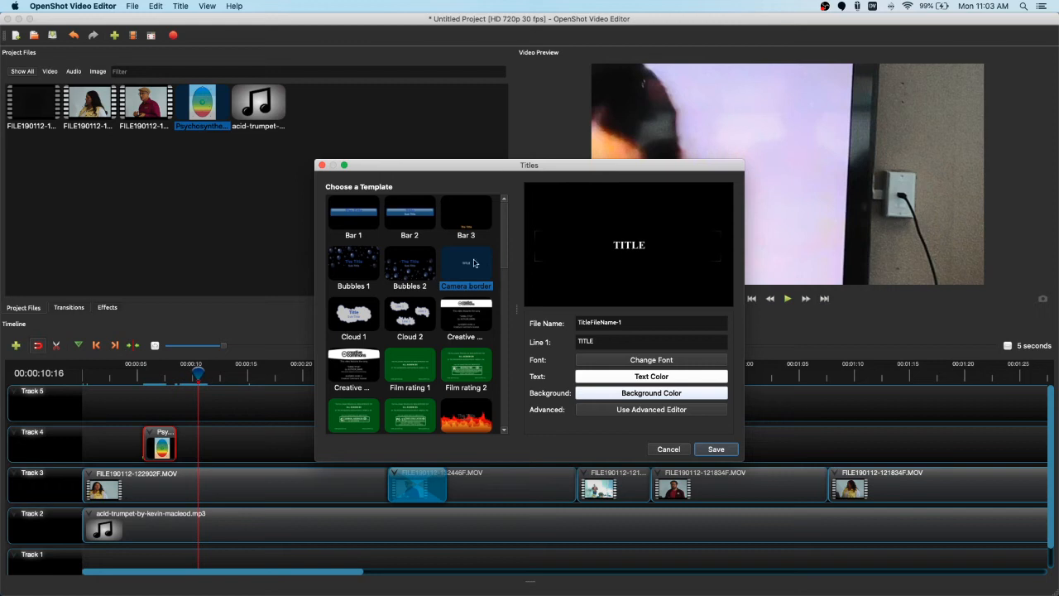
pyautogui.scroll(-2, 480, 291)
pyautogui.scroll(-5, 480, 290)
pyautogui.scroll(10, 435, 322)
pyautogui.click(477, 224)
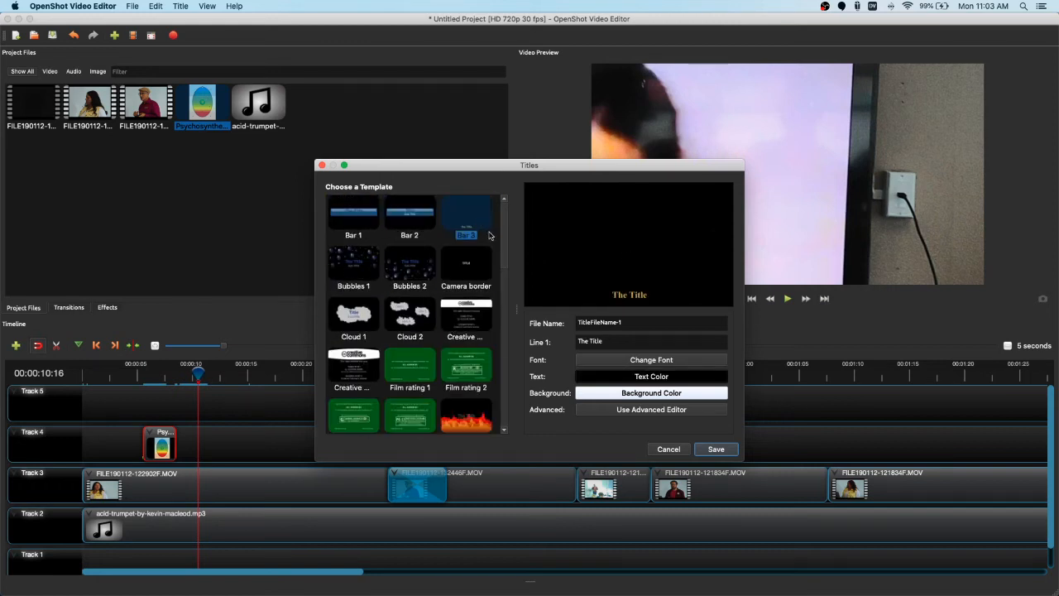
# Step: Name the title file "example subtitle" and set its text line to "Hello World from openShot"
pyautogui.moveTo(649, 321); pyautogui.dragTo(533, 314)
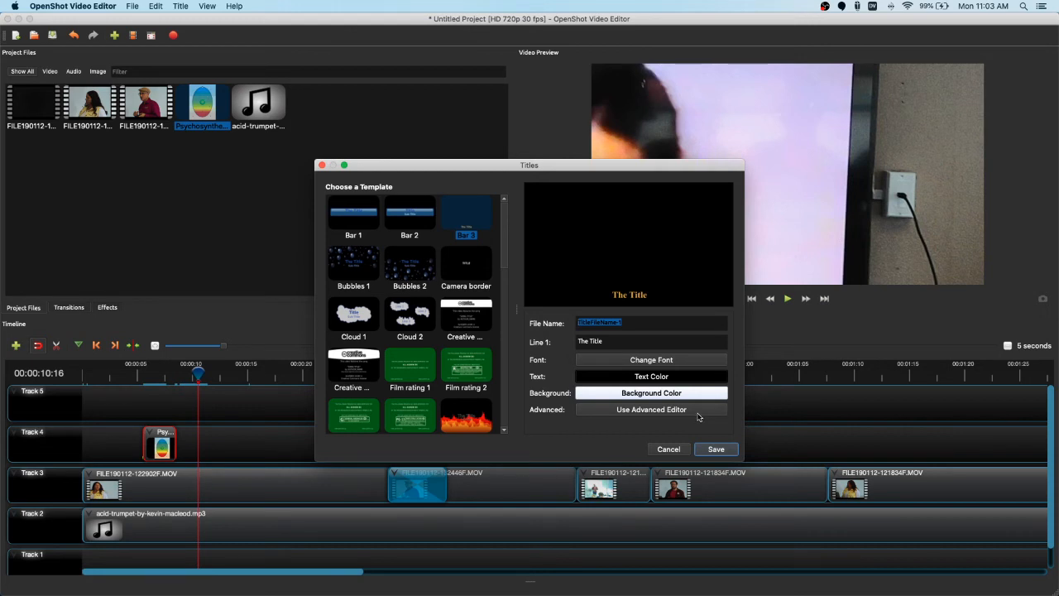
pyautogui.write('example subtitle')
pyautogui.tripleClick(612, 339)
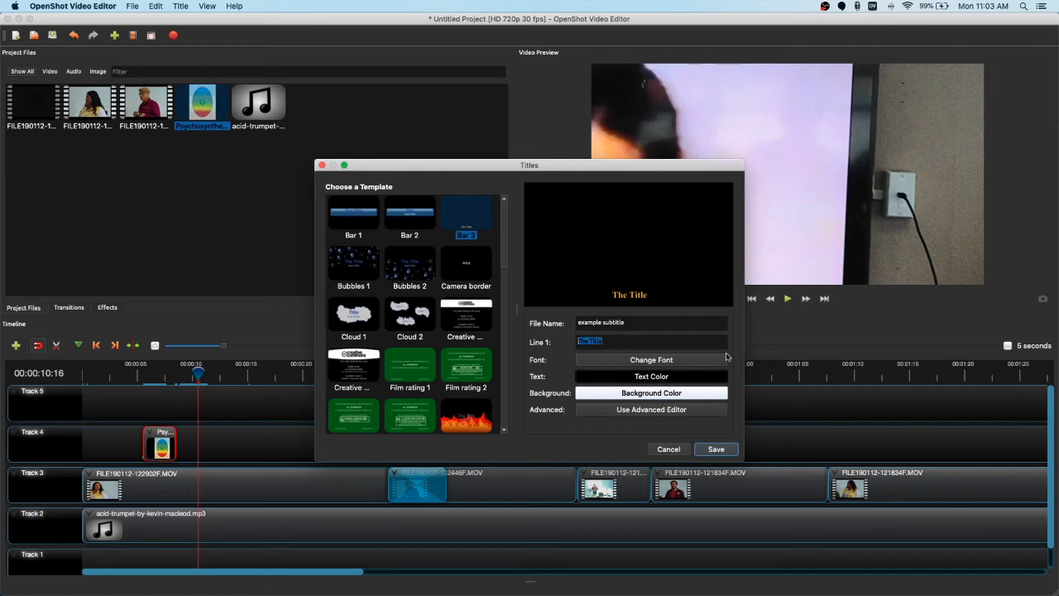
pyautogui.write('Hello World from openShot')
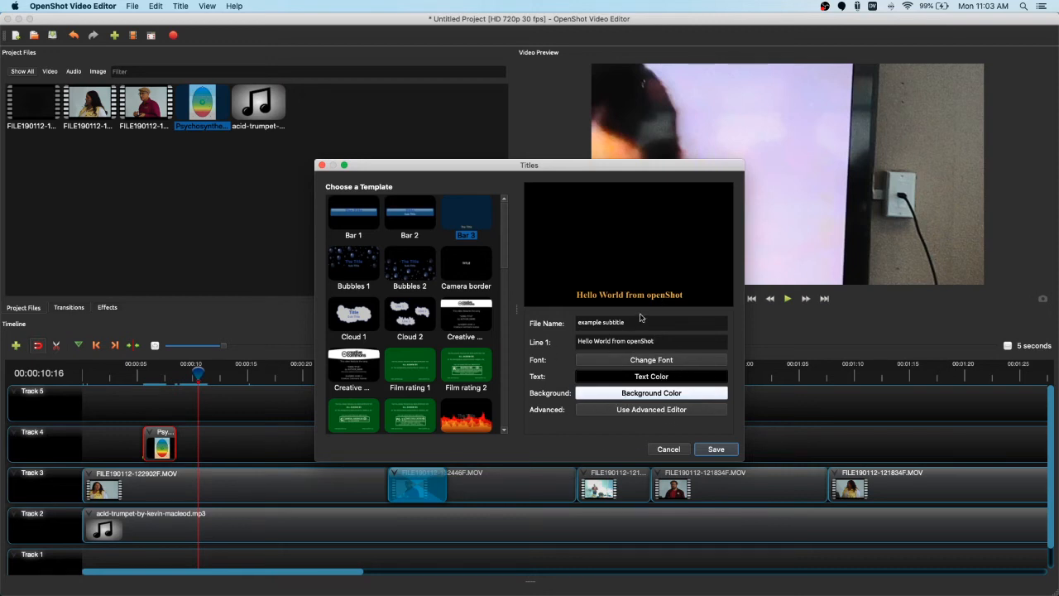
# Step: Set the subtitle title's font to Helvetica Regular, pick a font size, and save the title to the project
pyautogui.click(651, 364)
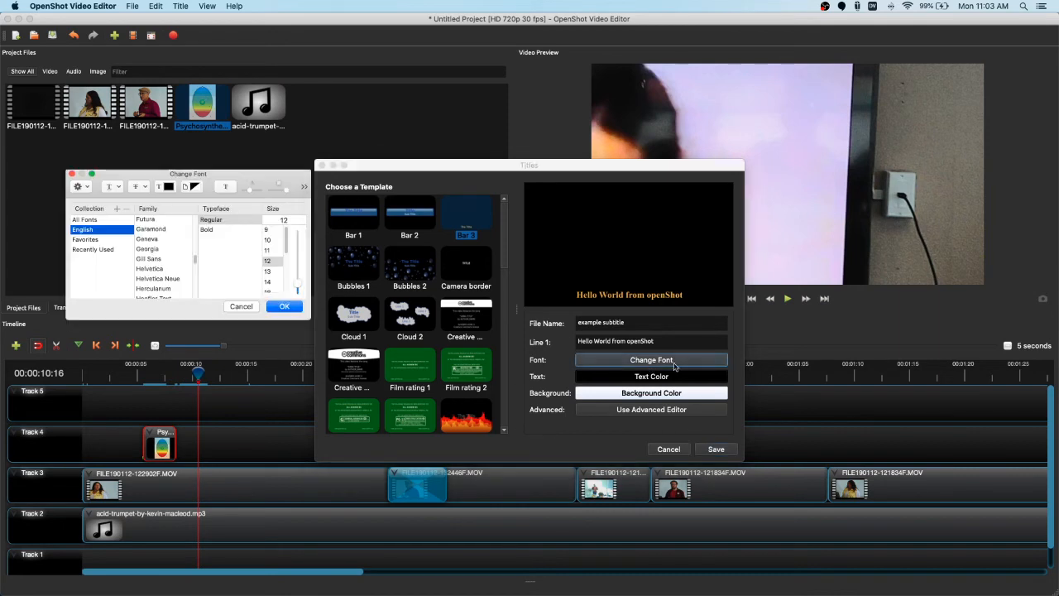
pyautogui.moveTo(242, 186); pyautogui.dragTo(538, 231)
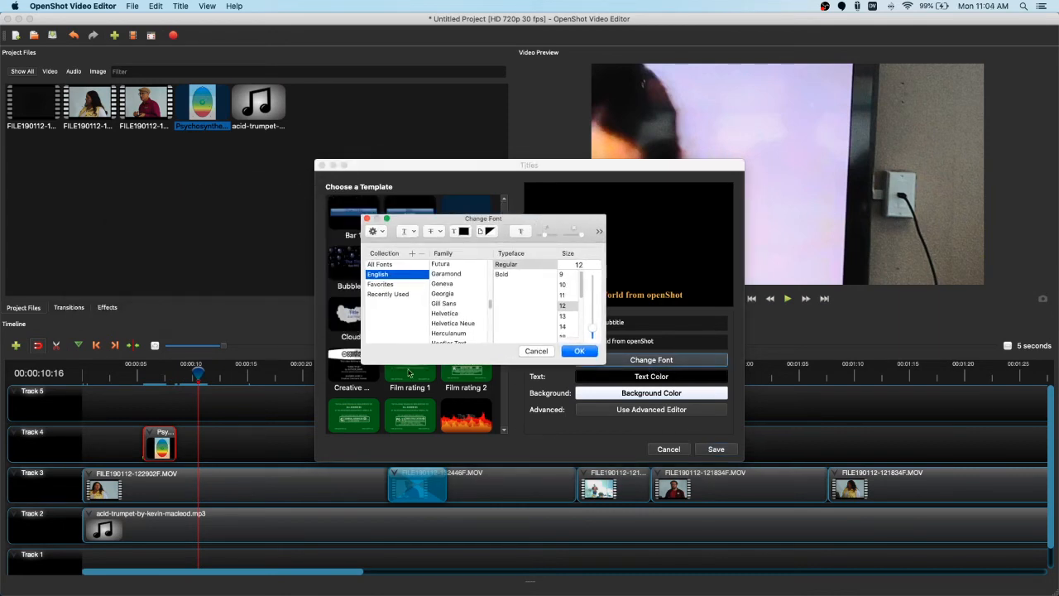
pyautogui.click(459, 316)
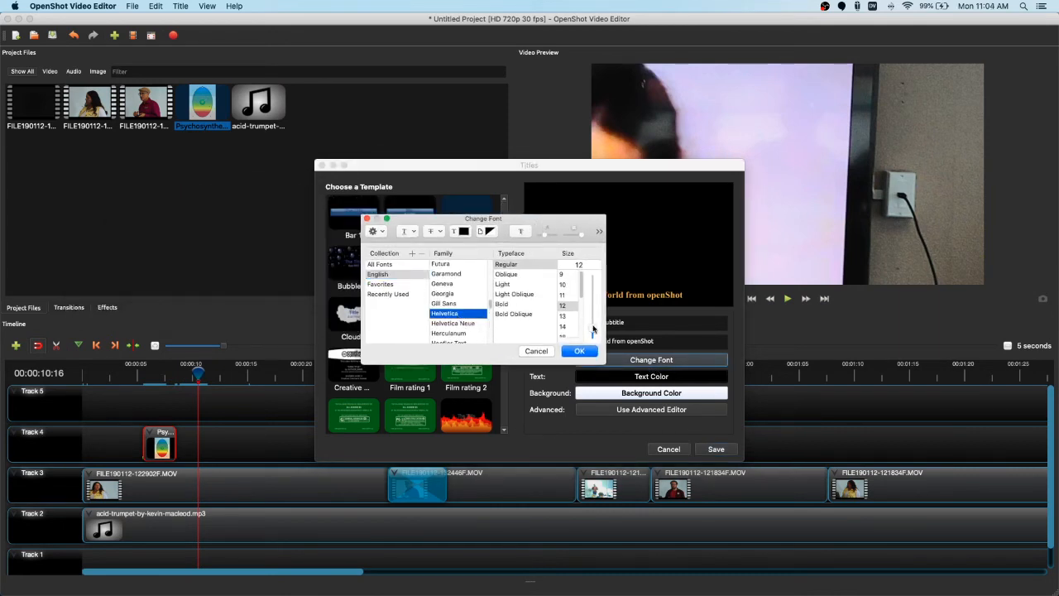
pyautogui.click(564, 326)
pyautogui.click(592, 355)
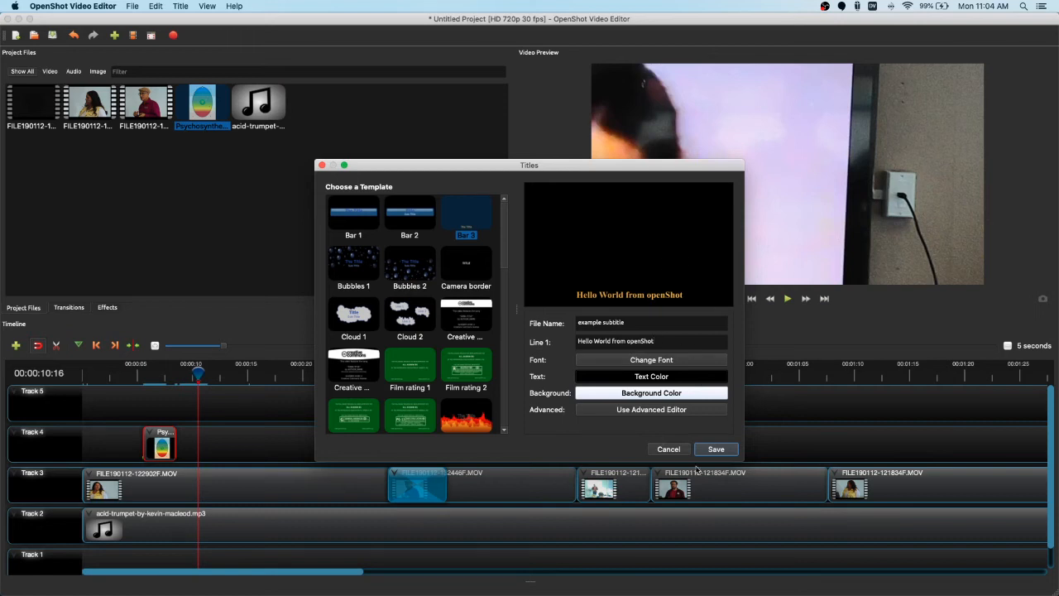
pyautogui.click(724, 452)
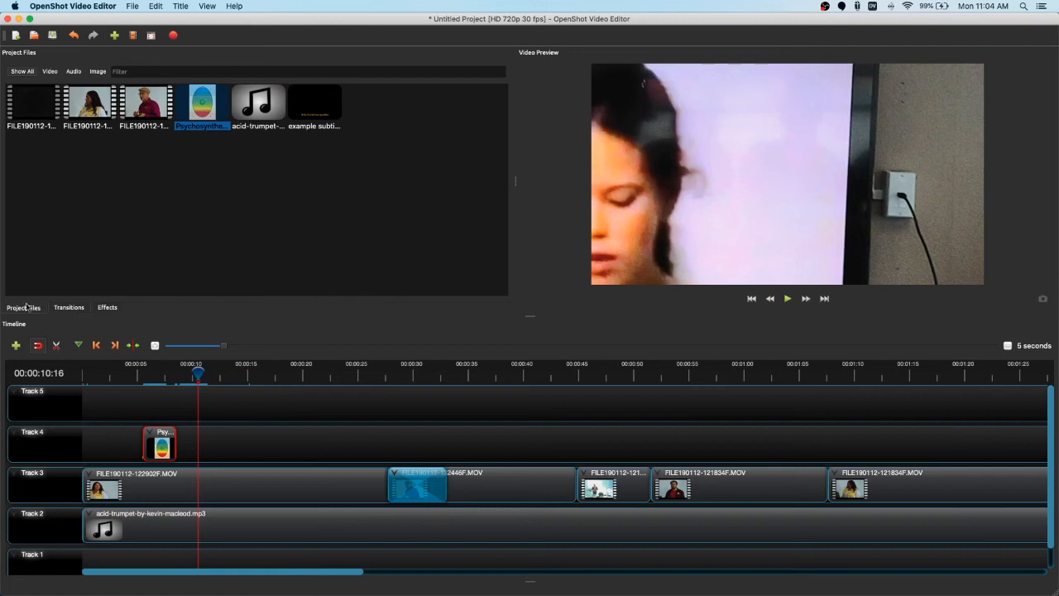
pyautogui.click(110, 309)
pyautogui.click(74, 310)
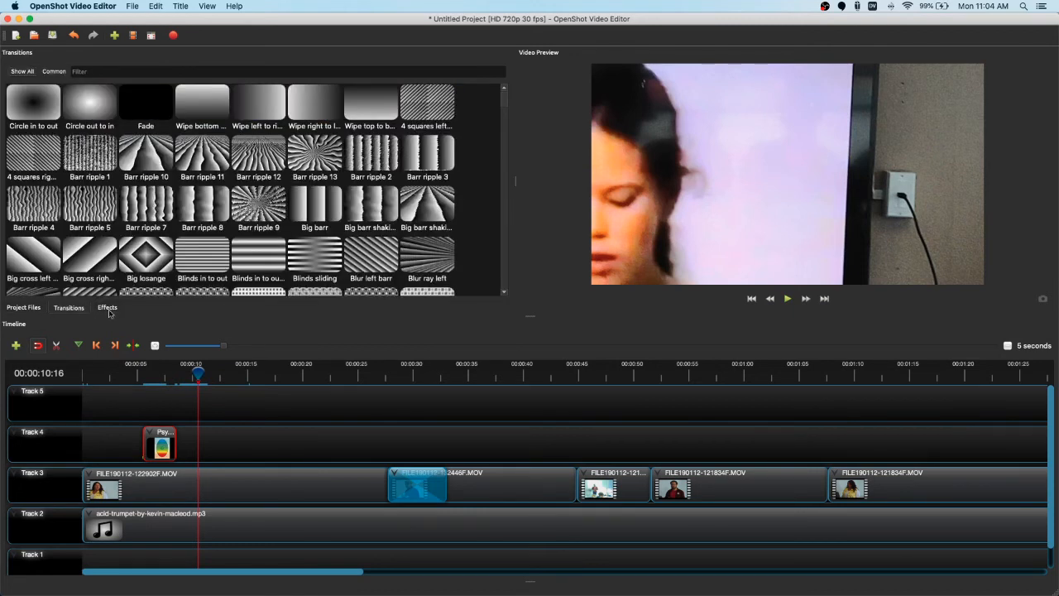
pyautogui.click(109, 311)
pyautogui.click(33, 308)
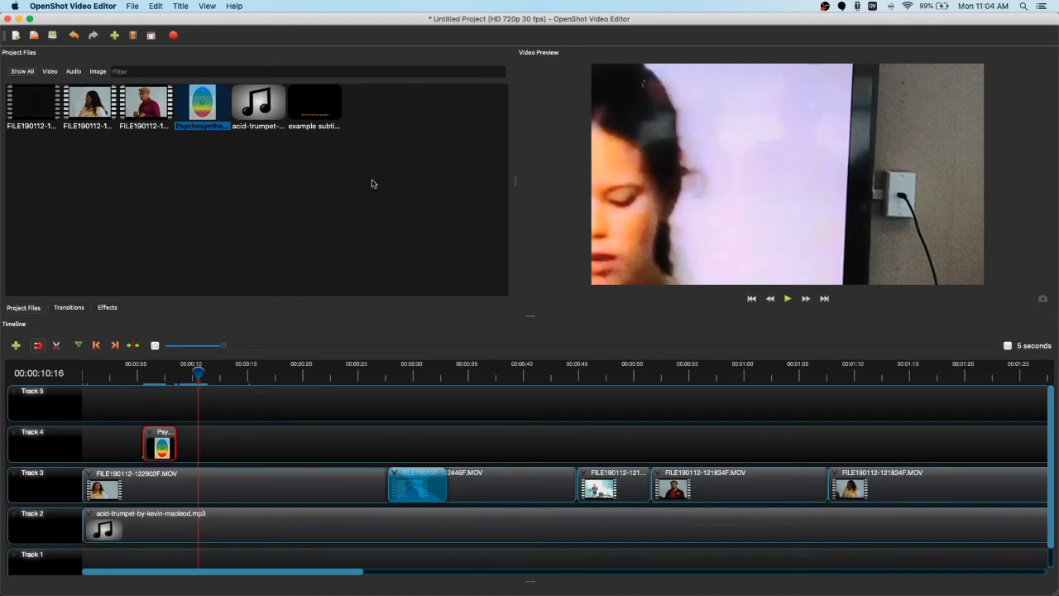
# Step: Place the example subtitle title on Track 4 starting at 00:00:10:16 and play it back
pyautogui.click(324, 108)
pyautogui.moveTo(325, 107); pyautogui.dragTo(238, 442)
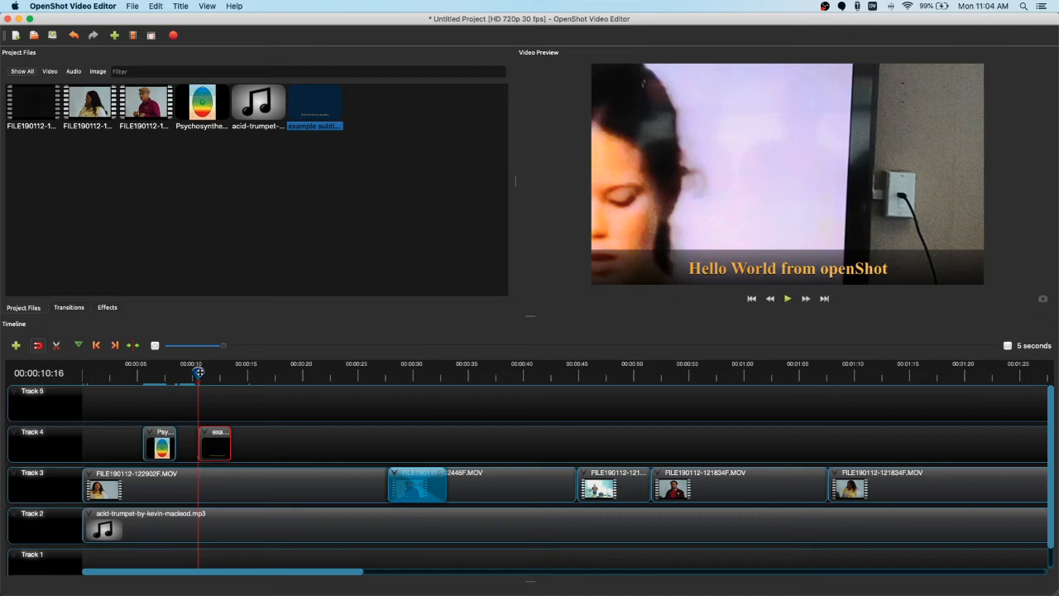
pyautogui.click(199, 374)
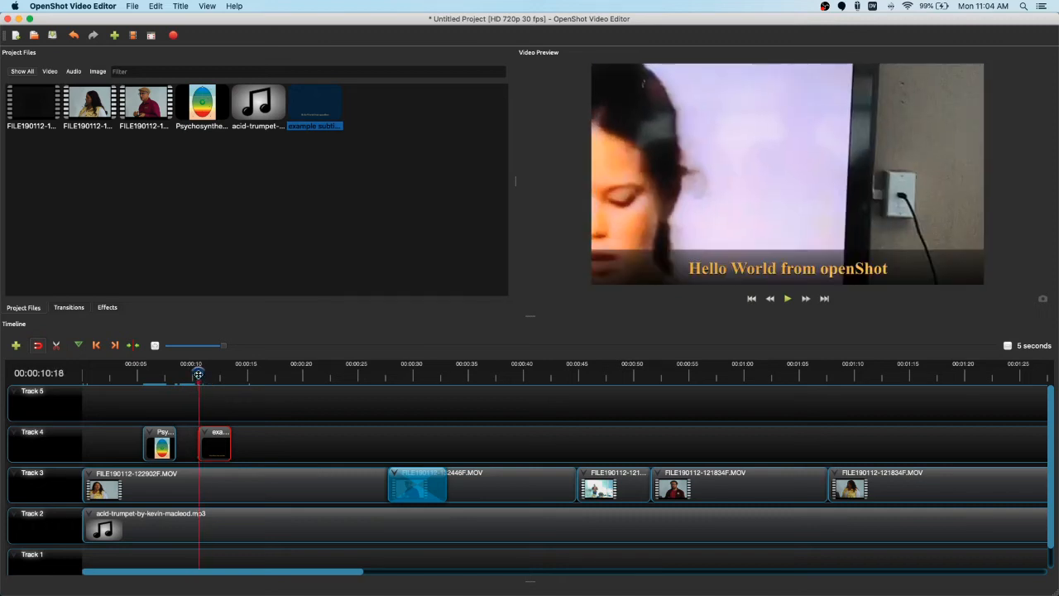
pyautogui.press('space')
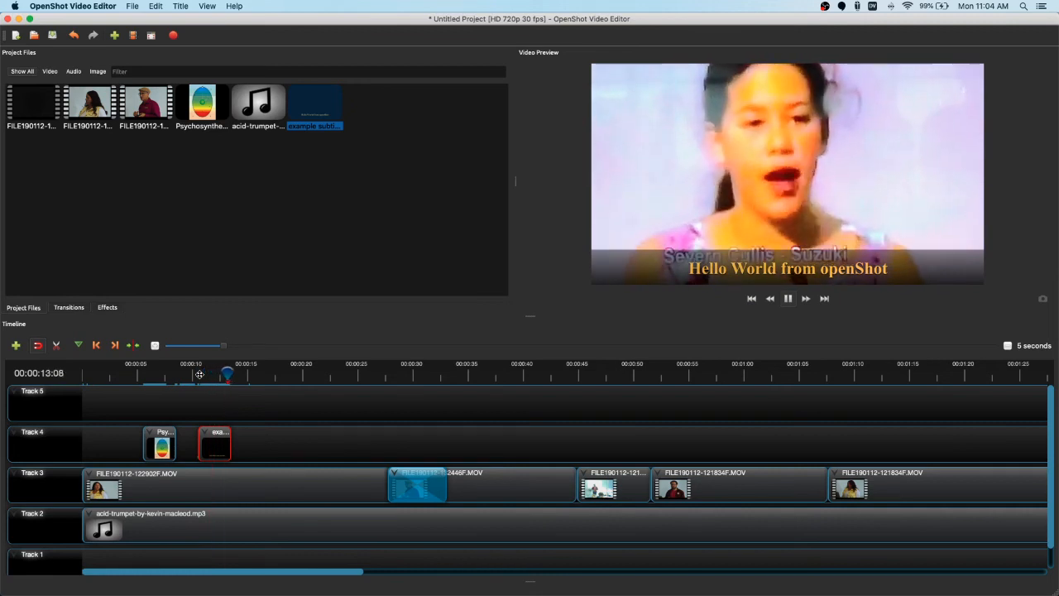
pyautogui.press('space')
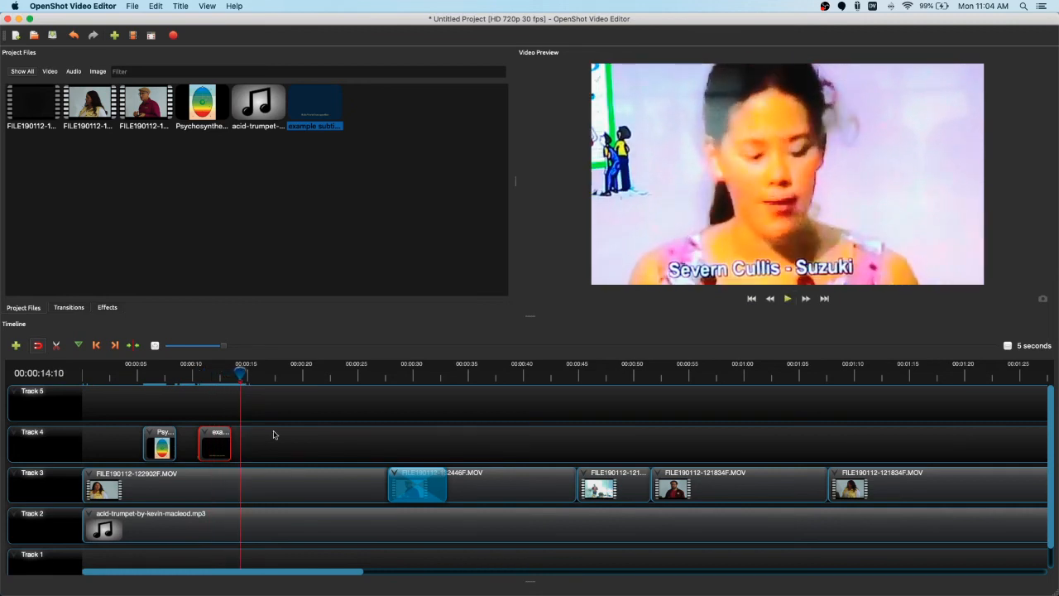
# Step: Apply the Fade In and Out (Fast) effect to the entire example subtitle clip on Track 4
pyautogui.rightClick(219, 450)
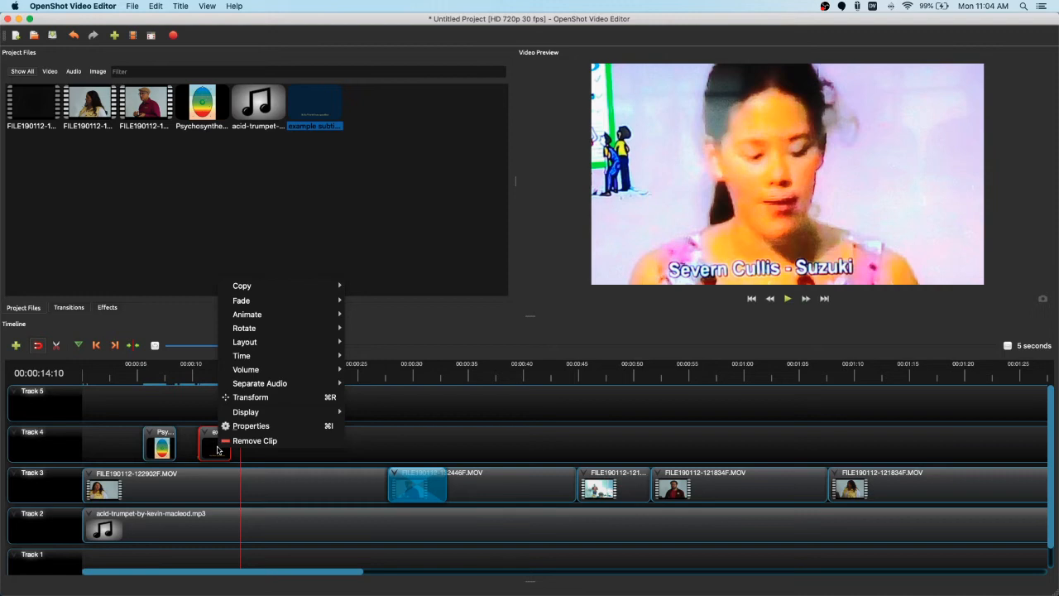
pyautogui.moveTo(267, 331)
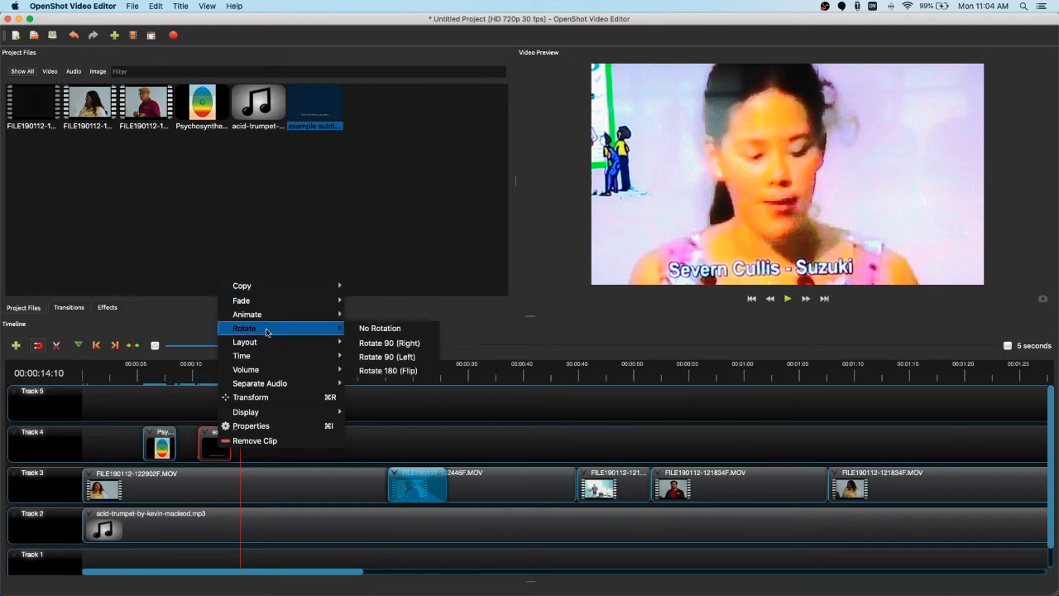
pyautogui.moveTo(274, 302)
pyautogui.moveTo(393, 342)
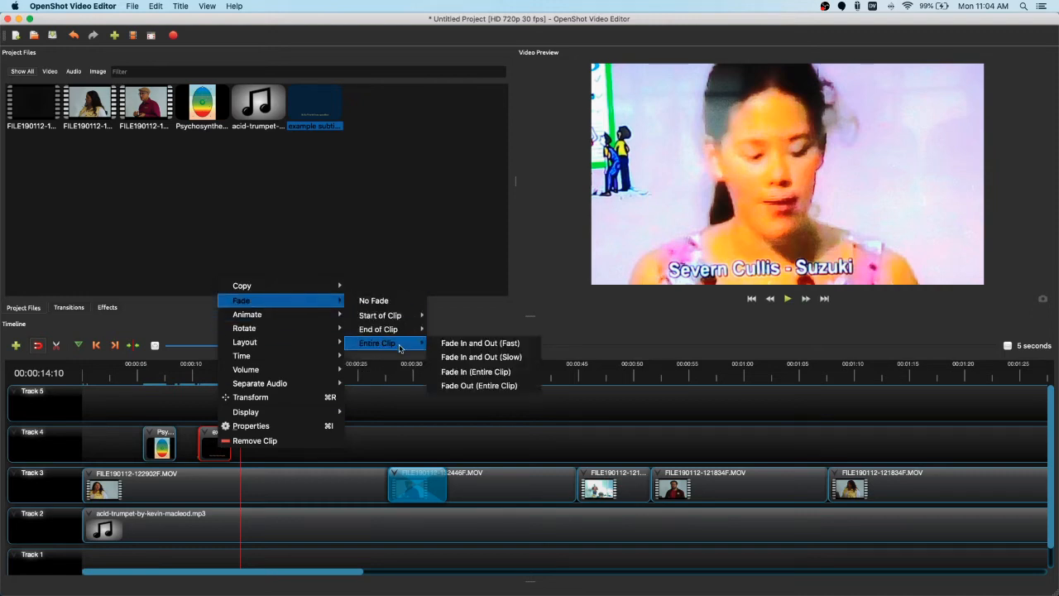
pyautogui.click(484, 342)
# Step: Play back the subtitle section repeatedly from around 00:00:10:16 to check how the title fades in and out
pyautogui.moveTo(240, 374); pyautogui.dragTo(196, 378)
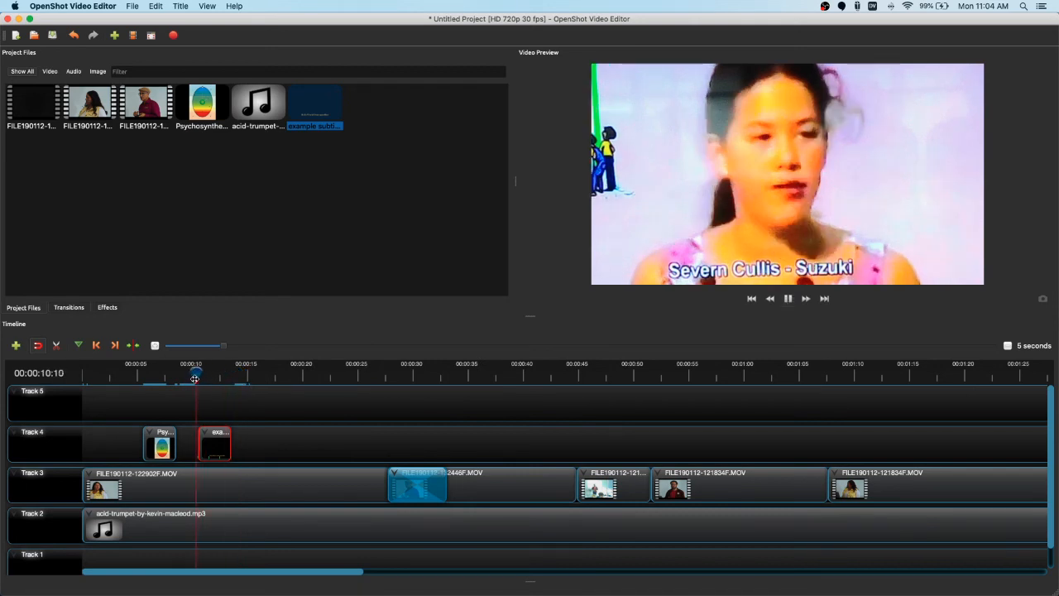
pyautogui.moveTo(195, 379); pyautogui.dragTo(200, 375)
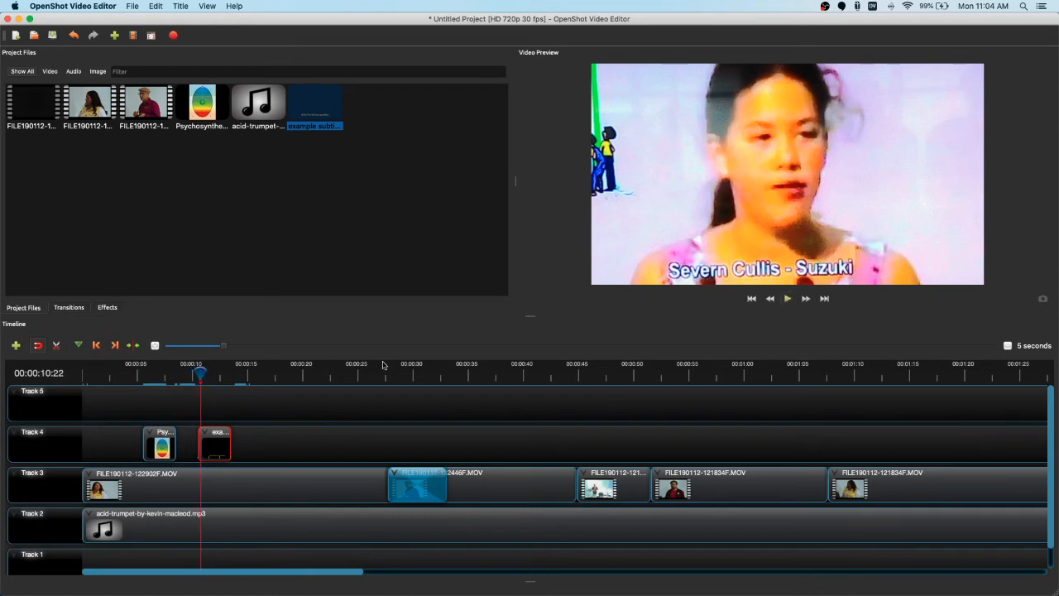
pyautogui.click(788, 299)
pyautogui.moveTo(201, 374)
pyautogui.mouseDown()
pyautogui.moveTo(220, 376)
pyautogui.moveTo(210, 376)
pyautogui.mouseUp()
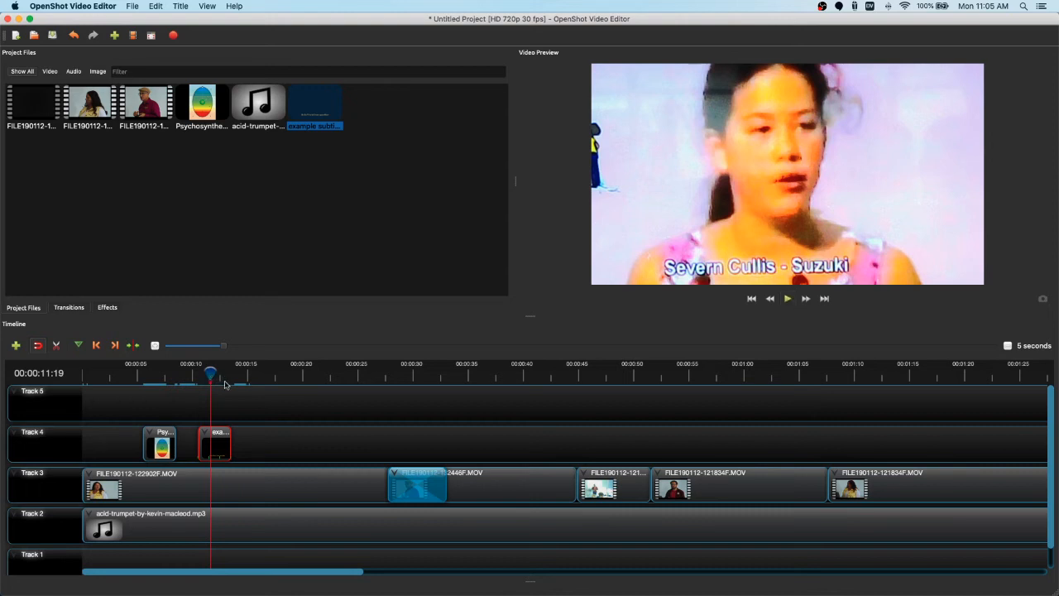
pyautogui.moveTo(212, 373); pyautogui.dragTo(192, 373)
pyautogui.press('space')
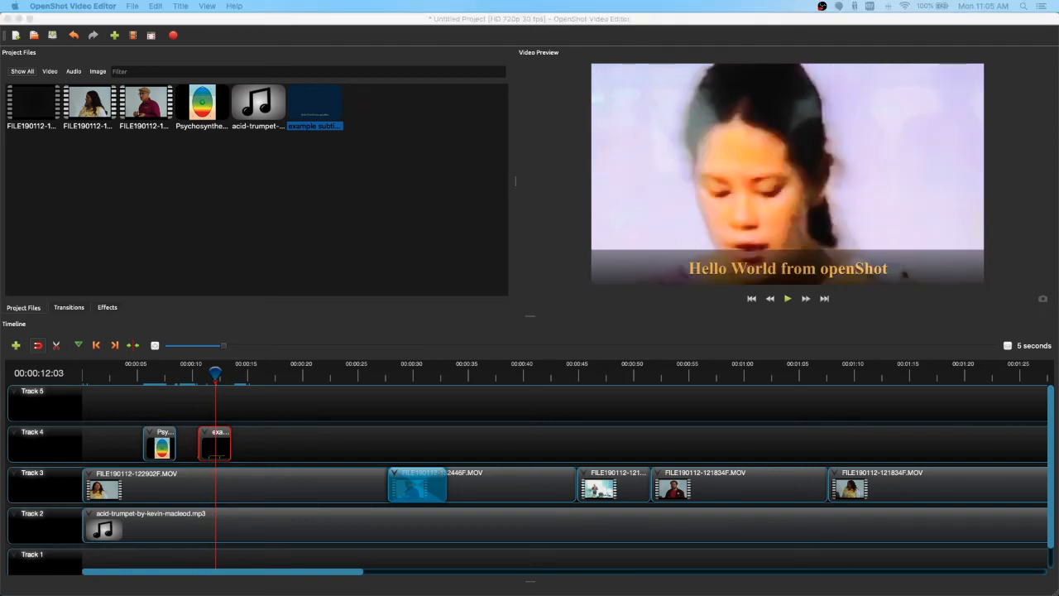
pyautogui.moveTo(215, 373); pyautogui.dragTo(198, 373)
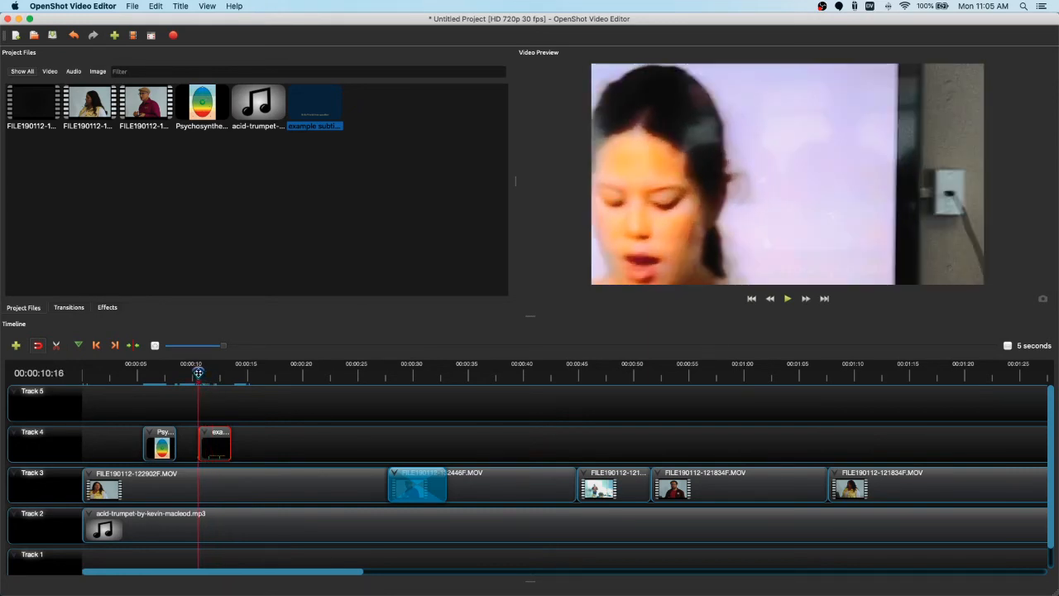
pyautogui.press('space')
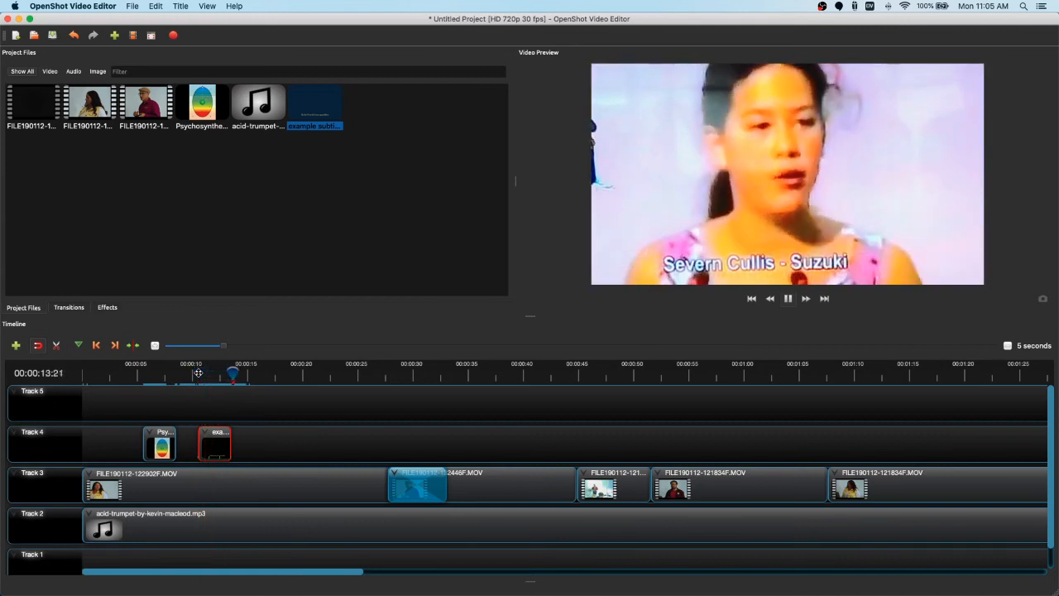
pyautogui.press('space')
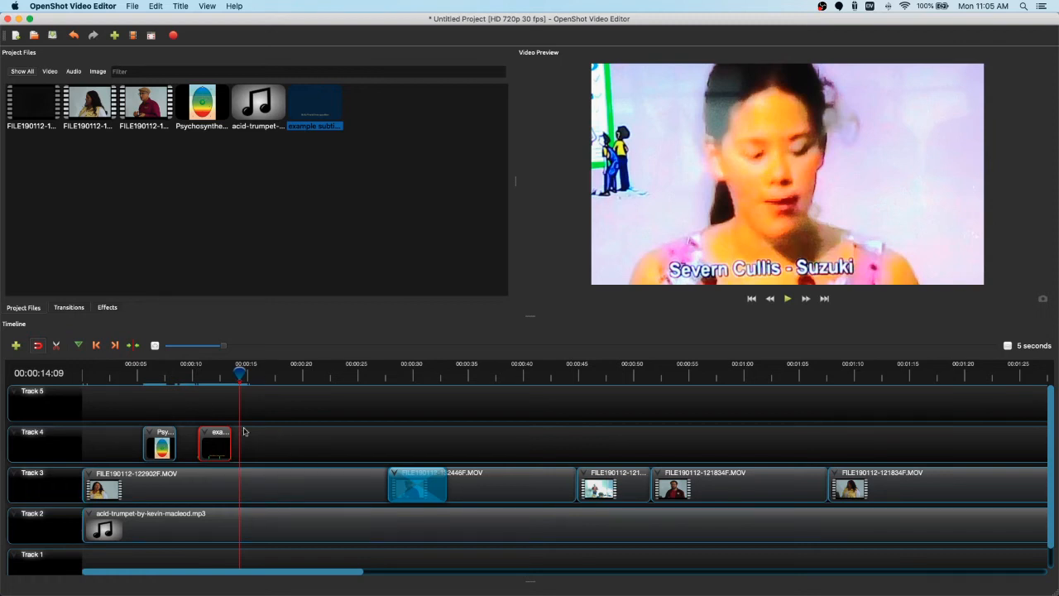
# Step: Extend the example subtitle clip on Track 4 to end at about 21.5 seconds and move the playhead to 00:00:13:06
pyautogui.moveTo(229, 435); pyautogui.dragTo(320, 435)
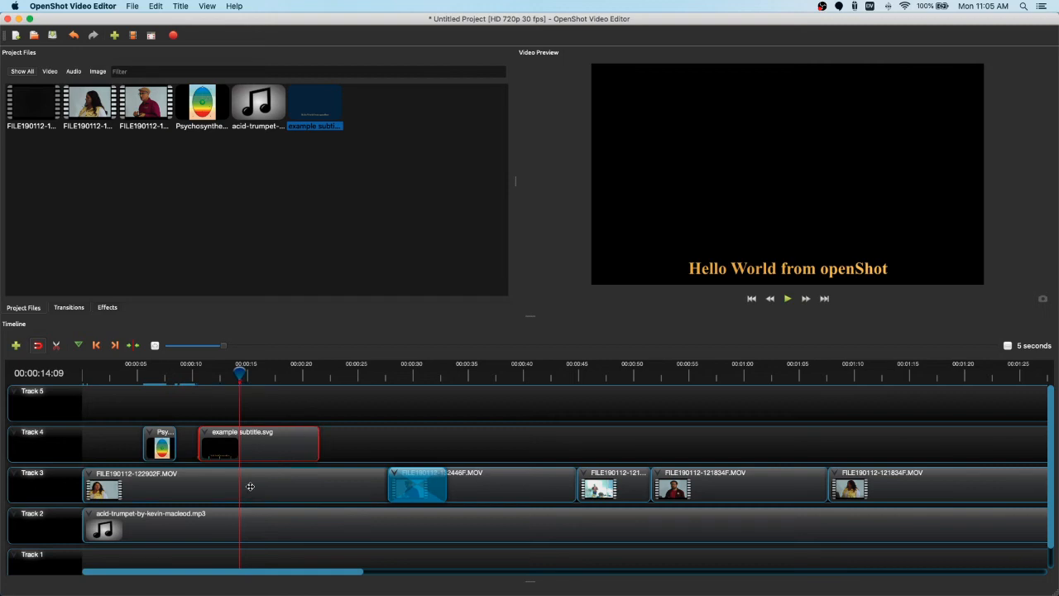
pyautogui.moveTo(239, 373); pyautogui.dragTo(227, 373)
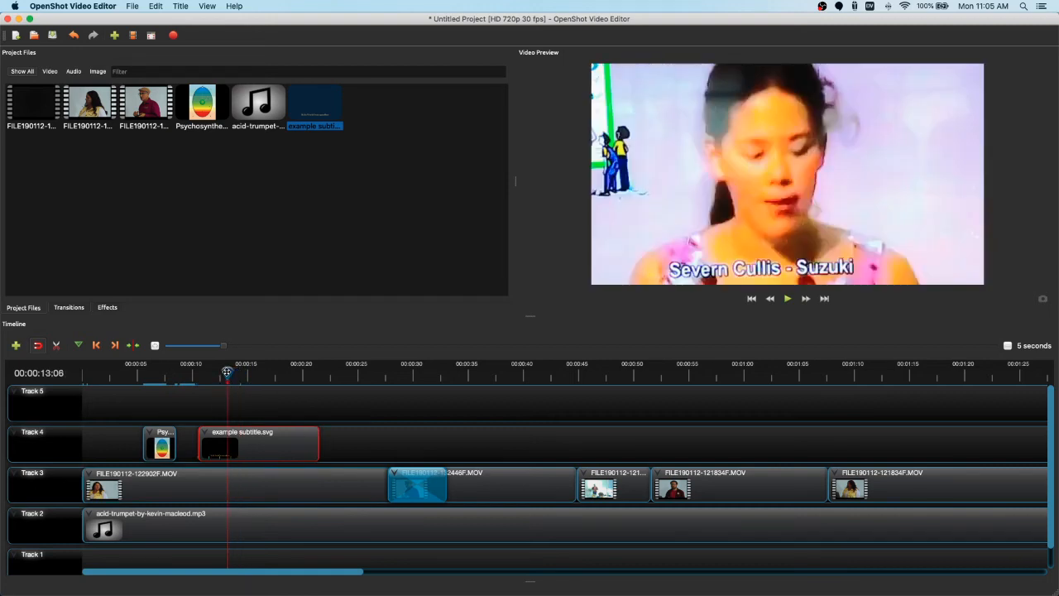
# Step: Clear the extended subtitle clip's existing fade and apply Fade In and Out (Fast) to the entire clip
pyautogui.rightClick(259, 447)
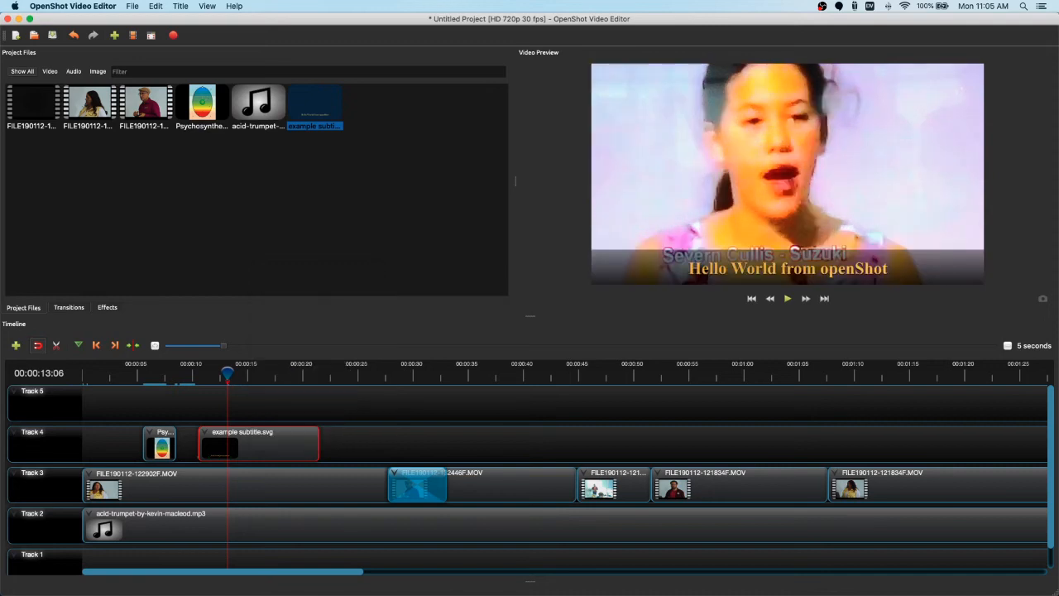
pyautogui.rightClick(247, 431)
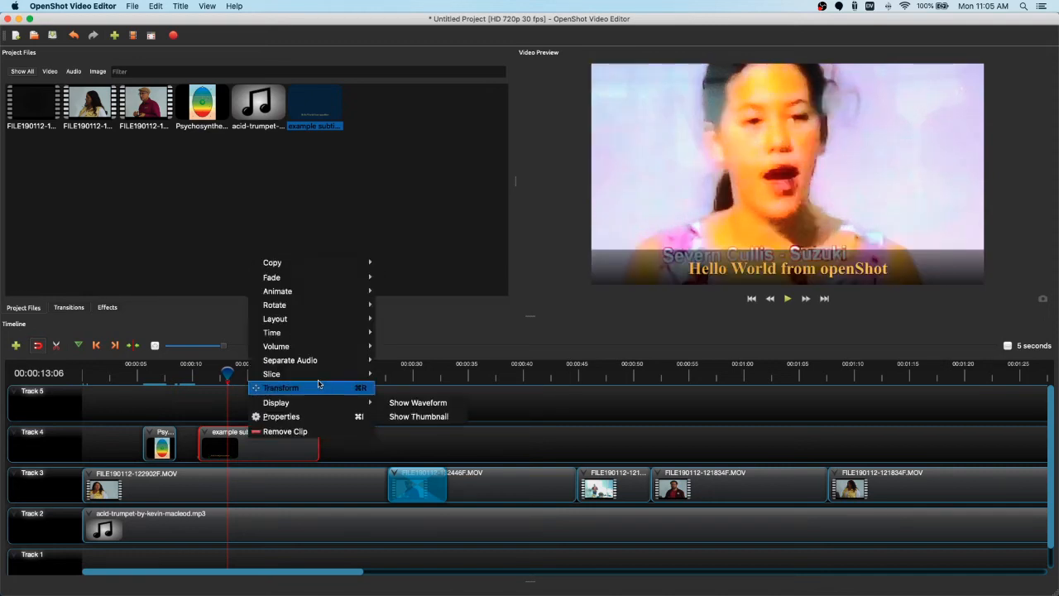
pyautogui.moveTo(303, 281)
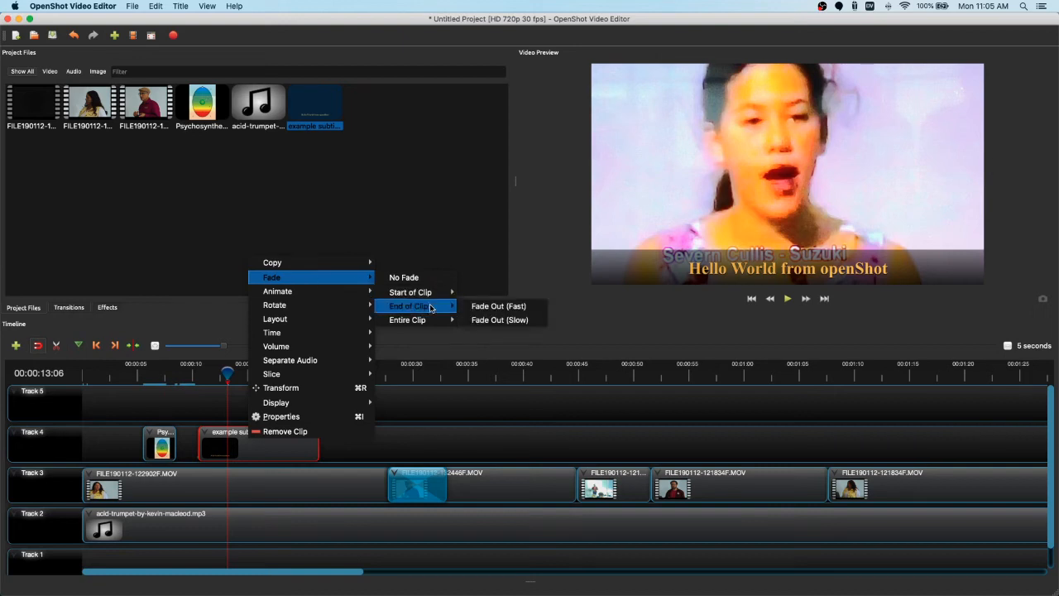
pyautogui.moveTo(430, 321)
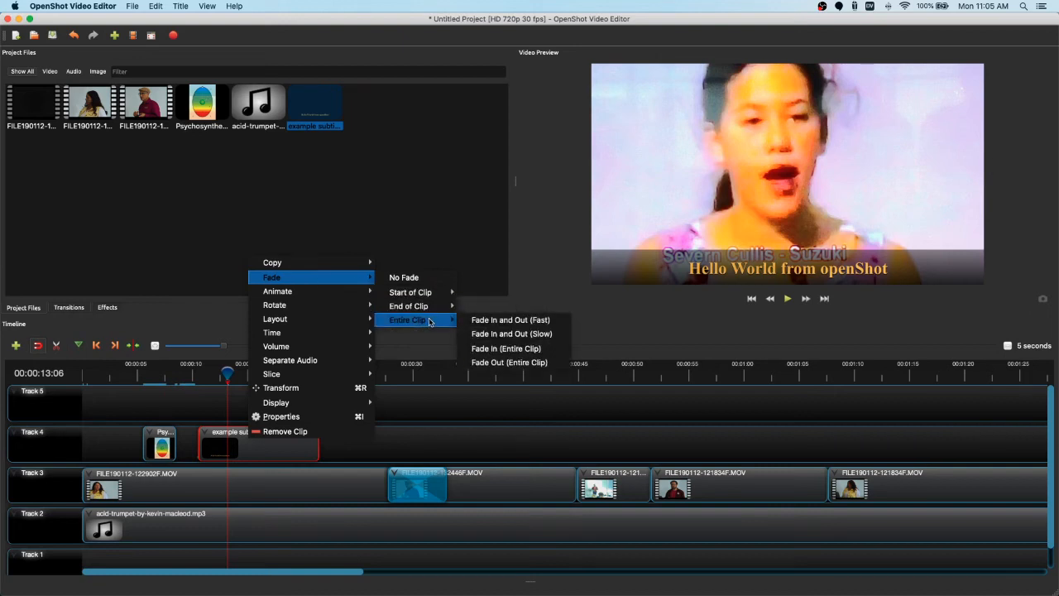
pyautogui.click(510, 323)
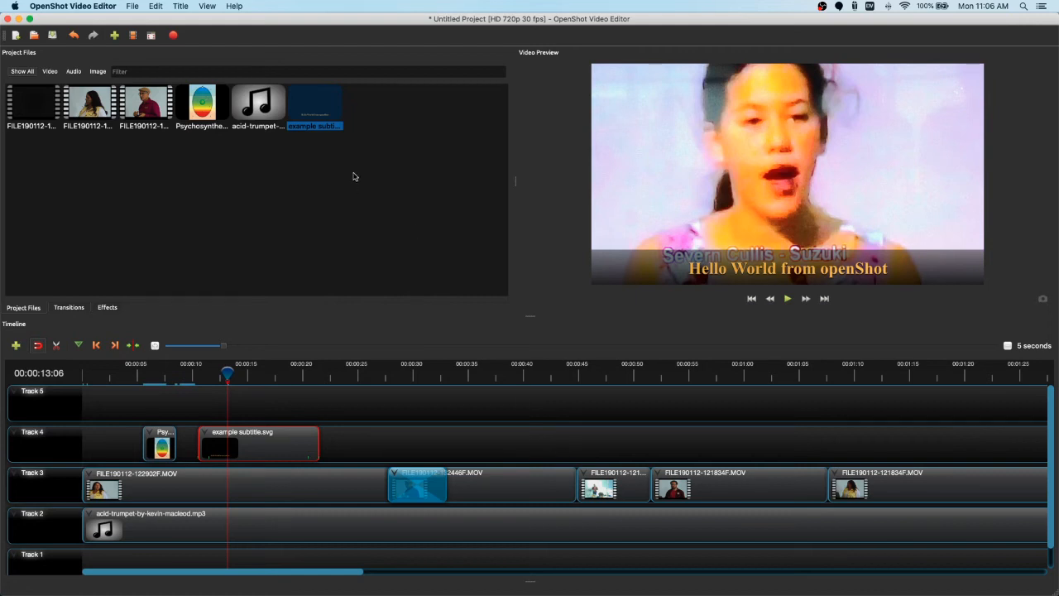
# Step: Create a new title from the Camera border template with the text "My Title" and the file name "title"
pyautogui.press('super+t')
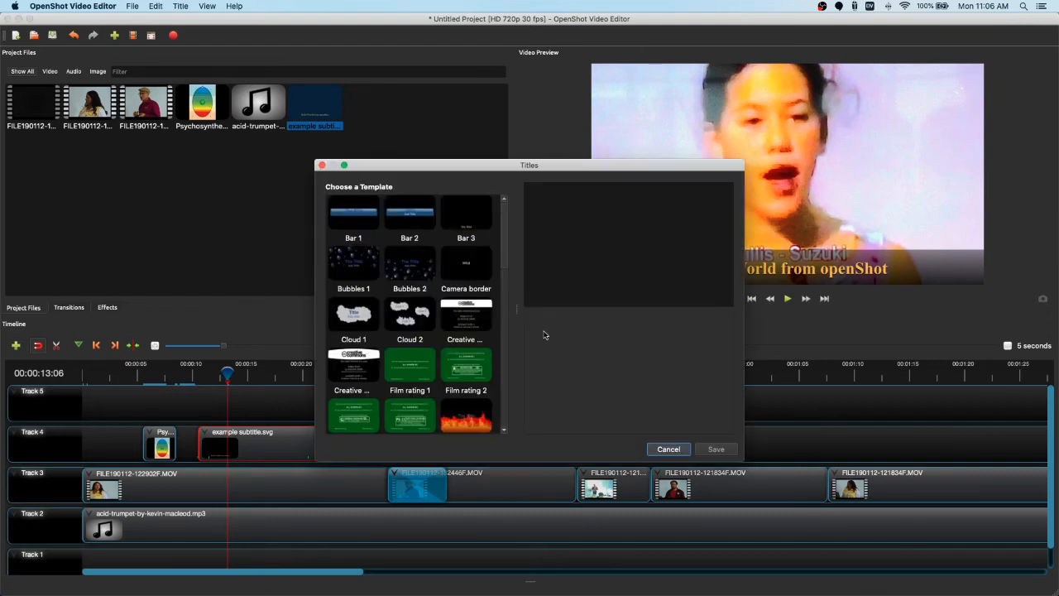
pyautogui.click(455, 256)
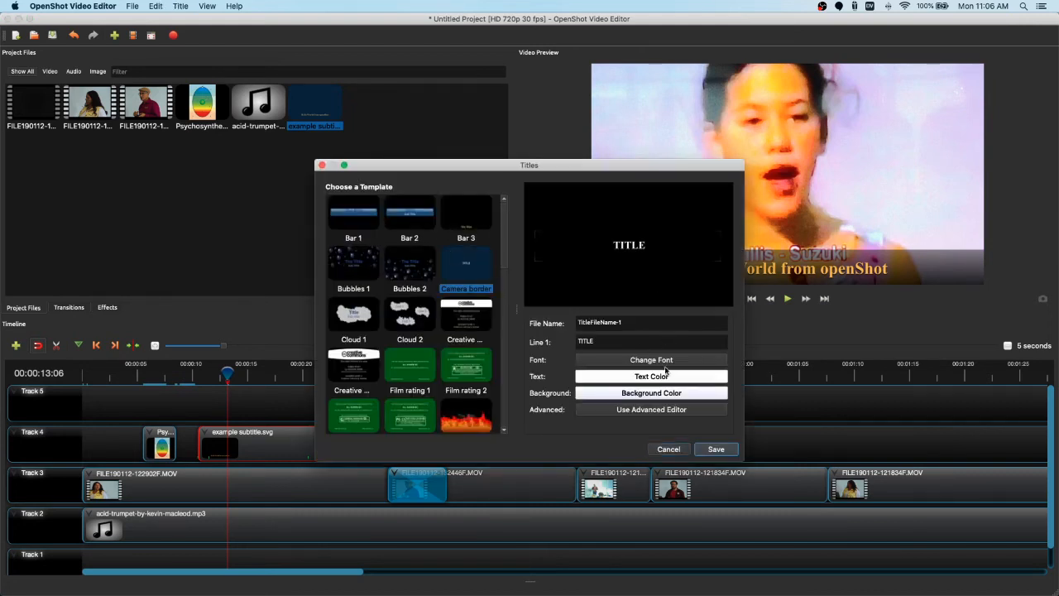
pyautogui.moveTo(636, 341); pyautogui.dragTo(553, 334)
pyautogui.write('My Title')
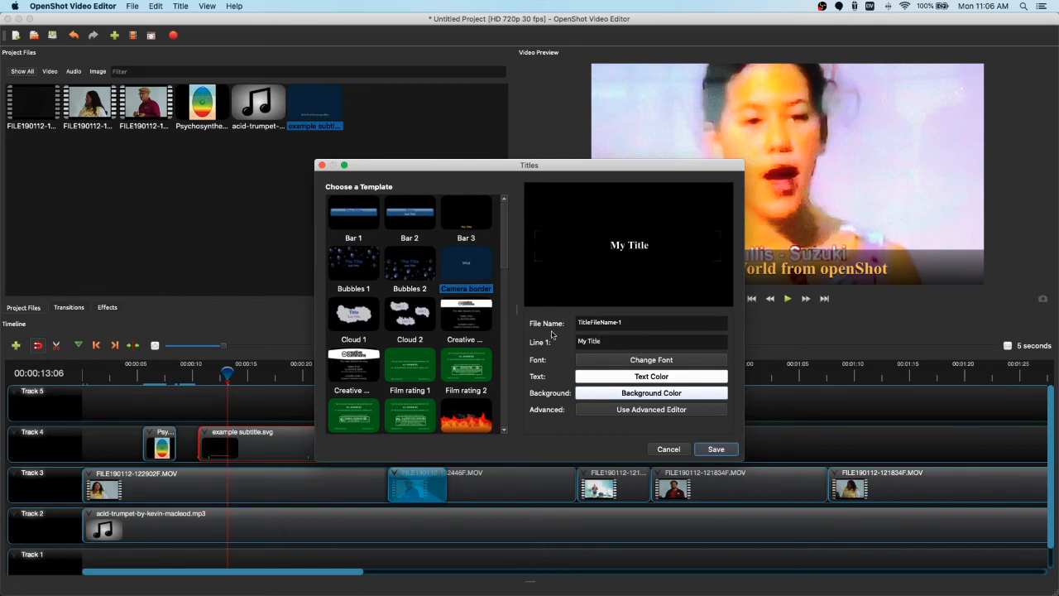
pyautogui.moveTo(653, 321); pyautogui.dragTo(442, 285)
pyautogui.write('title')
# Step: Set the "My Title" font size to 24, keeping Lucida Grande Regular
pyautogui.click(676, 362)
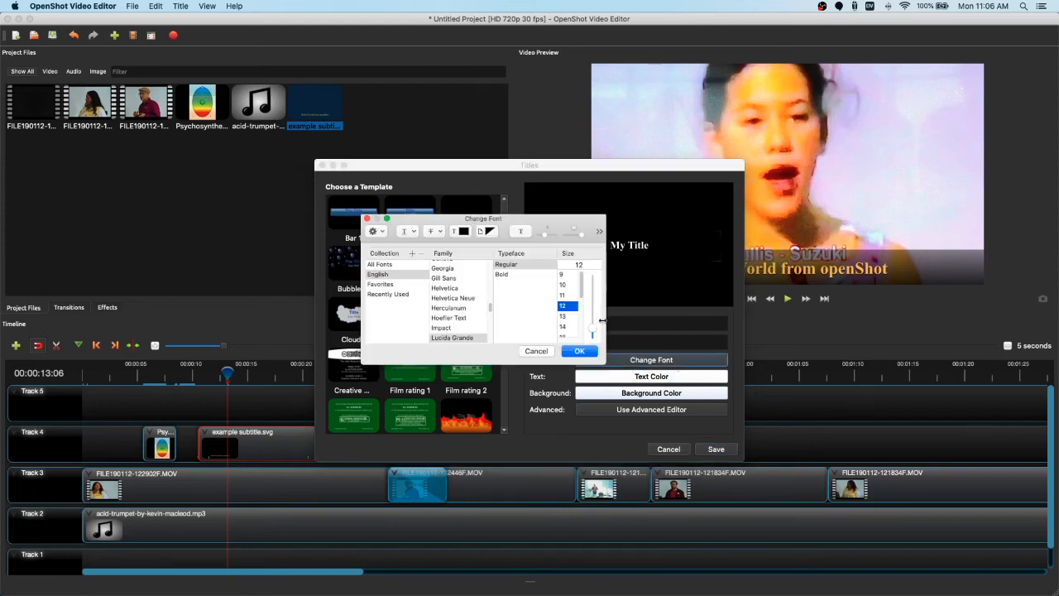
pyautogui.scroll(-1, 570, 320)
pyautogui.click(564, 326)
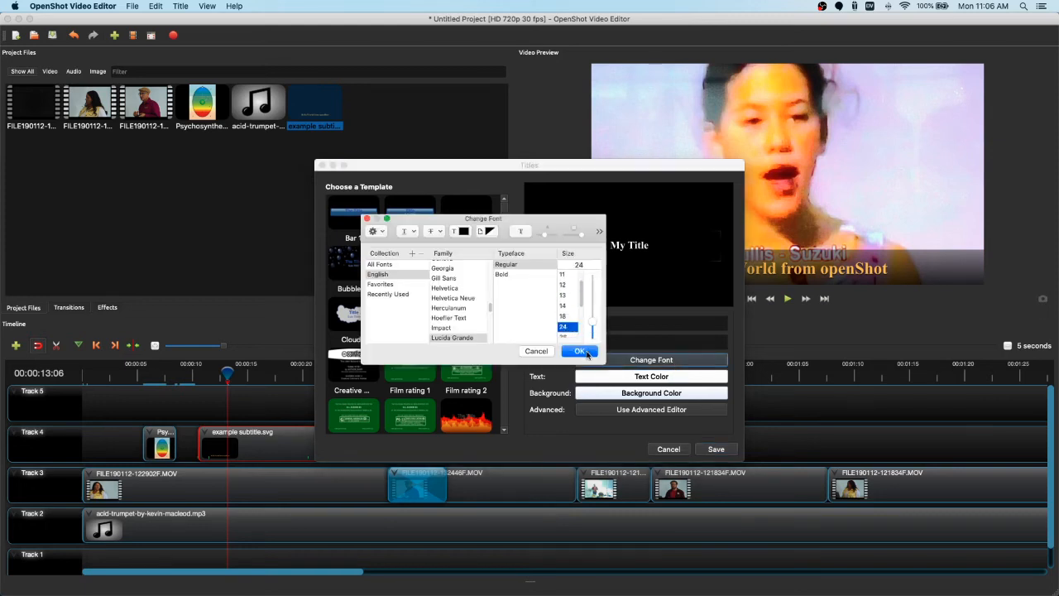
pyautogui.click(580, 351)
# Step: Save the title and place title.svg on Track 4 after the subtitle clip, starting at about 23 seconds
pyautogui.click(717, 451)
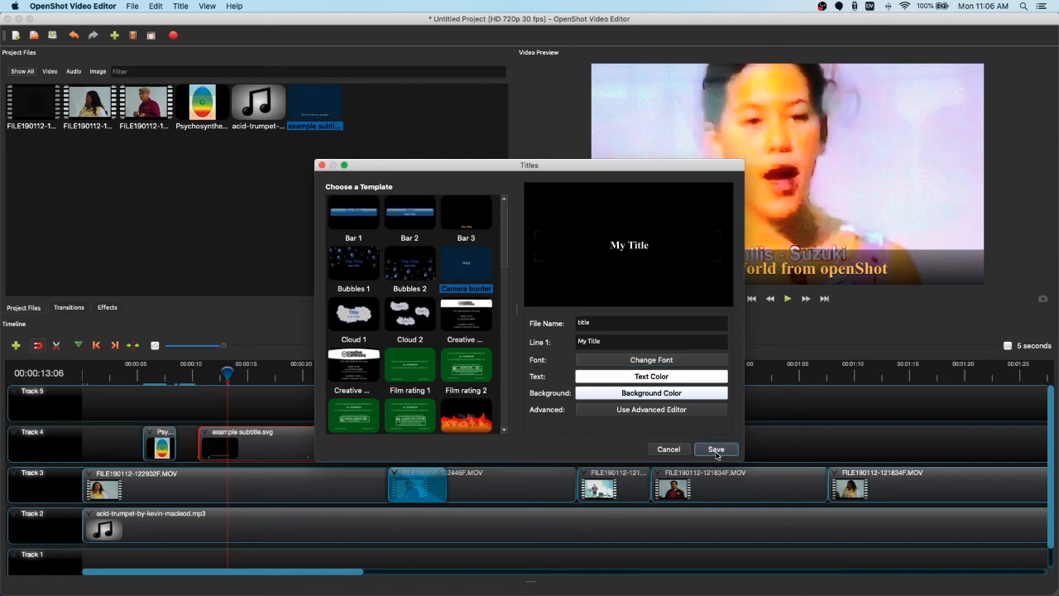
pyautogui.moveTo(376, 124); pyautogui.dragTo(334, 436)
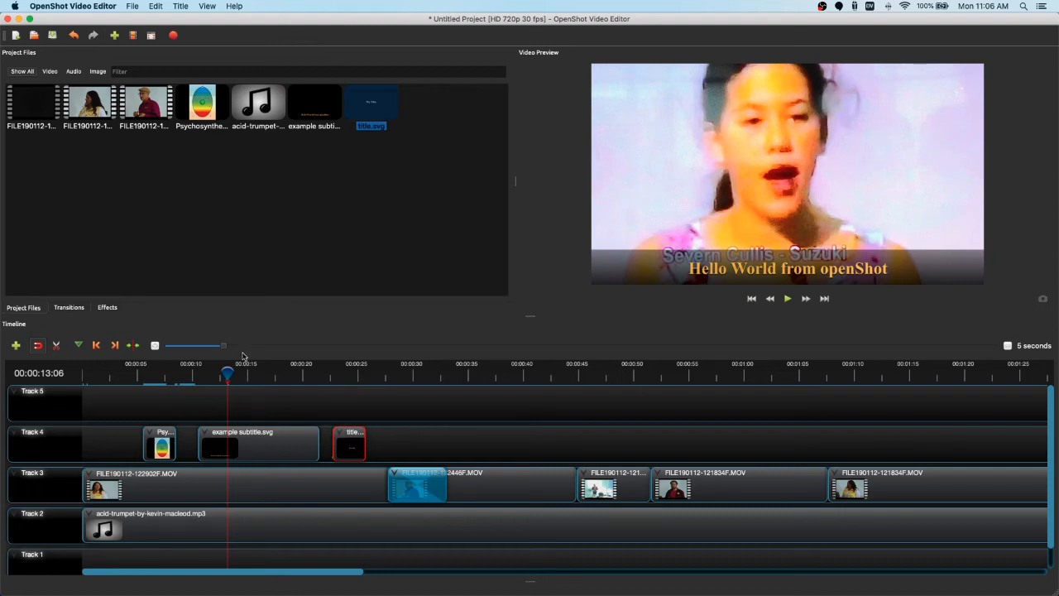
# Step: Preview the title clip at about 24 seconds and move it to the very start of Track 4
pyautogui.moveTo(227, 372); pyautogui.dragTo(282, 373)
pyautogui.moveTo(359, 383); pyautogui.dragTo(350, 376)
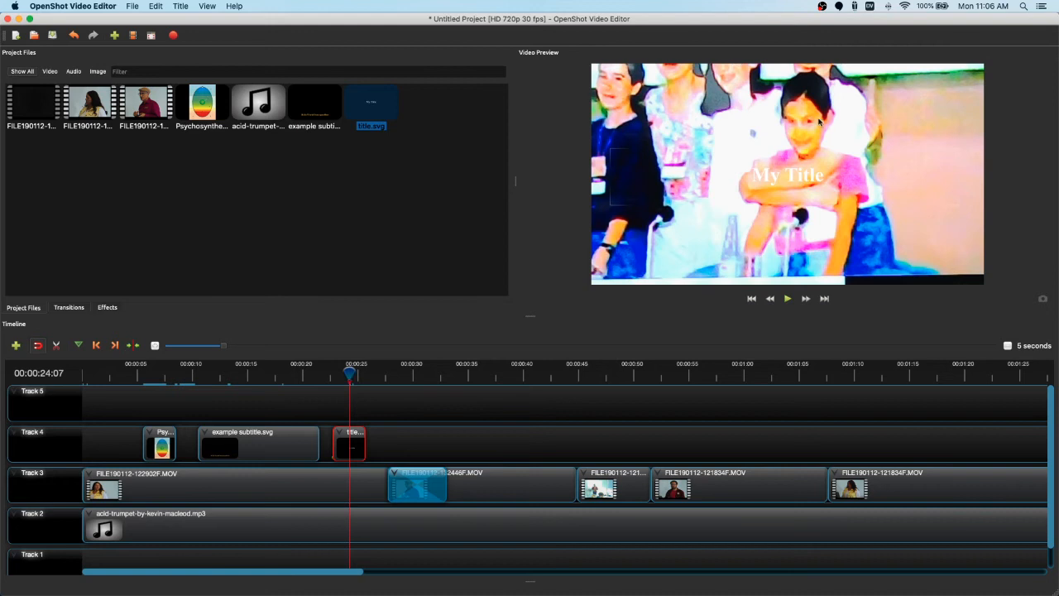
pyautogui.moveTo(352, 441); pyautogui.dragTo(66, 481)
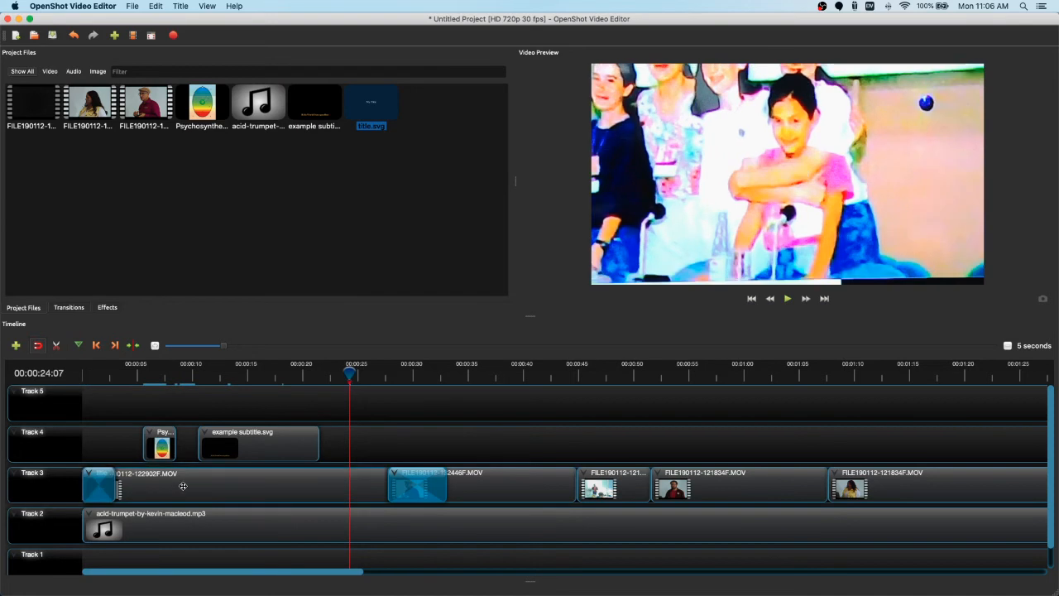
pyautogui.click(84, 479)
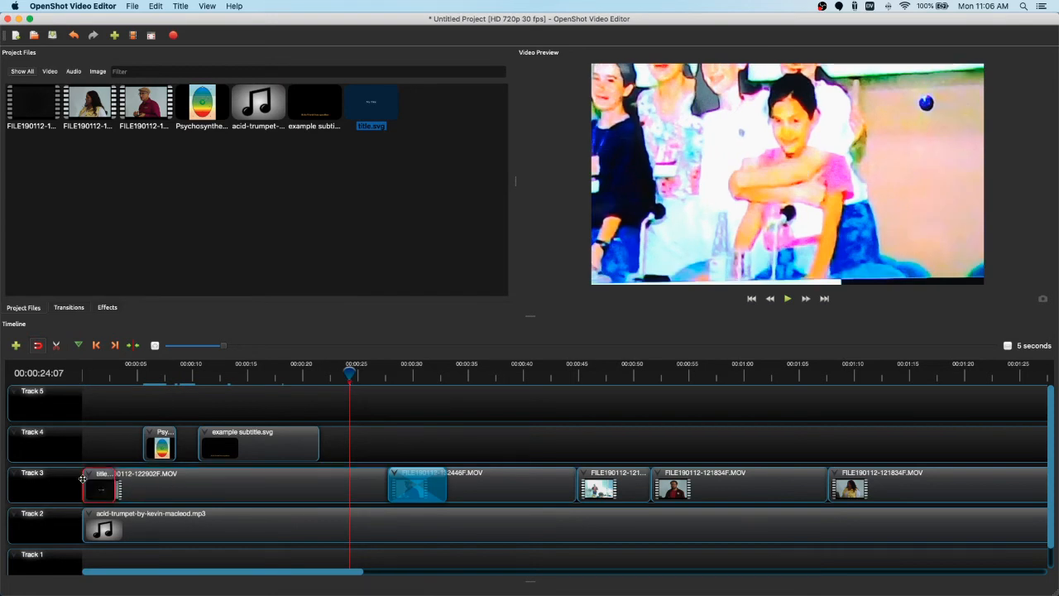
pyautogui.moveTo(83, 479); pyautogui.dragTo(89, 446)
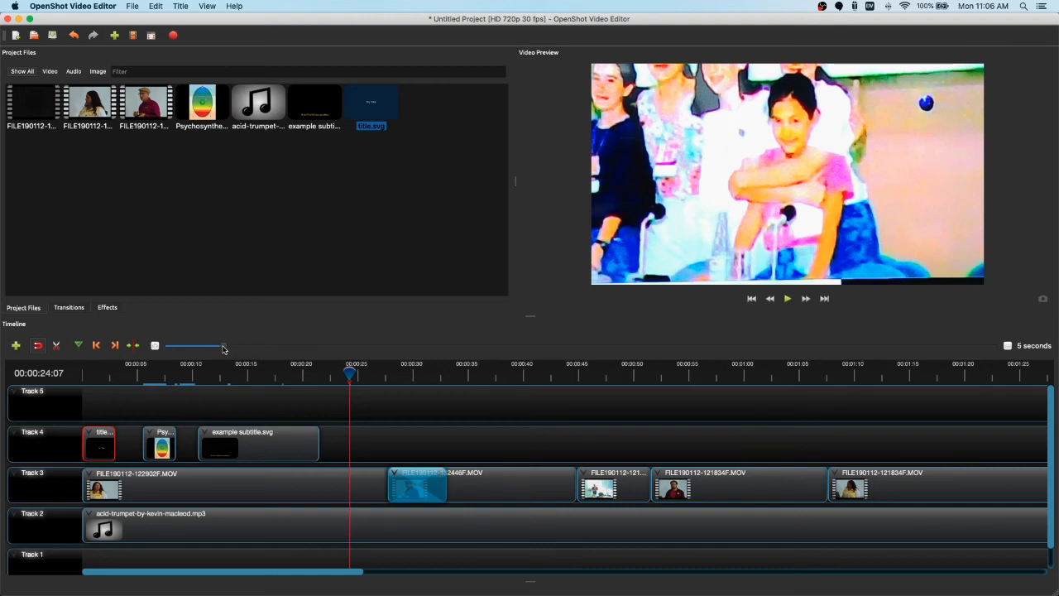
# Step: Shift all Track 3 clips, their transition, and the Track 4 image and subtitle together so Track 3 starts where the title ends
pyautogui.moveTo(224, 346); pyautogui.dragTo(250, 346)
pyautogui.moveTo(808, 480); pyautogui.dragTo(96, 497)
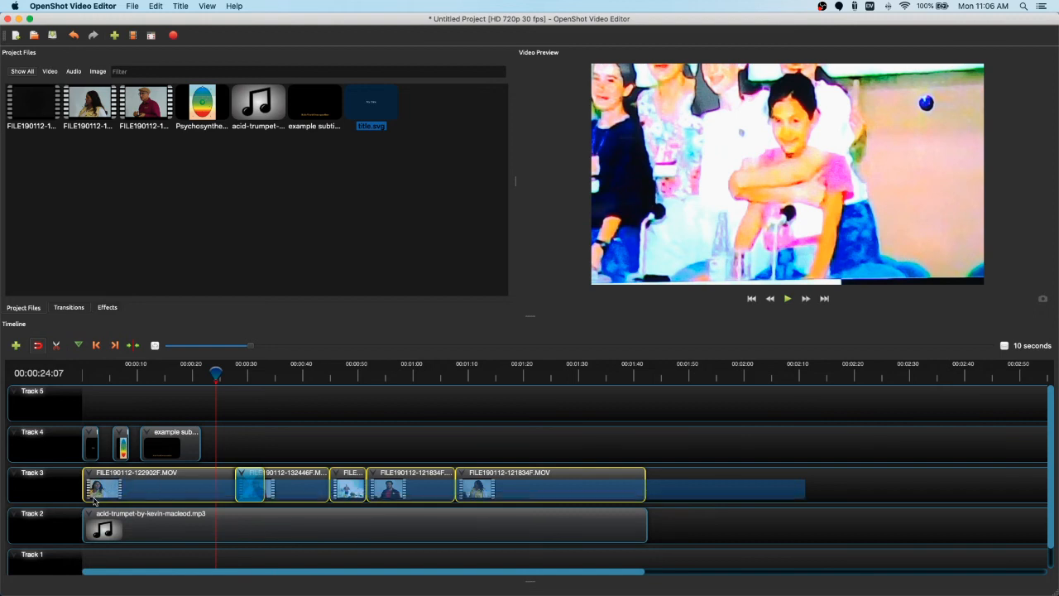
pyautogui.click(122, 443)
pyautogui.moveTo(837, 443); pyautogui.dragTo(142, 483)
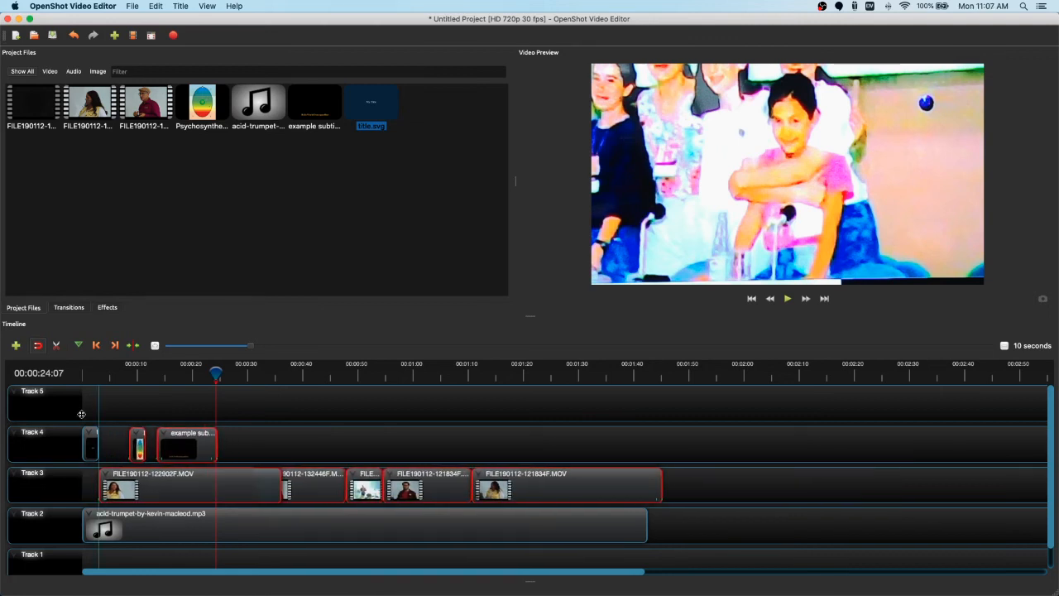
pyautogui.click(93, 468)
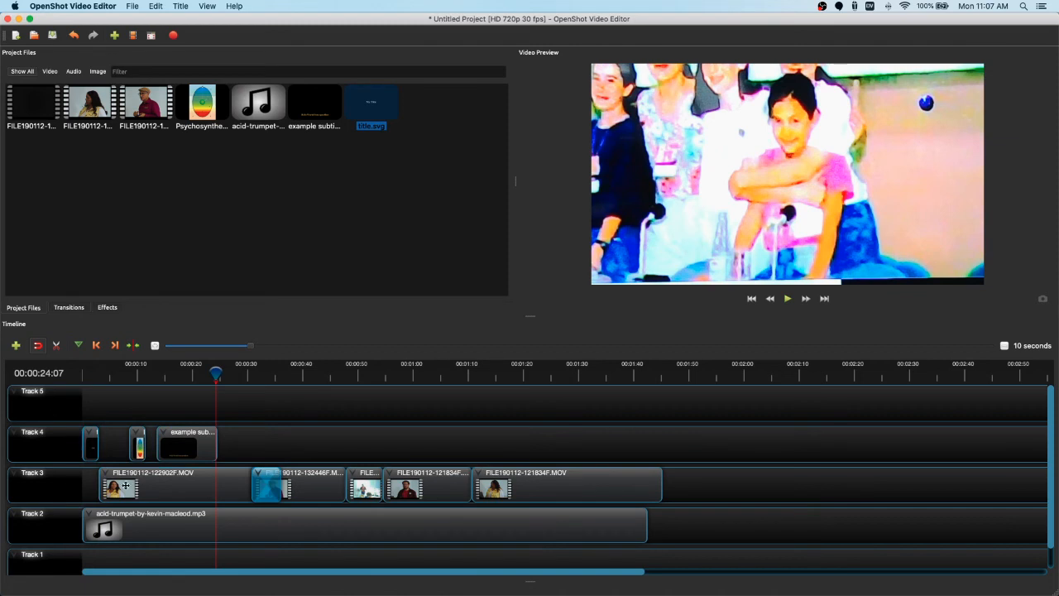
# Step: Preview the title clip at the beginning of the video with the timeline scale at 5 seconds
pyautogui.click(82, 374)
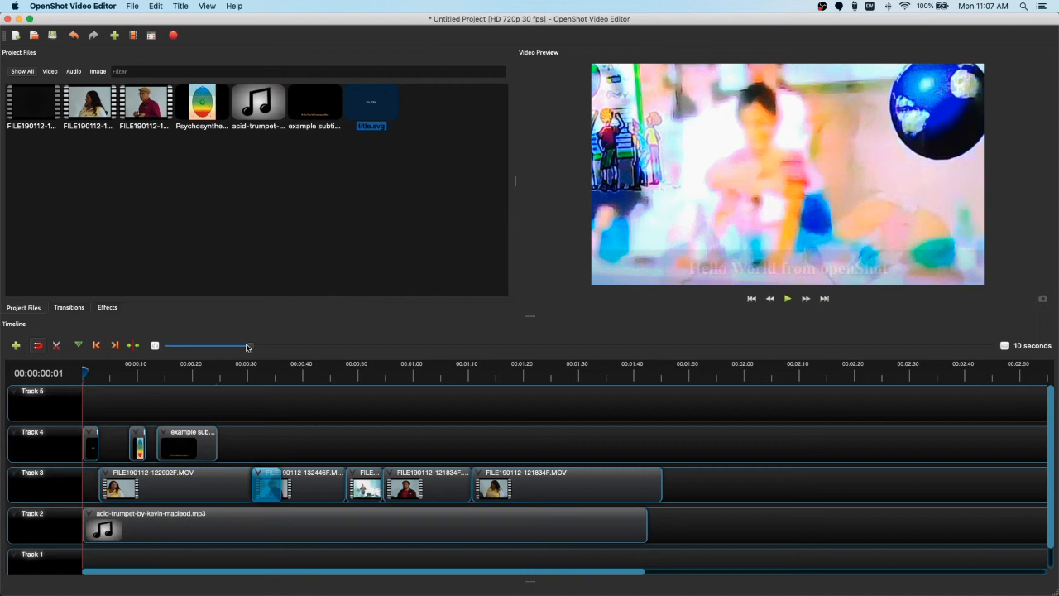
pyautogui.moveTo(248, 347); pyautogui.dragTo(223, 347)
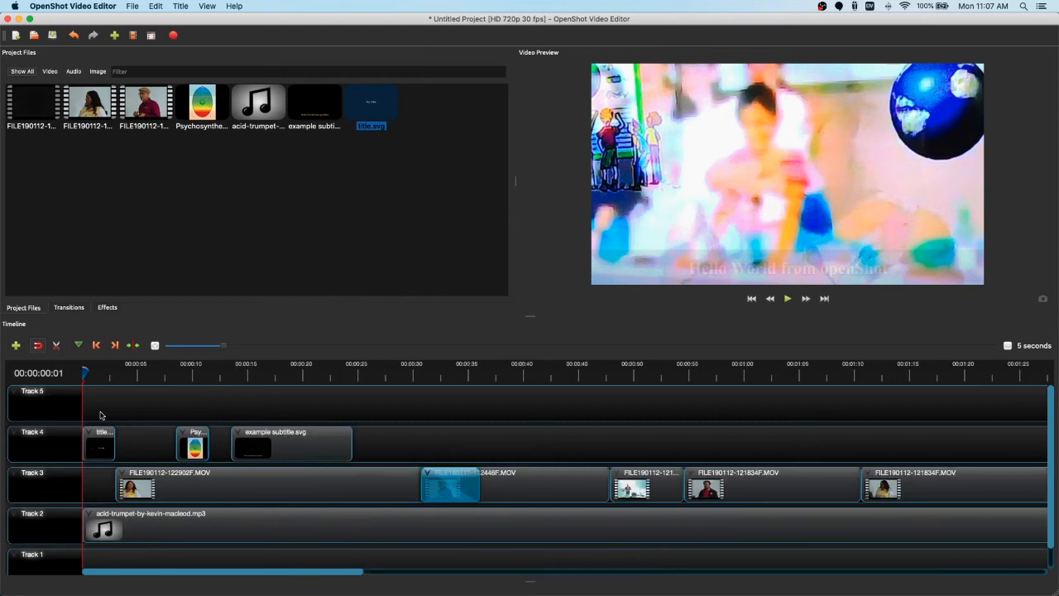
pyautogui.moveTo(85, 372); pyautogui.dragTo(82, 372)
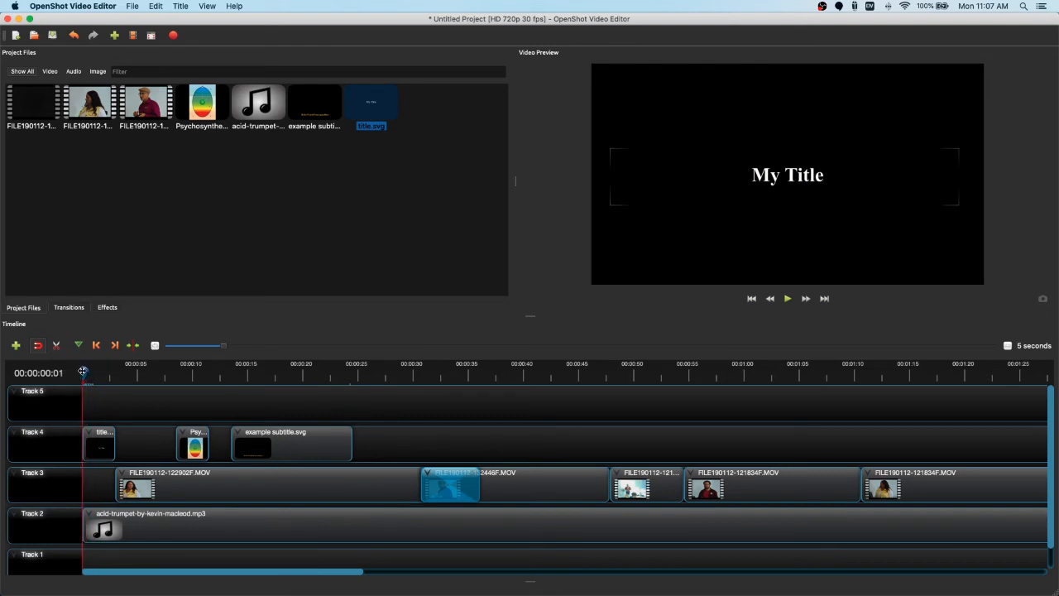
pyautogui.moveTo(83, 372); pyautogui.dragTo(91, 372)
pyautogui.click(101, 456)
pyautogui.moveTo(101, 456)
pyautogui.mouseDown()
pyautogui.moveTo(101, 485)
pyautogui.moveTo(101, 442)
pyautogui.moveTo(101, 497)
pyautogui.moveTo(103, 440)
pyautogui.moveTo(101, 483)
pyautogui.moveTo(102, 455)
pyautogui.mouseUp()
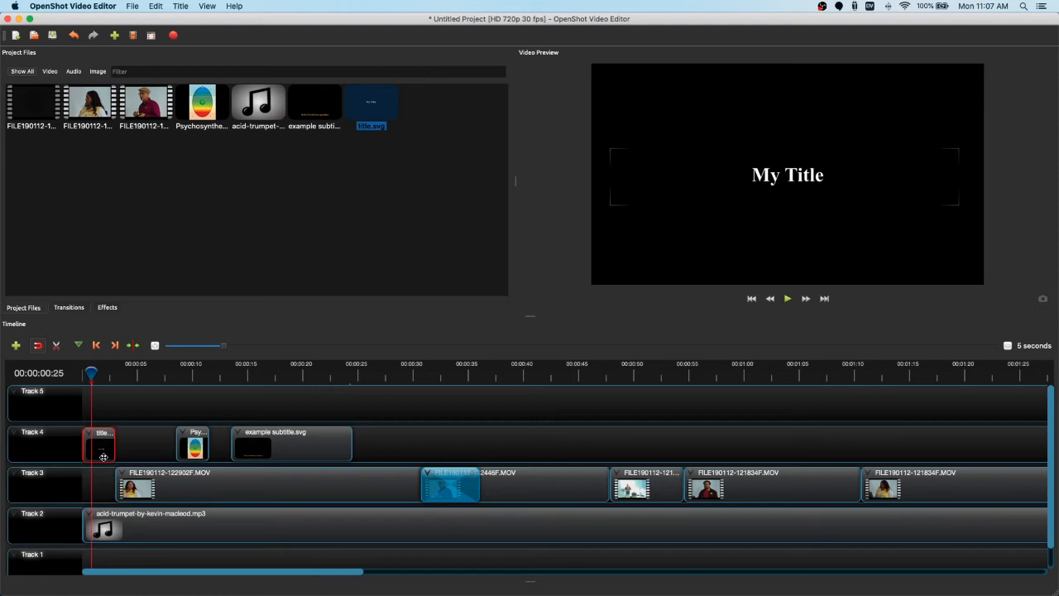
# Step: Extend the music clip on Track 2 so it ends together with the last Track 3 clip
pyautogui.moveTo(193, 573); pyautogui.dragTo(359, 574)
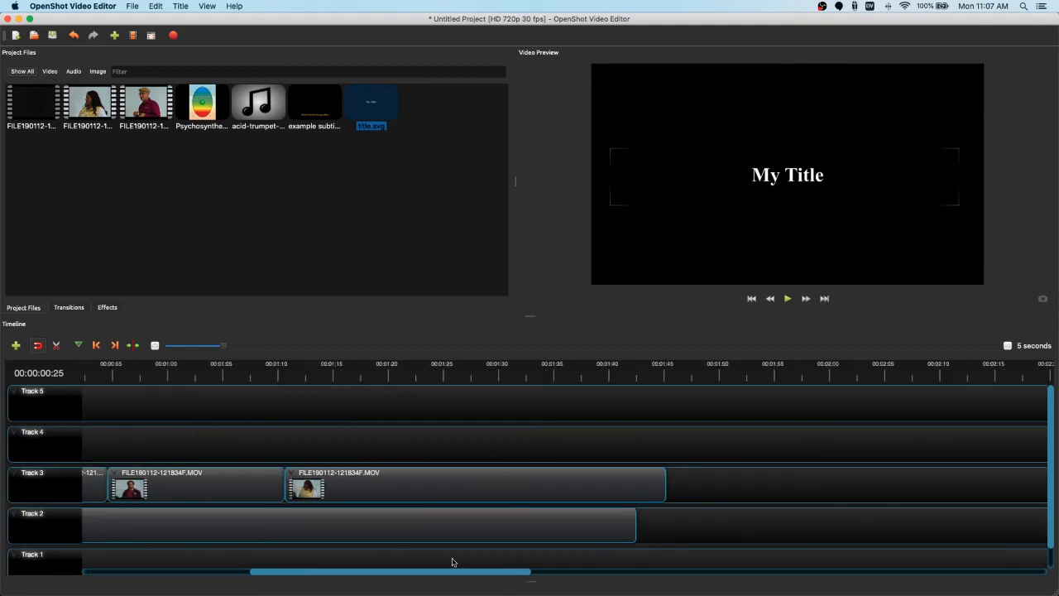
pyautogui.moveTo(636, 526); pyautogui.dragTo(667, 526)
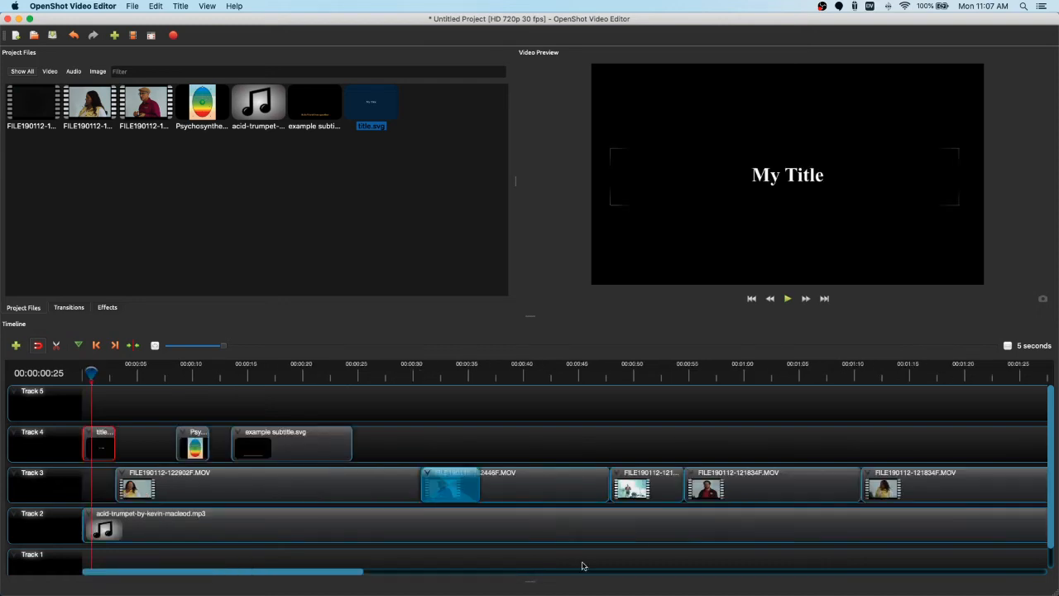
# Step: Try Fade In and Out (Slow) over the entire music clip, and clear it with No Fade
pyautogui.rightClick(528, 523)
pyautogui.moveTo(603, 363)
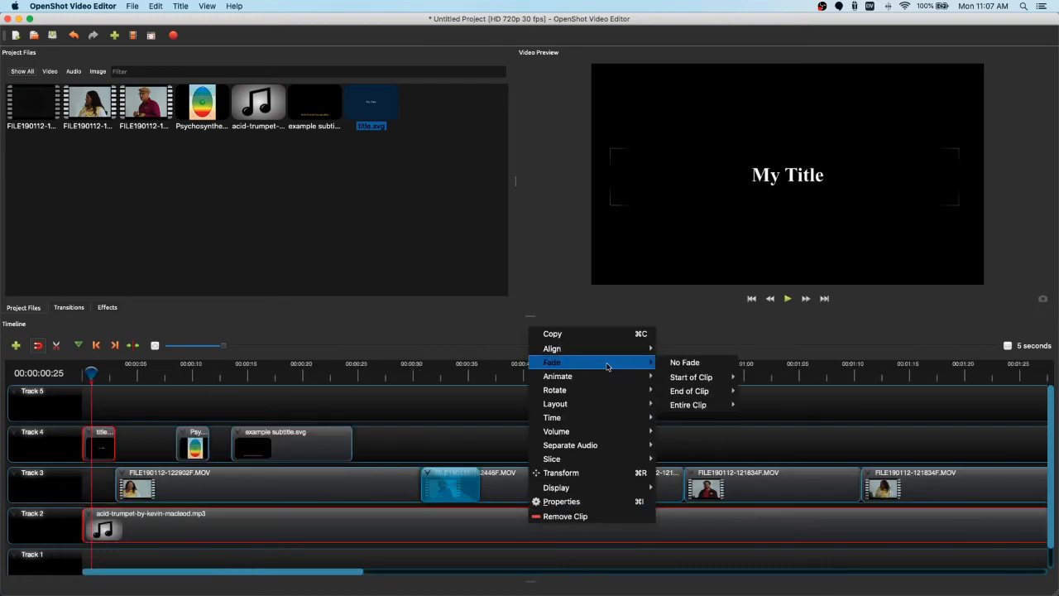
pyautogui.click(691, 366)
pyautogui.rightClick(492, 538)
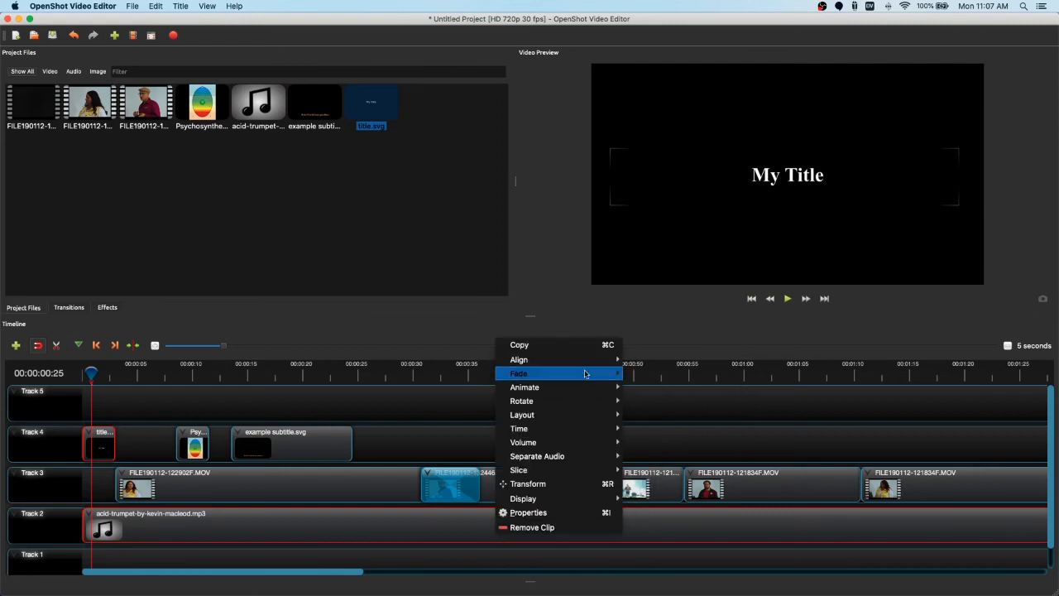
pyautogui.moveTo(596, 371)
pyautogui.moveTo(687, 415)
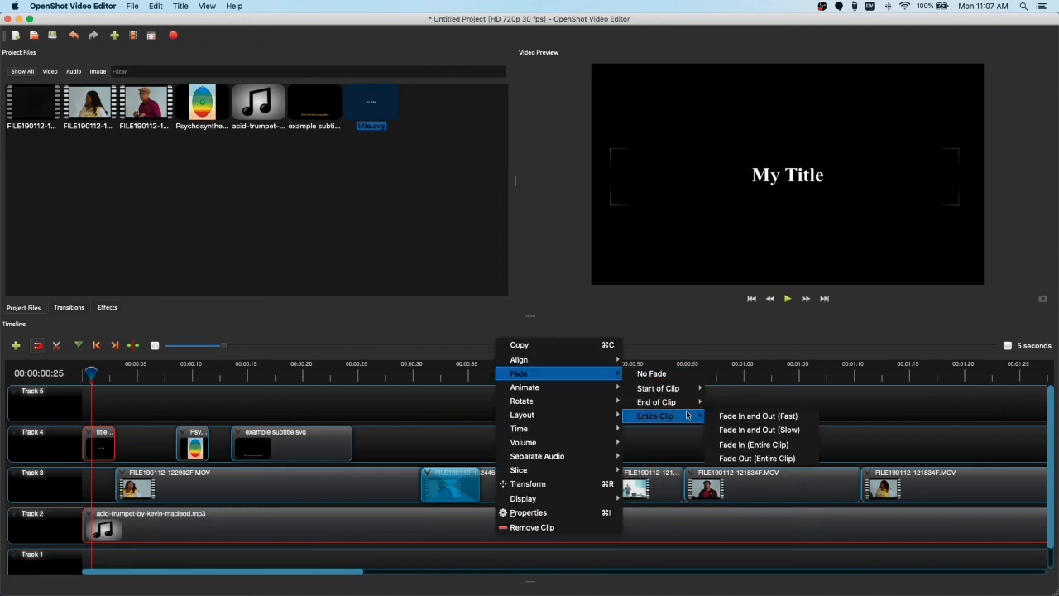
pyautogui.click(756, 431)
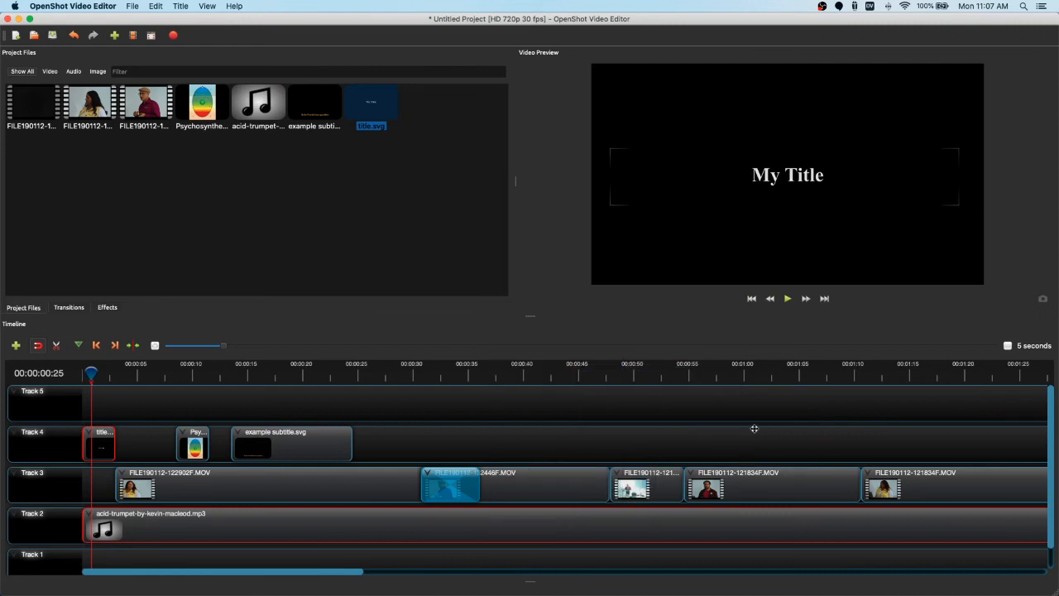
pyautogui.rightClick(350, 523)
pyautogui.moveTo(428, 364)
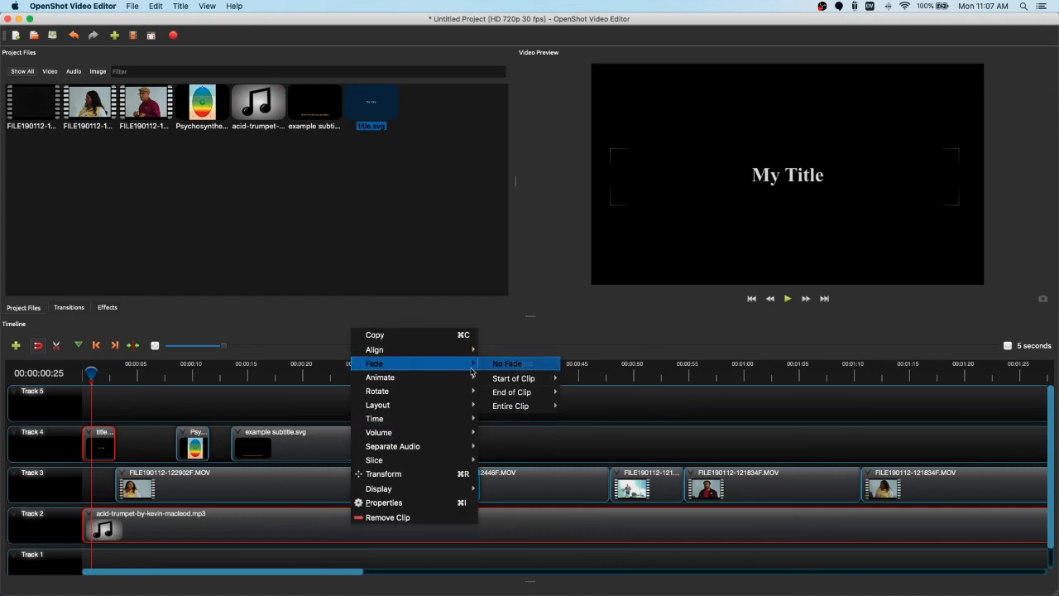
pyautogui.click(523, 365)
# Step: Apply the Fade In and Out (Slow) volume fade to the entire music clip on Track 2
pyautogui.rightClick(316, 518)
pyautogui.moveTo(389, 427)
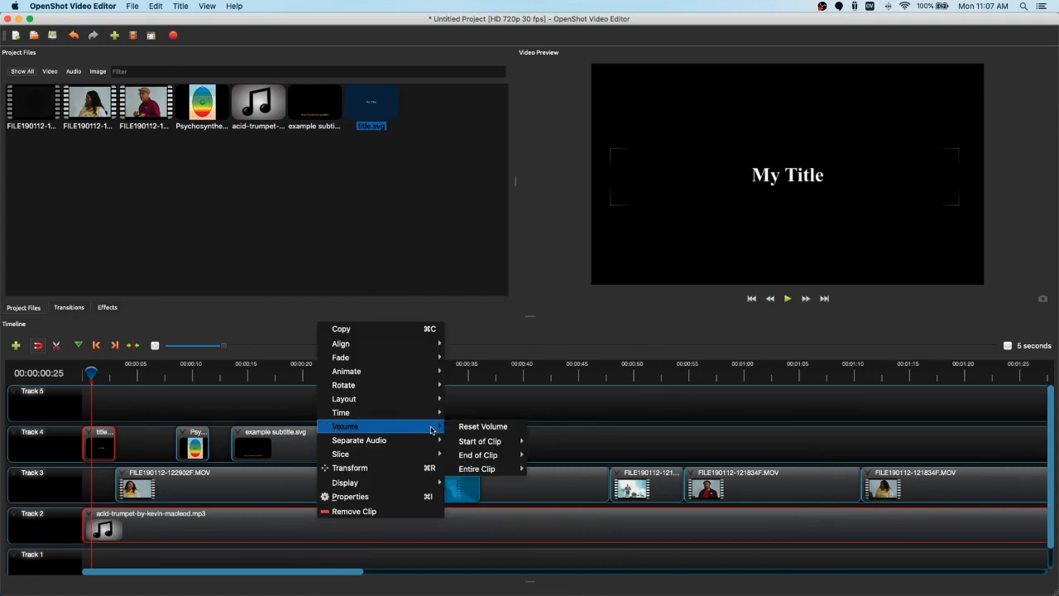
pyautogui.moveTo(494, 469)
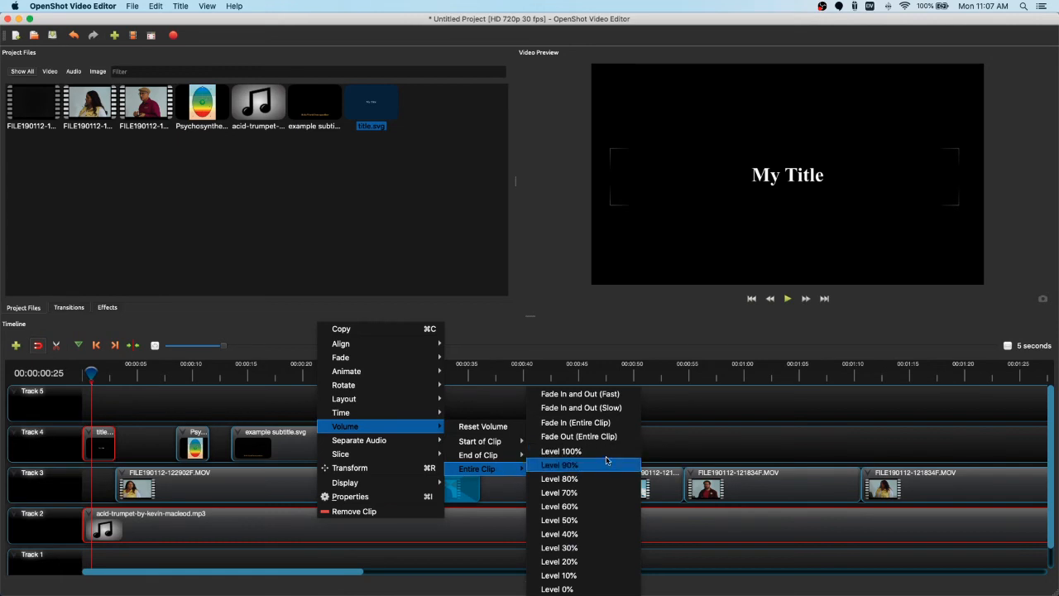
pyautogui.click(618, 408)
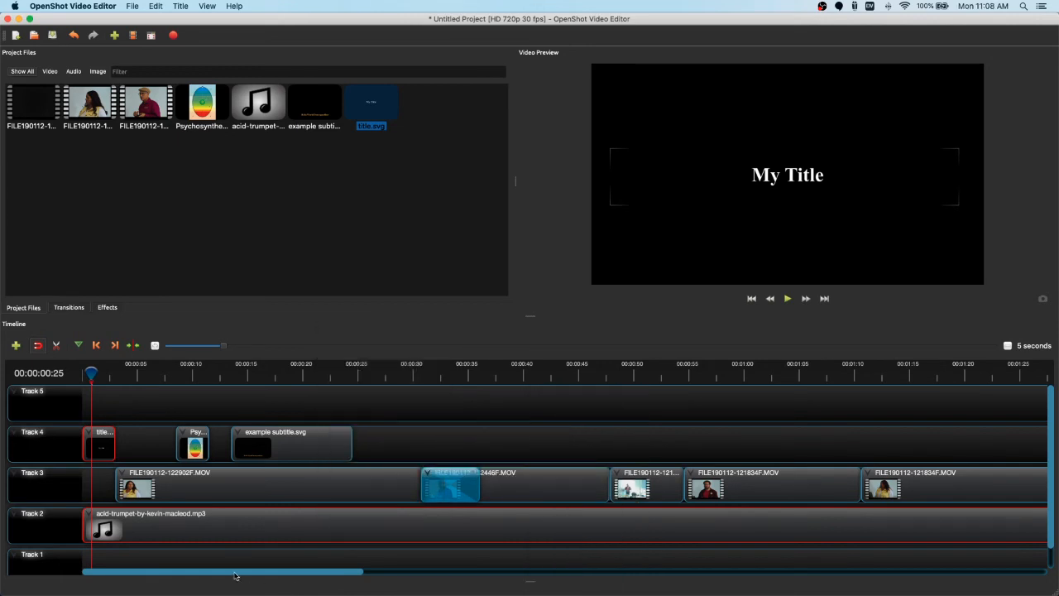
# Step: Examine the subtitle at about 16 seconds and review the arrangement of clips across all tracks
pyautogui.moveTo(239, 574); pyautogui.dragTo(151, 577)
pyautogui.moveTo(124, 372); pyautogui.dragTo(264, 375)
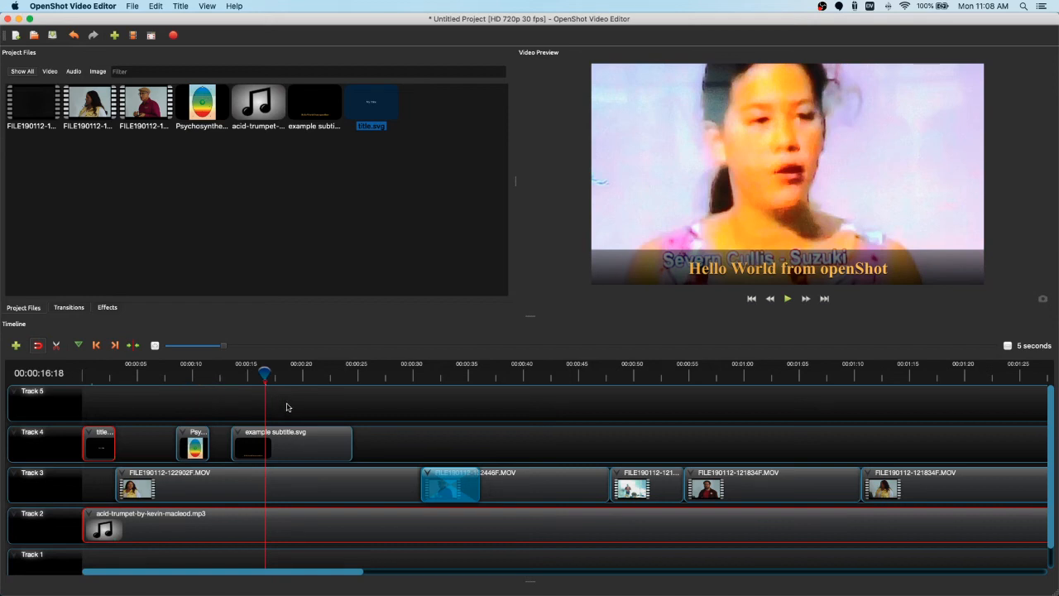
pyautogui.scroll(-1, 314, 444)
pyautogui.scroll(1, 260, 485)
pyautogui.scroll(-1, 187, 457)
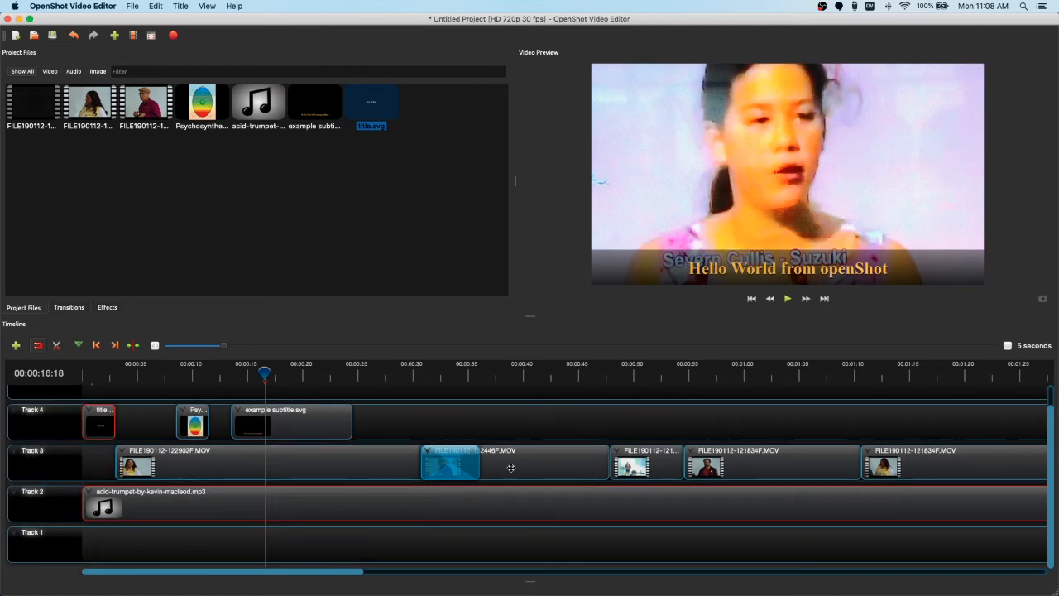
pyautogui.scroll(1, 141, 513)
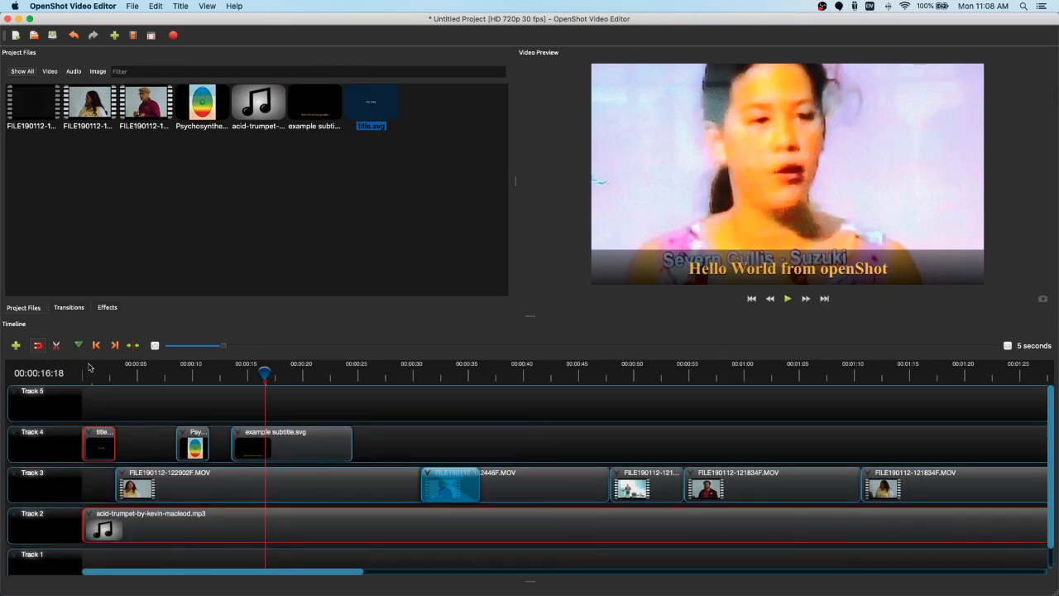
pyautogui.scroll(-1, 193, 432)
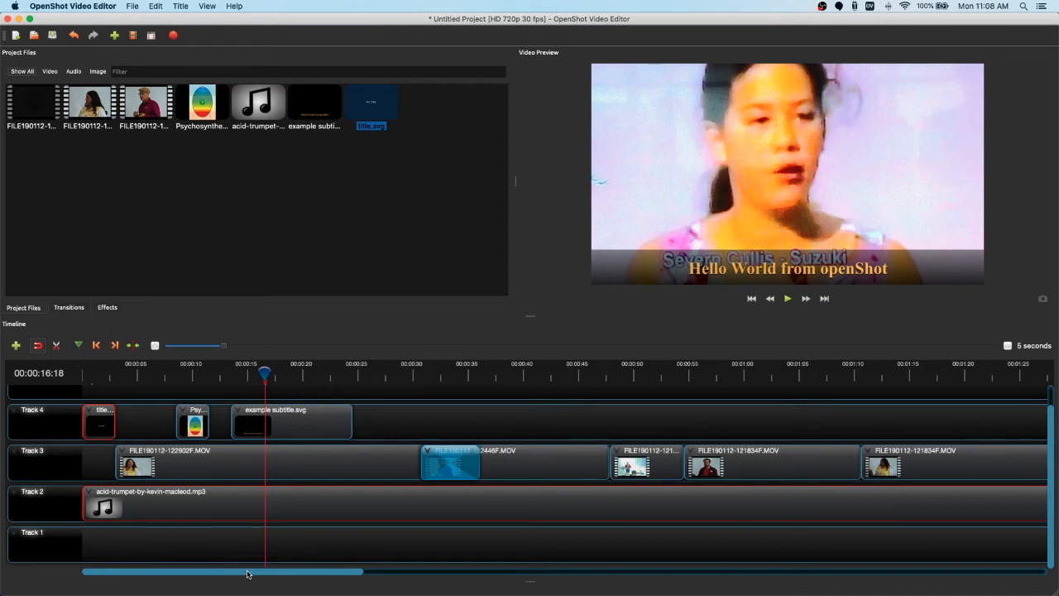
pyautogui.hscroll(10, 246, 571)
pyautogui.hscroll(-10, 281, 569)
pyautogui.click(81, 309)
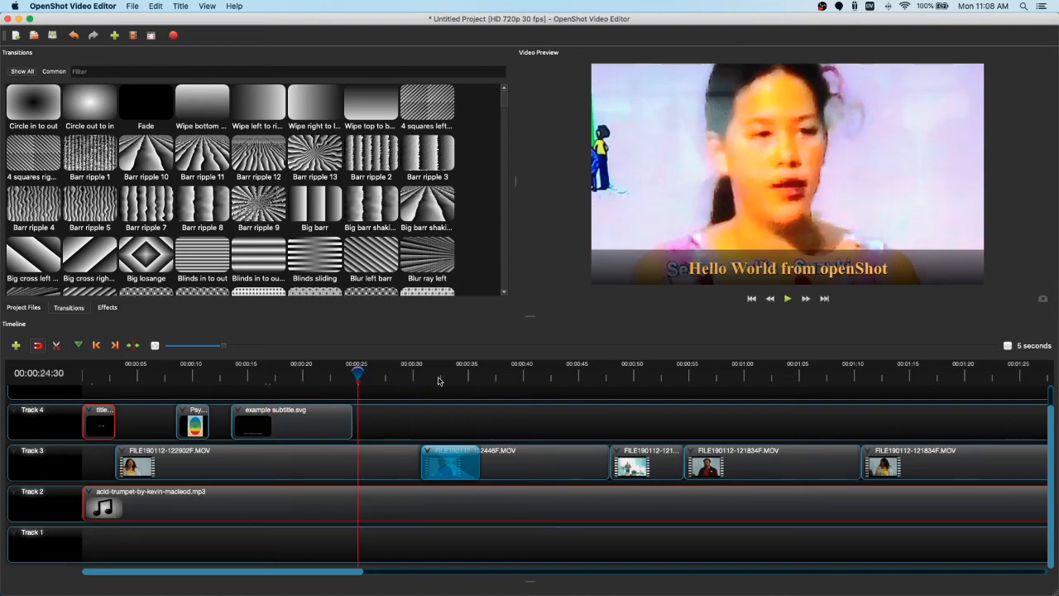
pyautogui.click(405, 373)
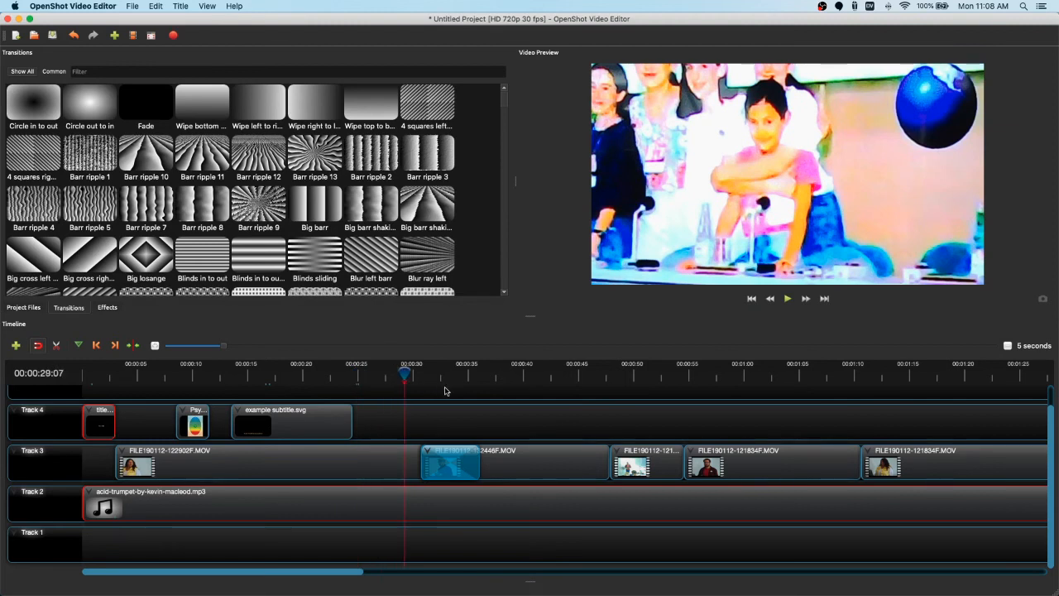
pyautogui.moveTo(405, 373); pyautogui.dragTo(444, 377)
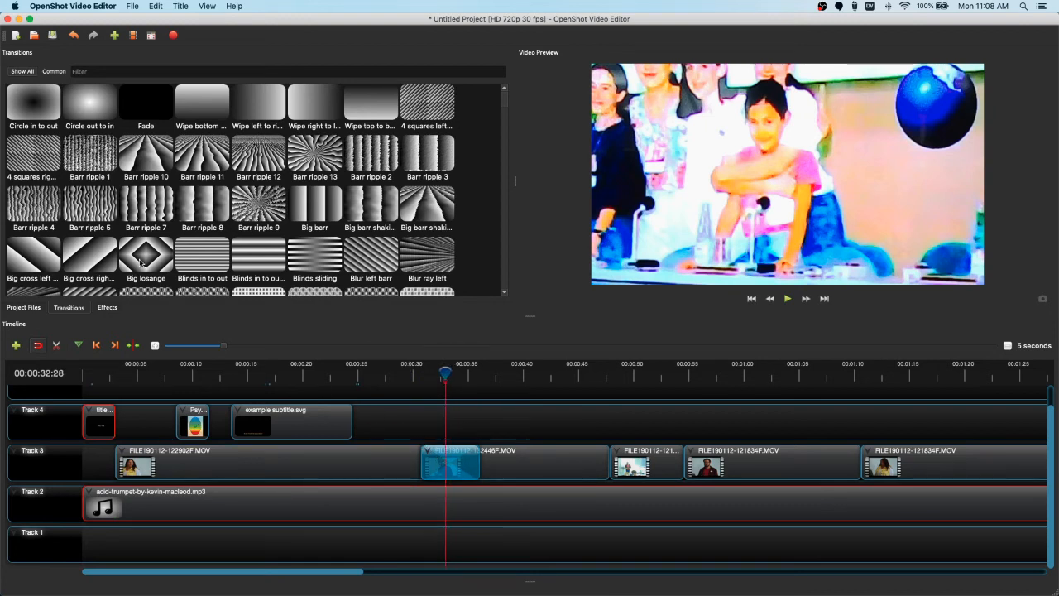
pyautogui.moveTo(214, 115); pyautogui.dragTo(443, 418)
pyautogui.moveTo(448, 460); pyautogui.dragTo(420, 466)
pyautogui.click(465, 466)
pyautogui.press('Delete')
pyautogui.moveTo(532, 461); pyautogui.dragTo(483, 457)
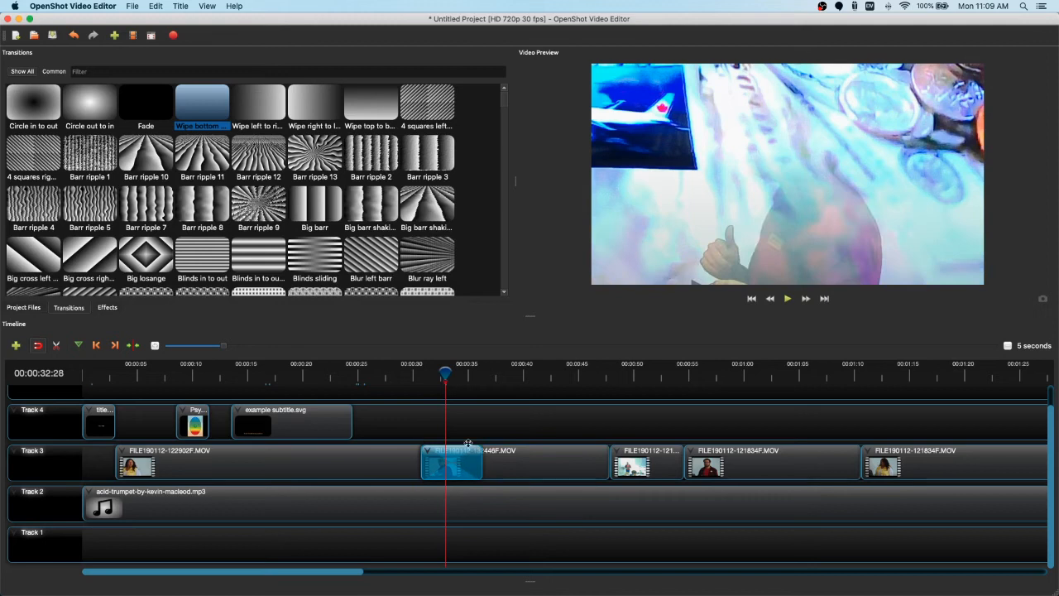
# Step: Play back the wipe transition from its start at about 31 seconds to check its effect
pyautogui.moveTo(447, 375); pyautogui.dragTo(422, 378)
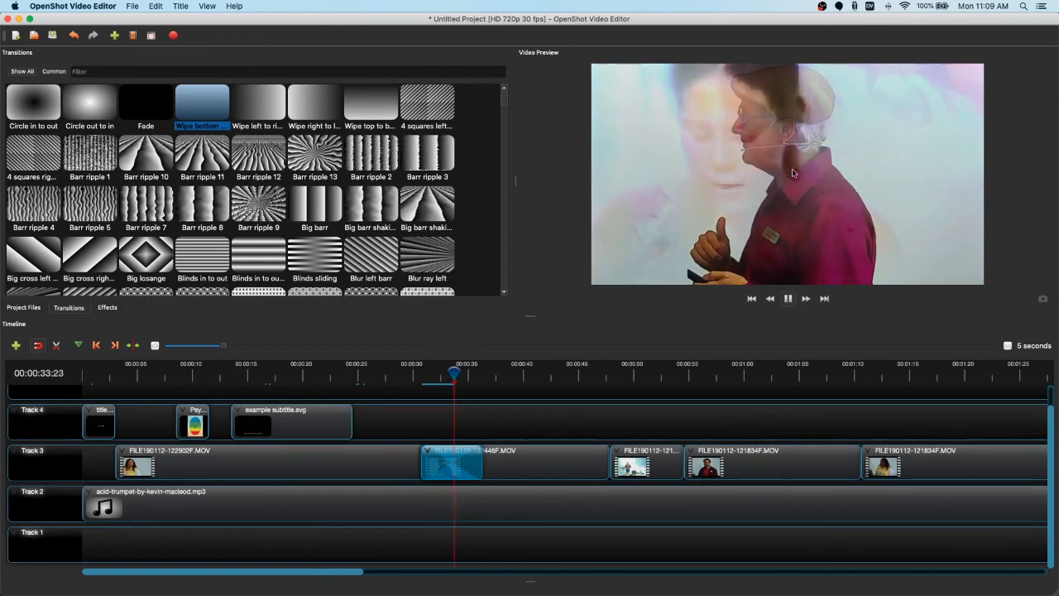
pyautogui.press('space')
pyautogui.moveTo(461, 373)
pyautogui.mouseDown()
pyautogui.moveTo(439, 373)
pyautogui.moveTo(463, 374)
pyautogui.moveTo(451, 373)
pyautogui.mouseUp()
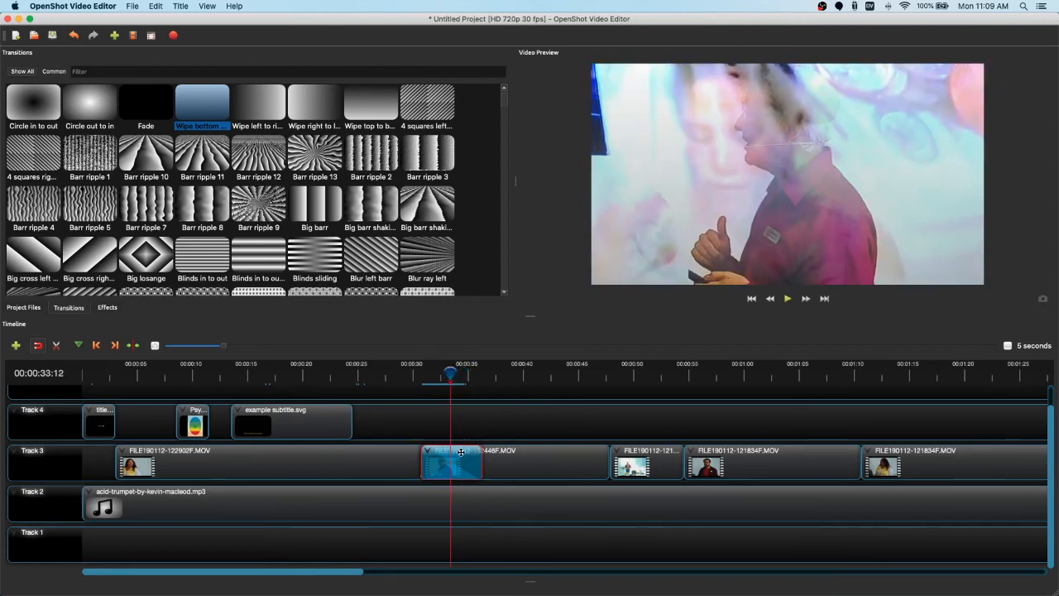
# Step: Replace the wipe with the Deform 15 transition, shorten it to end at about 36 seconds, and move the playhead to its start
pyautogui.press('Delete')
pyautogui.scroll(-3, 244, 215)
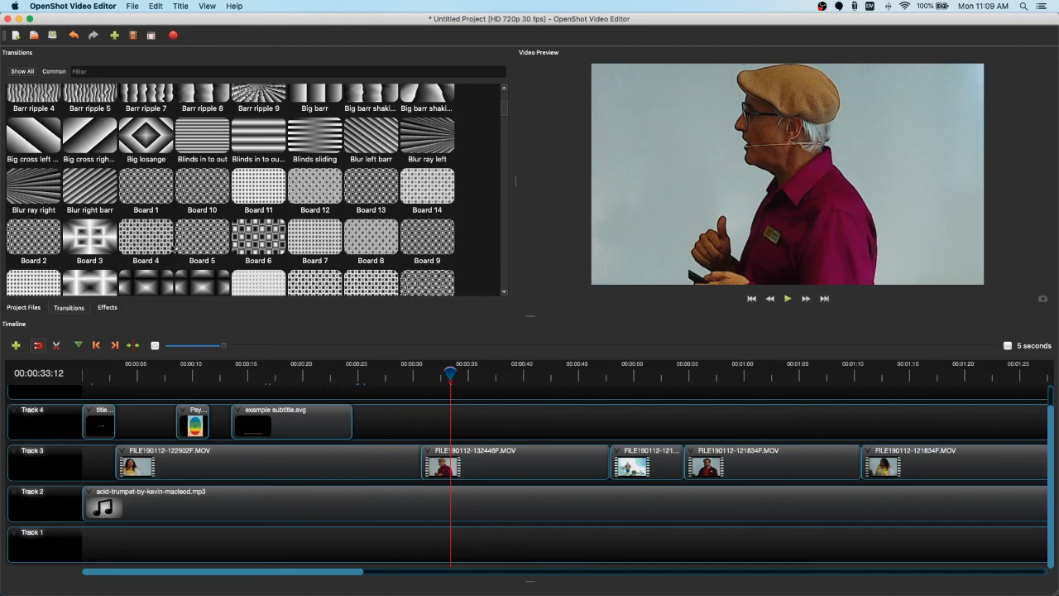
pyautogui.scroll(-5, 173, 247)
pyautogui.moveTo(200, 246); pyautogui.dragTo(424, 460)
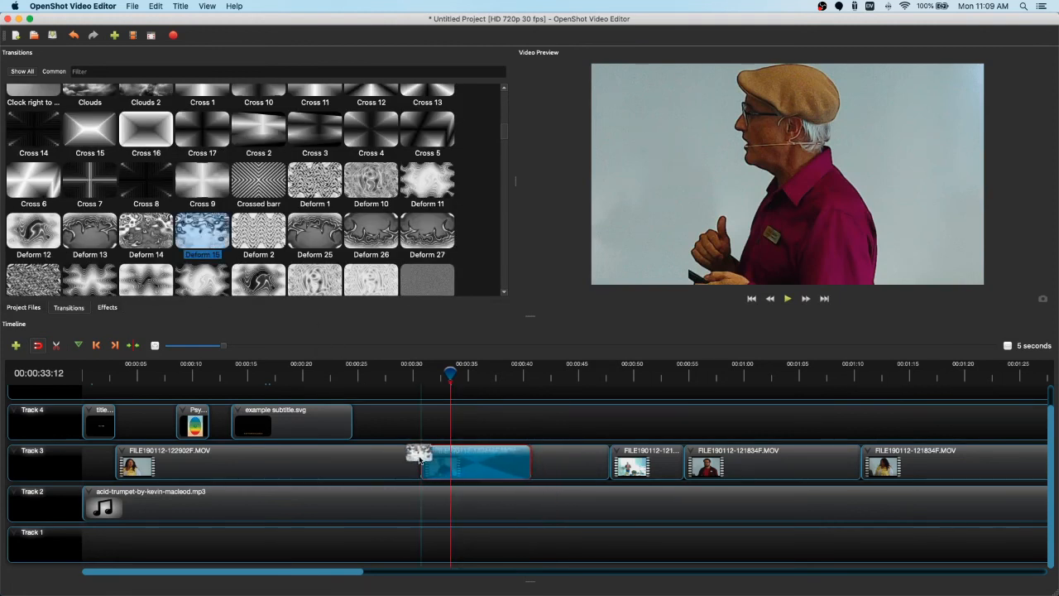
pyautogui.moveTo(535, 461); pyautogui.dragTo(479, 458)
pyautogui.moveTo(452, 373); pyautogui.dragTo(422, 374)
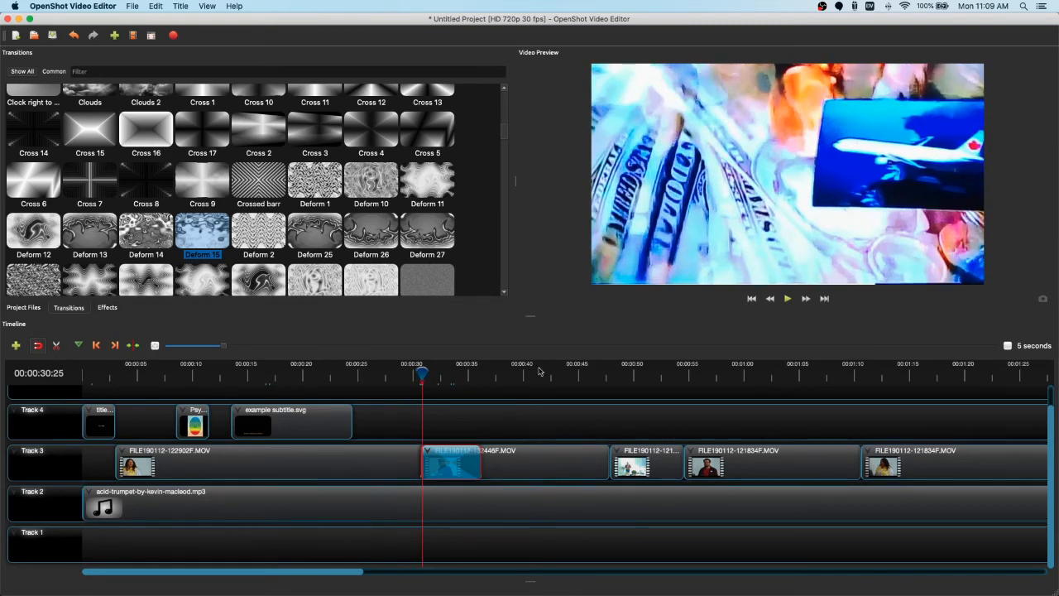
pyautogui.scroll(1, 533, 491)
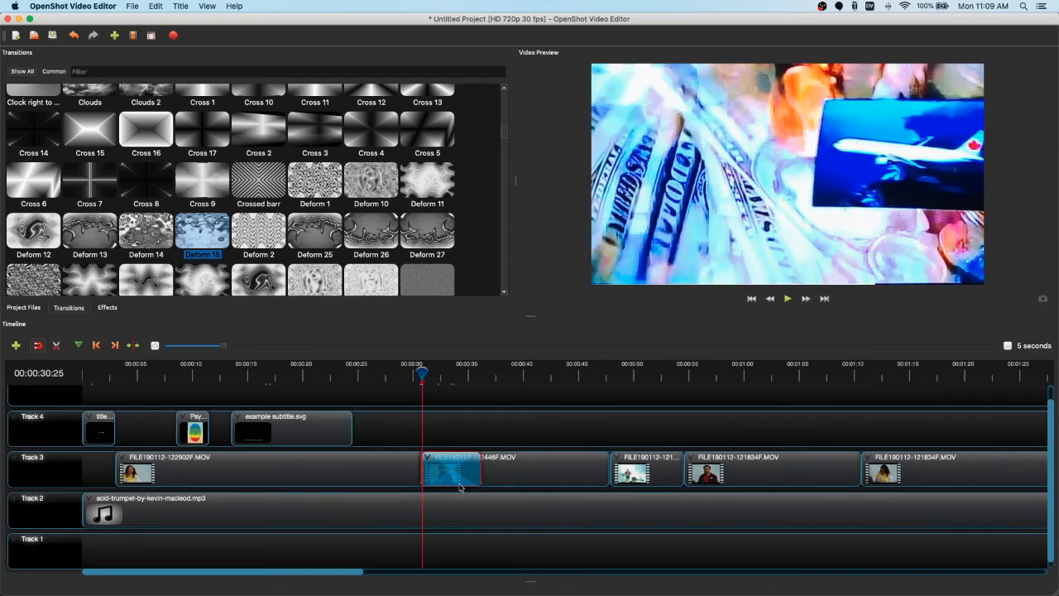
# Step: Play back the Deform 15 transition twice from its start at about 31 seconds to judge its effect
pyautogui.press('space')
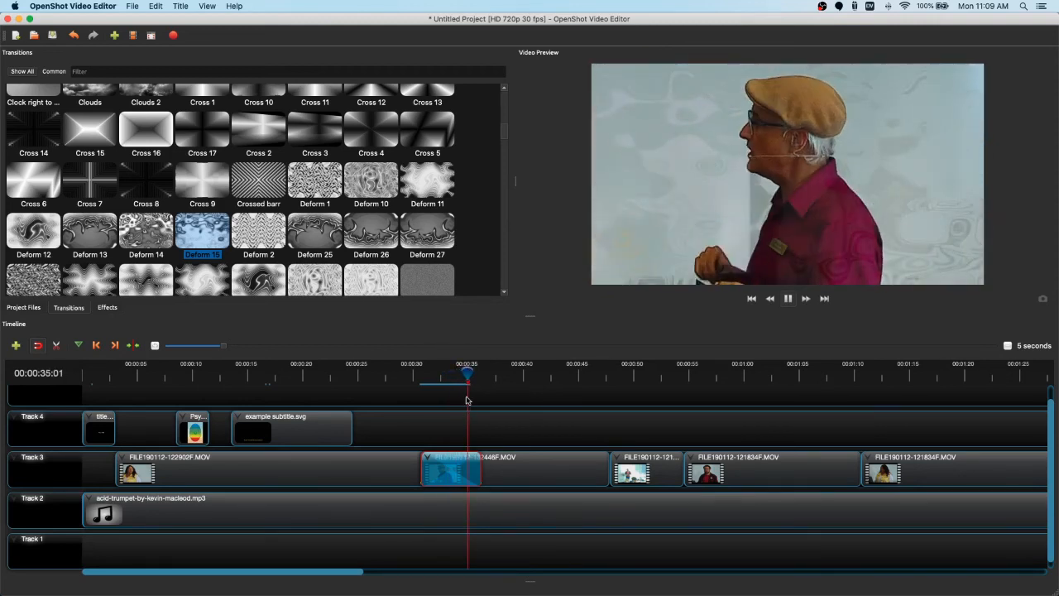
pyautogui.moveTo(468, 373); pyautogui.dragTo(422, 373)
pyautogui.press('space')
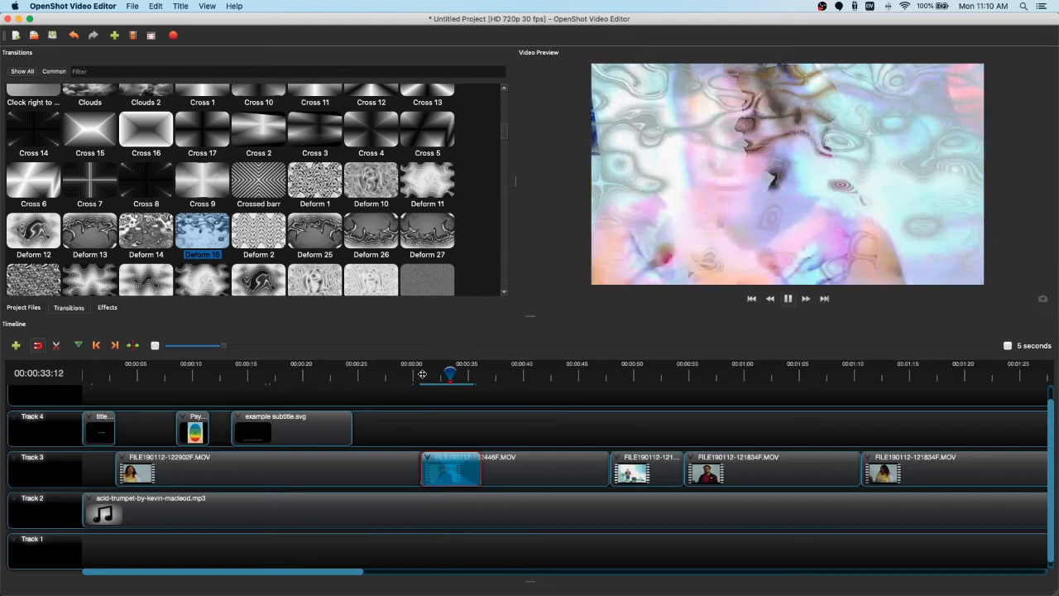
pyautogui.press('space')
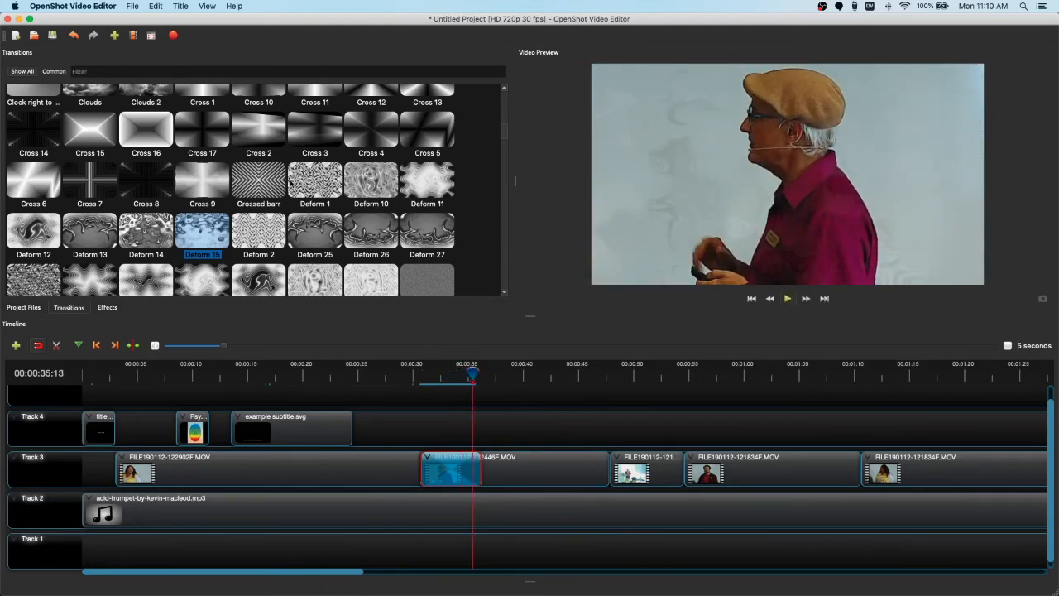
pyautogui.scroll(5, 294, 186)
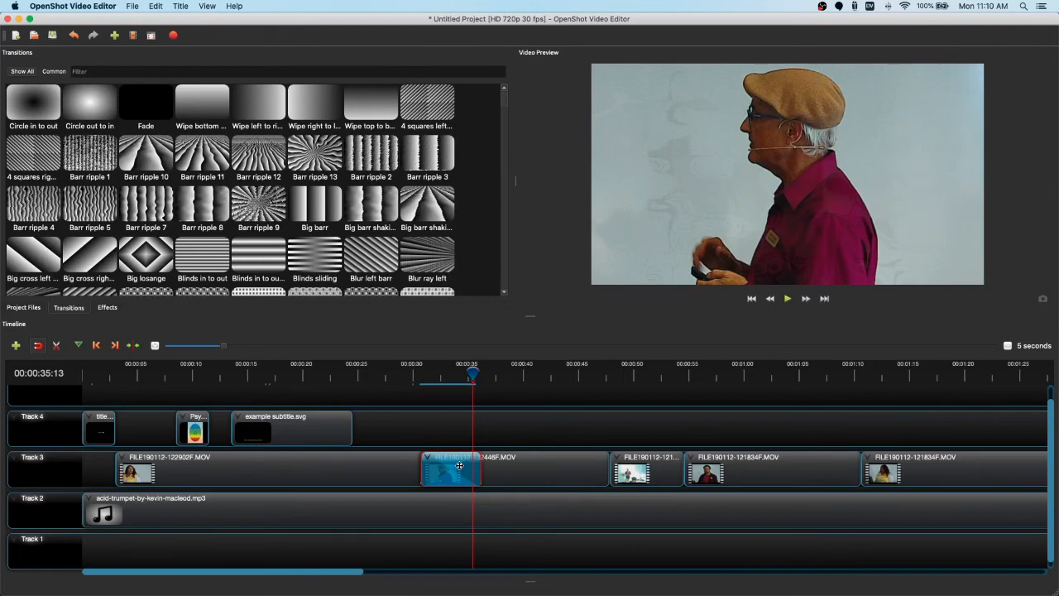
pyautogui.moveTo(146, 104); pyautogui.dragTo(465, 473)
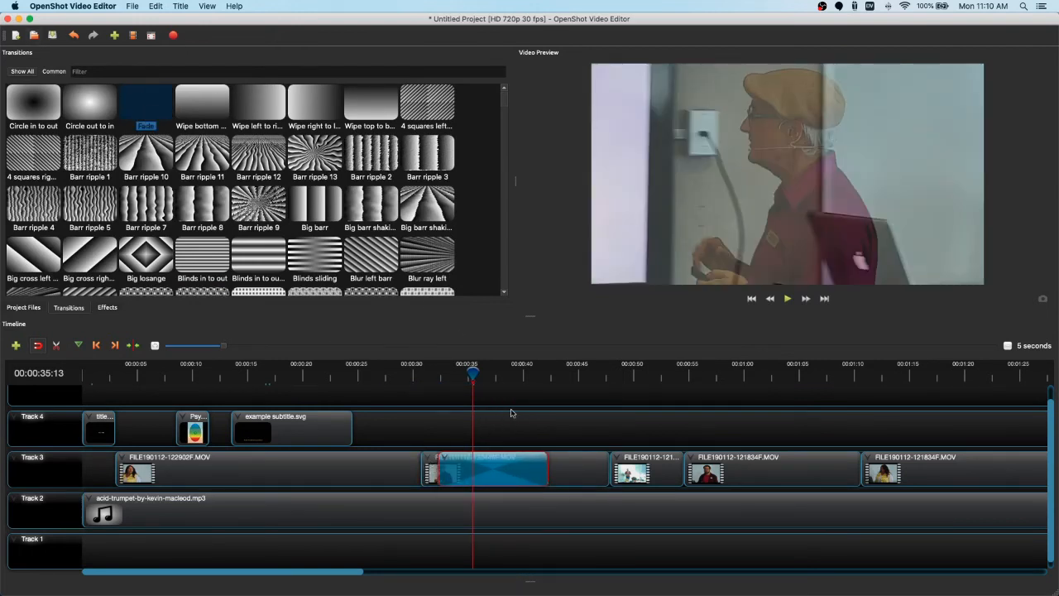
pyautogui.scroll(1, 501, 438)
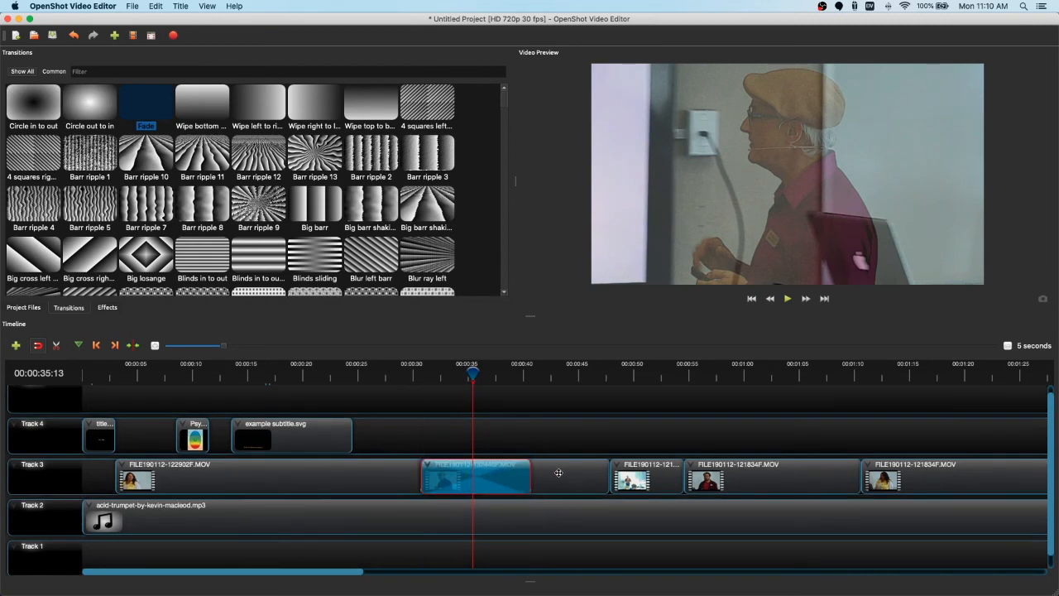
pyautogui.moveTo(532, 472); pyautogui.dragTo(481, 469)
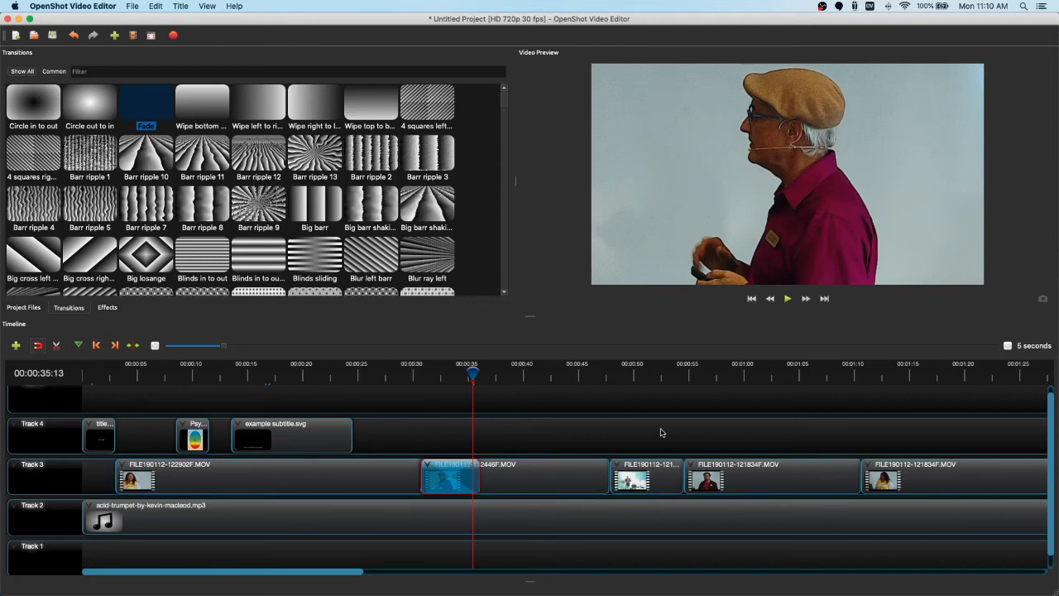
pyautogui.click(109, 308)
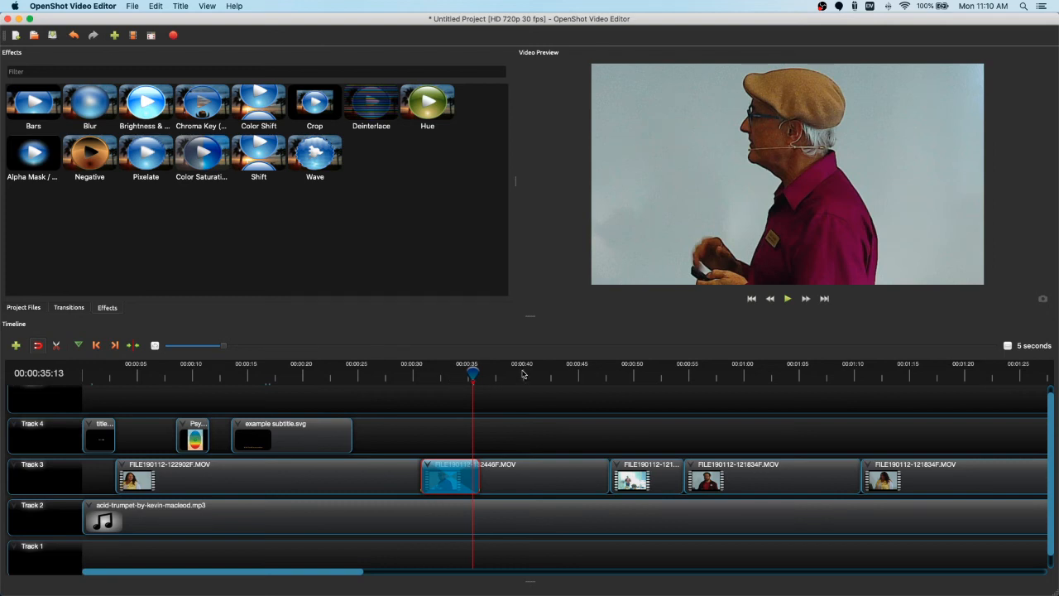
pyautogui.moveTo(146, 100); pyautogui.dragTo(523, 476)
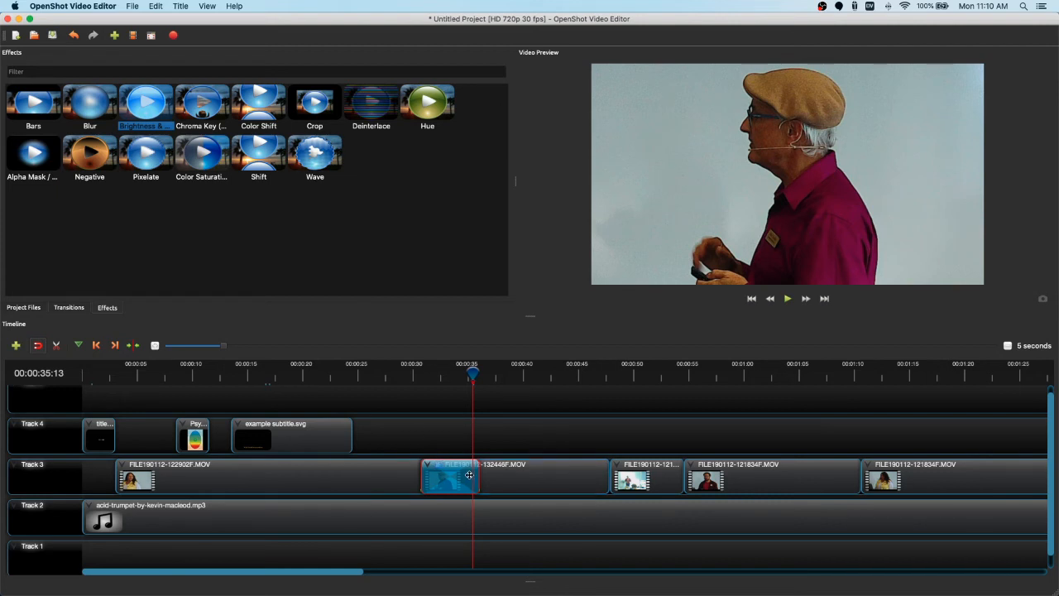
pyautogui.hotkey('ctrl', 'z')
pyautogui.click(745, 377)
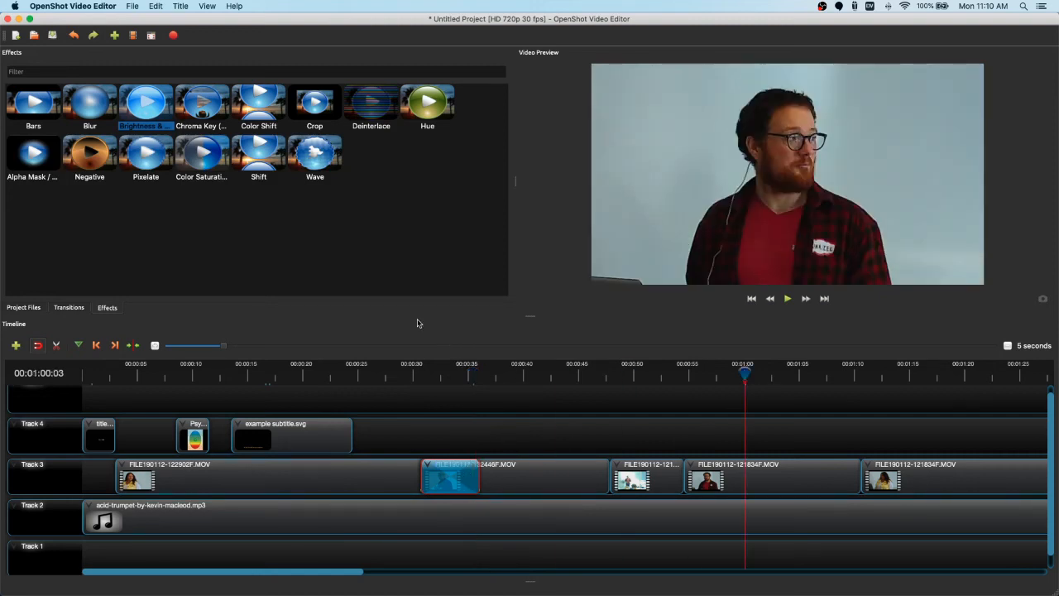
pyautogui.moveTo(144, 102); pyautogui.dragTo(751, 479)
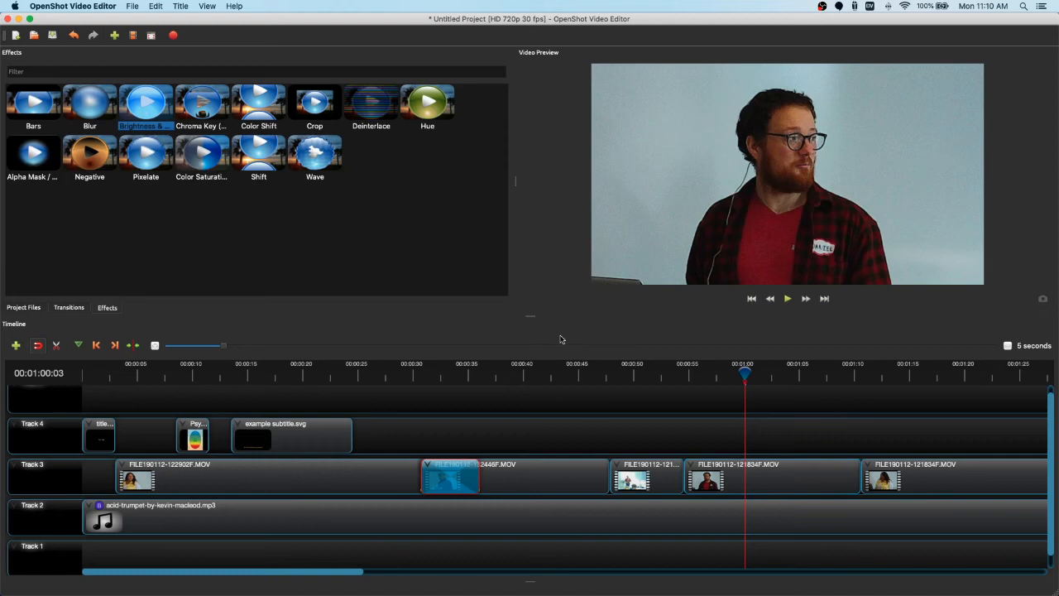
pyautogui.moveTo(745, 374); pyautogui.dragTo(740, 374)
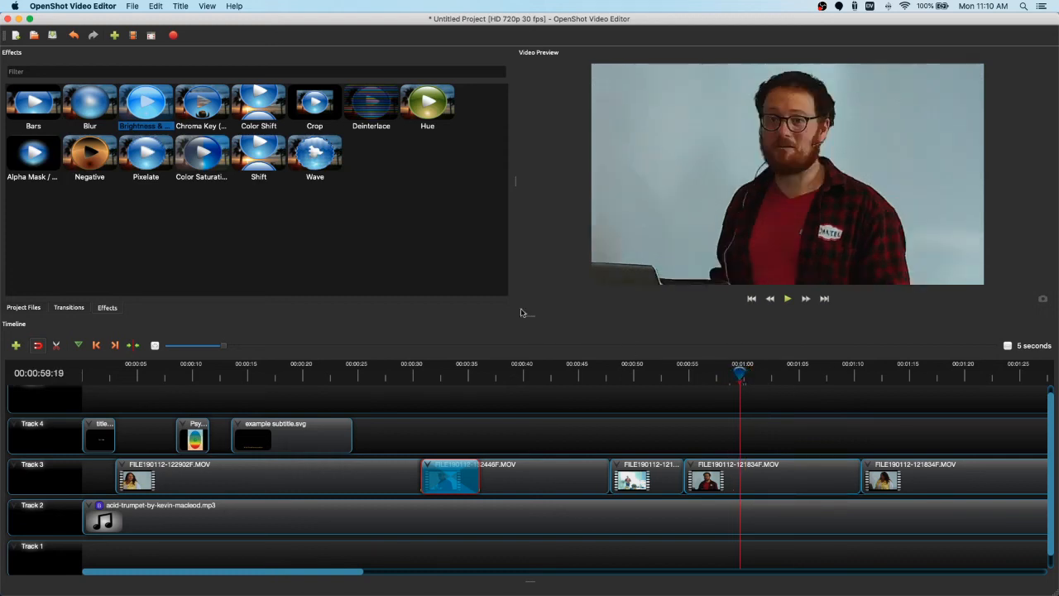
pyautogui.moveTo(179, 106); pyautogui.dragTo(796, 480)
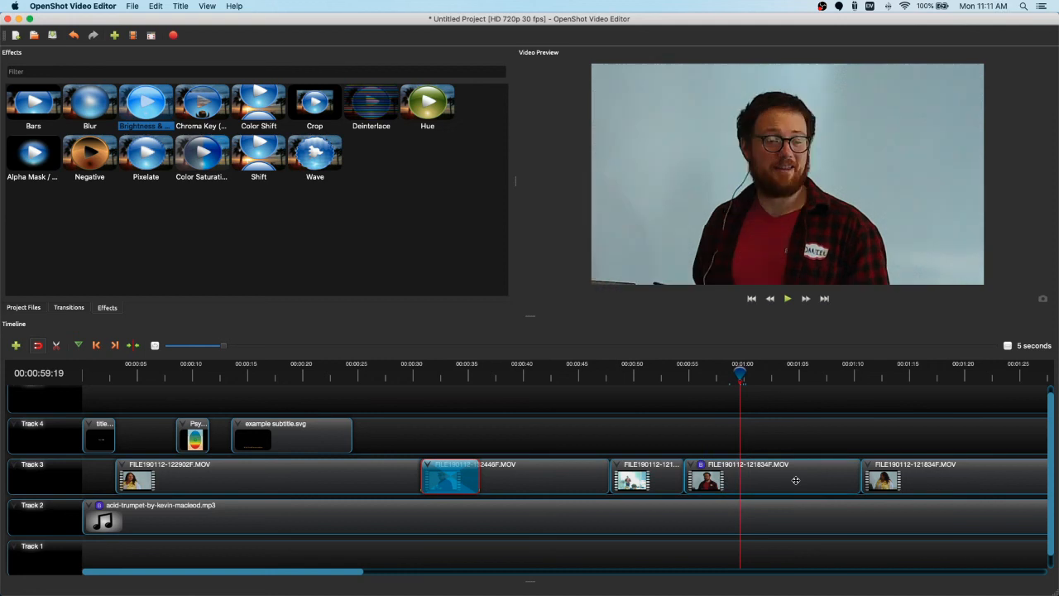
# Step: Show the properties of that clip's Brightness & Contrast effect and place the playhead at 00:00:59:07
pyautogui.rightClick(701, 466)
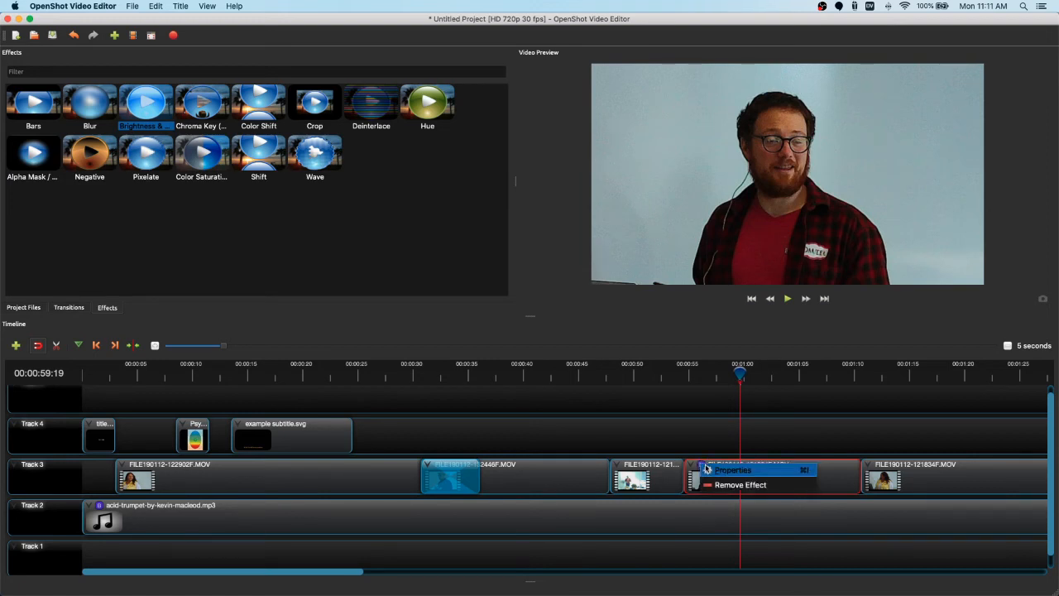
pyautogui.click(282, 296)
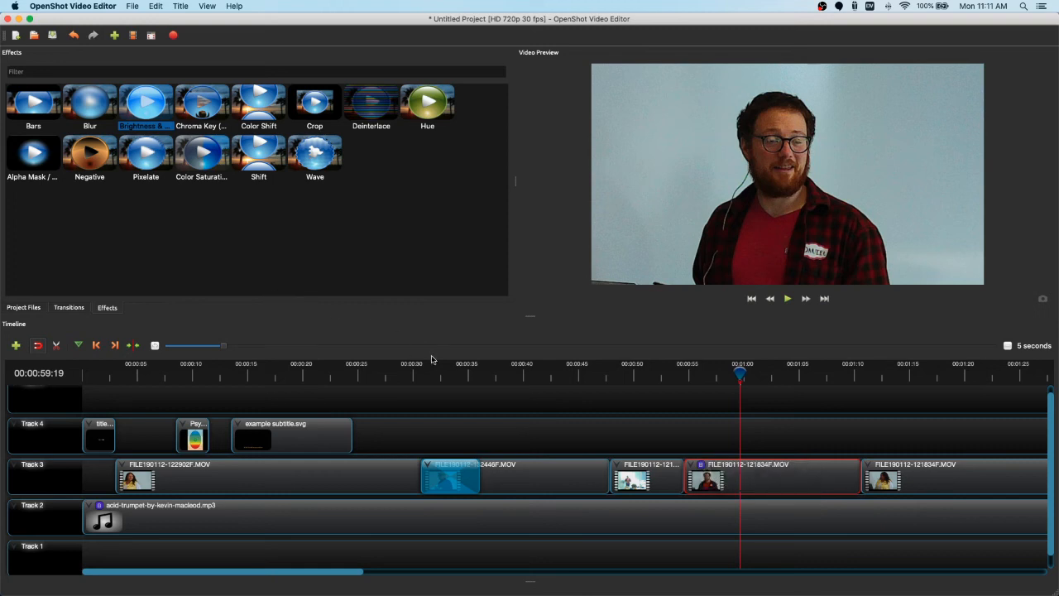
pyautogui.rightClick(700, 466)
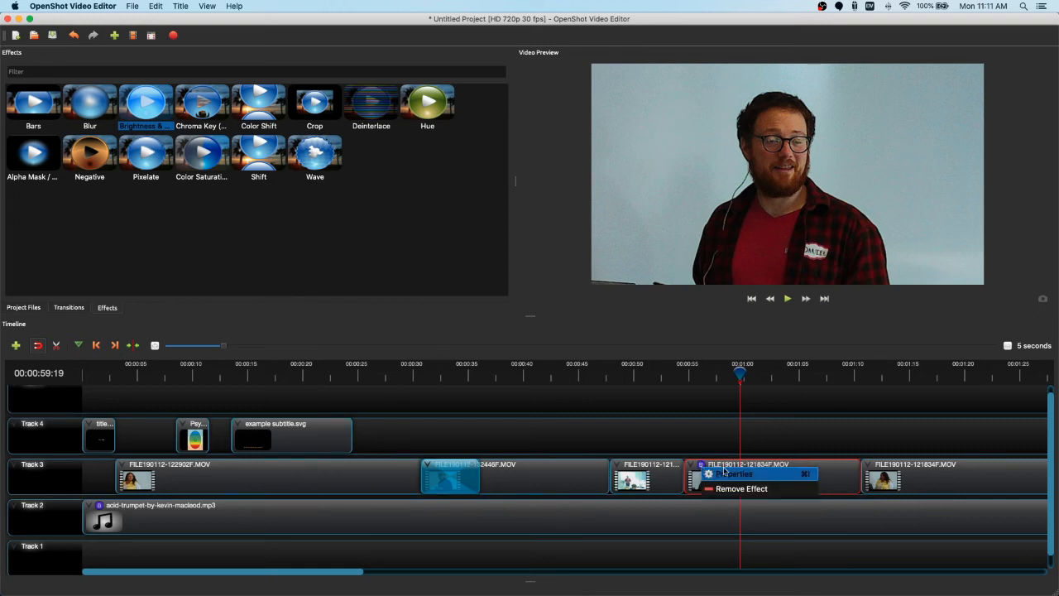
pyautogui.click(726, 474)
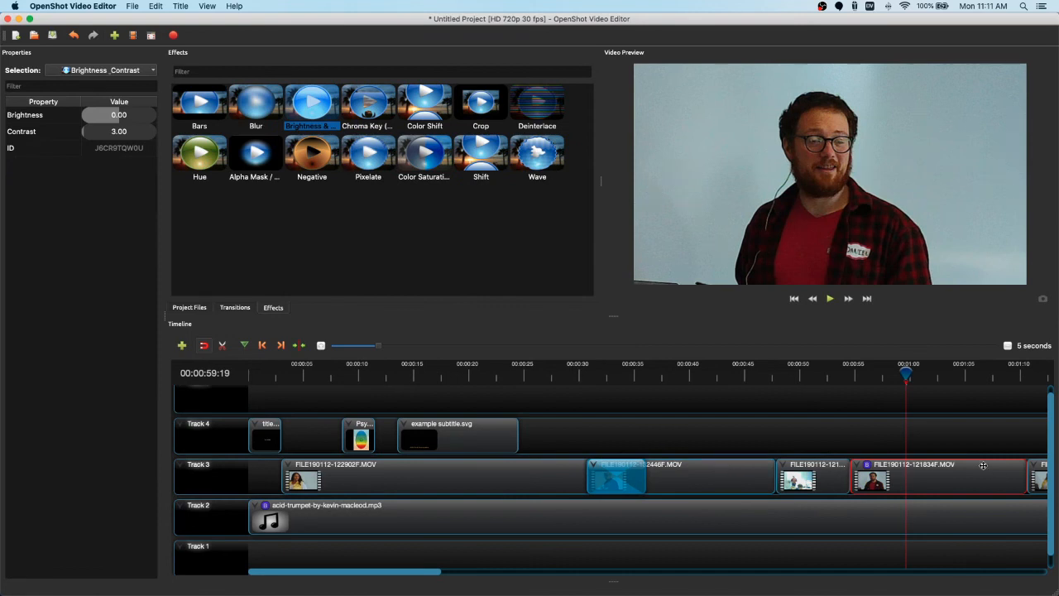
pyautogui.rightClick(869, 467)
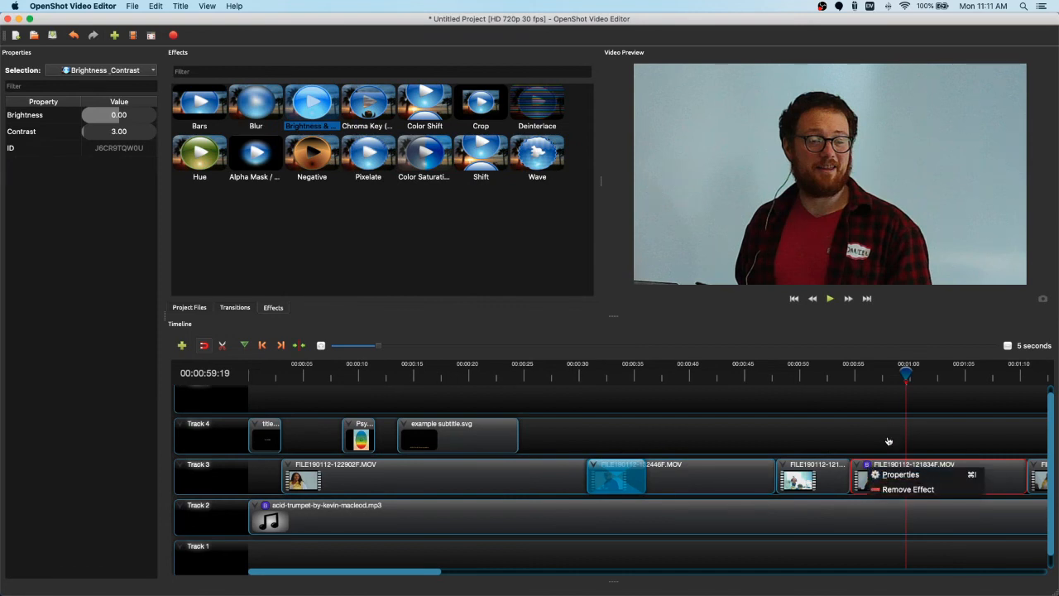
pyautogui.click(889, 441)
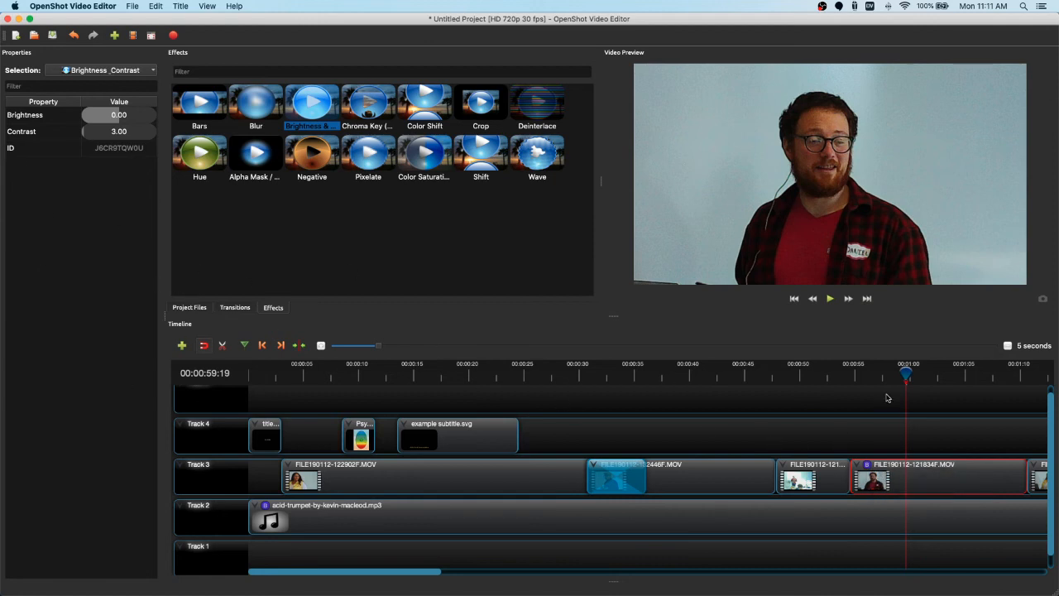
pyautogui.click(903, 372)
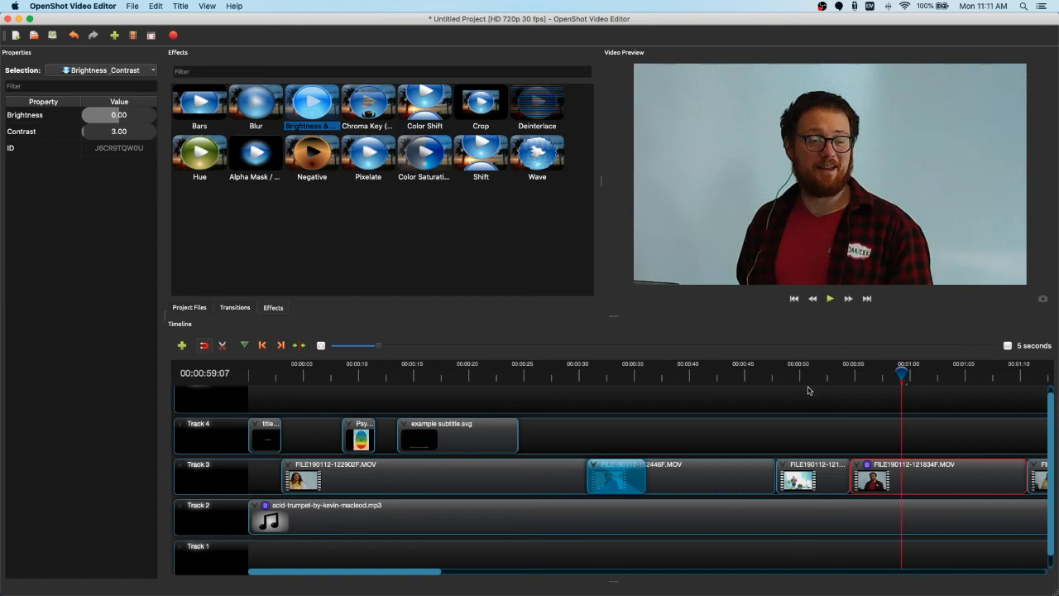
pyautogui.click(699, 477)
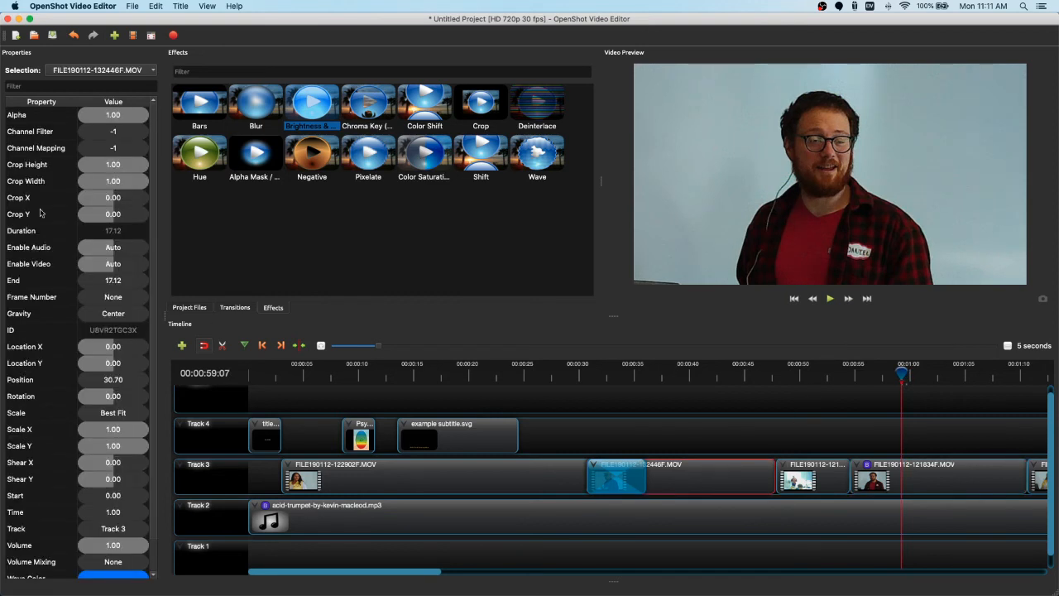
pyautogui.scroll(-1, 114, 288)
pyautogui.scroll(1, 115, 304)
pyautogui.scroll(-2, 124, 347)
pyautogui.scroll(2, 141, 398)
pyautogui.scroll(-2, 137, 380)
pyautogui.scroll(2, 124, 434)
pyautogui.click(949, 469)
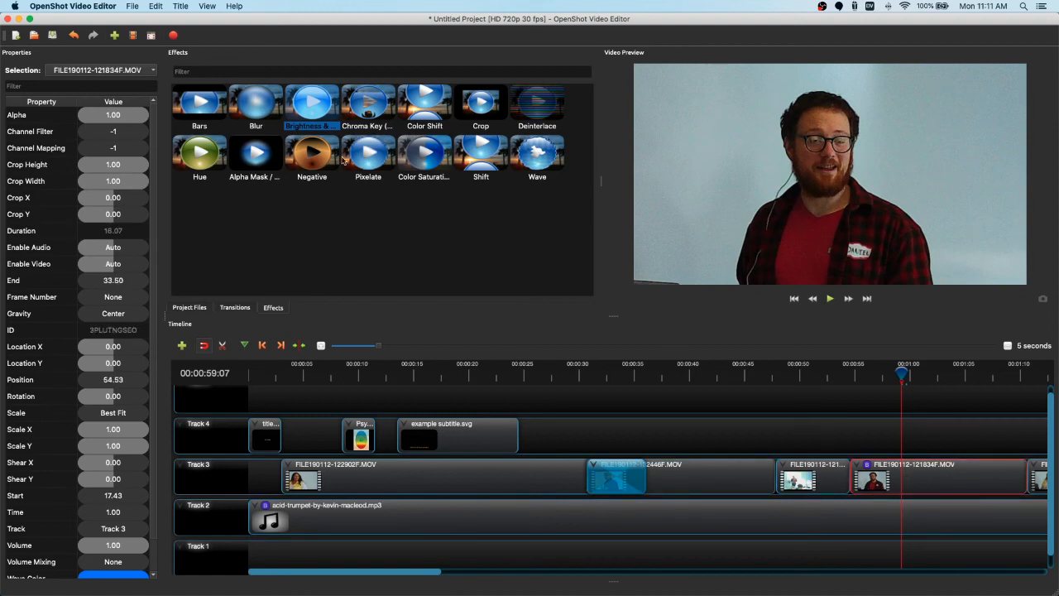
pyautogui.click(90, 71)
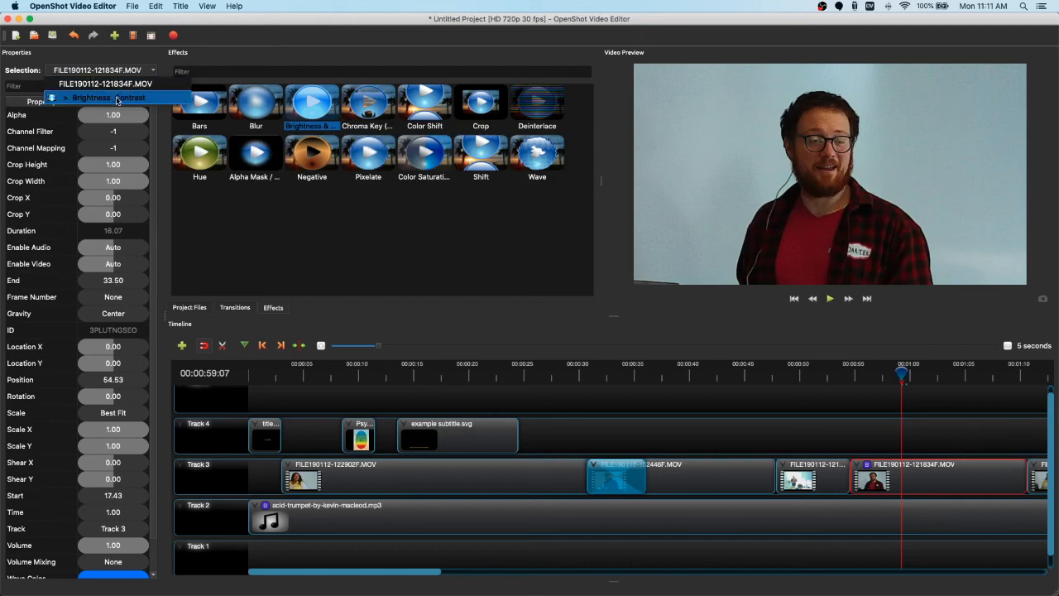
pyautogui.click(114, 97)
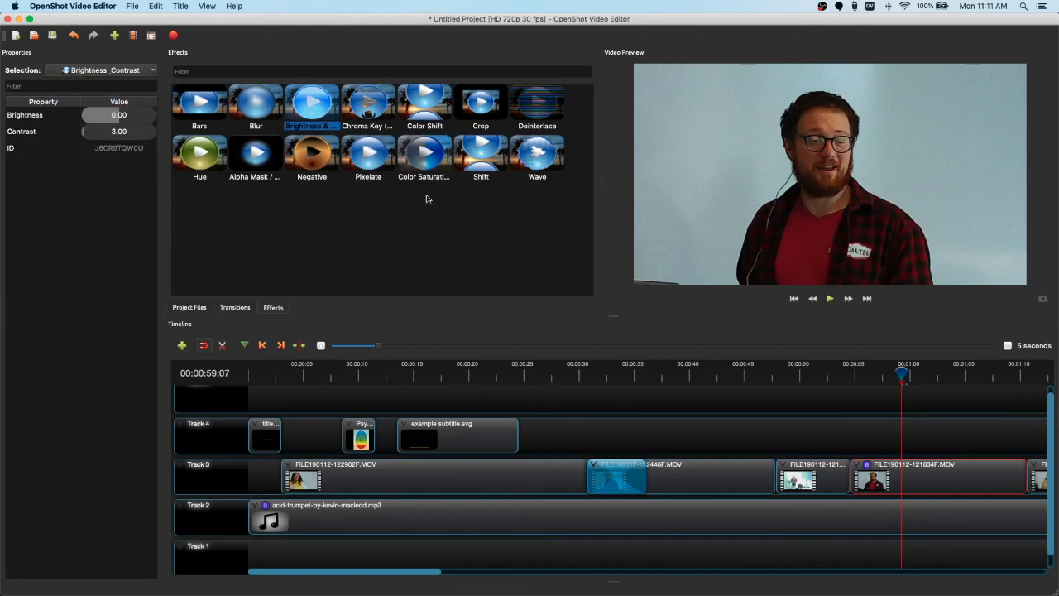
pyautogui.moveTo(120, 117); pyautogui.dragTo(106, 135)
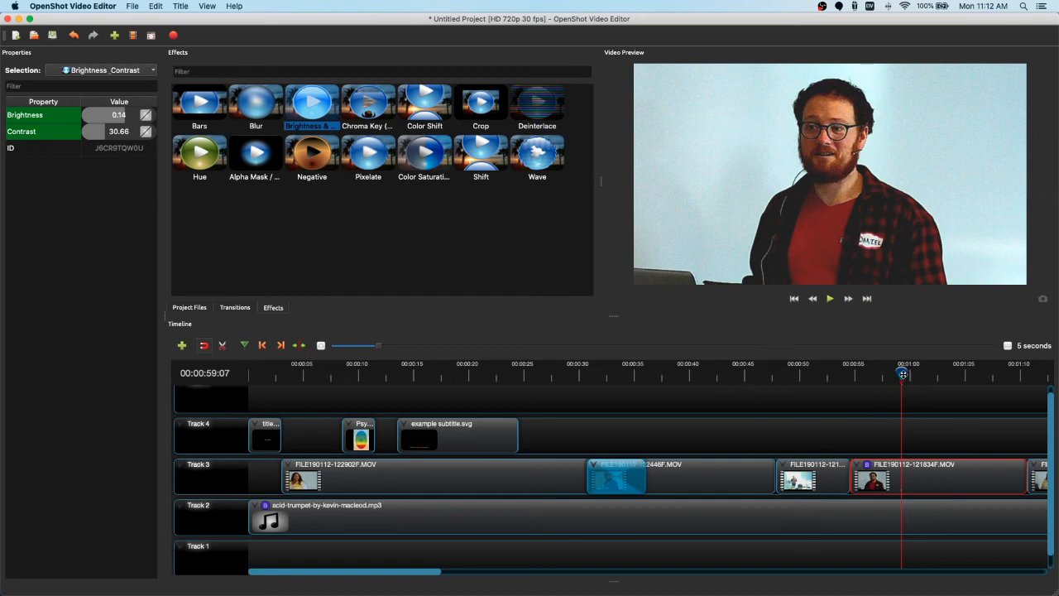
pyautogui.moveTo(903, 373); pyautogui.dragTo(870, 374)
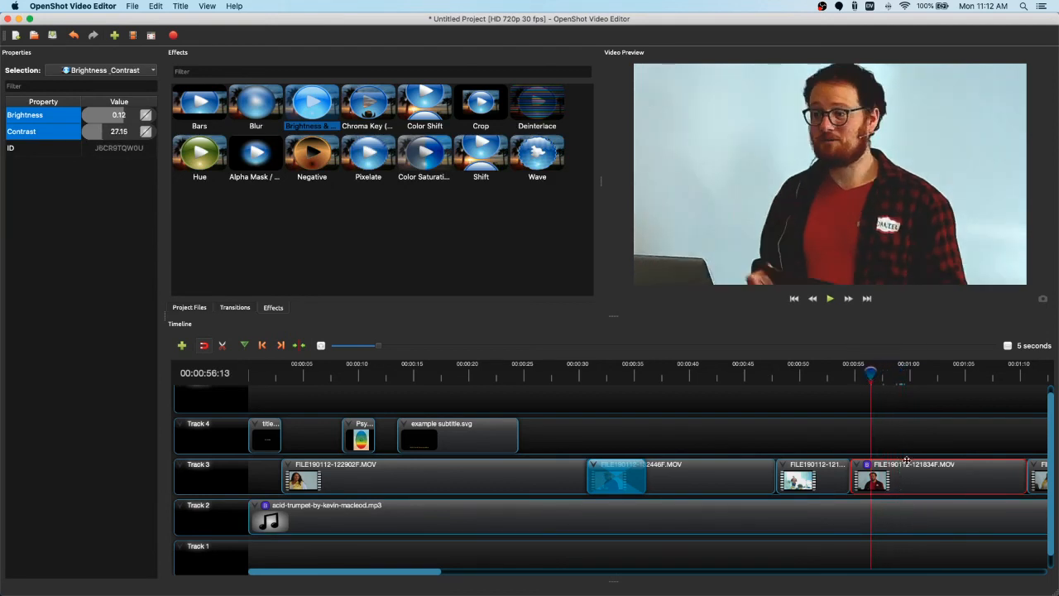
pyautogui.moveTo(870, 373); pyautogui.dragTo(850, 373)
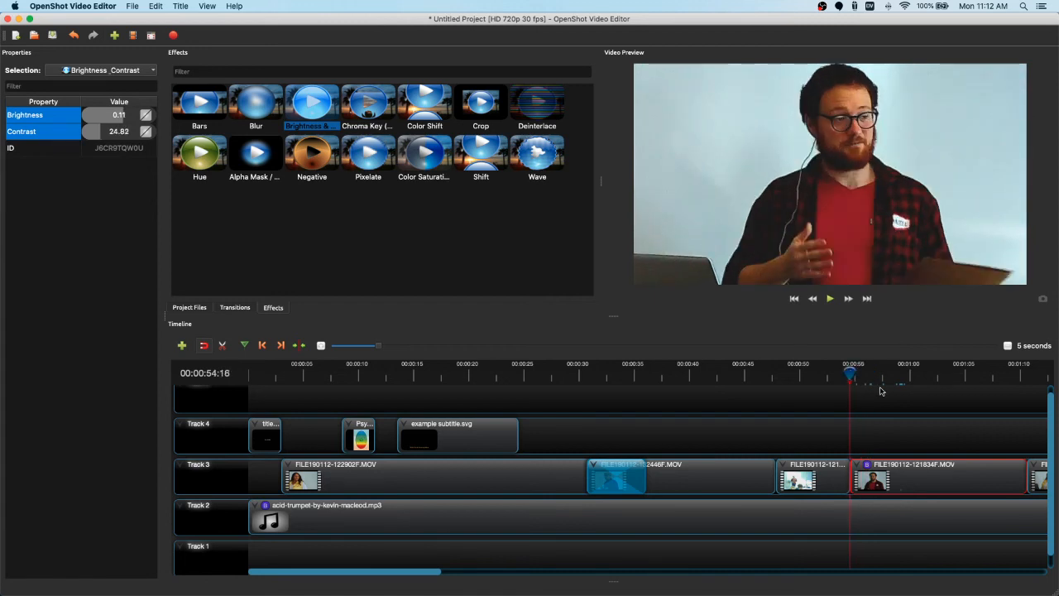
pyautogui.press('space')
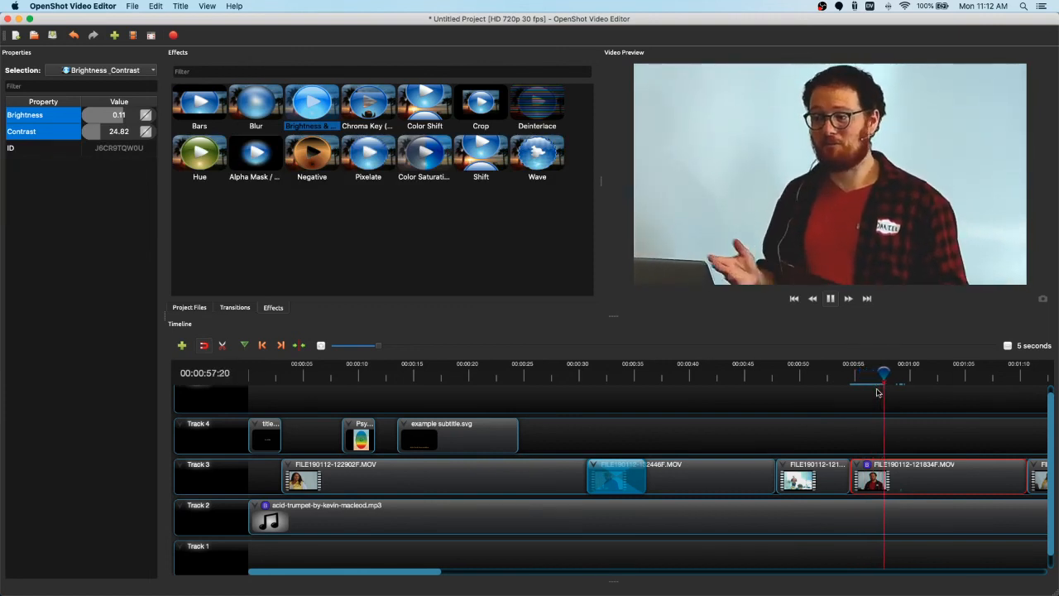
pyautogui.press('space')
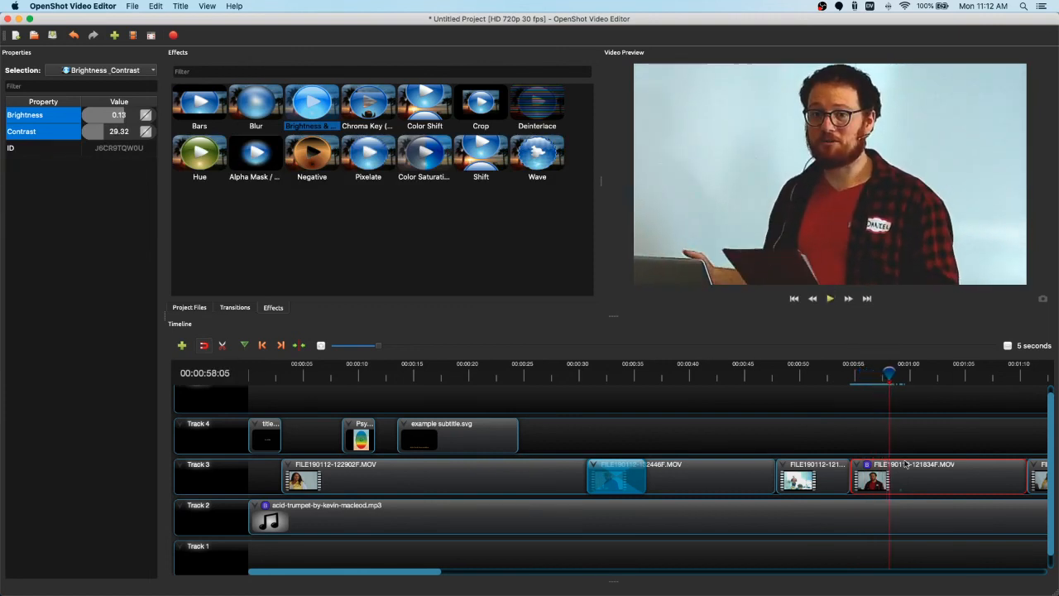
# Step: Set the effect's brightness to 0.82 at 00:00:59:06 and play the clip from its start past that point
pyautogui.moveTo(890, 374); pyautogui.dragTo(901, 374)
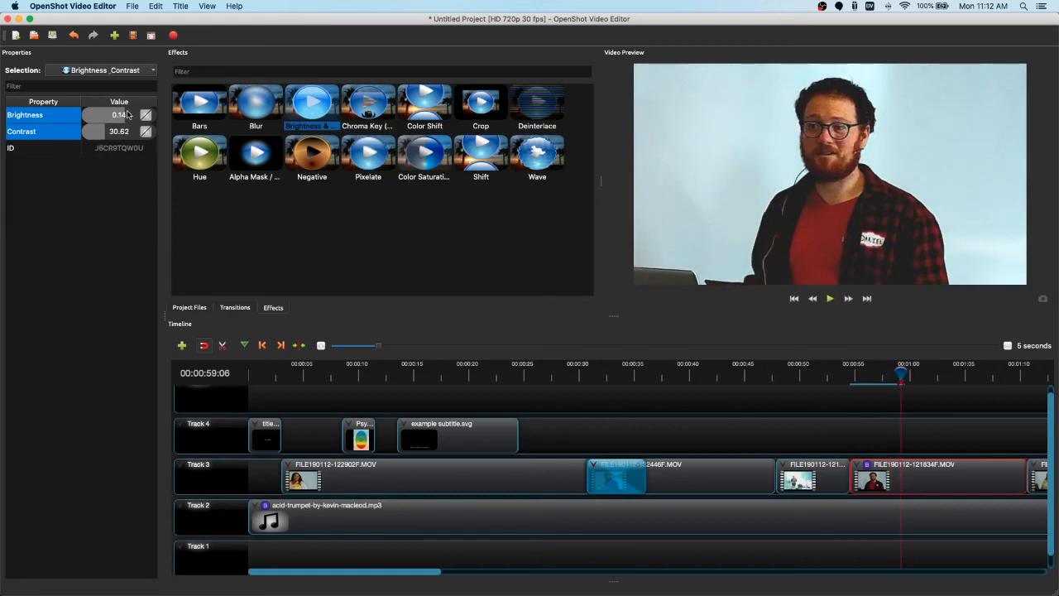
pyautogui.moveTo(126, 114); pyautogui.dragTo(149, 116)
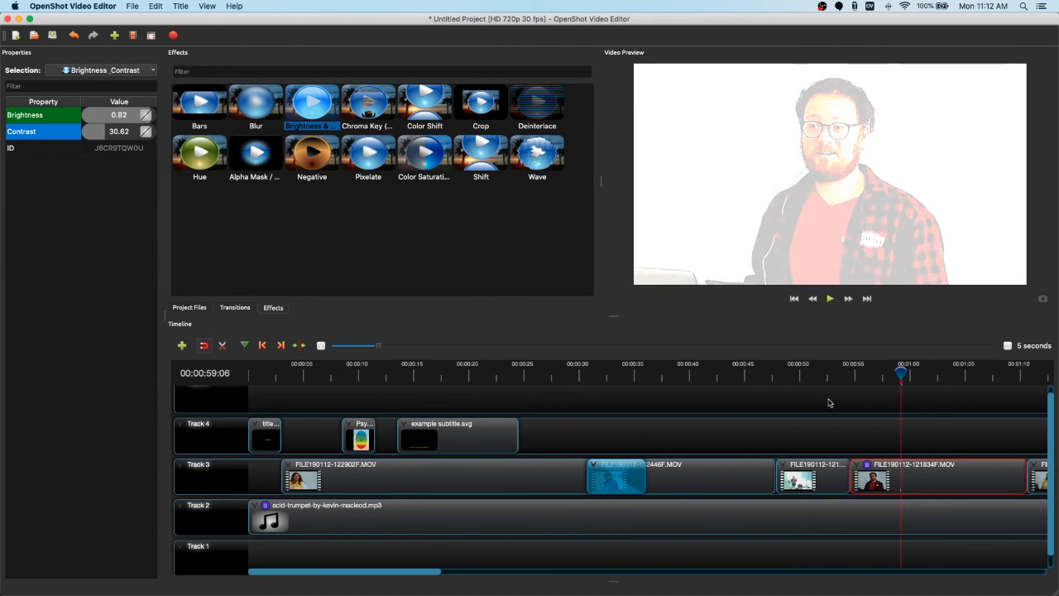
pyautogui.moveTo(901, 373); pyautogui.dragTo(851, 377)
pyautogui.press('space')
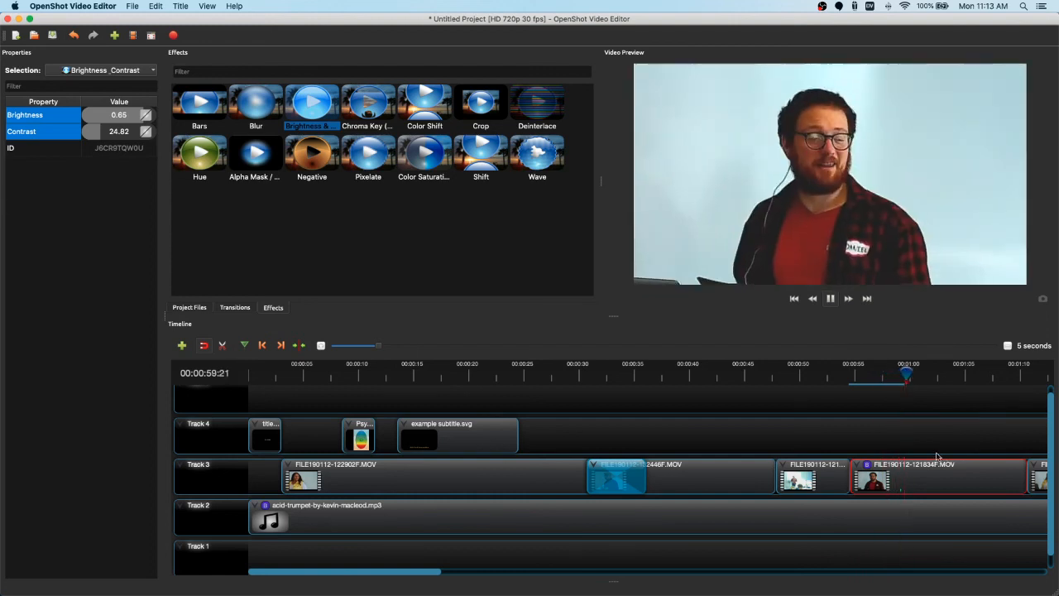
pyautogui.press('space')
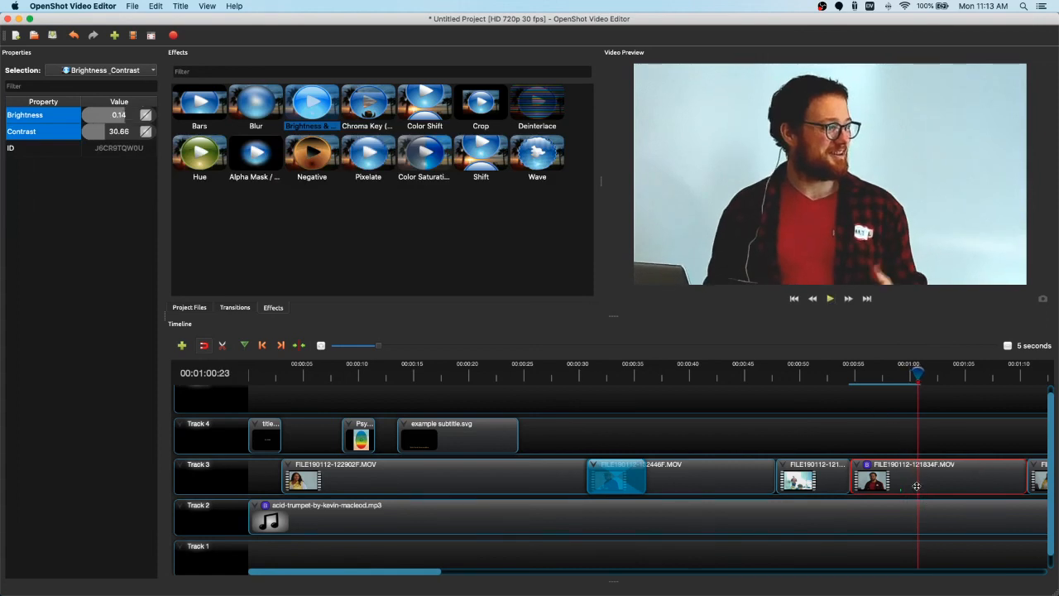
# Step: Check the clip's picture at about 1:04 and view the clips that follow it on the timeline
pyautogui.click(939, 373)
pyautogui.click(957, 372)
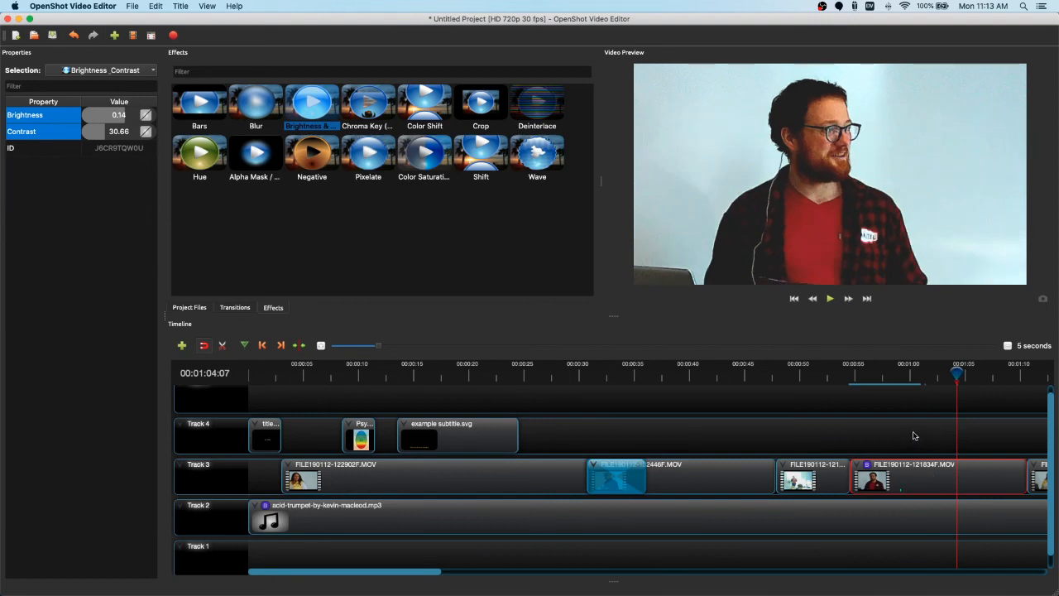
pyautogui.hscroll(5, 887, 468)
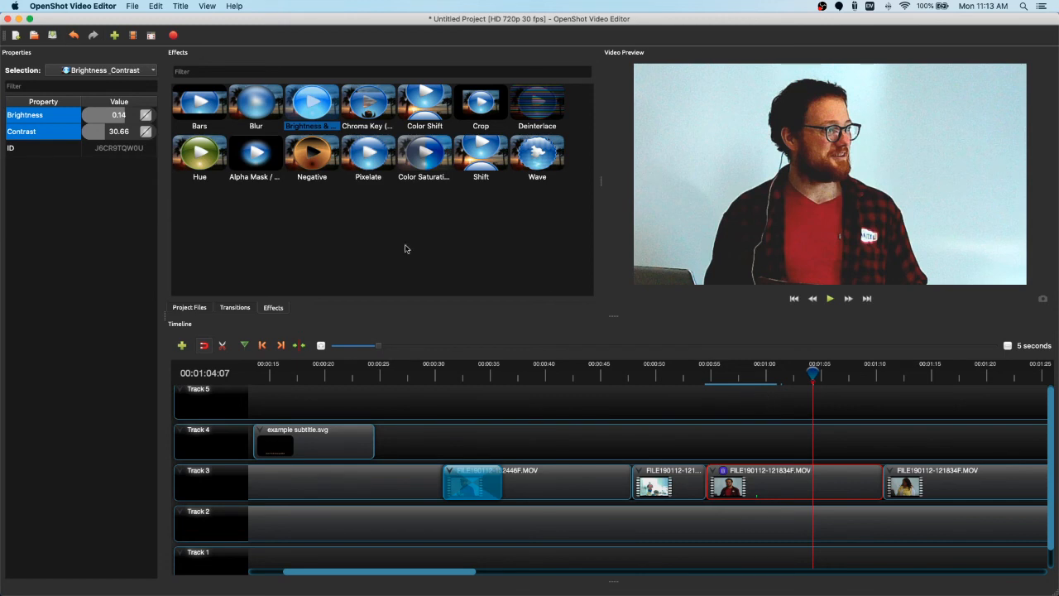
# Step: Set the effect's brightness to -0.58 at 00:01:04:07 and play the clip from 00:00:58:22 up to that point
pyautogui.moveTo(121, 114); pyautogui.dragTo(102, 117)
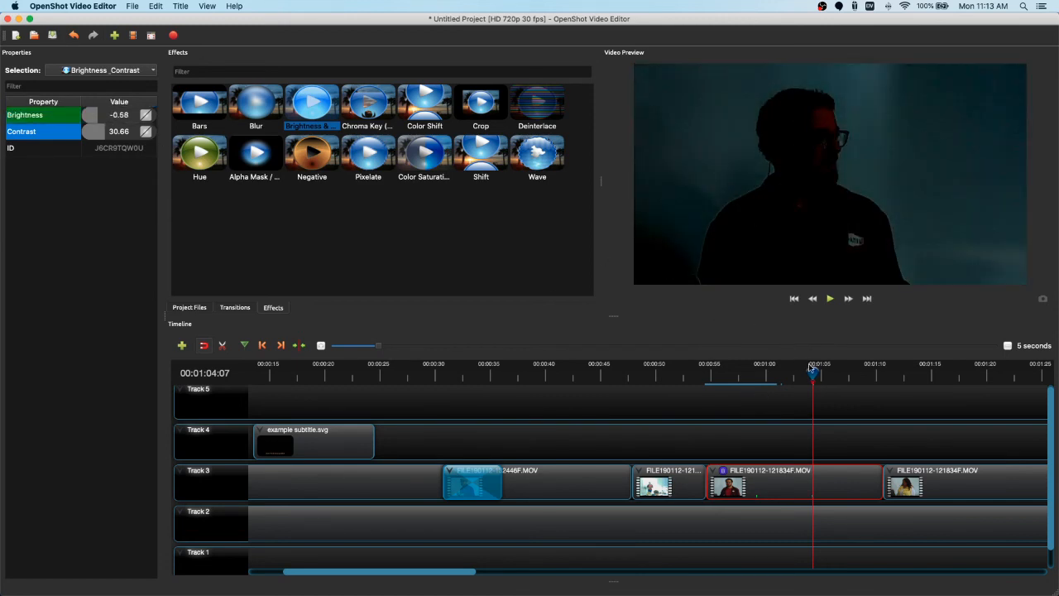
pyautogui.moveTo(814, 372); pyautogui.dragTo(751, 379)
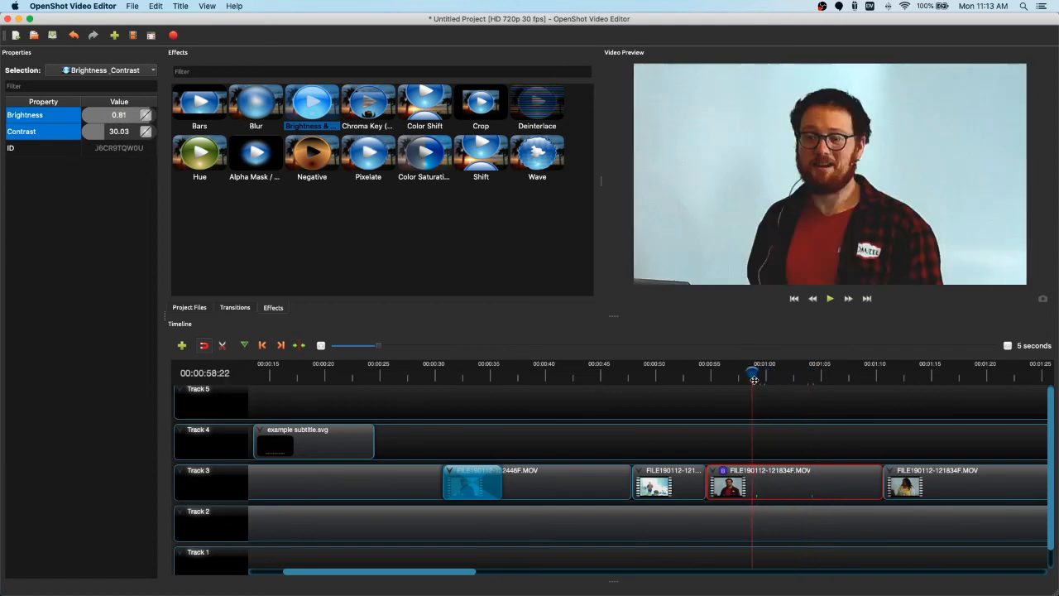
pyautogui.press('space')
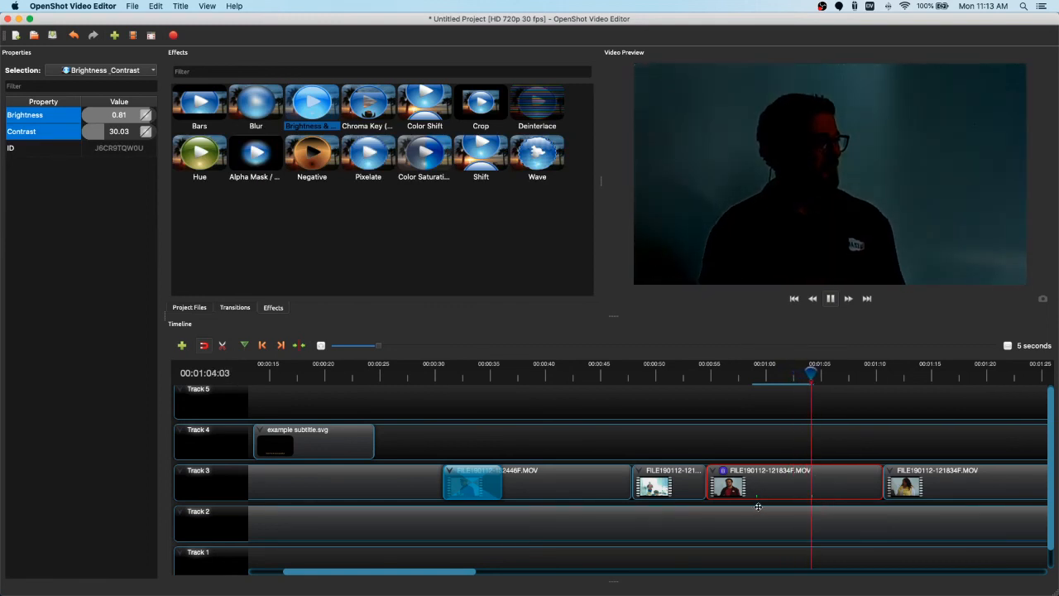
pyautogui.press('space')
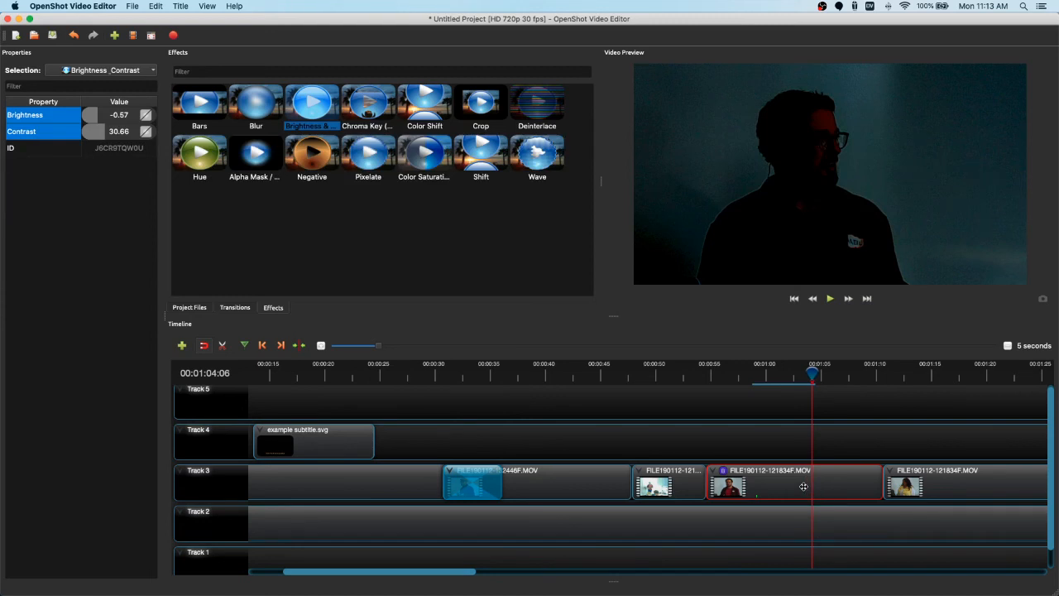
pyautogui.rightClick(758, 494)
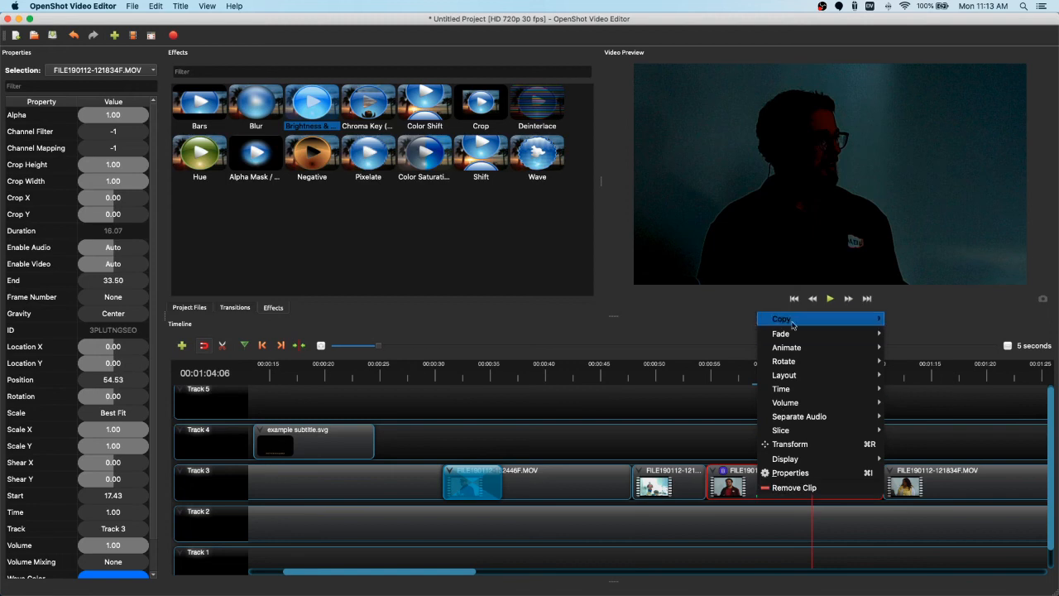
pyautogui.moveTo(798, 347)
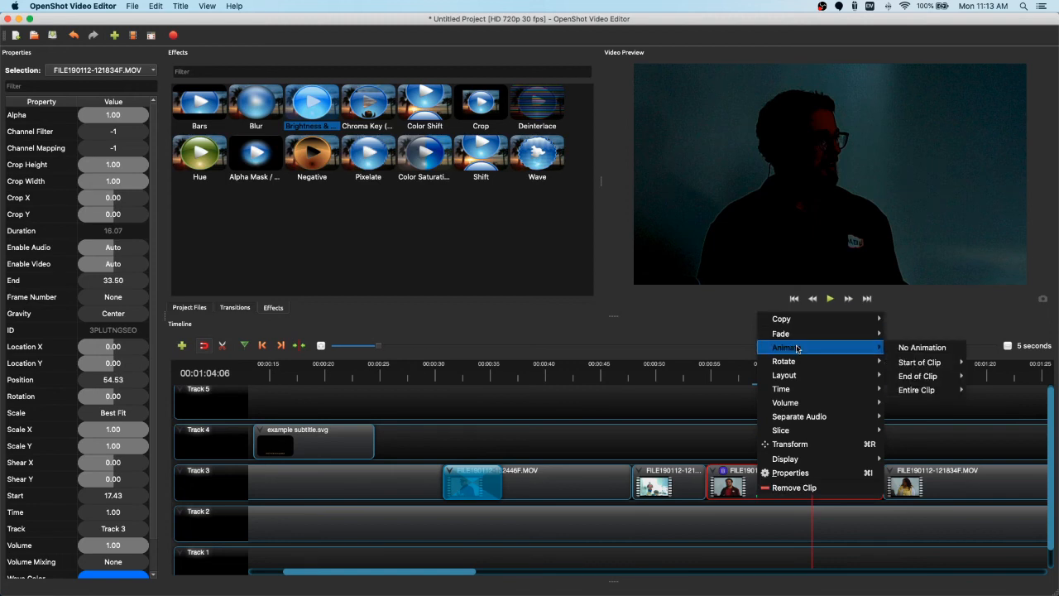
pyautogui.click(909, 348)
pyautogui.click(764, 442)
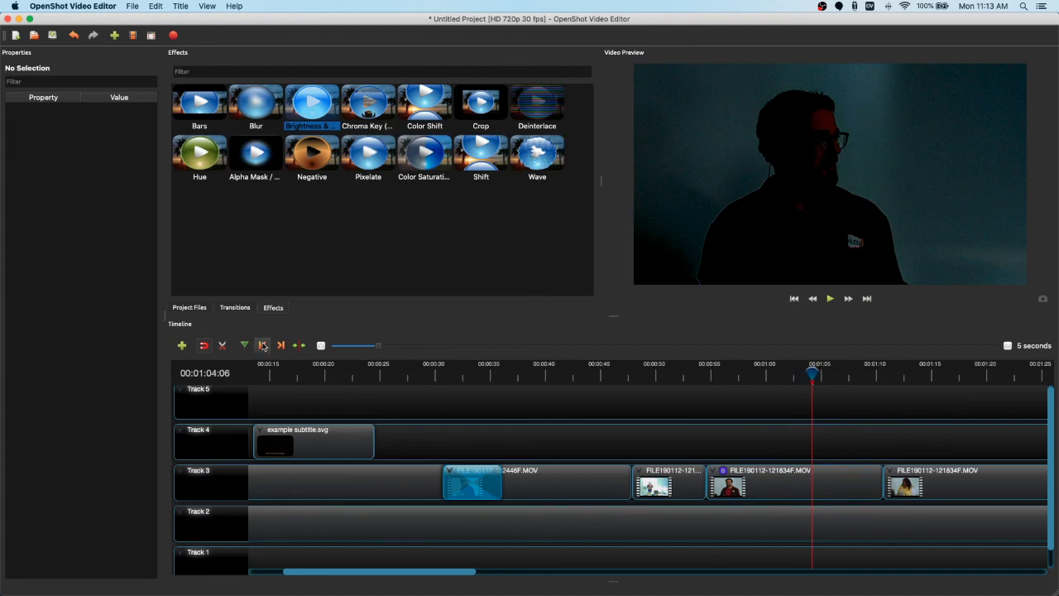
# Step: Remove the brightness keyframe of the Brightness & Contrast effect at the clip's start, 00:00:54:17
pyautogui.click(799, 485)
pyautogui.click(259, 346)
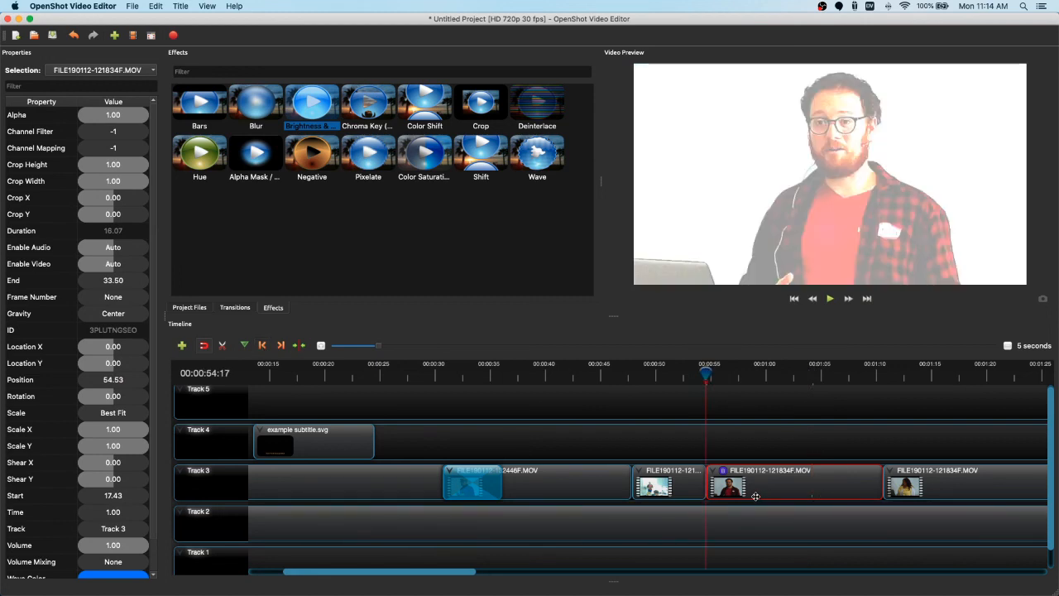
pyautogui.rightClick(756, 496)
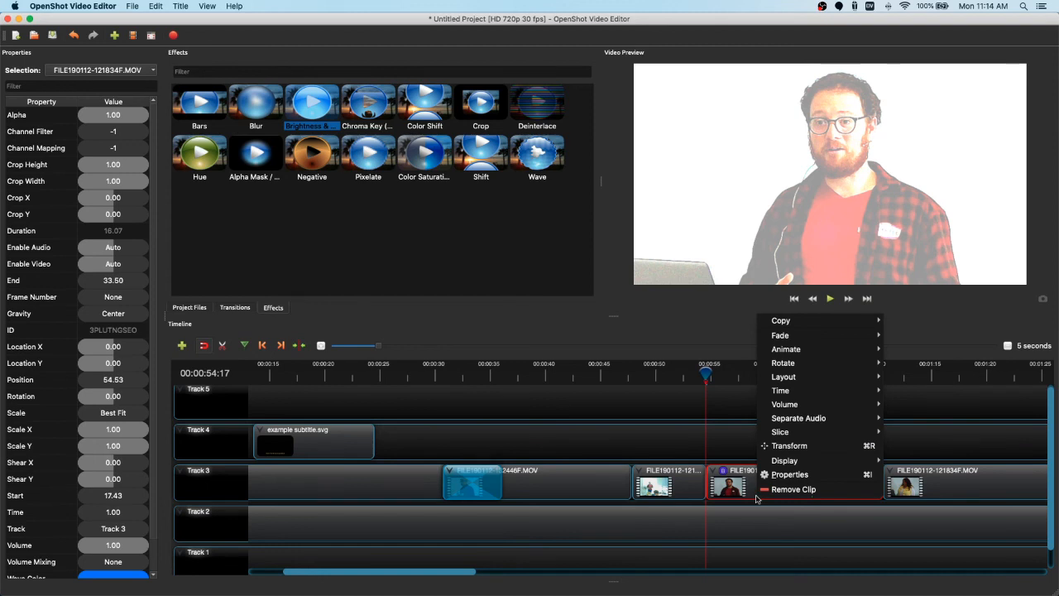
pyautogui.click(752, 497)
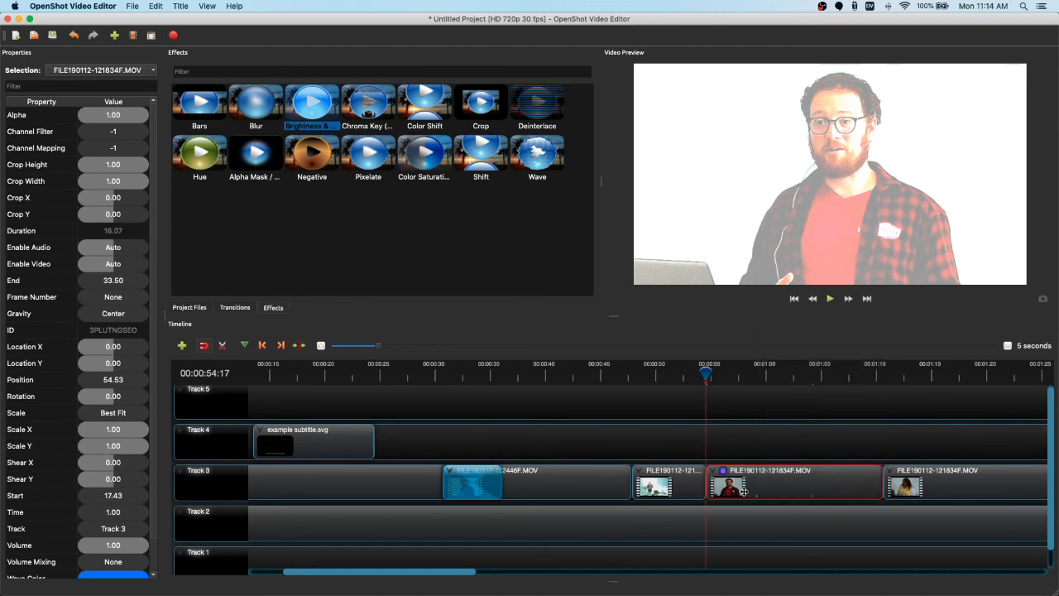
pyautogui.click(78, 70)
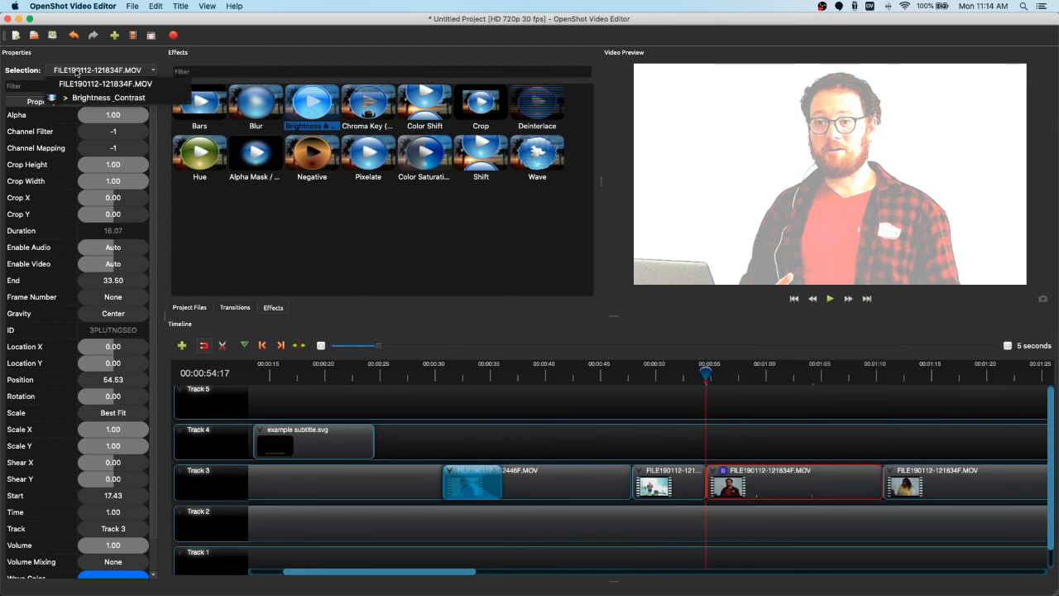
pyautogui.click(104, 95)
pyautogui.rightClick(130, 119)
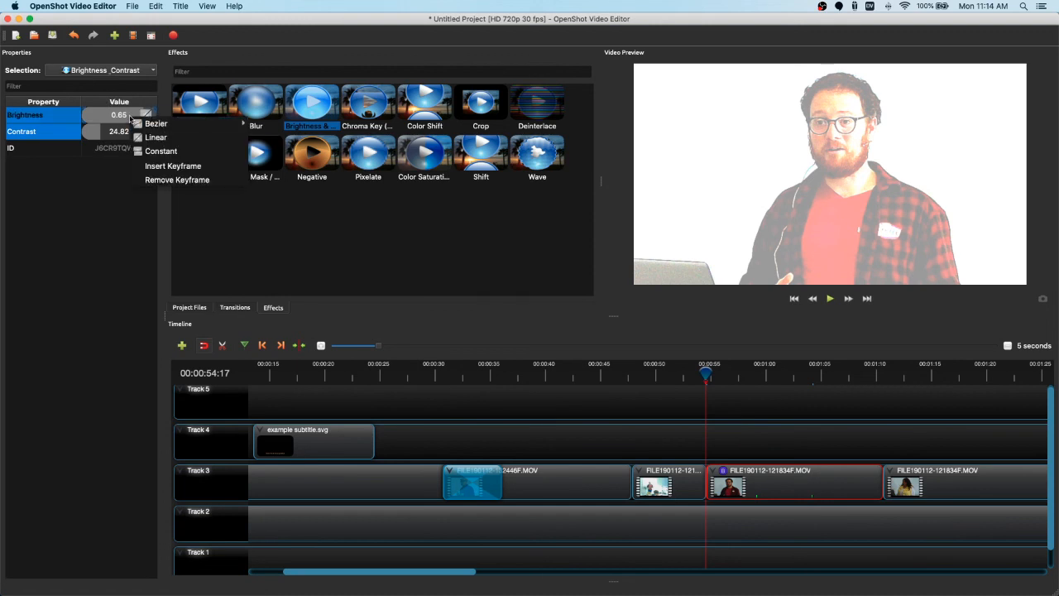
pyautogui.click(151, 181)
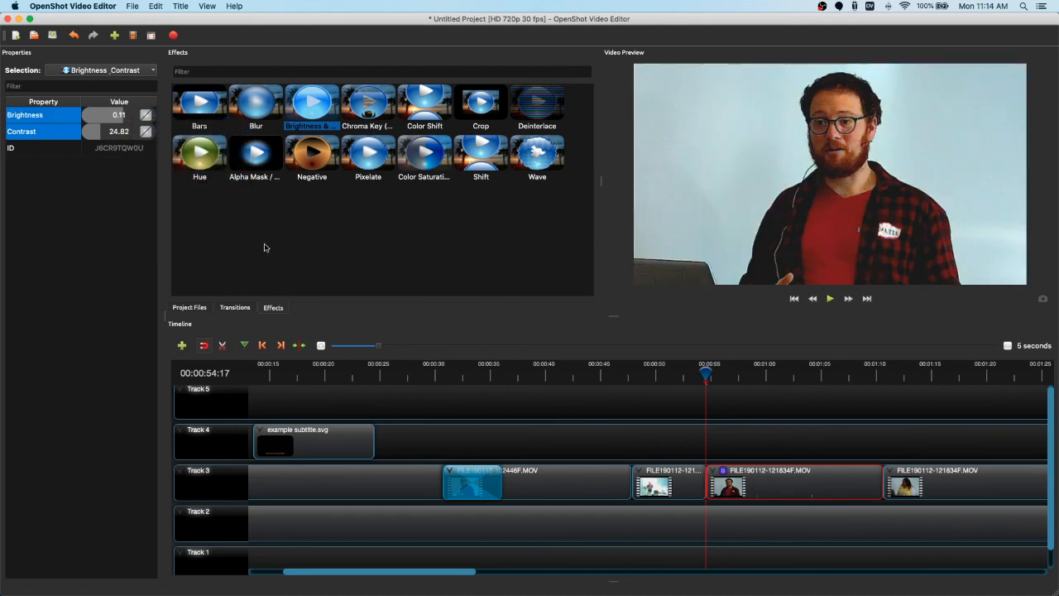
# Step: Undo the Brightness & Contrast edits until the effect is off the clip, and check its picture at about 1:00
pyautogui.rightClick(791, 475)
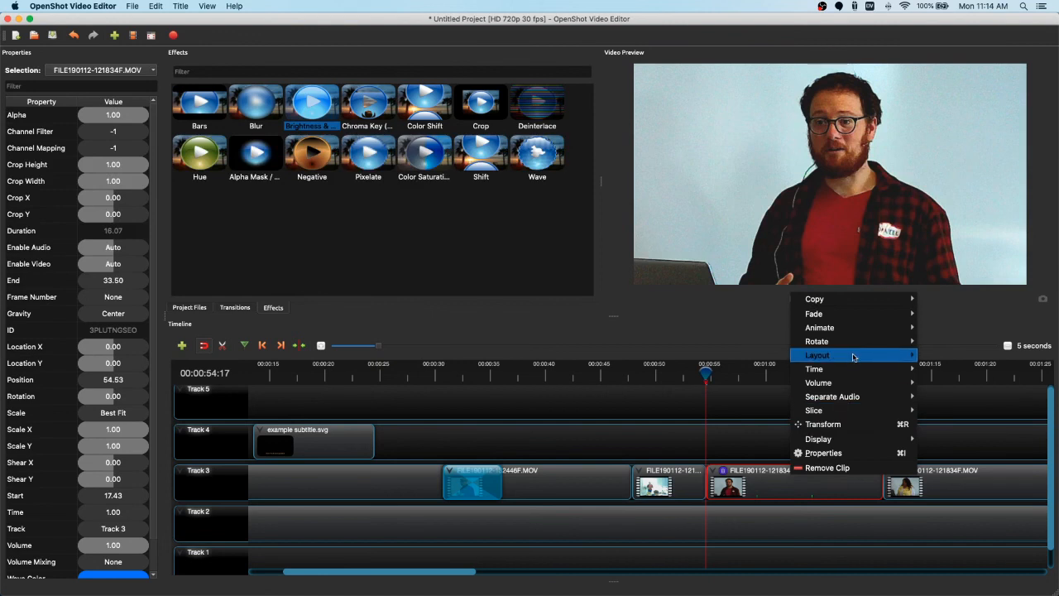
pyautogui.moveTo(861, 319)
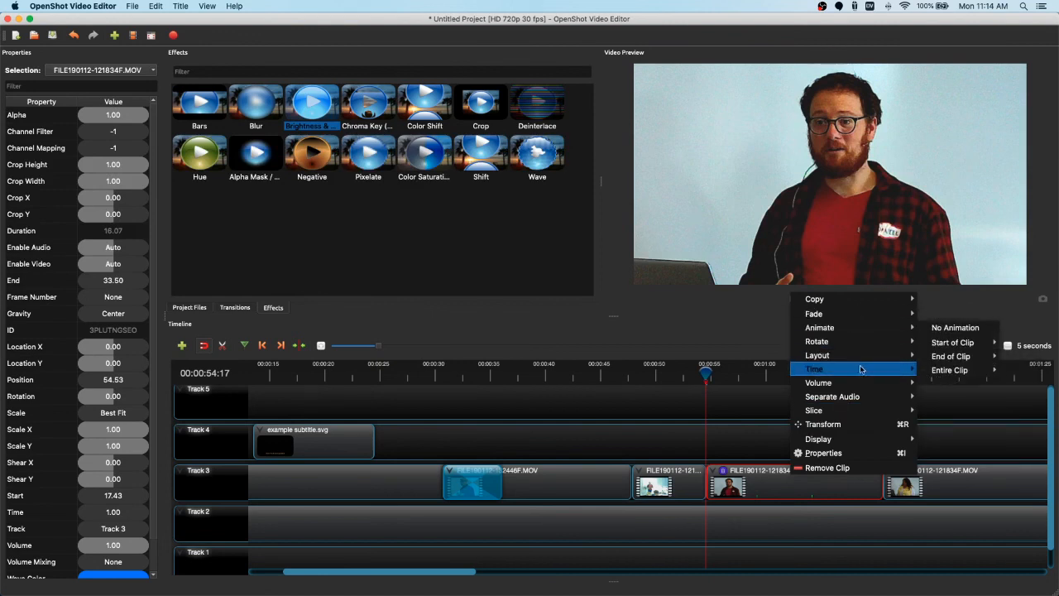
pyautogui.click(730, 441)
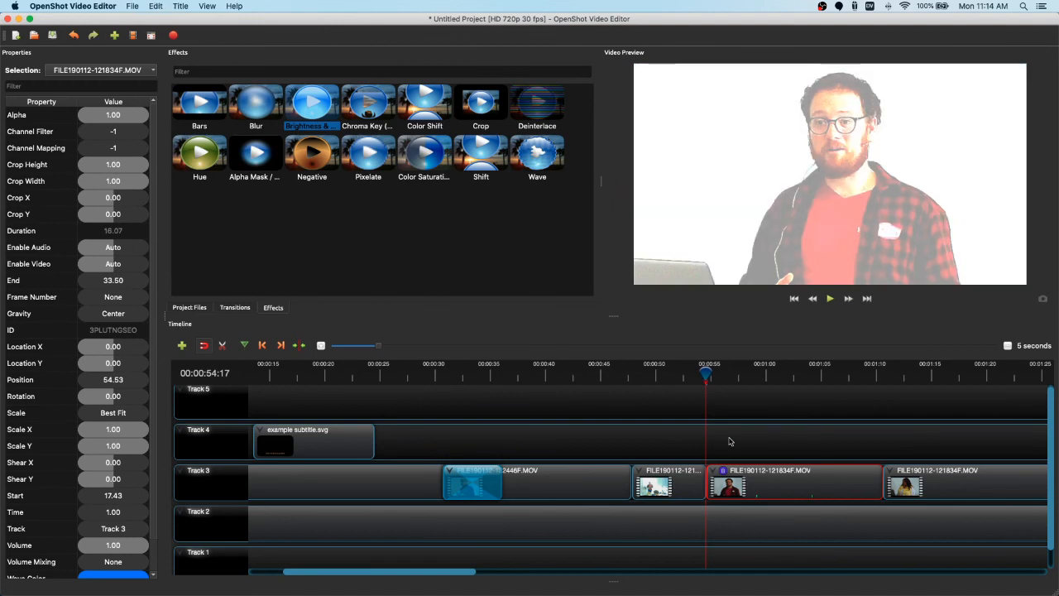
pyautogui.press('super+z')
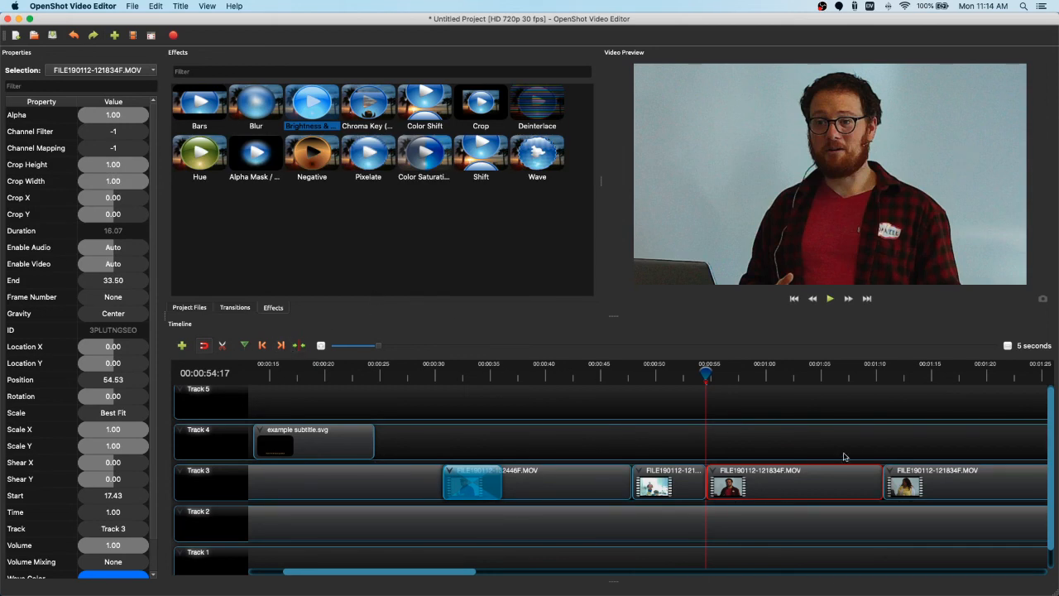
pyautogui.moveTo(706, 375); pyautogui.dragTo(766, 375)
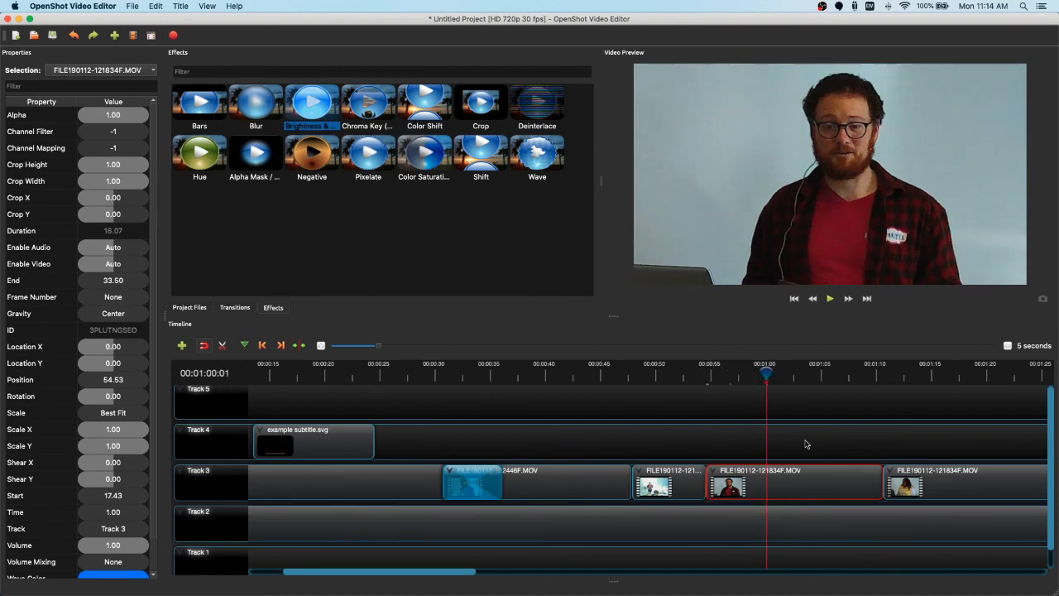
pyautogui.press('super+Left')
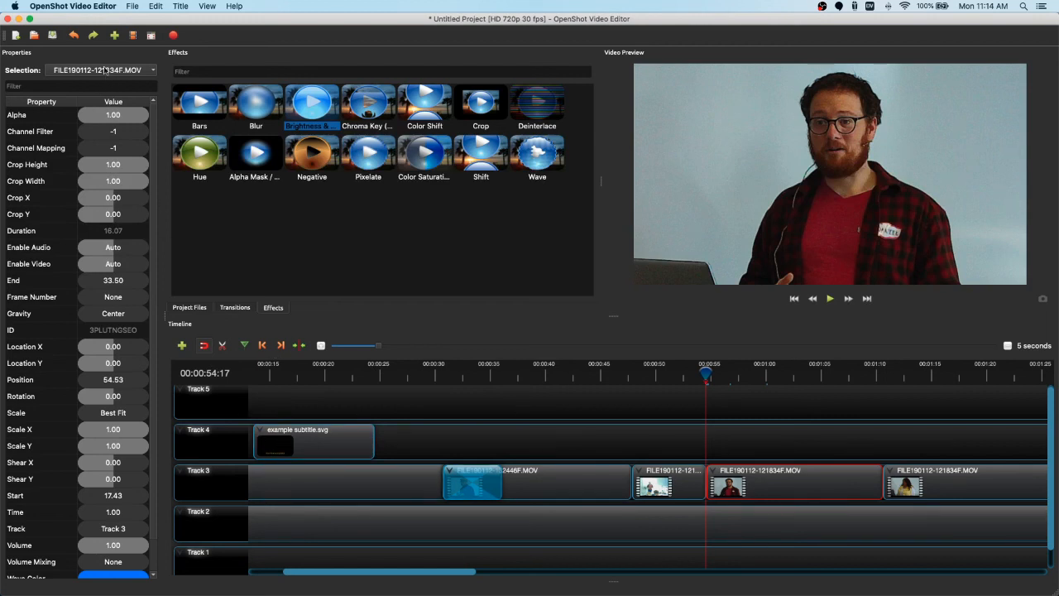
pyautogui.moveTo(331, 120); pyautogui.dragTo(799, 500)
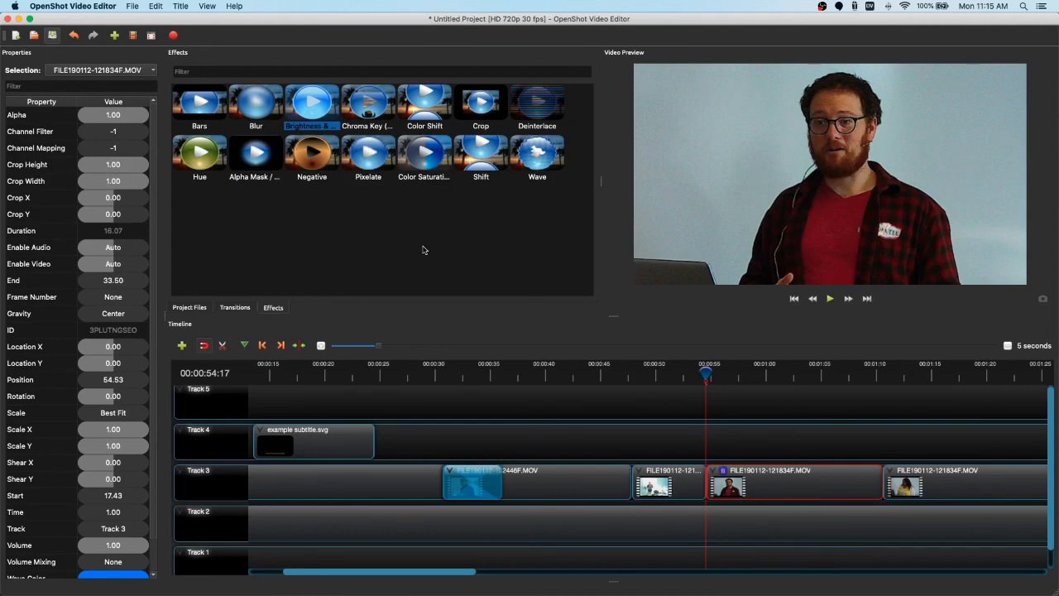
pyautogui.click(100, 69)
pyautogui.click(110, 105)
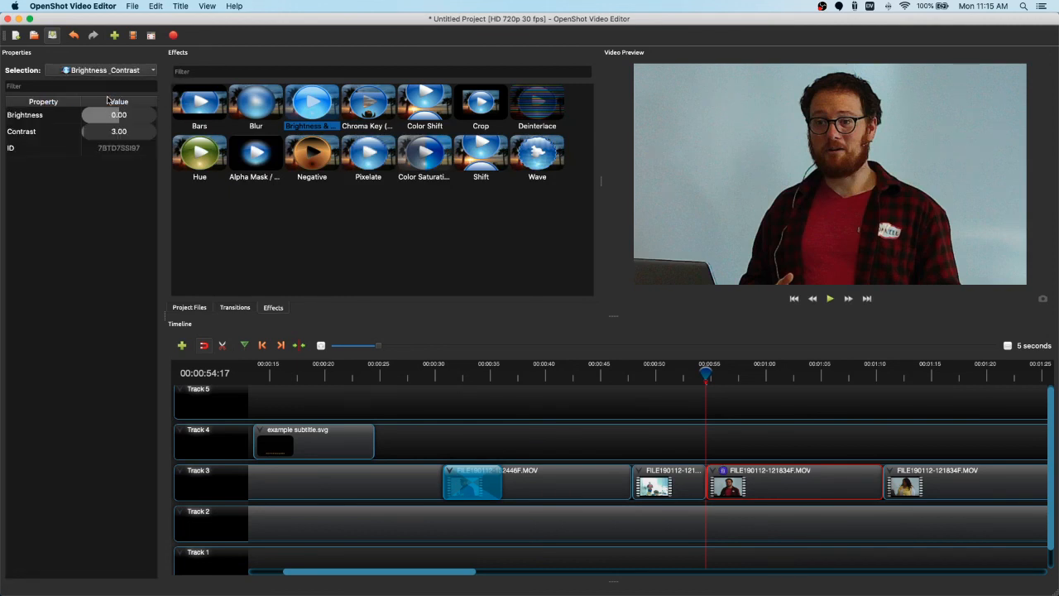
pyautogui.moveTo(122, 120); pyautogui.dragTo(91, 132)
pyautogui.moveTo(708, 373); pyautogui.dragTo(801, 373)
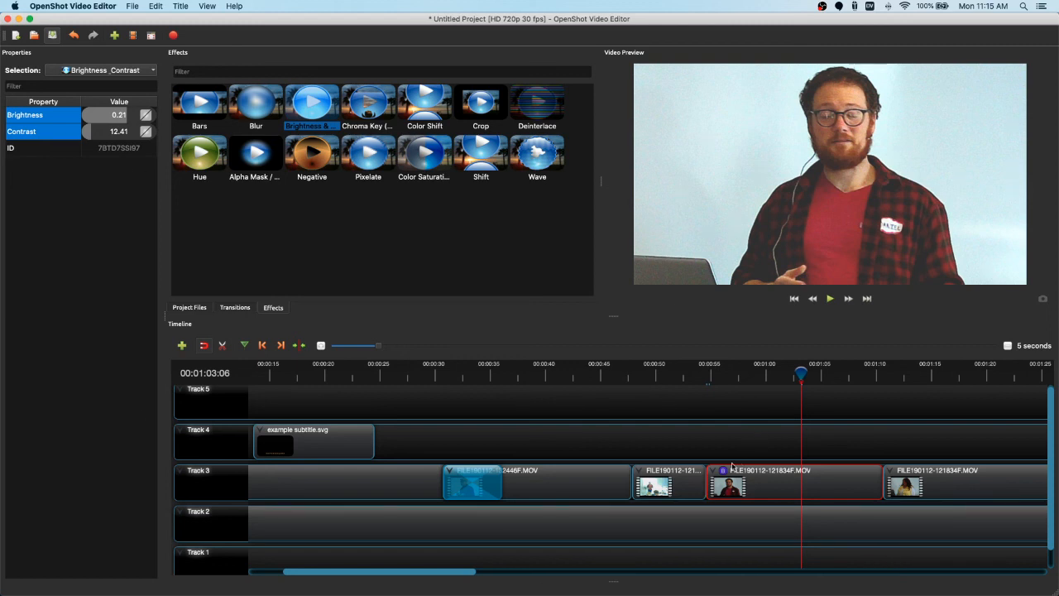
pyautogui.hotkey('alt', 'Left')
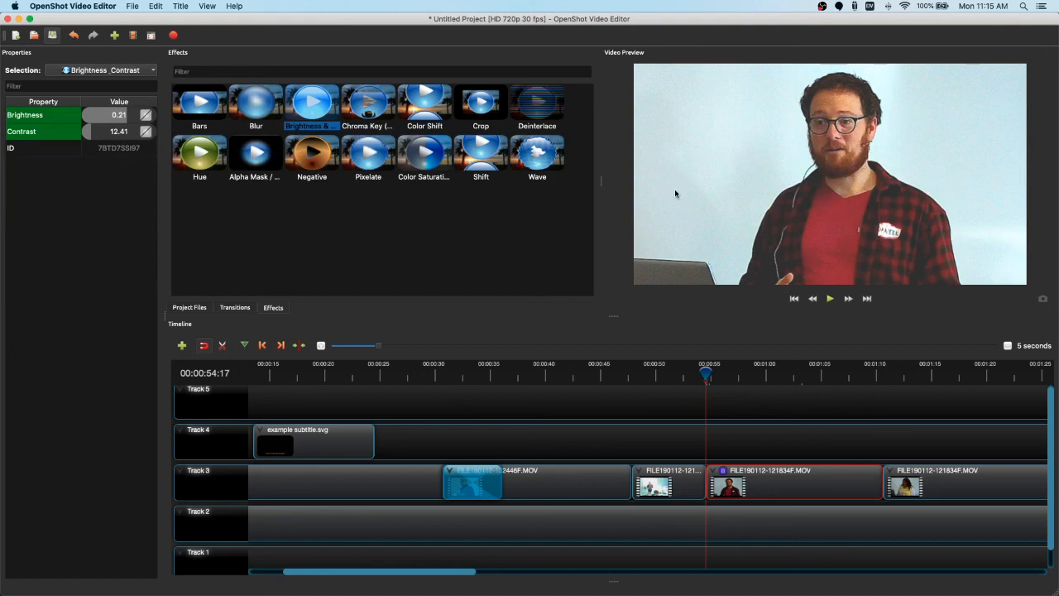
pyautogui.click(434, 163)
pyautogui.moveTo(434, 162); pyautogui.dragTo(759, 489)
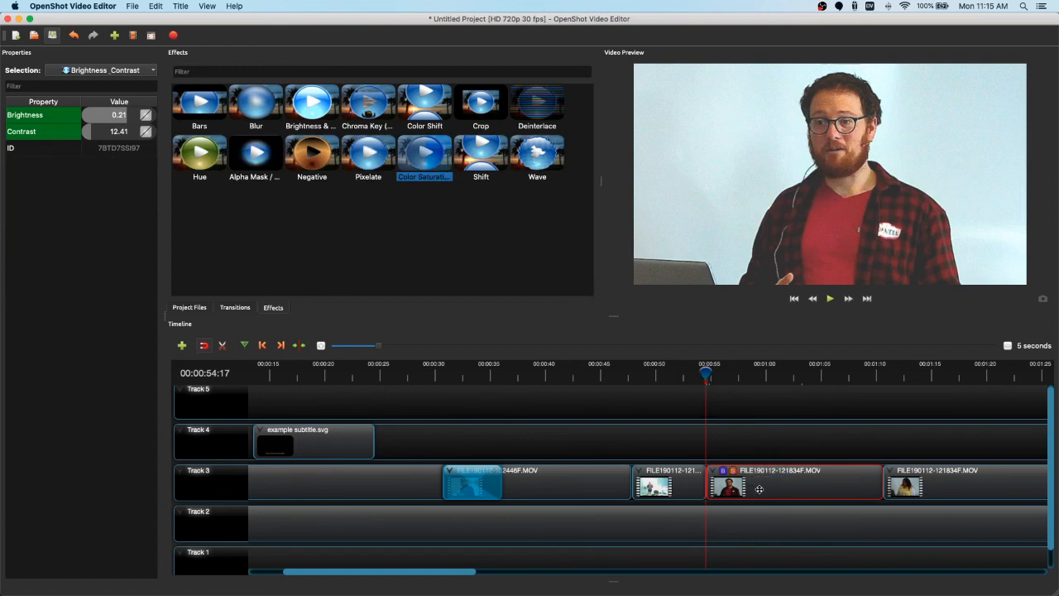
pyautogui.click(733, 471)
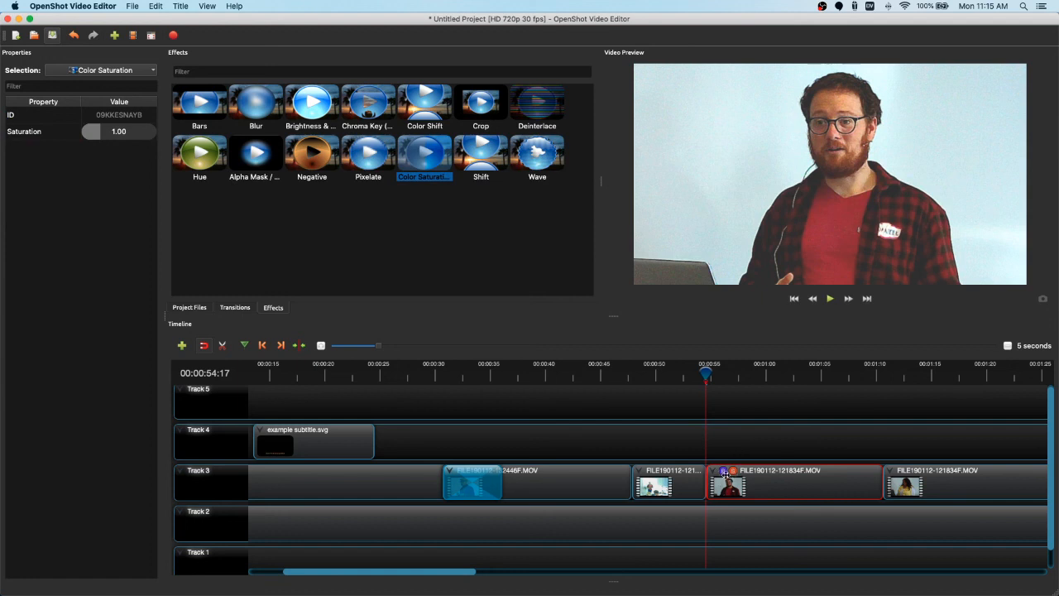
pyautogui.click(725, 474)
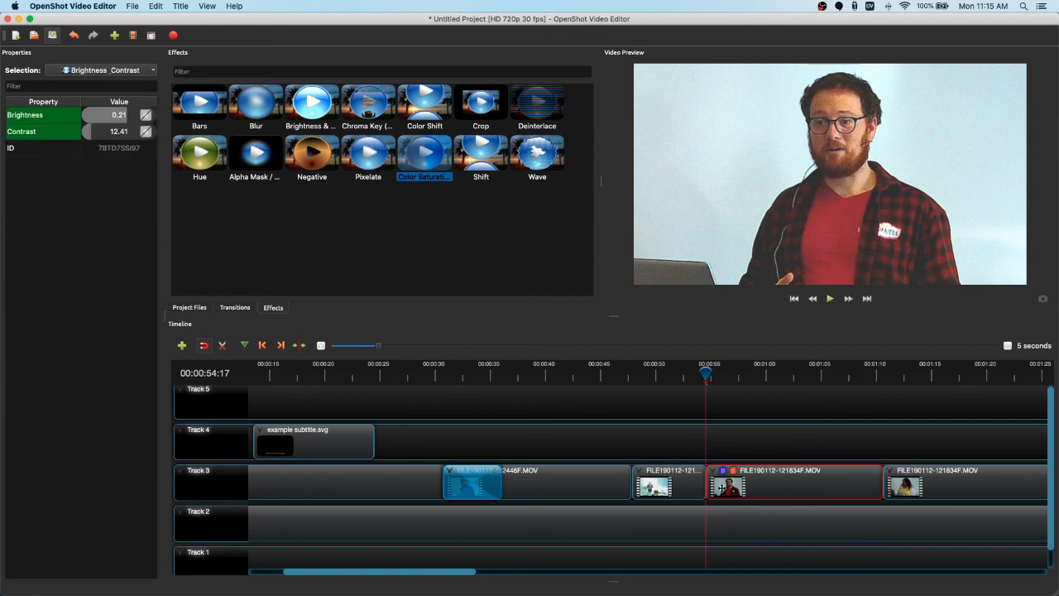
pyautogui.click(733, 472)
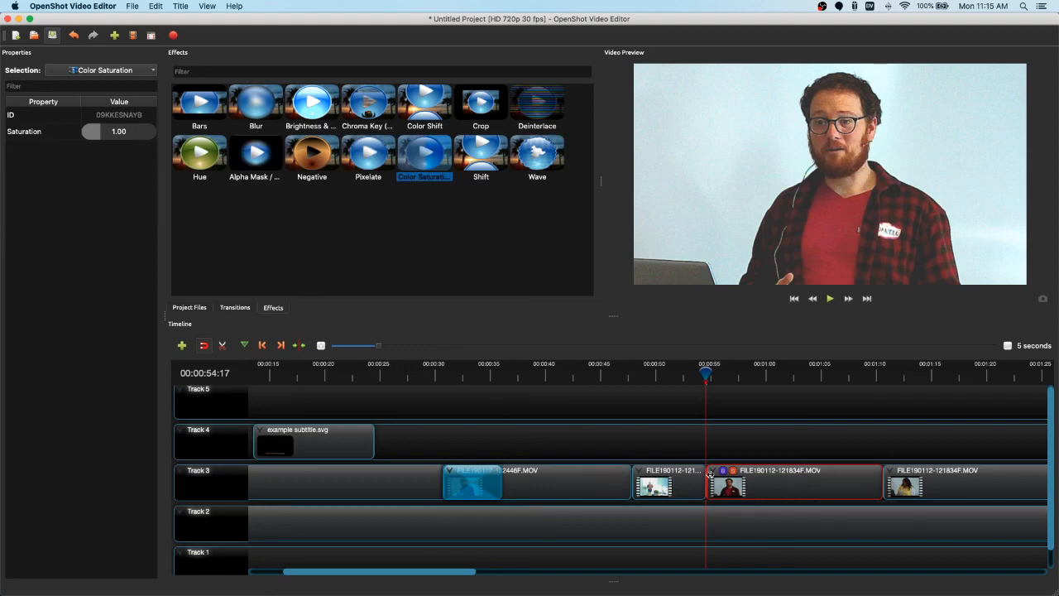
pyautogui.moveTo(105, 130); pyautogui.dragTo(106, 133)
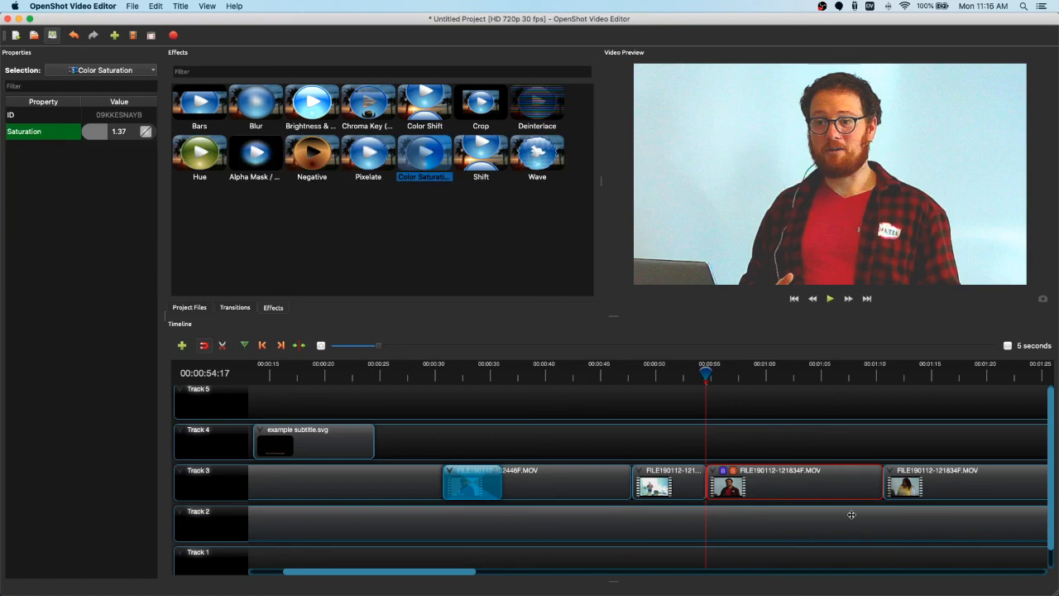
pyautogui.moveTo(103, 133); pyautogui.dragTo(106, 137)
pyautogui.moveTo(366, 101); pyautogui.dragTo(783, 485)
pyautogui.click(744, 472)
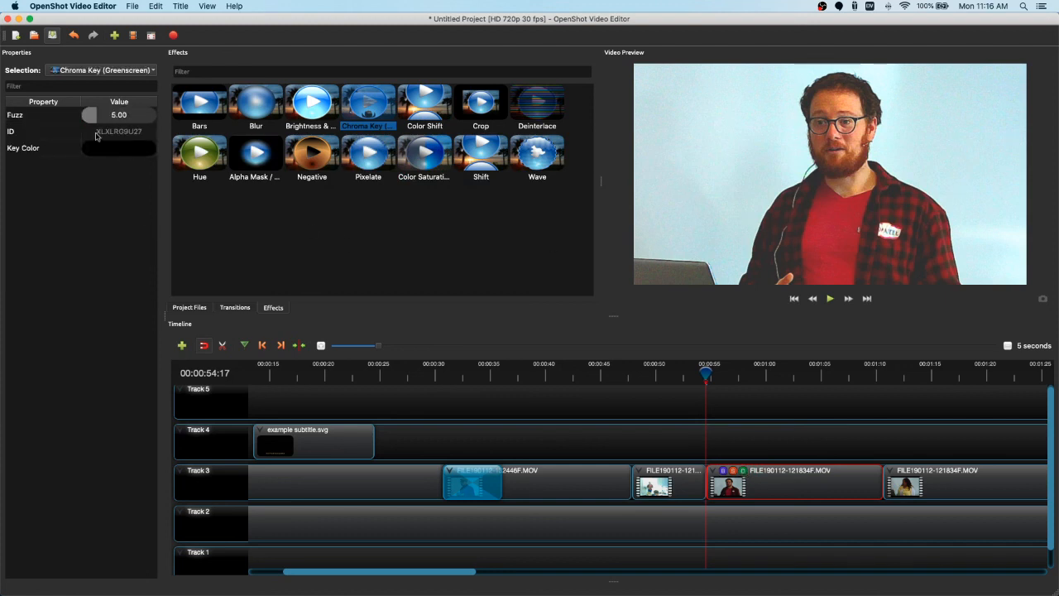
pyautogui.doubleClick(95, 150)
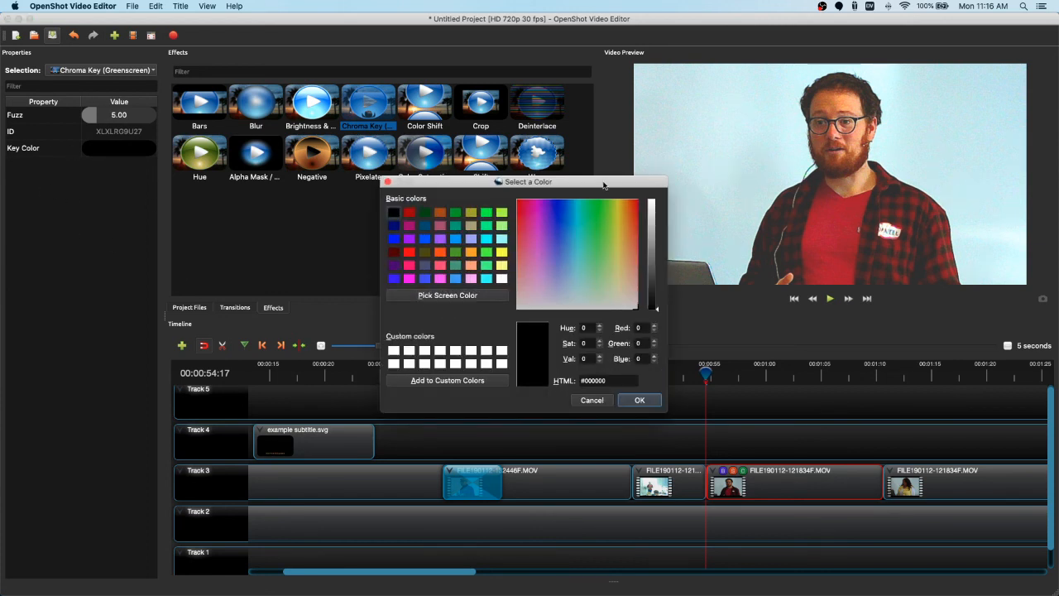
pyautogui.moveTo(604, 185); pyautogui.dragTo(481, 158)
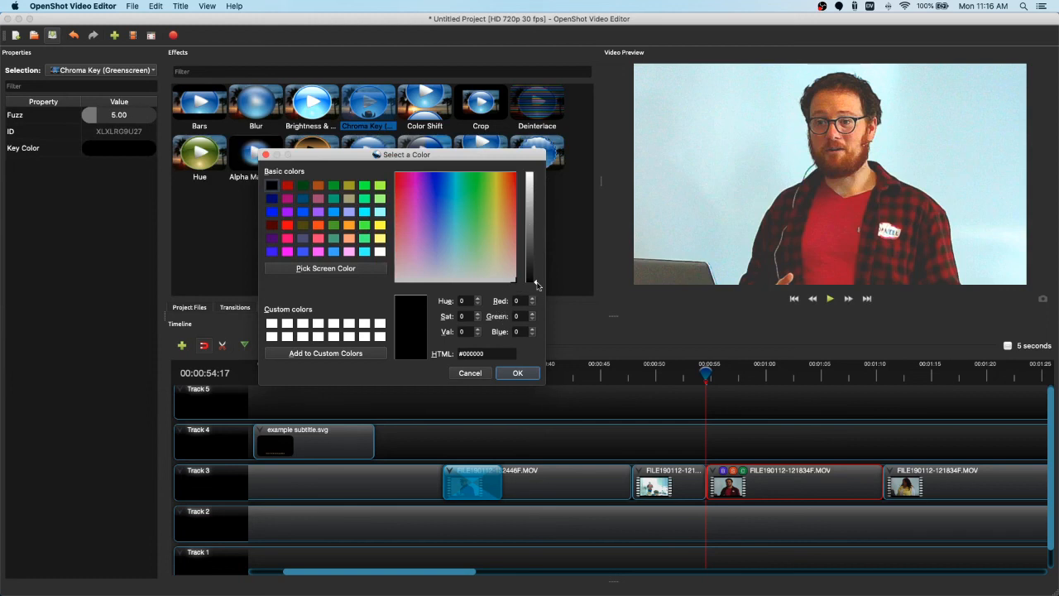
pyautogui.moveTo(535, 284); pyautogui.dragTo(532, 188)
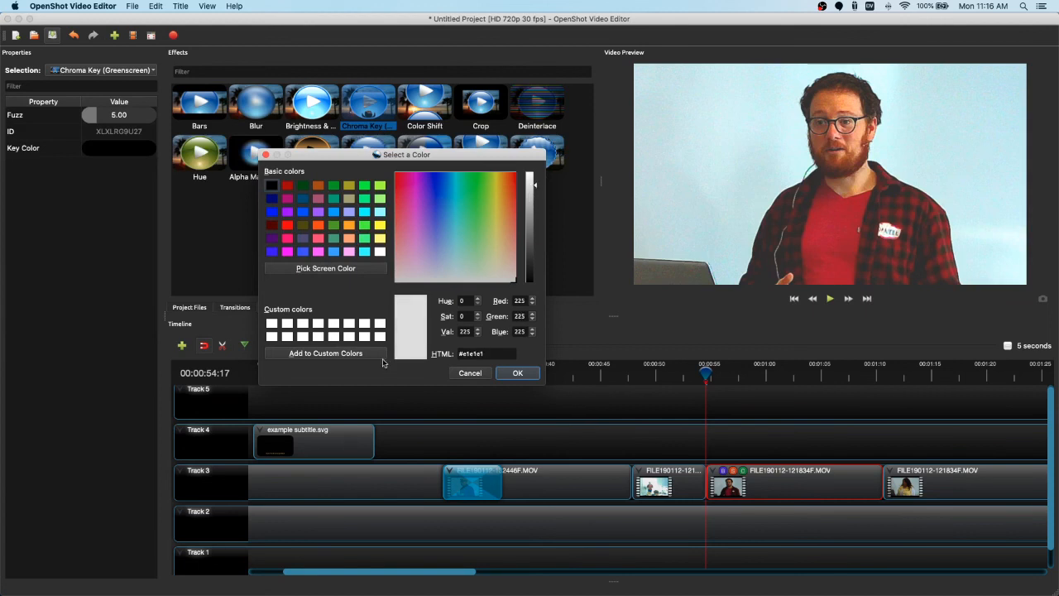
pyautogui.click(339, 271)
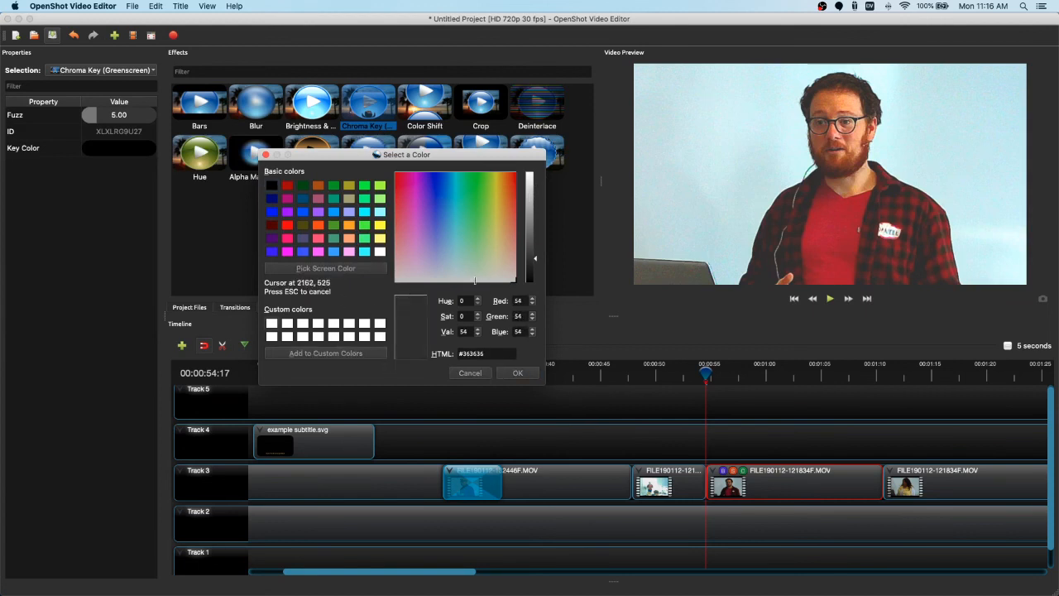
pyautogui.click(673, 175)
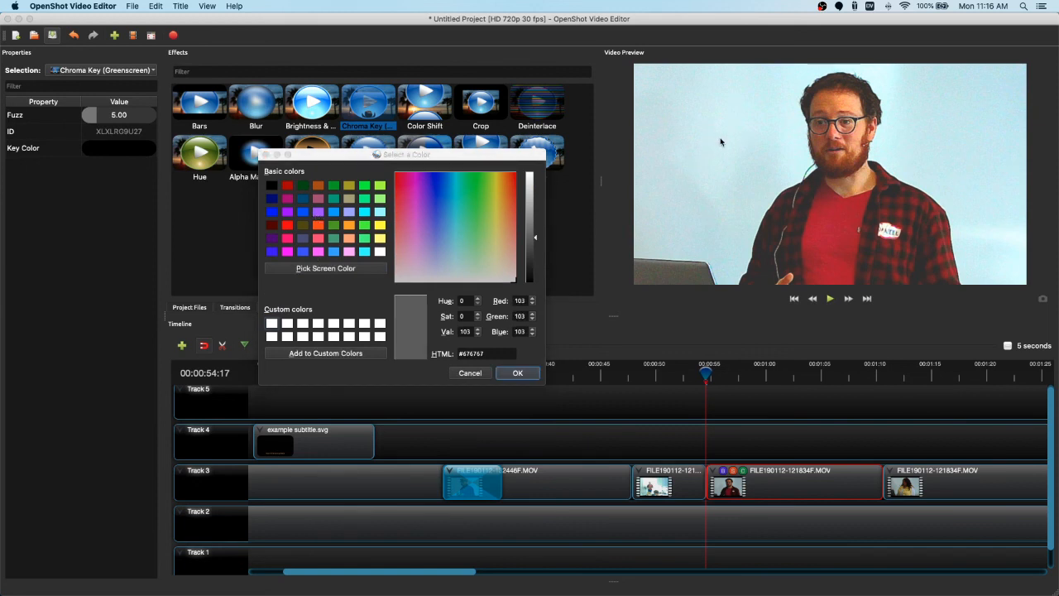
pyautogui.click(348, 269)
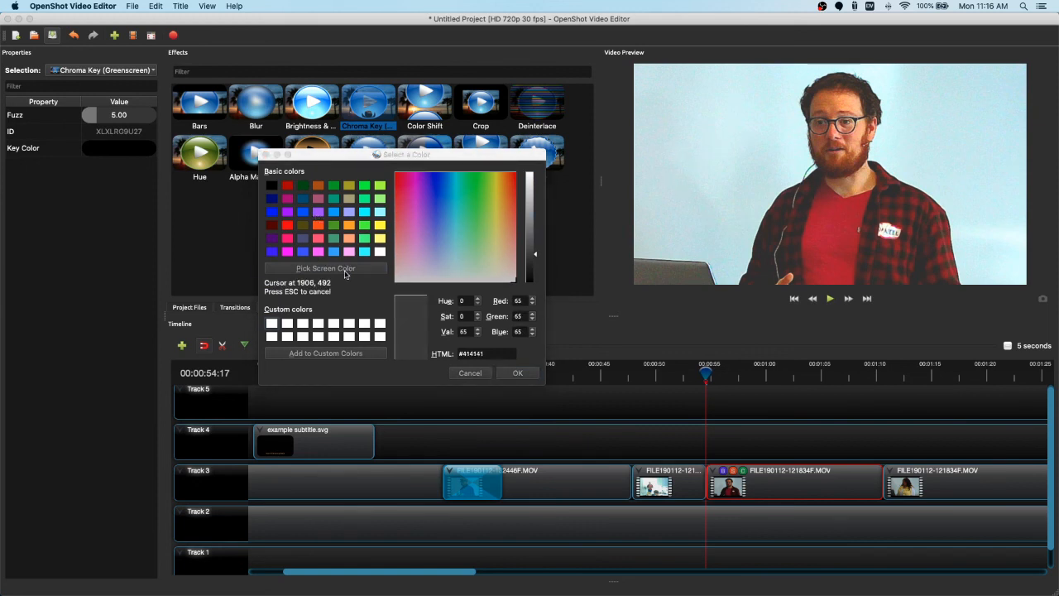
# Step: Set the Chroma Key effect's key color to light grey #d8d8d8 and raise its fuzz to 14.60 at 00:00:58:12
pyautogui.click(423, 209)
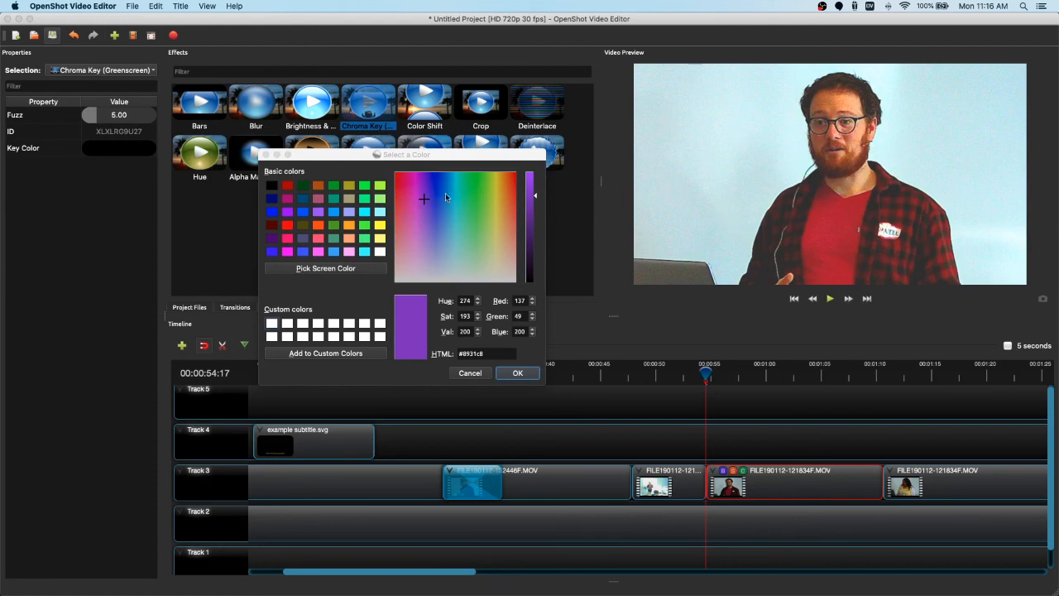
pyautogui.click(512, 279)
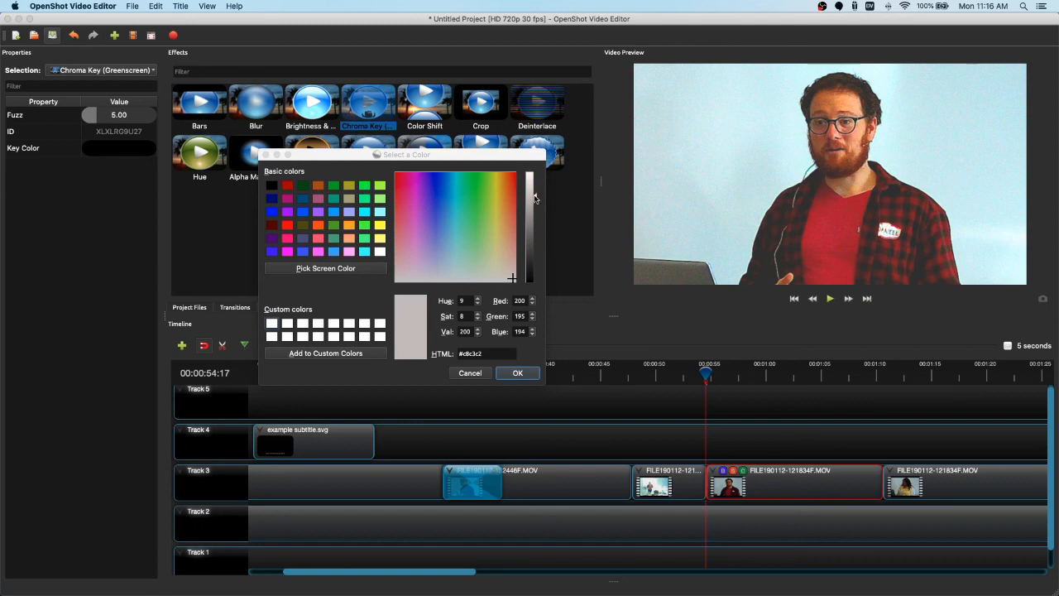
pyautogui.moveTo(510, 279)
pyautogui.mouseDown()
pyautogui.moveTo(466, 198)
pyautogui.moveTo(478, 170)
pyautogui.moveTo(477, 185)
pyautogui.mouseUp()
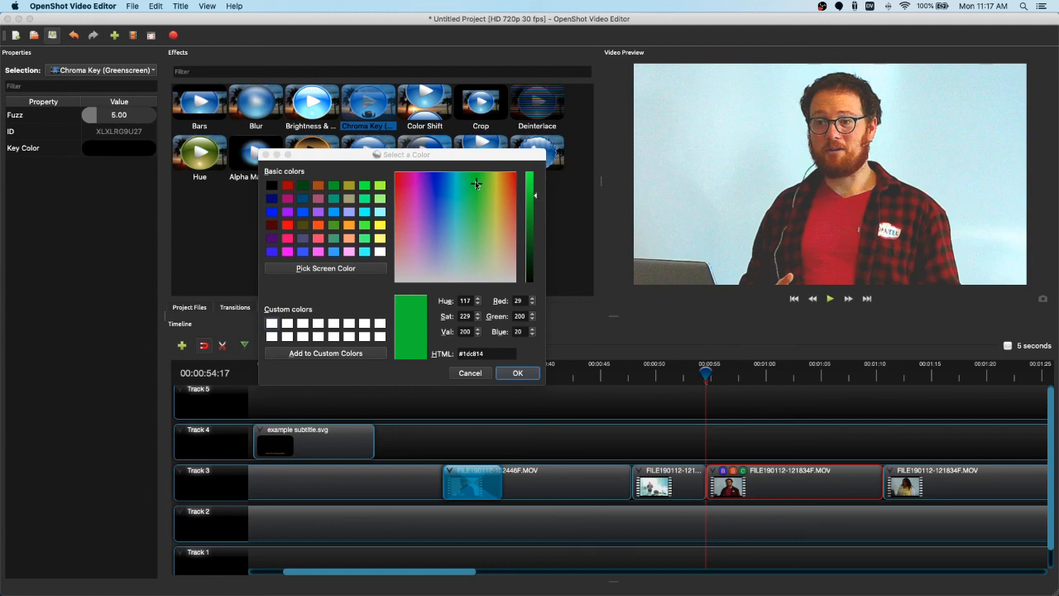
pyautogui.moveTo(477, 184); pyautogui.dragTo(513, 286)
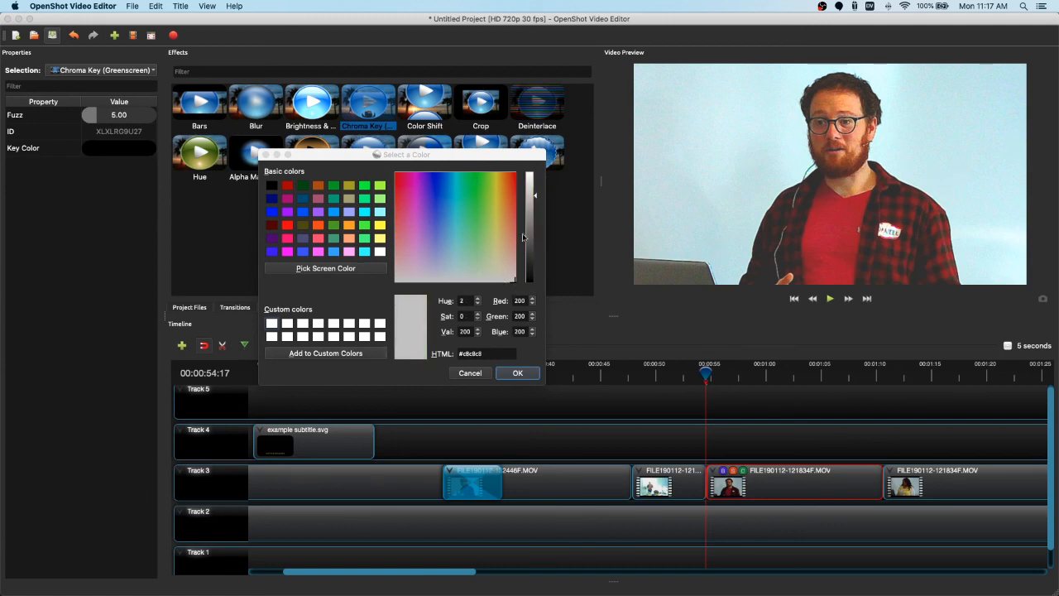
pyautogui.click(537, 189)
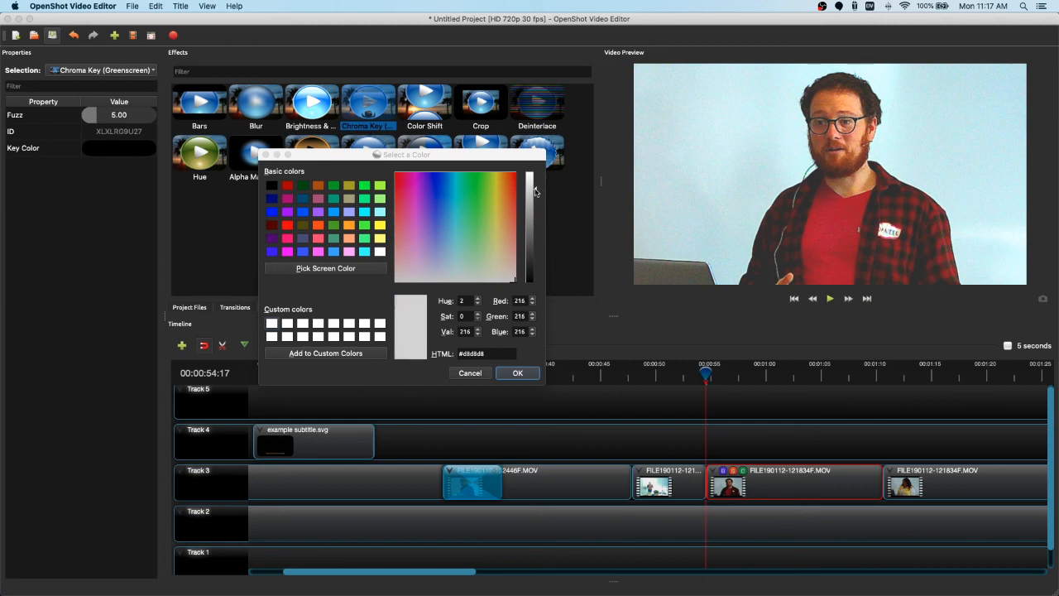
pyautogui.click(519, 373)
pyautogui.click(525, 375)
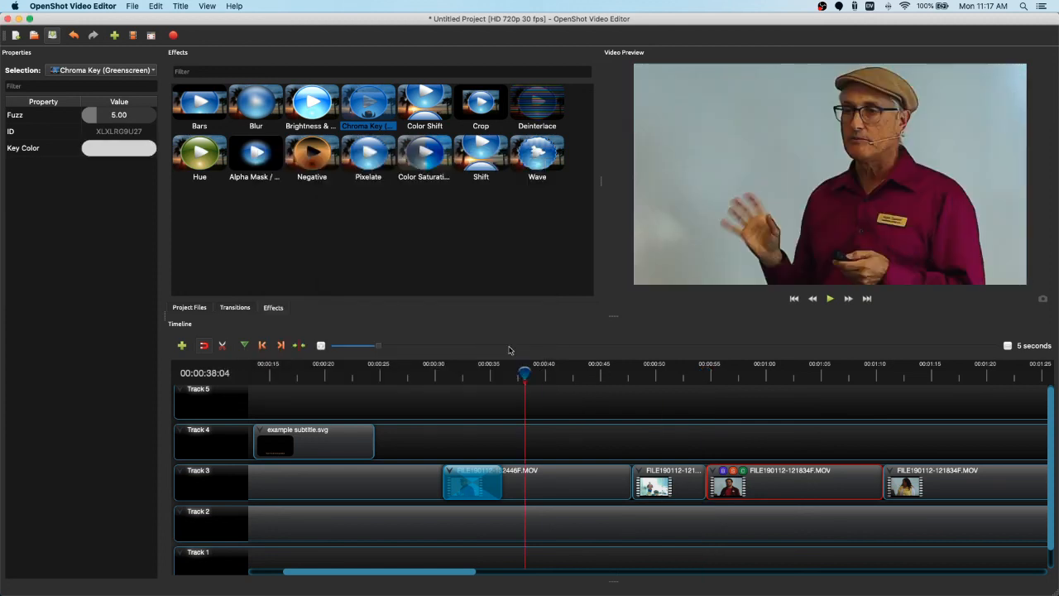
pyautogui.click(747, 375)
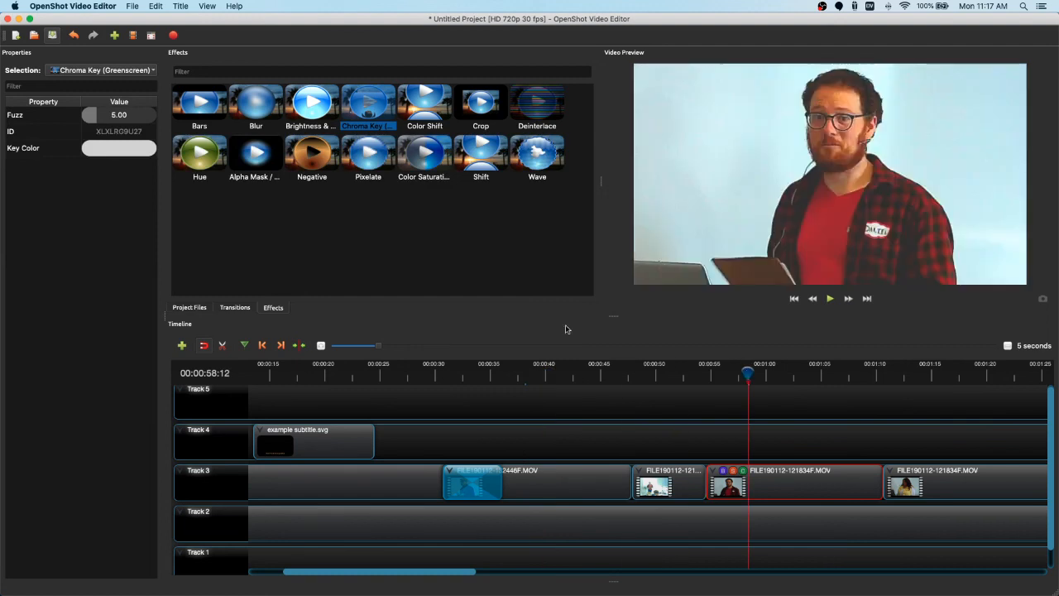
pyautogui.moveTo(101, 118); pyautogui.dragTo(127, 117)
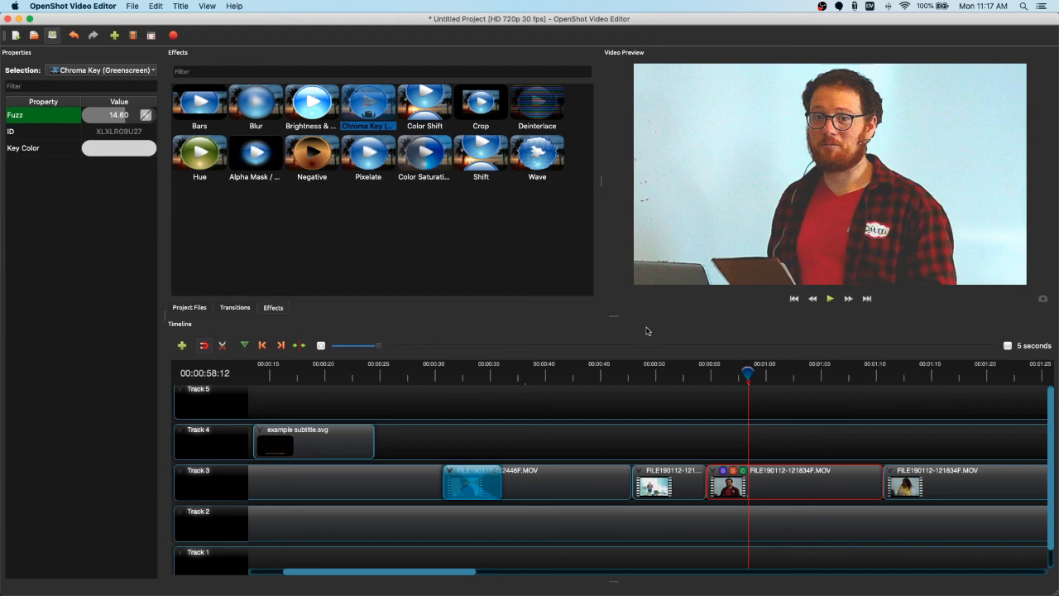
# Step: Open Digital Color Meter, read the RGB values of the preview's wall background, and close the color meter and the Mail window
pyautogui.press('super+space')
pyautogui.write('color')
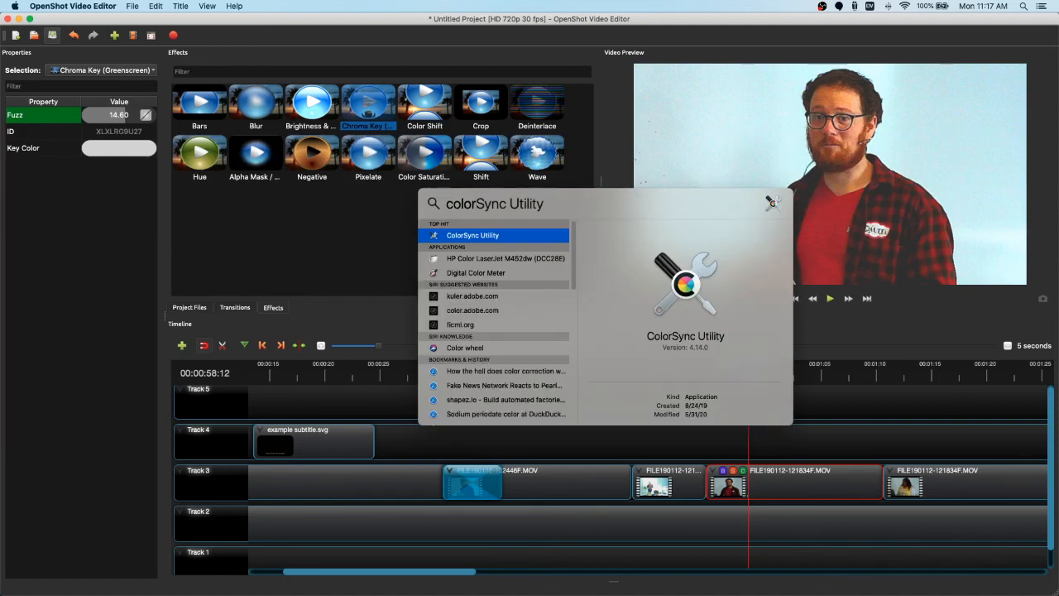
pyautogui.click(504, 279)
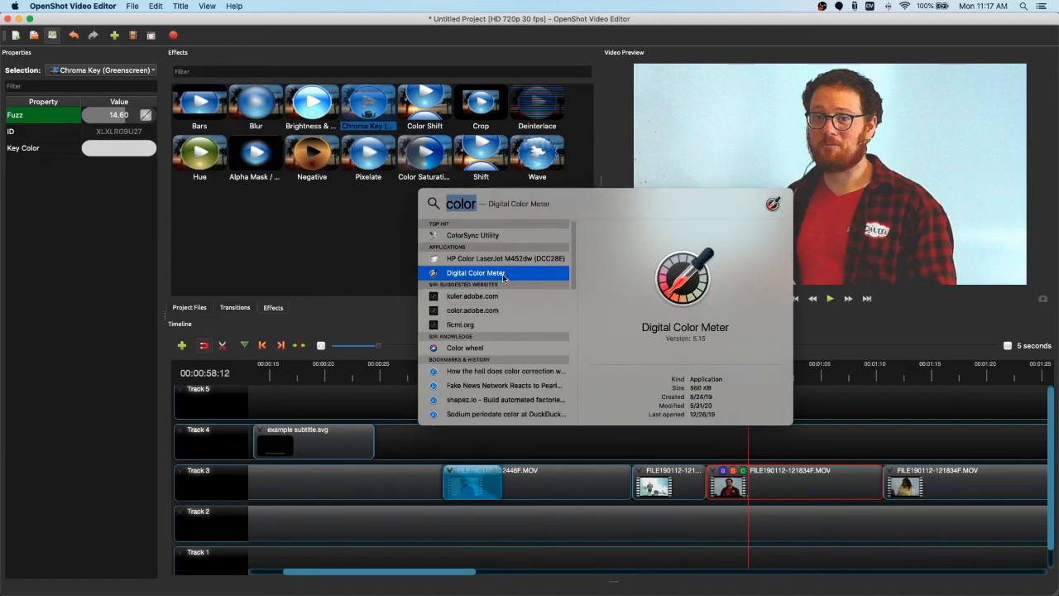
pyautogui.press('Return')
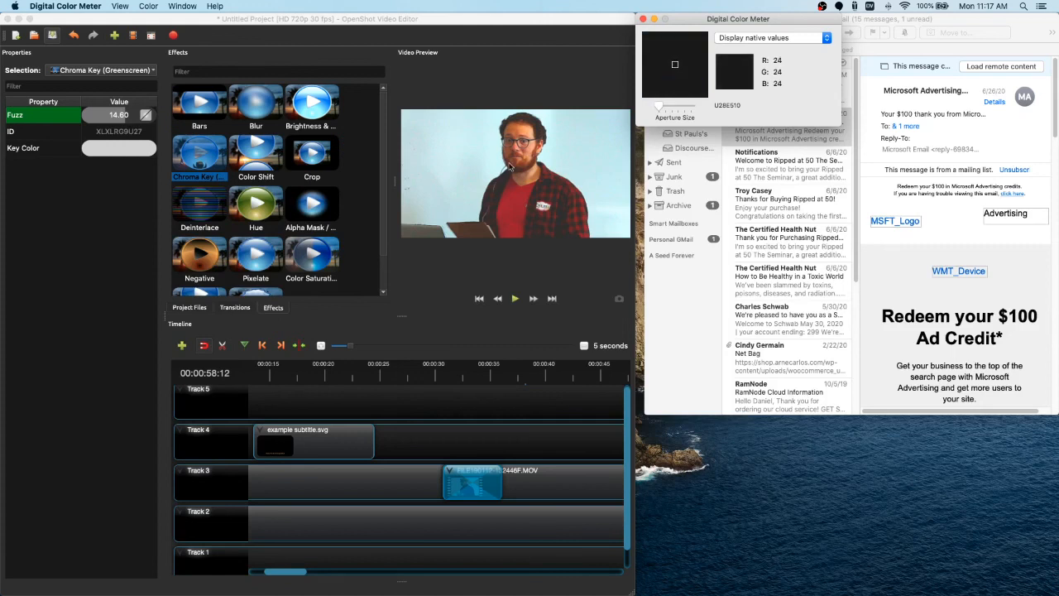
pyautogui.moveTo(905, 19); pyautogui.dragTo(917, 187)
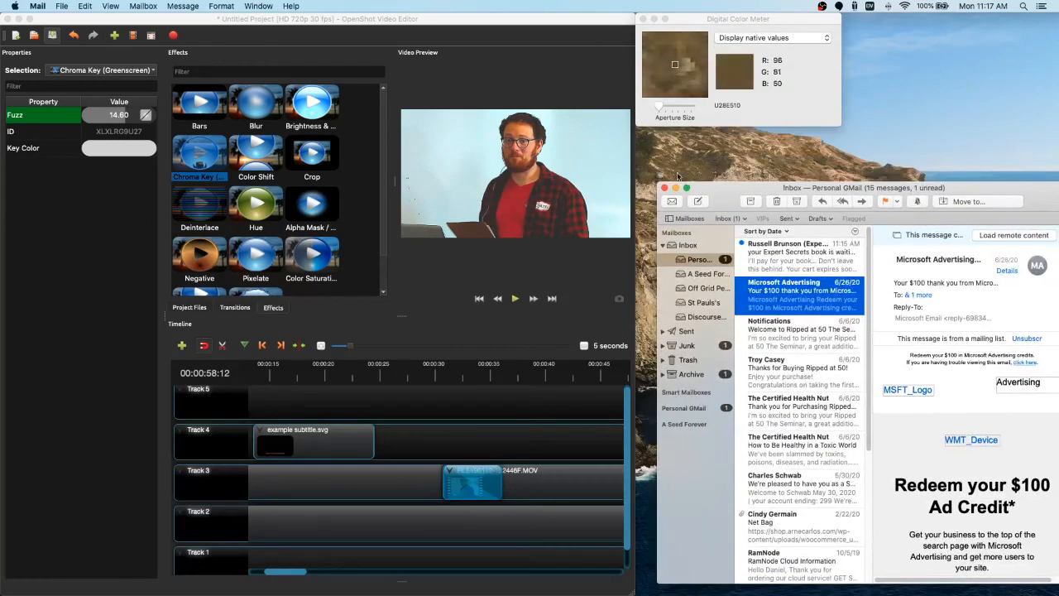
pyautogui.click(664, 188)
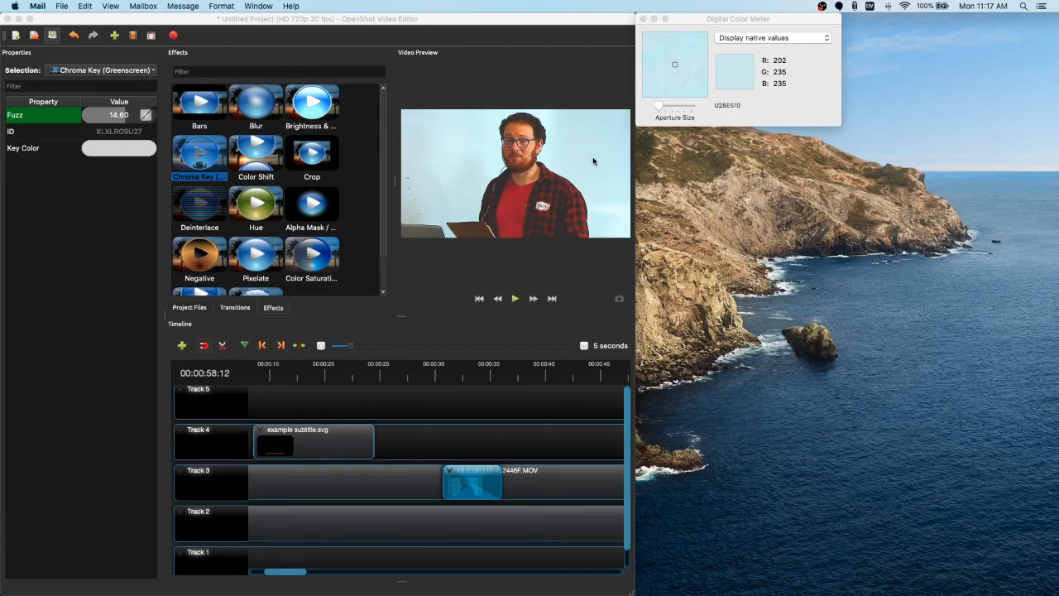
pyautogui.click(644, 18)
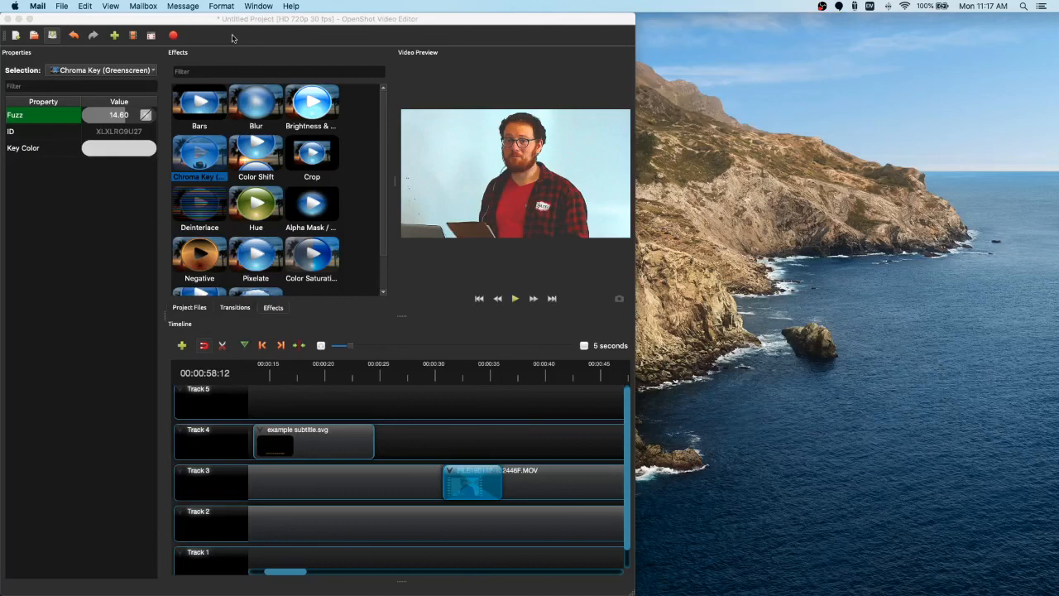
# Step: Set the Chroma Key effect's key color to red 202, green 235, blue 235
pyautogui.click(123, 151)
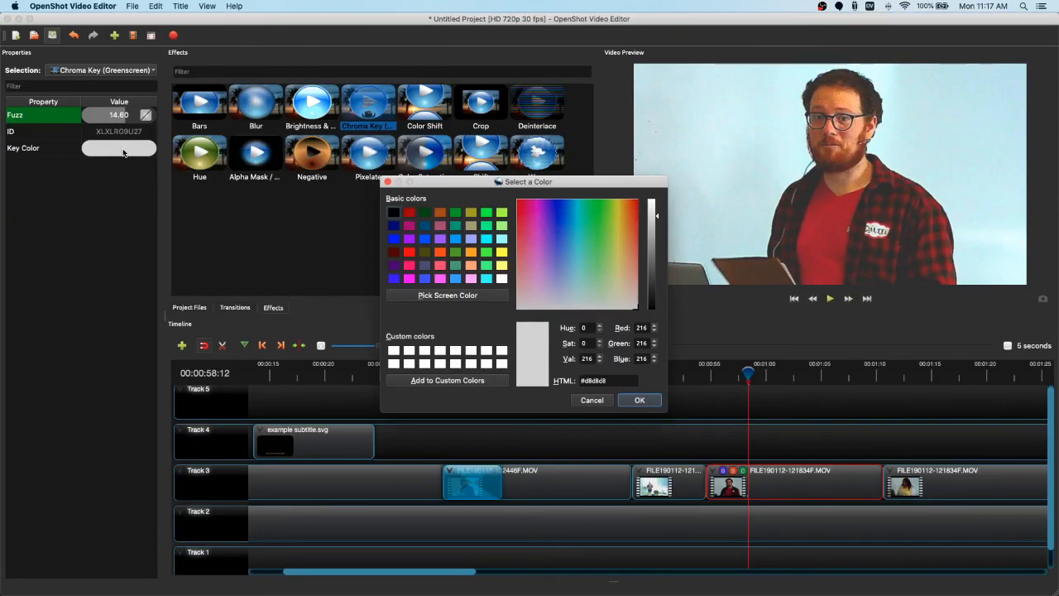
pyautogui.doubleClick(646, 329)
pyautogui.write('202')
pyautogui.press('Tab')
pyautogui.write('235')
pyautogui.press('Tab')
pyautogui.write('235')
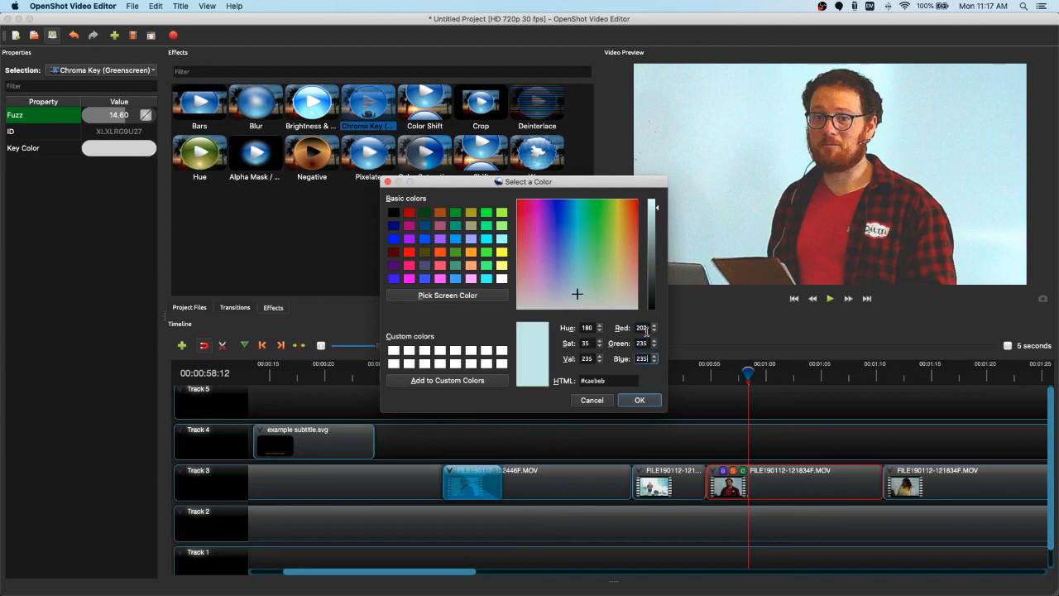
pyautogui.click(653, 404)
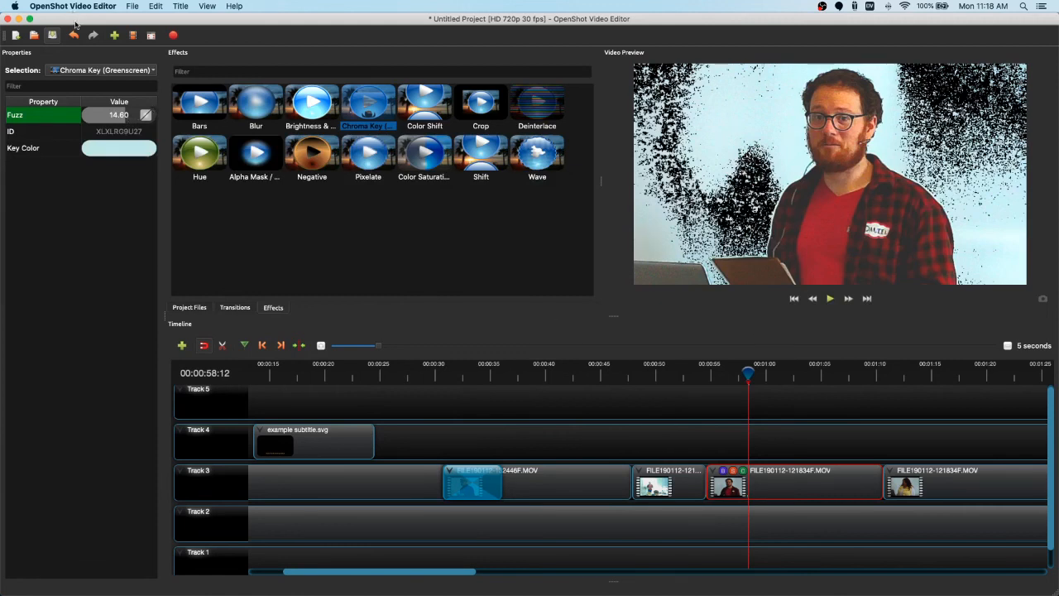
# Step: Raise the Chroma Key effect's fuzz to 25.00 and brighten its light cyan key color slightly
pyautogui.moveTo(134, 120); pyautogui.dragTo(166, 119)
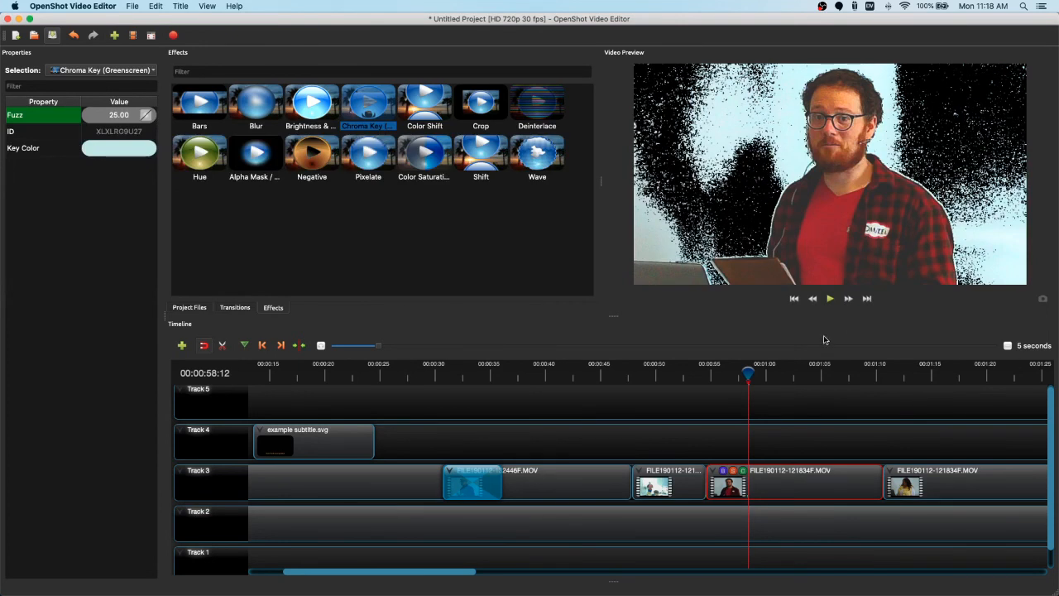
pyautogui.click(115, 156)
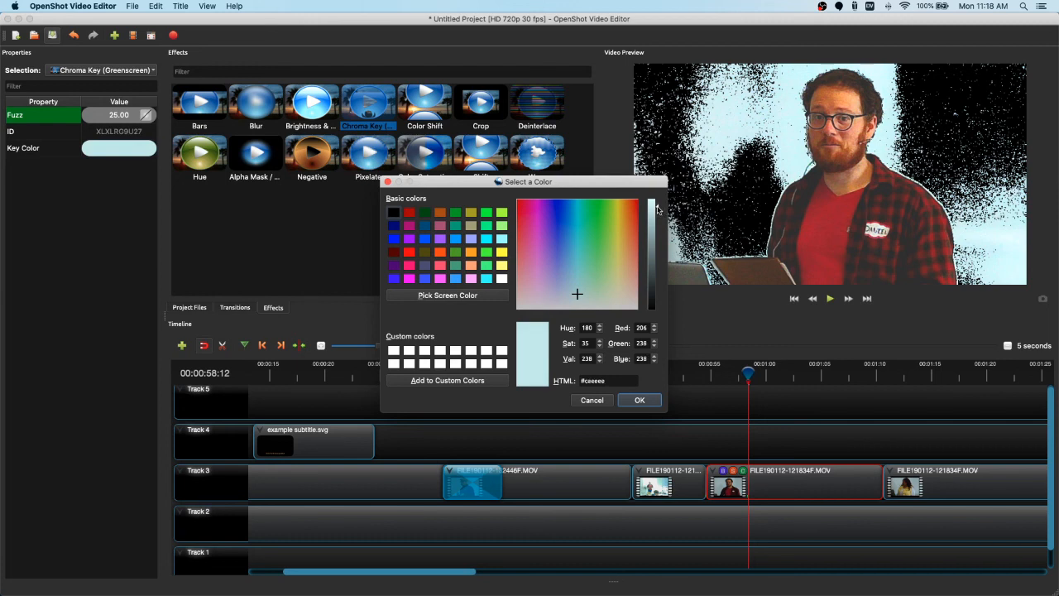
pyautogui.click(649, 403)
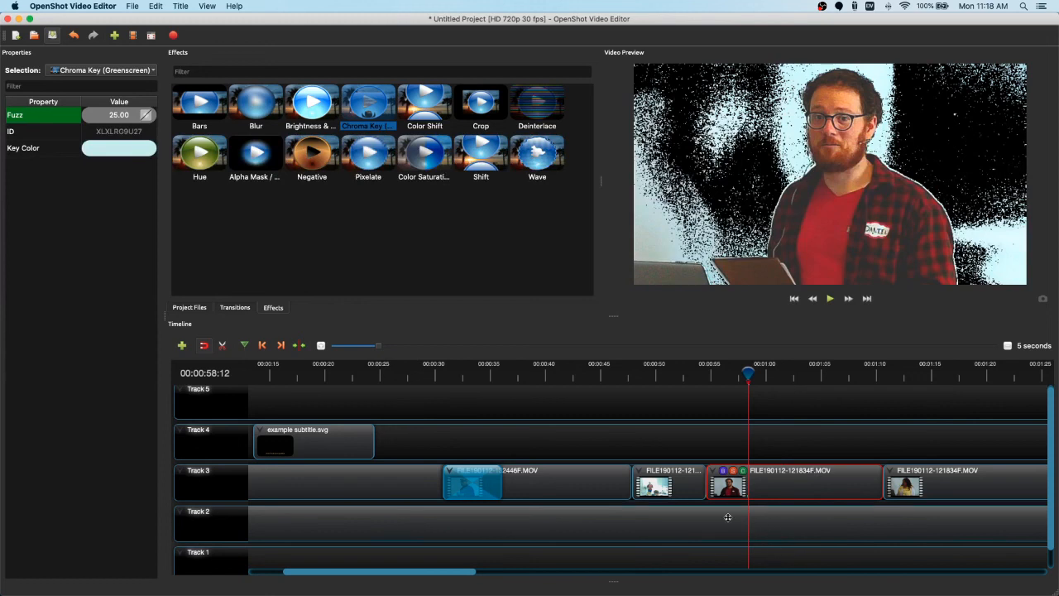
# Step: Place the Psychosynthesis egg image on Track 1 at position 55.40 beneath the keyed clip and shift it to location X -0.34, Y -0.03
pyautogui.scroll(1, 580, 447)
pyautogui.click(198, 309)
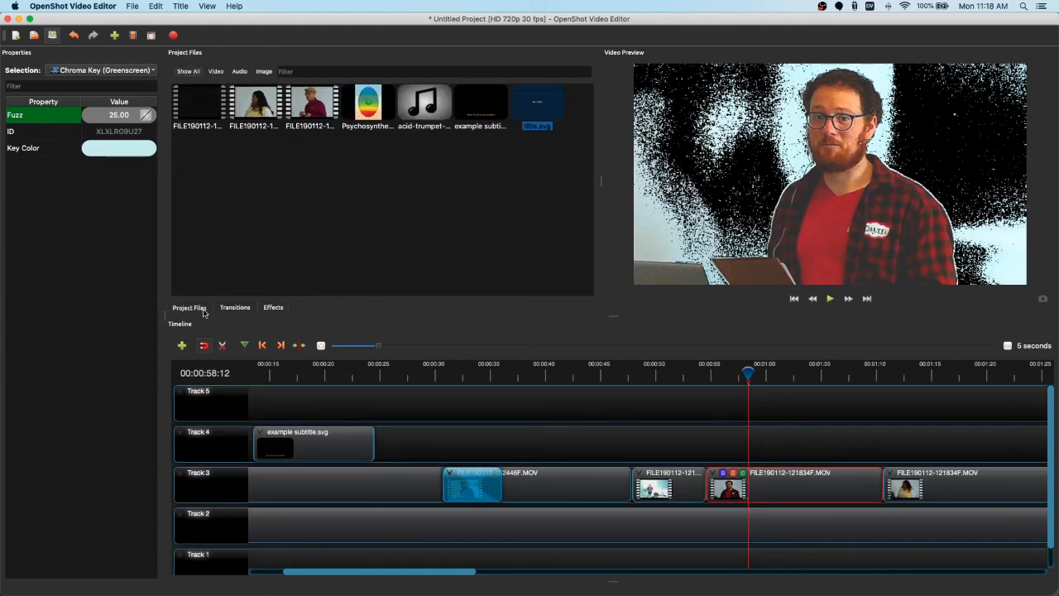
pyautogui.moveTo(369, 107); pyautogui.dragTo(733, 534)
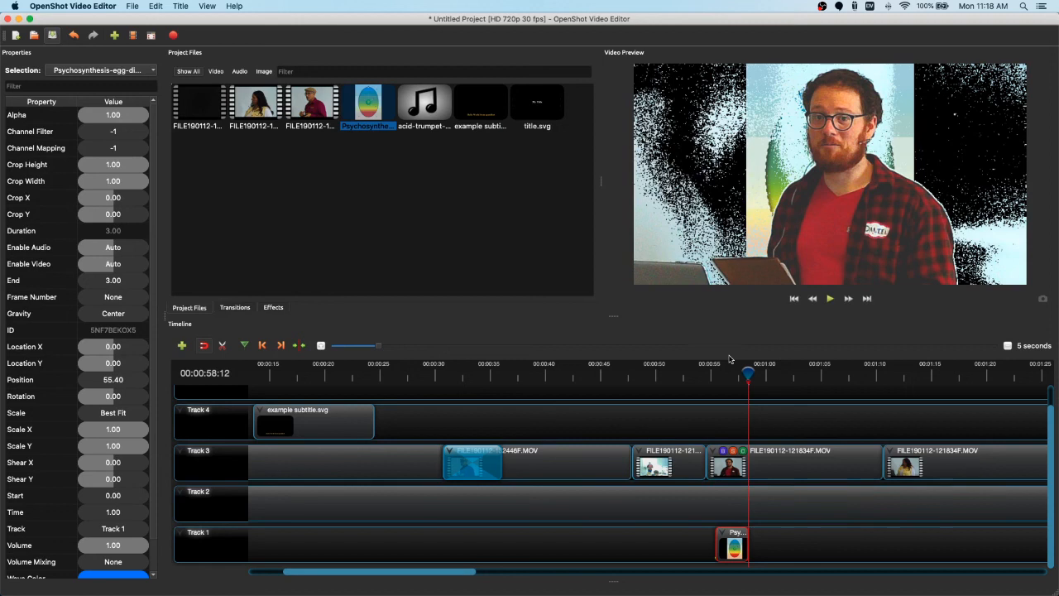
pyautogui.moveTo(826, 170); pyautogui.dragTo(703, 166)
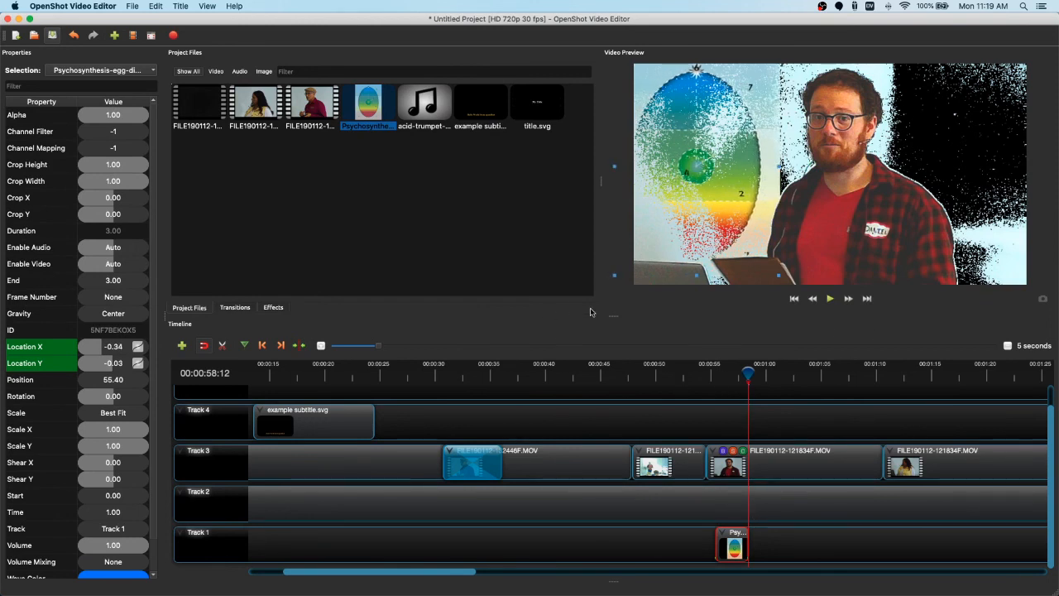
pyautogui.click(273, 307)
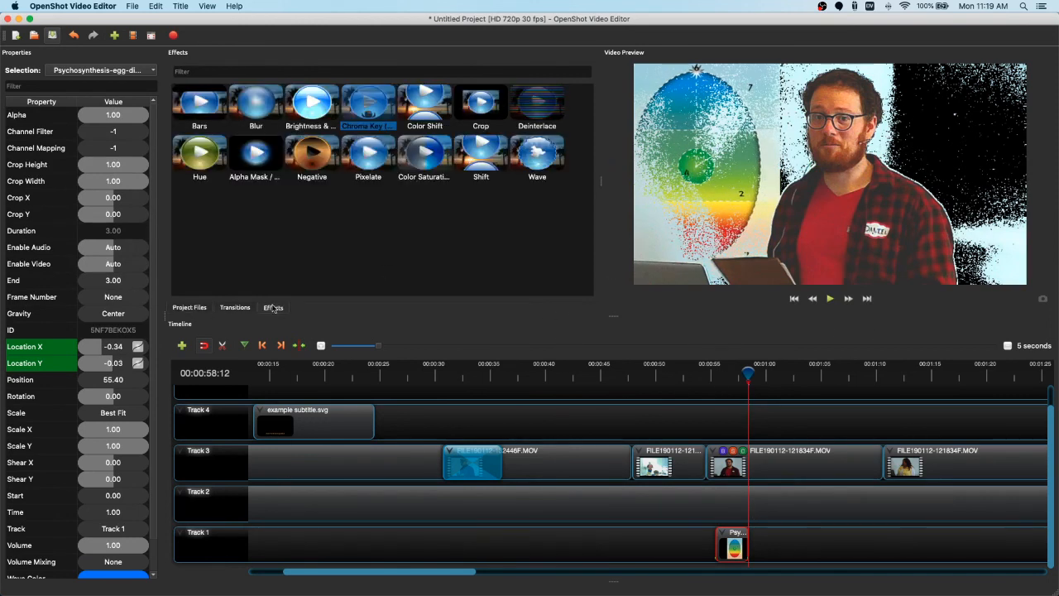
pyautogui.click(235, 308)
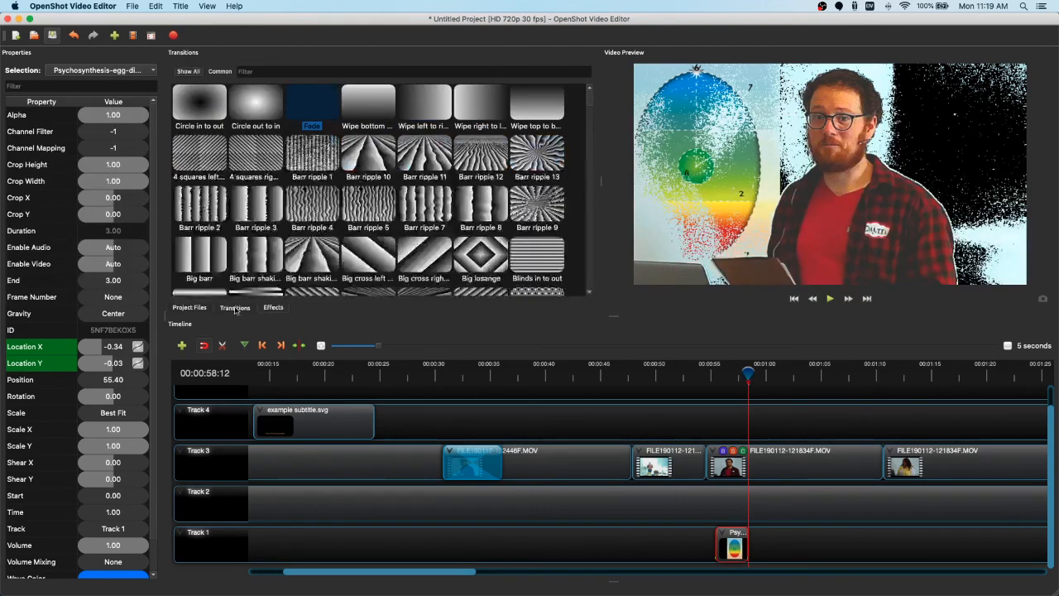
pyautogui.click(198, 308)
pyautogui.click(269, 309)
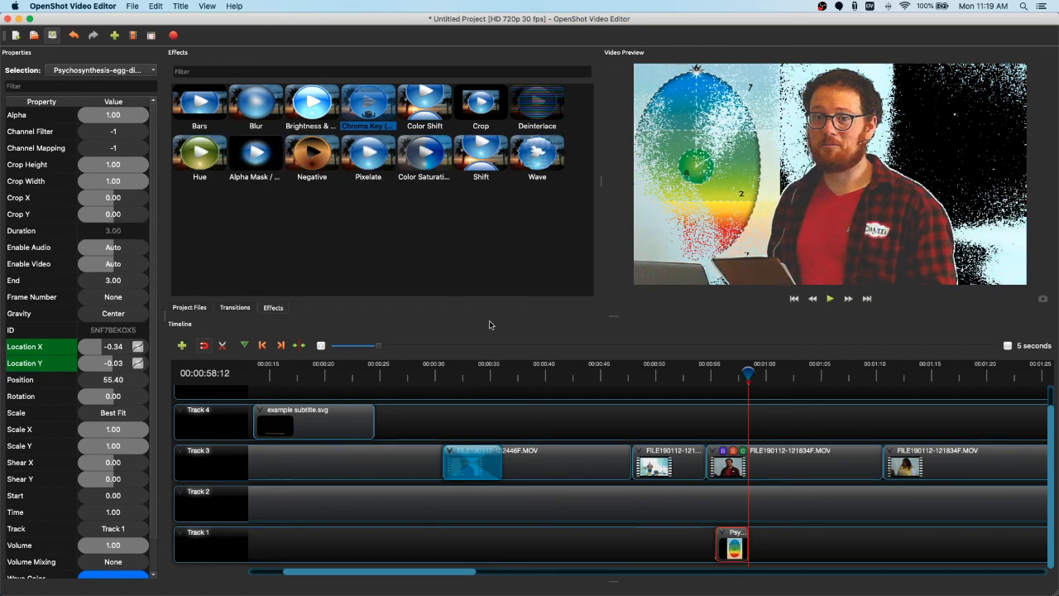
pyautogui.moveTo(457, 573); pyautogui.dragTo(489, 587)
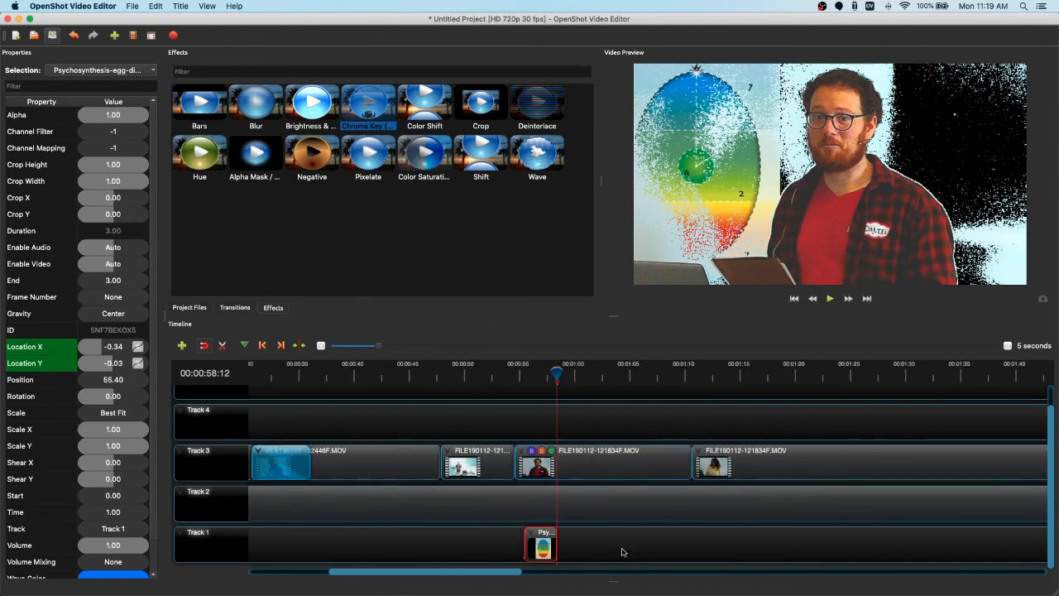
pyautogui.moveTo(423, 571); pyautogui.dragTo(367, 575)
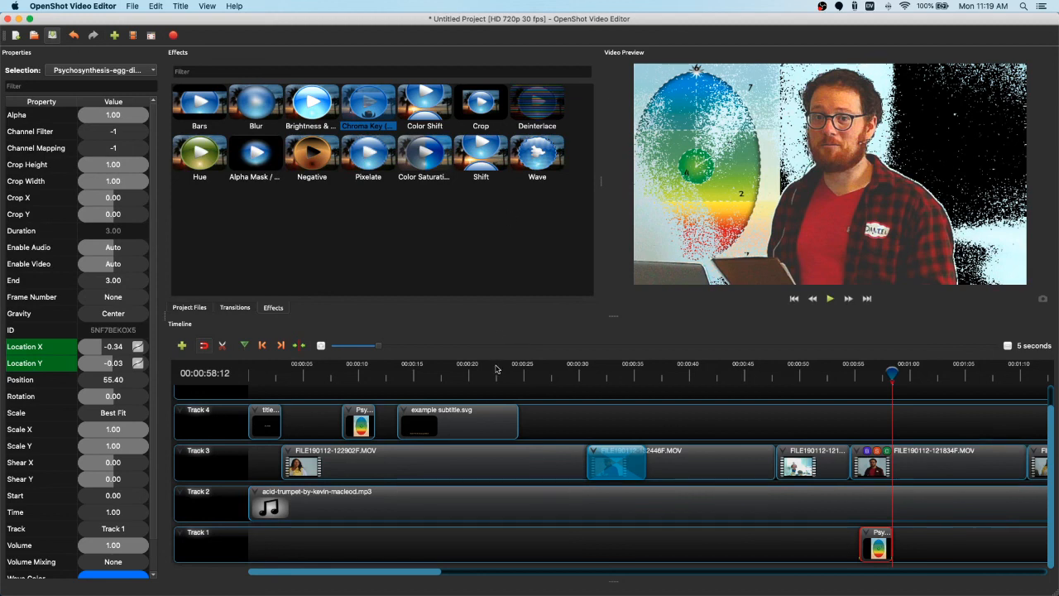
# Step: Start a new project, saving the current one as Test Project
pyautogui.click(132, 6)
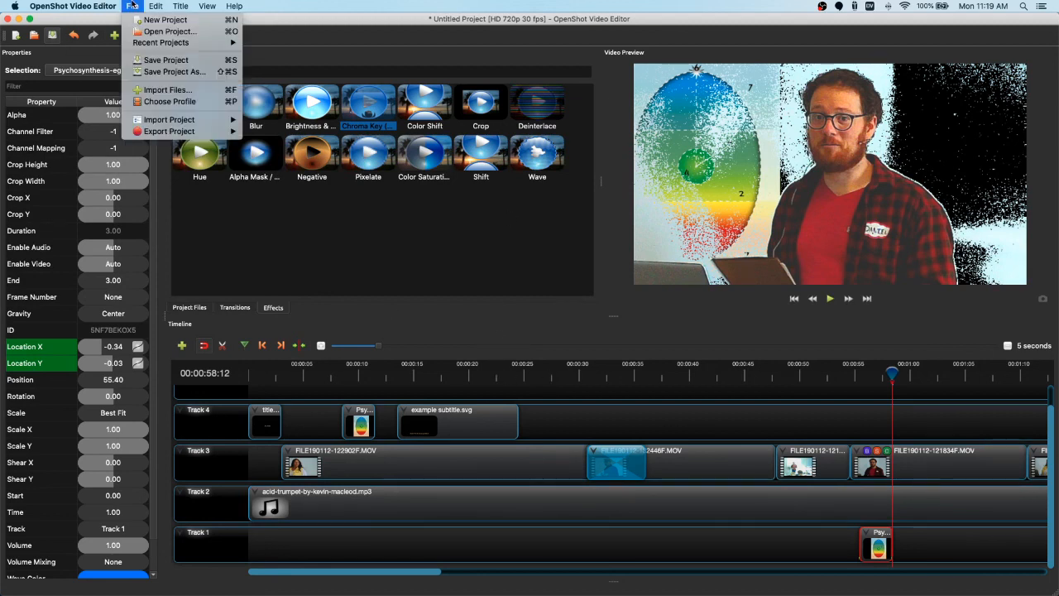
pyautogui.click(145, 20)
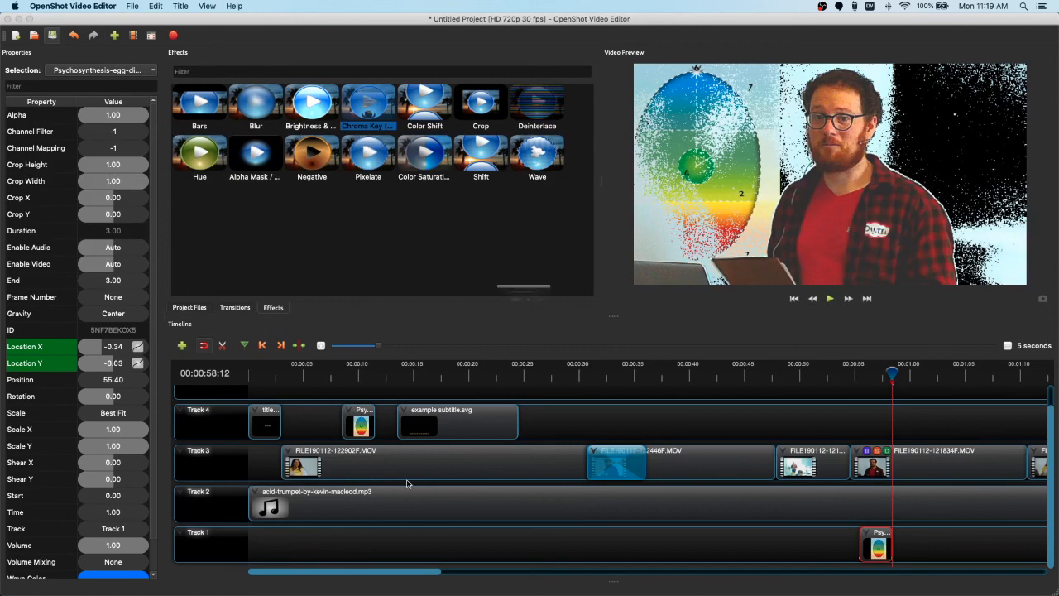
pyautogui.click(577, 318)
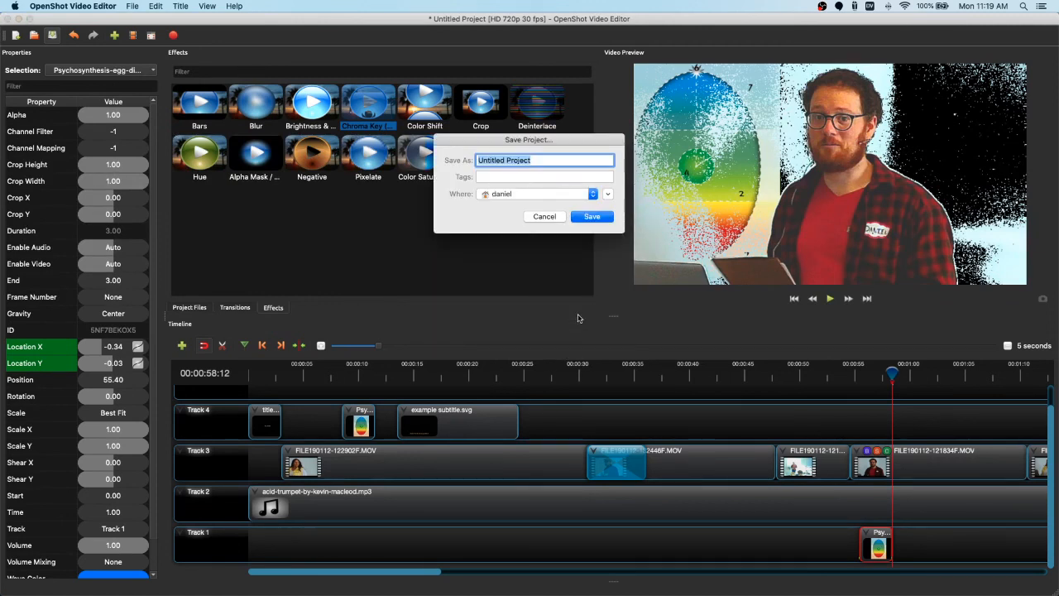
pyautogui.write('Test Project')
pyautogui.press('Return')
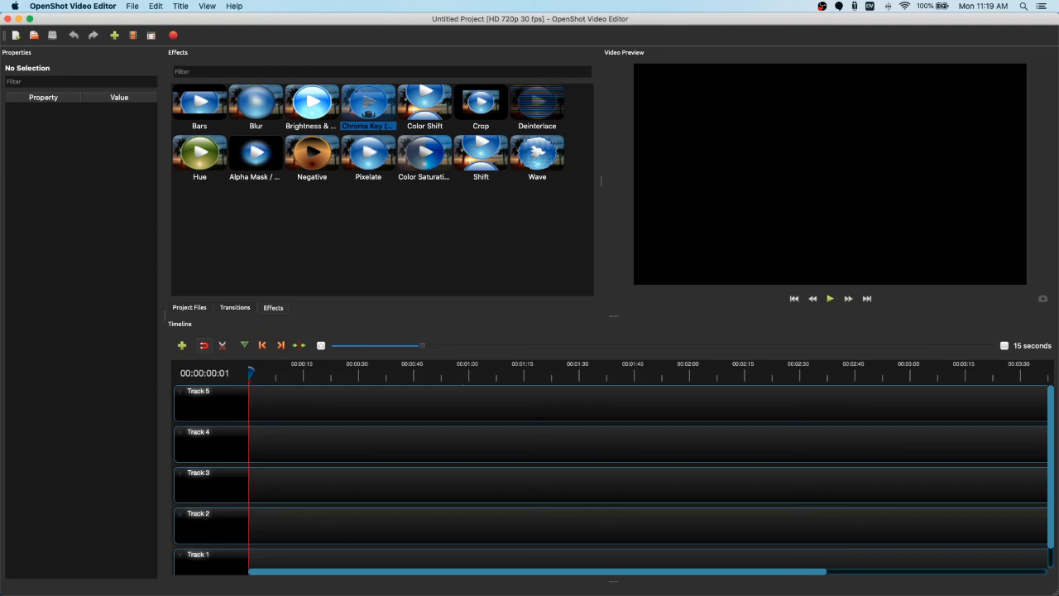
# Step: Import Test Project.mp4 into the project files and place two copies back to back on Track 3 from the timeline's start
pyautogui.click(197, 307)
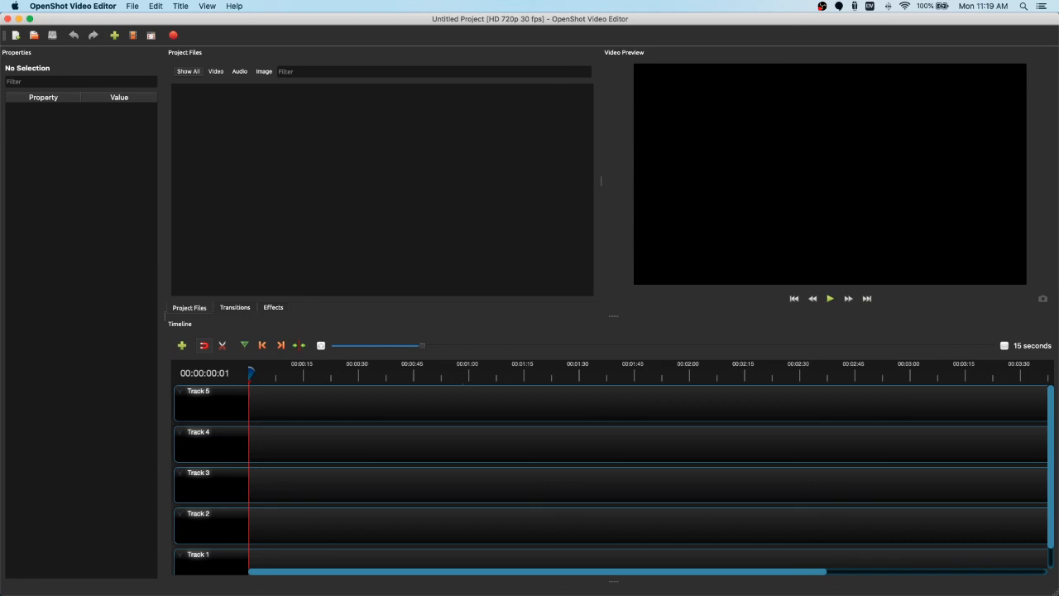
pyautogui.moveTo(467, 181); pyautogui.dragTo(457, 184)
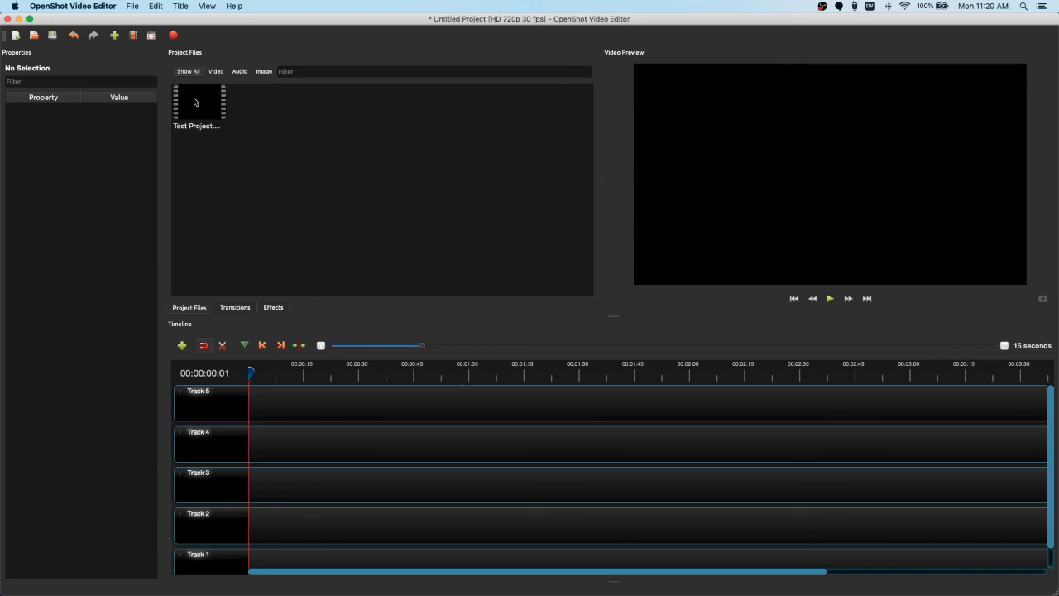
pyautogui.moveTo(211, 110); pyautogui.dragTo(248, 487)
pyautogui.moveTo(199, 105); pyautogui.dragTo(626, 483)
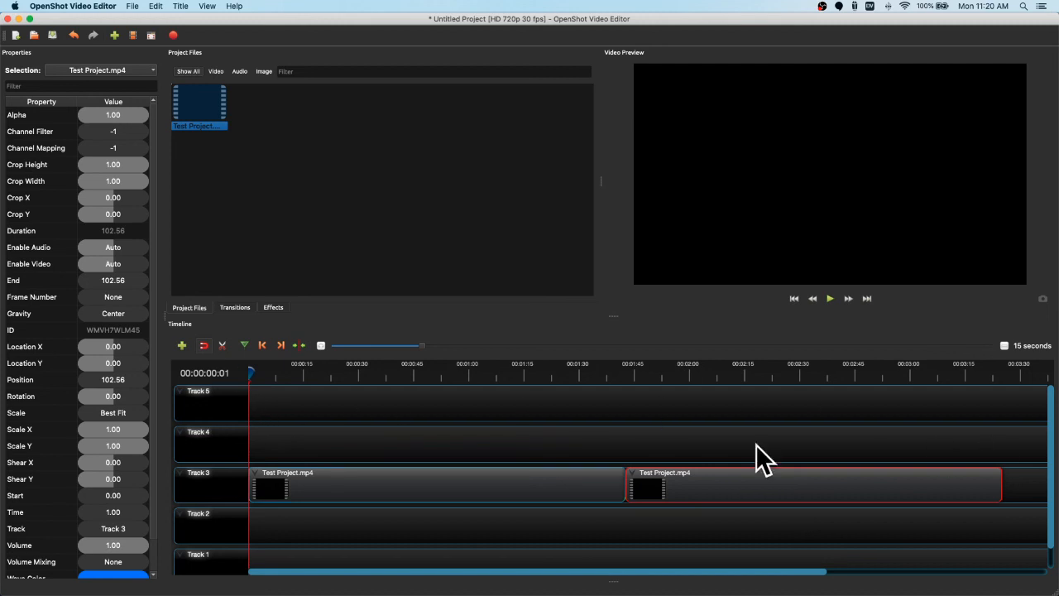
# Step: Preview the first Test Project.mp4 clip at about 13 seconds on the timeline
pyautogui.moveTo(250, 374); pyautogui.dragTo(295, 377)
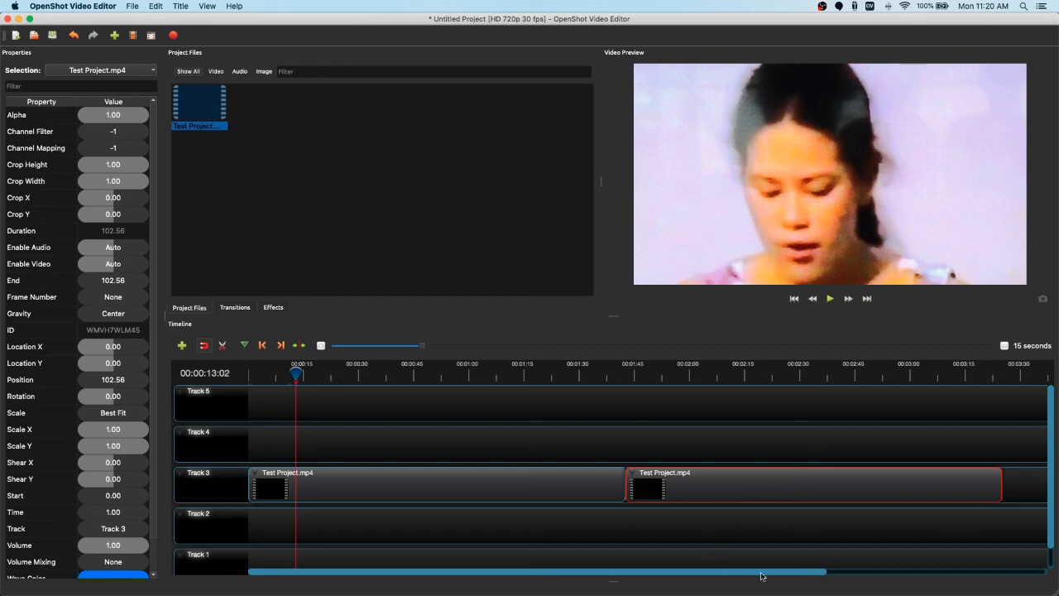
pyautogui.moveTo(743, 568); pyautogui.dragTo(527, 568)
pyautogui.moveTo(790, 574); pyautogui.dragTo(668, 579)
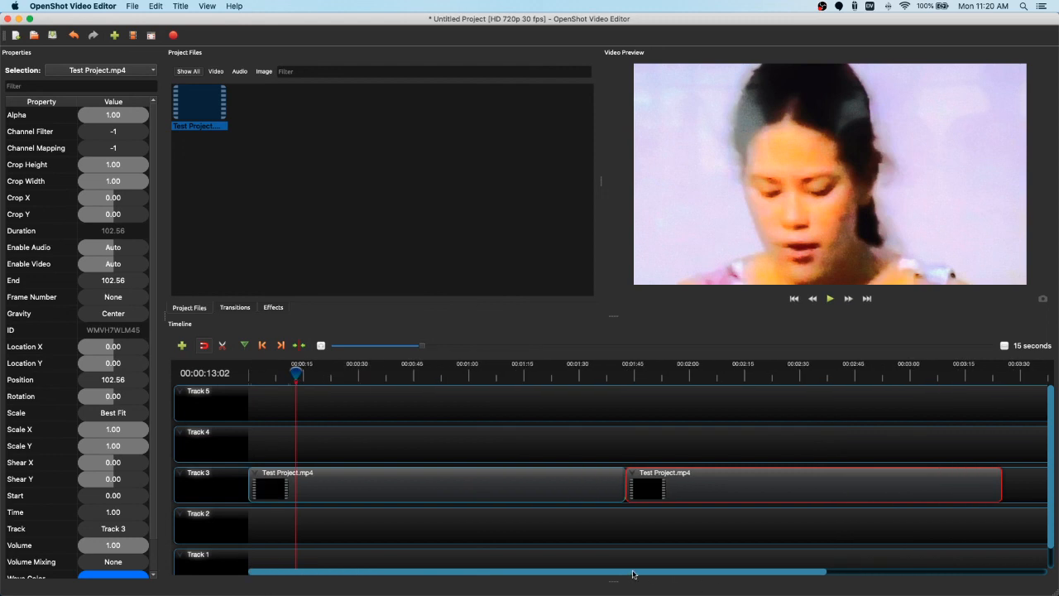